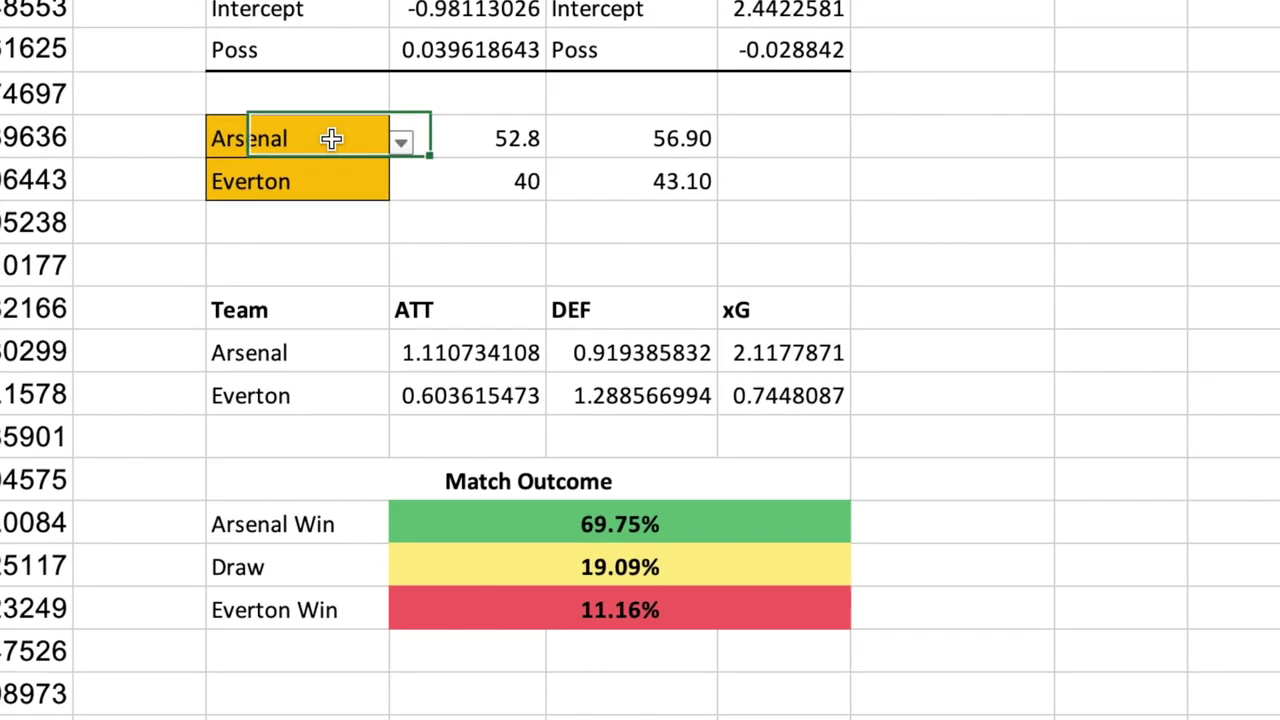
- Switch the first team of the match-up to Wolves
click(255, 338)
click(397, 141)
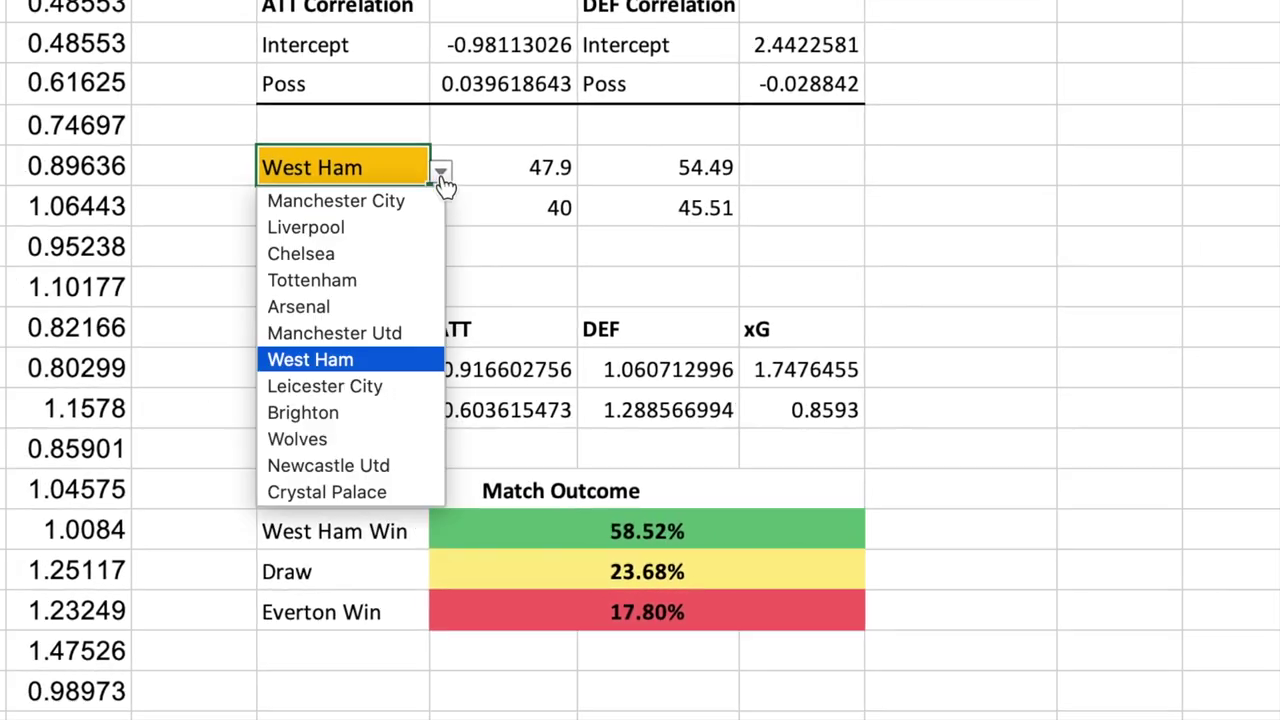
click(297, 439)
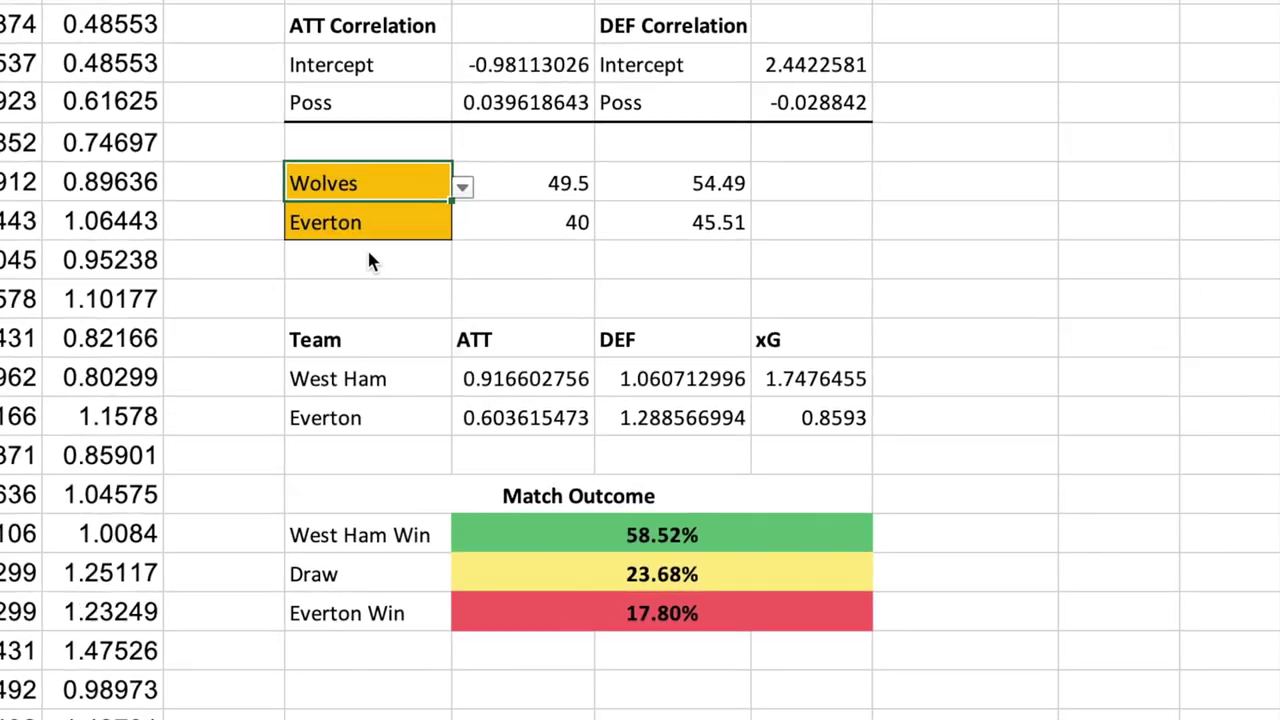
- Change the match-up to Leicester City against Leeds United
click(386, 246)
click(480, 246)
click(400, 263)
click(371, 209)
click(491, 209)
click(412, 415)
click(470, 258)
click(517, 258)
scroll(470, 400, down, 3)
click(445, 450)
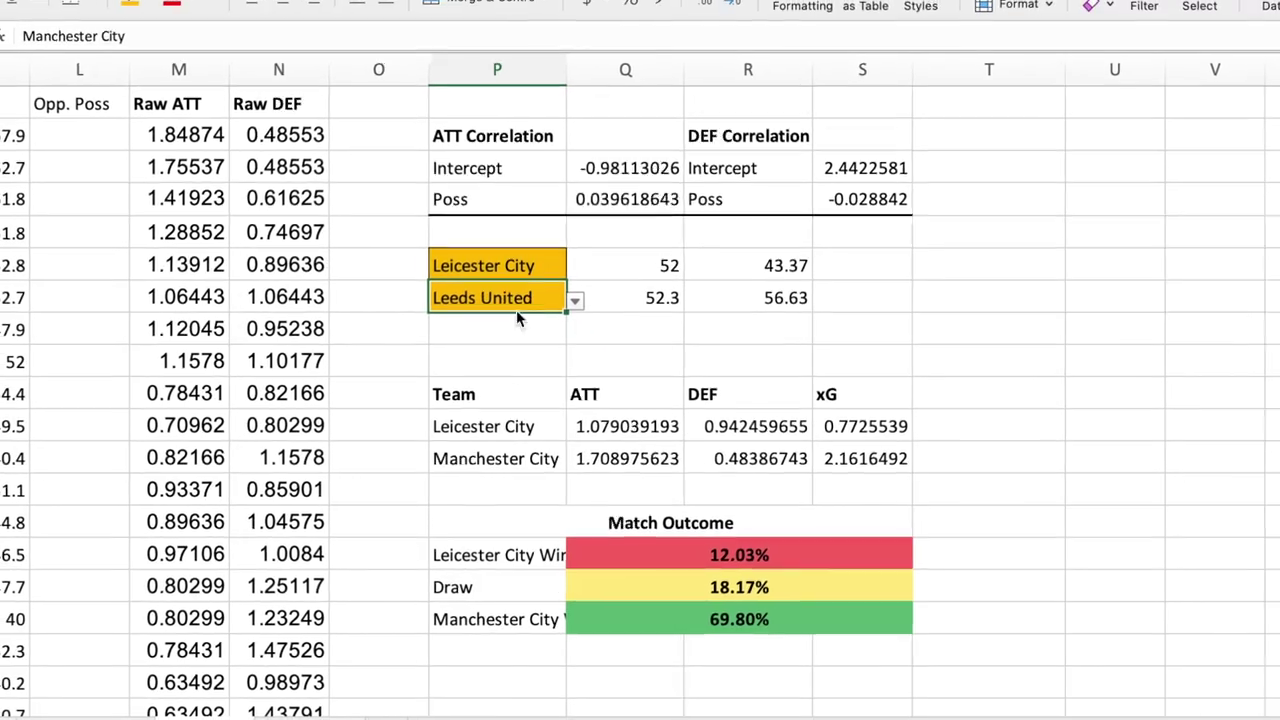
- Replace the first team with another club from further down its list and open the choices for the second team
click(483, 265)
click(575, 266)
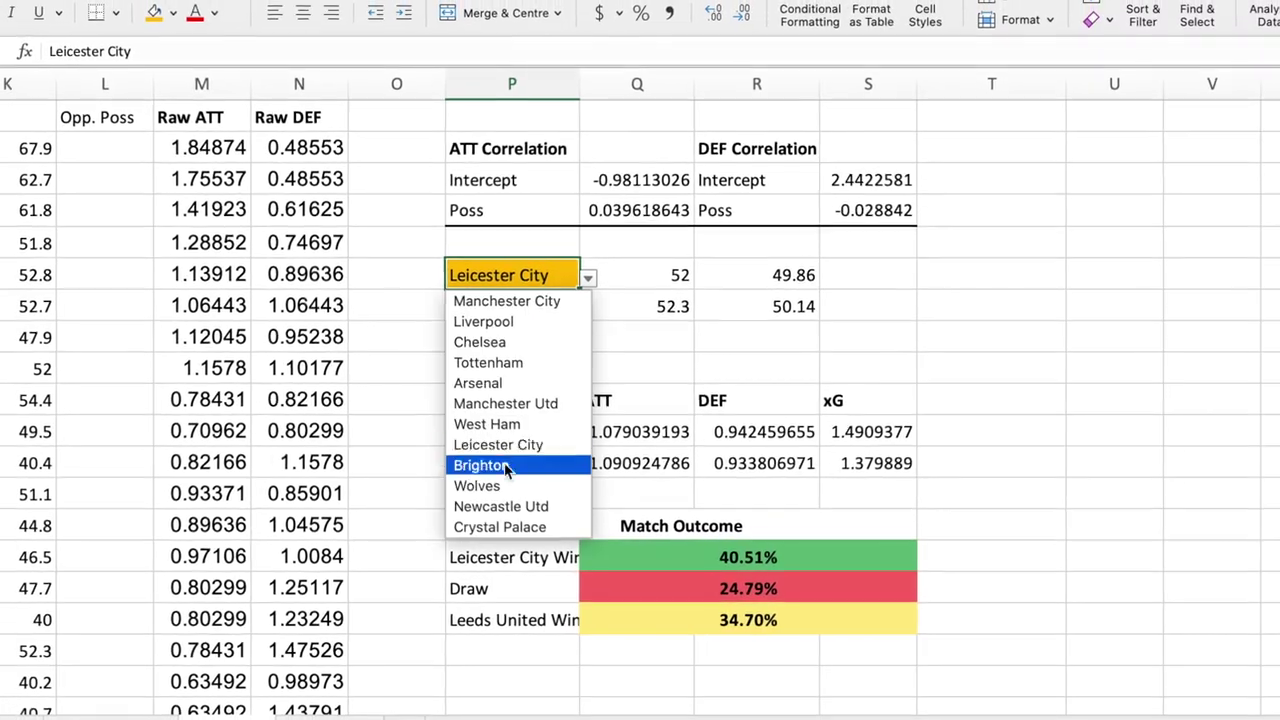
scroll(505, 410, down, 3)
click(480, 524)
click(483, 297)
click(575, 300)
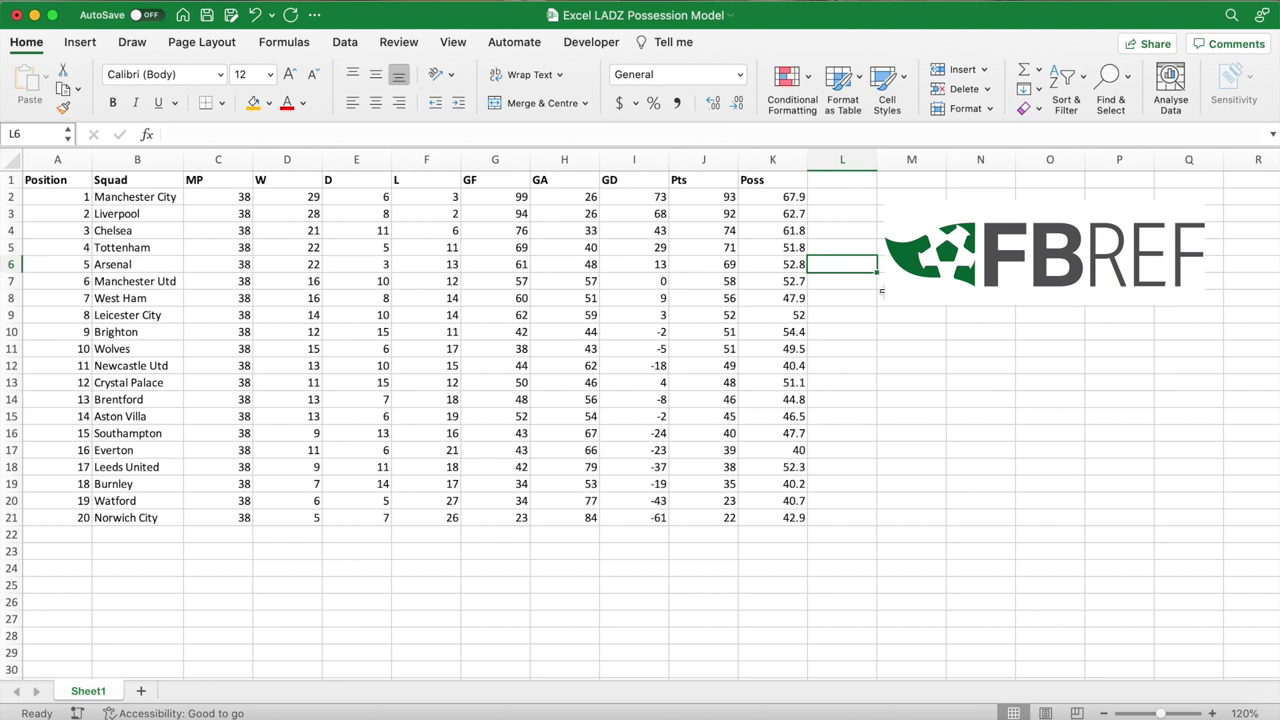
- Review the header row of the league table from Position through to Poss
click(88, 180)
key(Right)
key(Right)
key(Right)
key(Right)
key(Right)
key(Right)
key(Right)
key(Right)
key(Right)
key(Right)
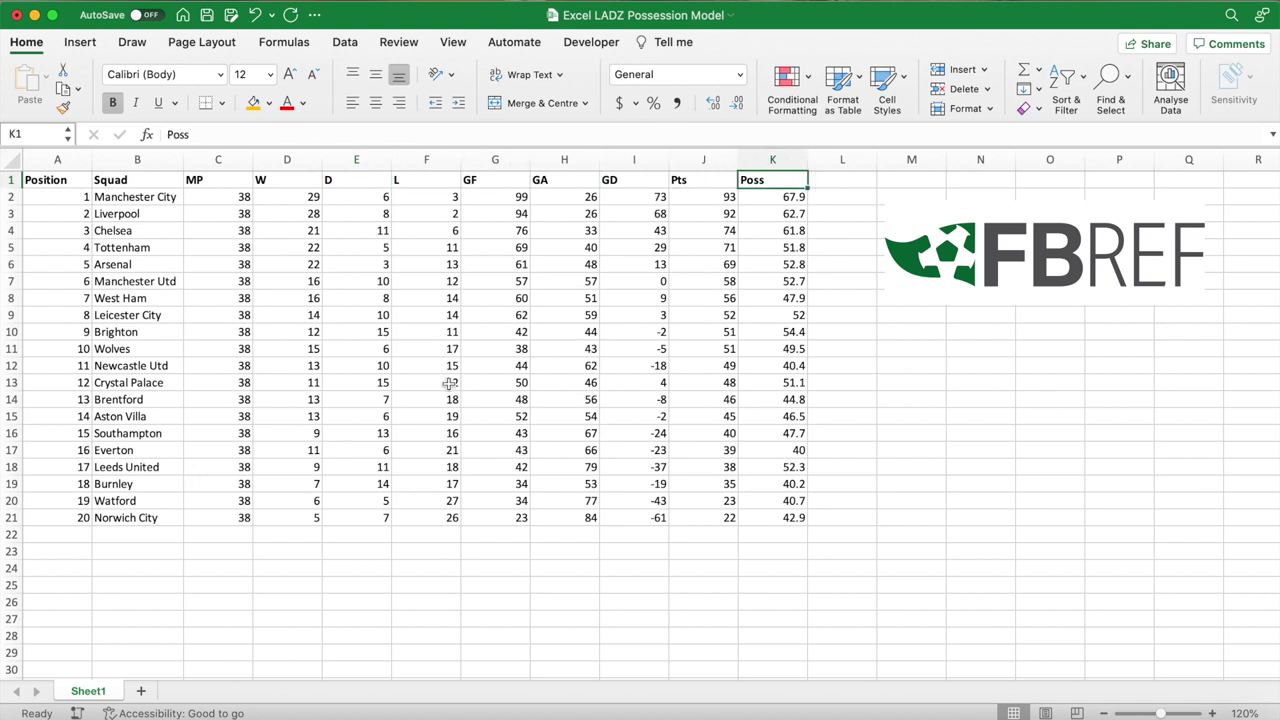
- Highlight the Poss, GA, GF and Squad columns in turn to review the data the model relies on
drag(782, 182, 788, 516)
drag(580, 183, 587, 514)
drag(505, 184, 510, 518)
drag(165, 190, 169, 517)
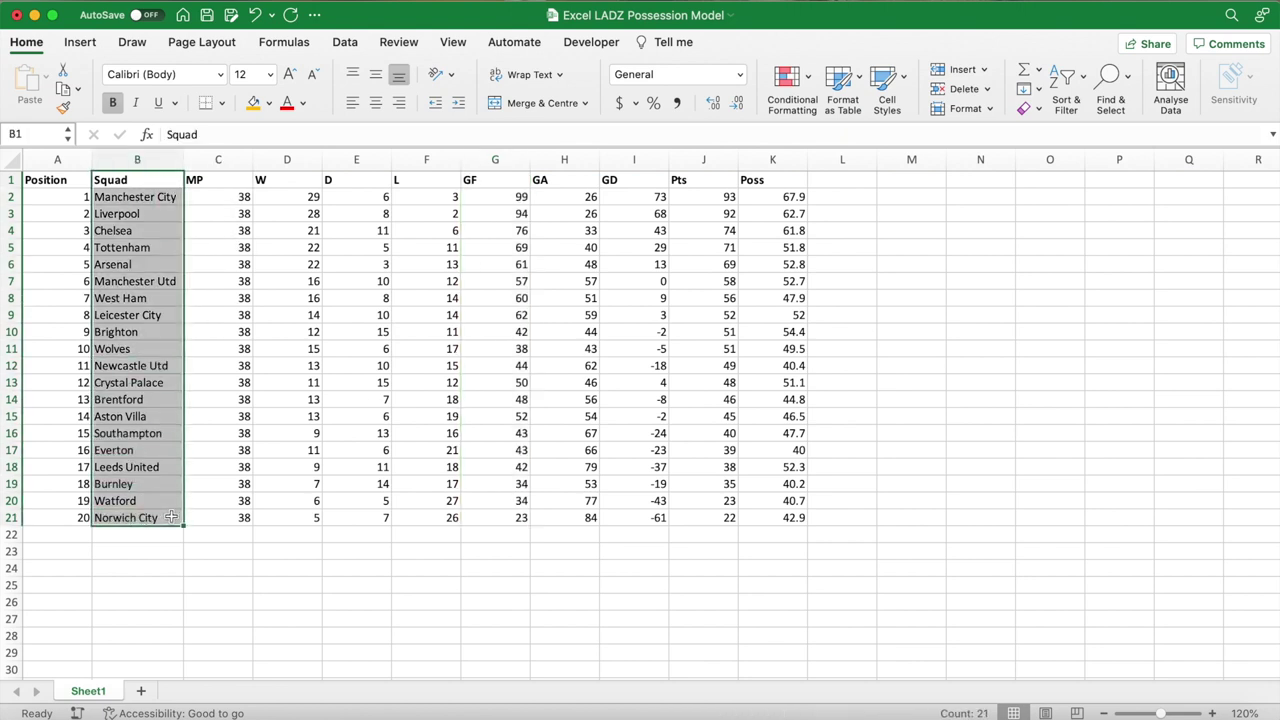
- Add the column headings ATT Rating in L1 and DEF Rating in M1
click(856, 187)
text(ATT Rating)
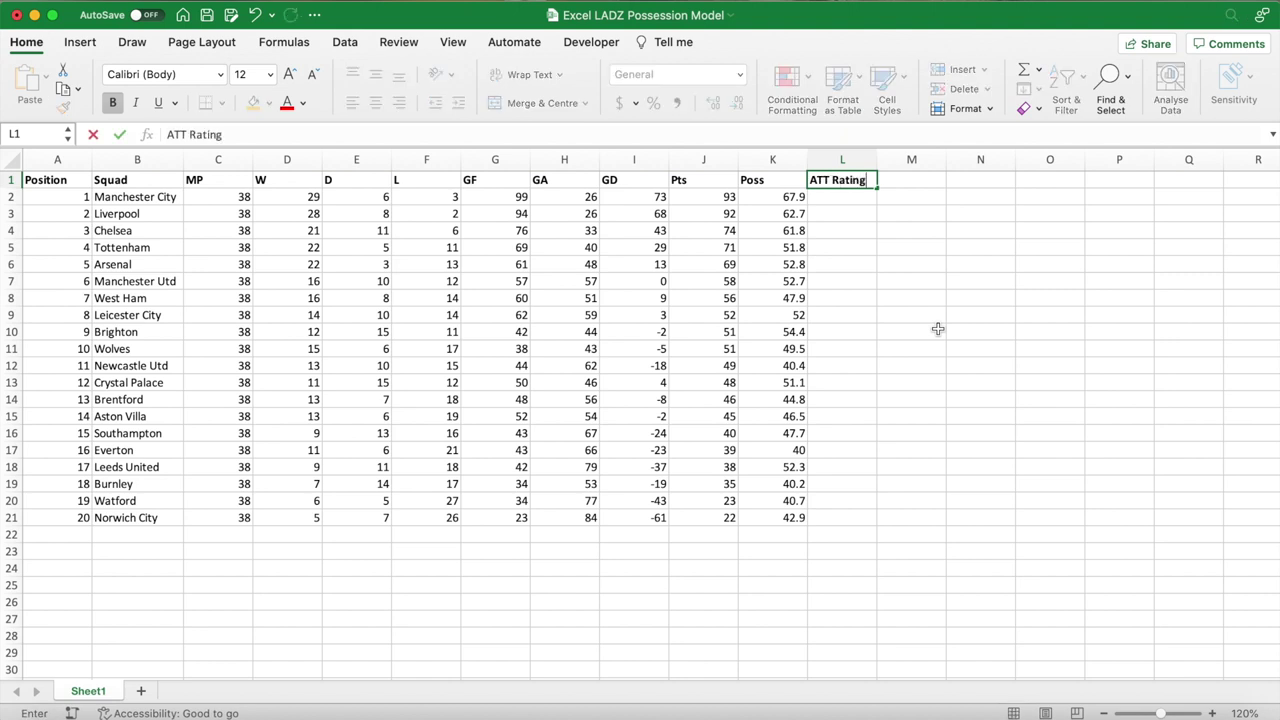
key(Tab)
text(DEF Rat)
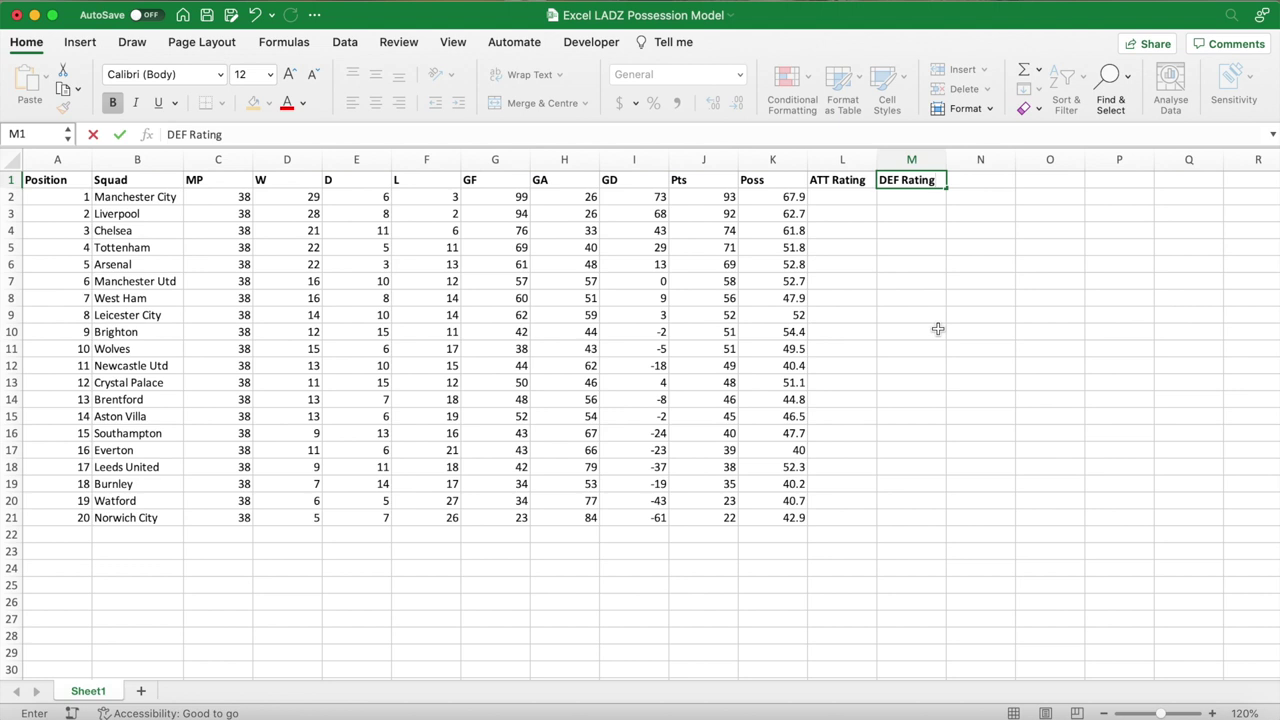
key(Return)
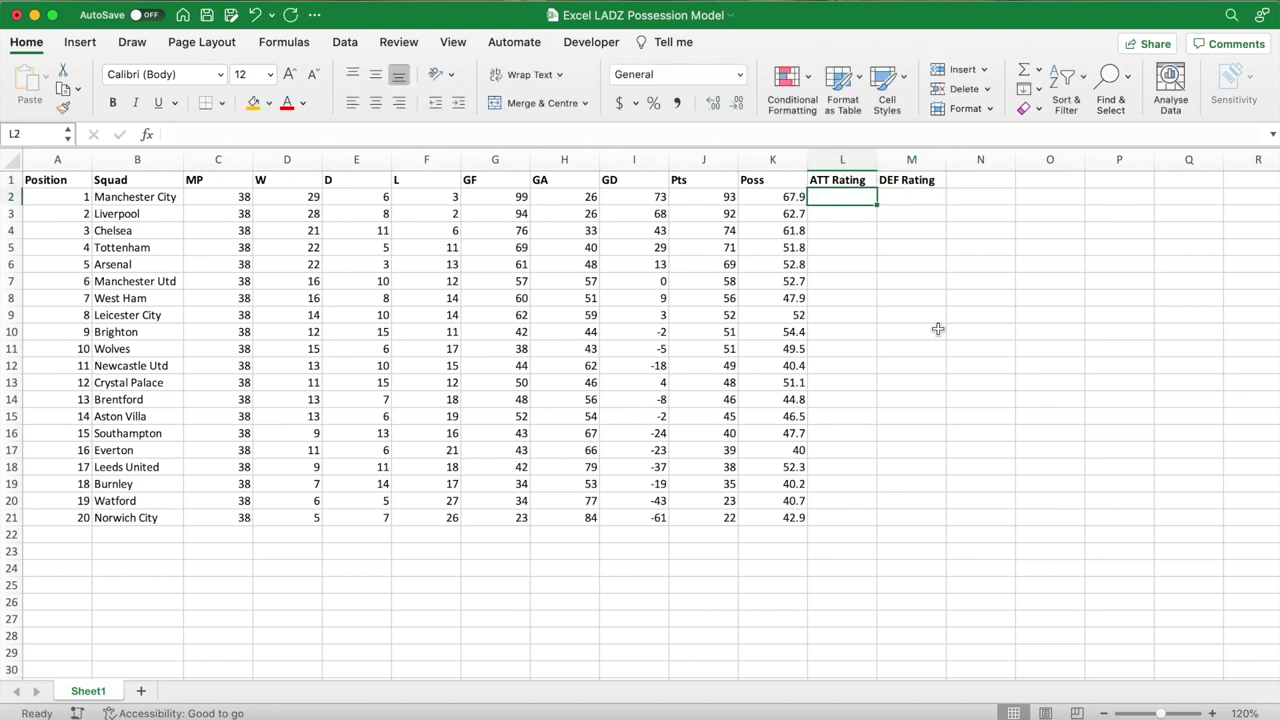
- Average the GF column in G22 with =AVERAGE(G2:G21) and extend the formula to the GA column in H22
click(524, 534)
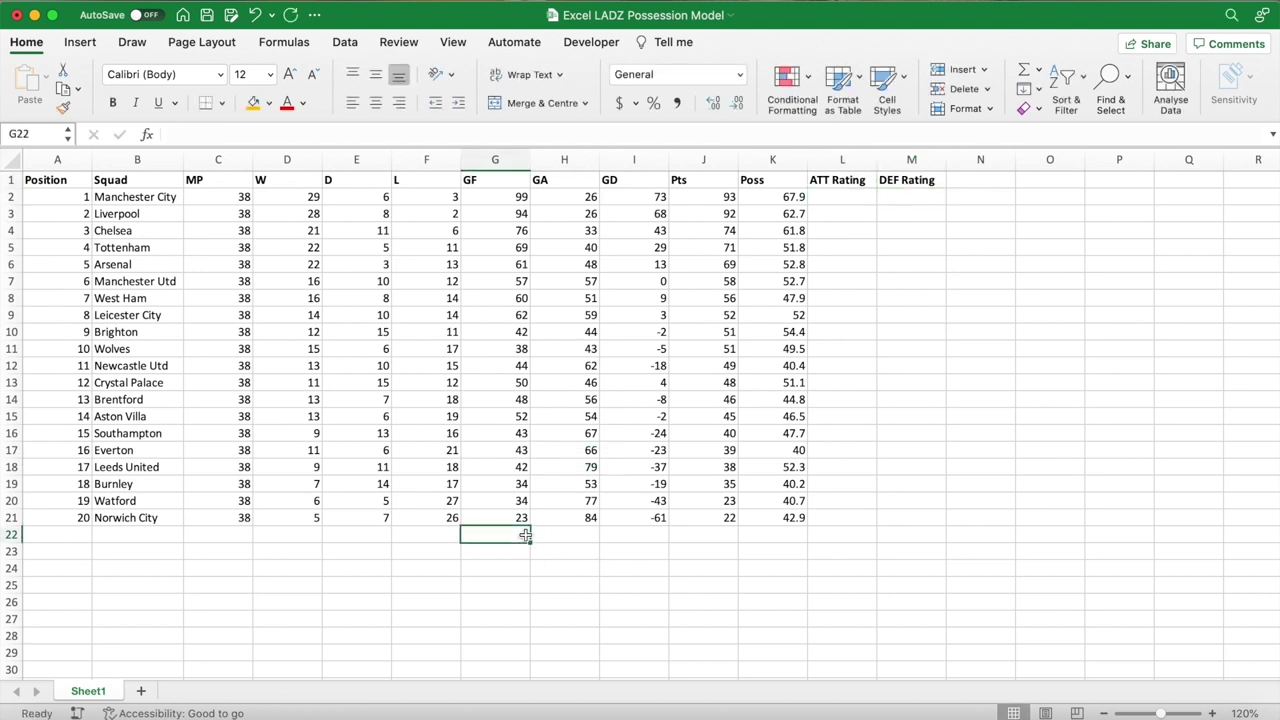
text(=)
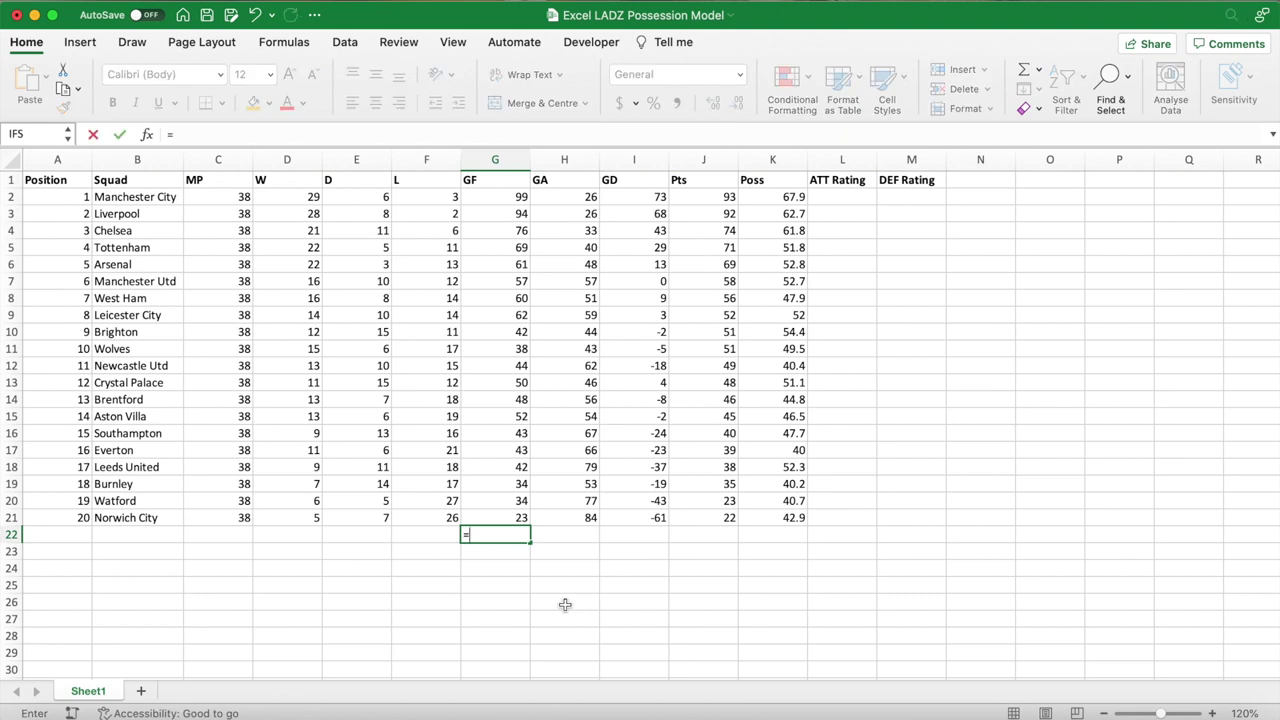
text(average()
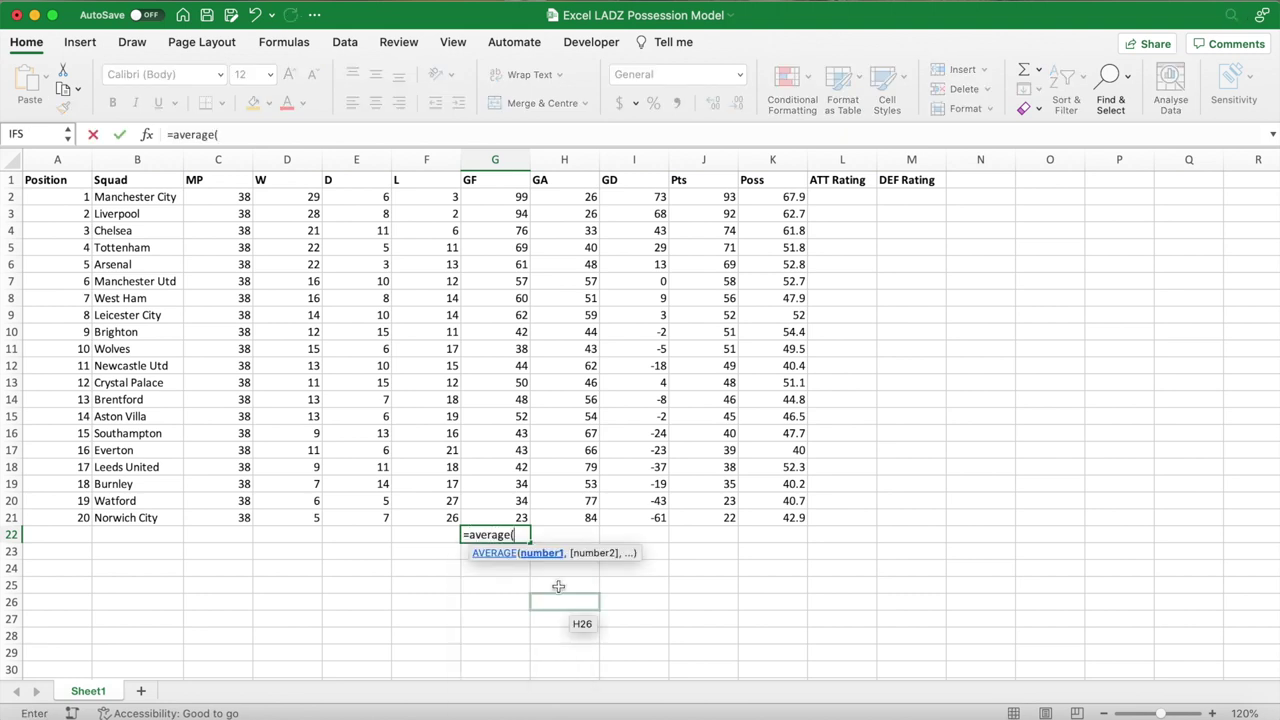
drag(510, 515, 508, 198)
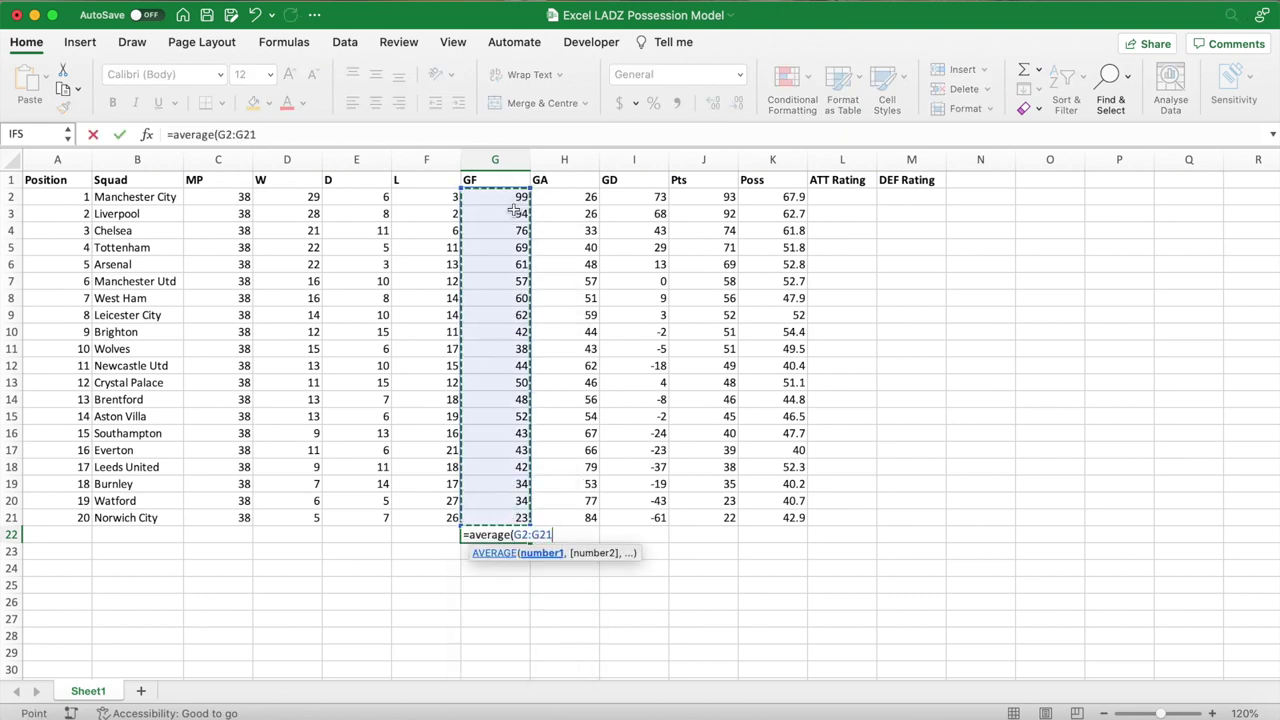
text())
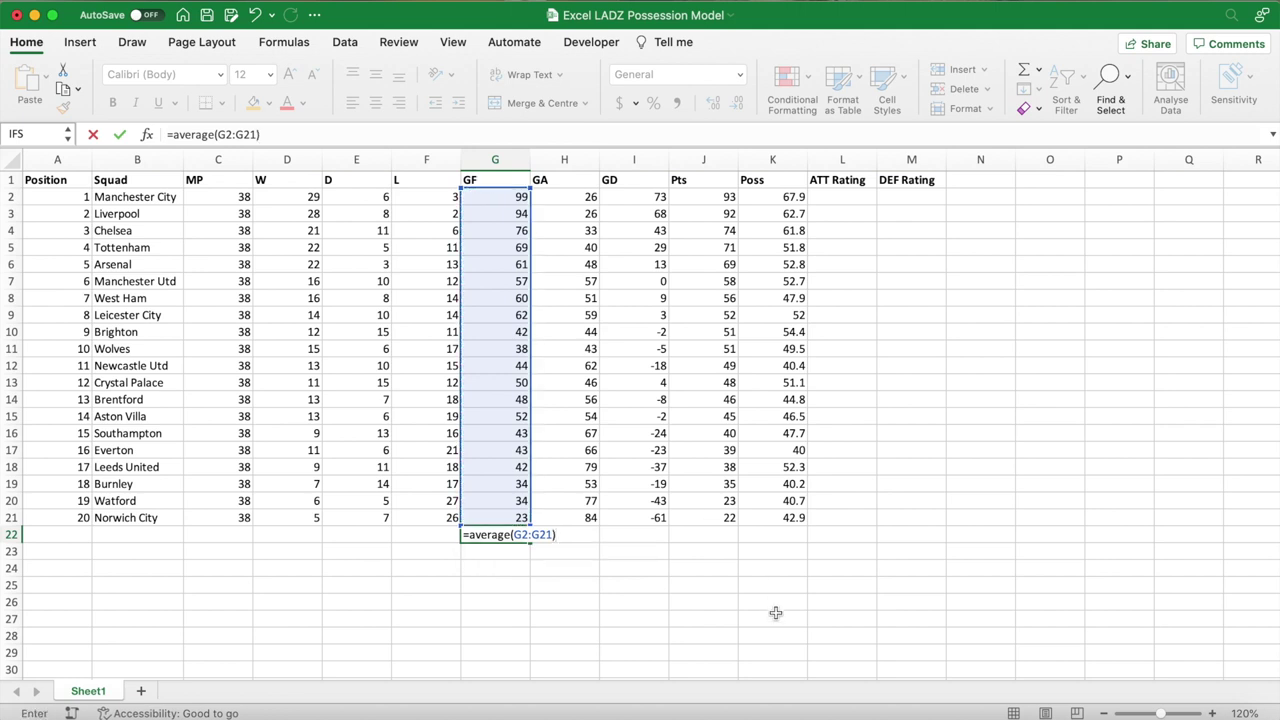
key(Return)
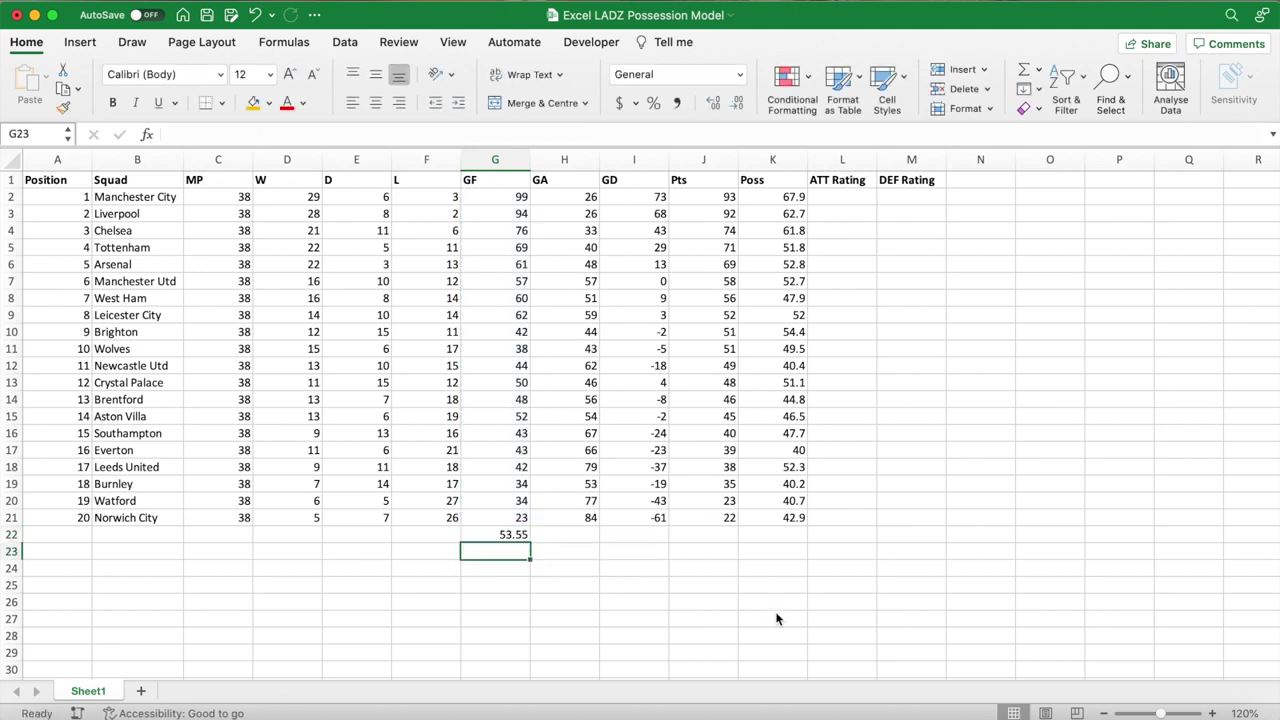
click(524, 537)
drag(530, 544, 576, 545)
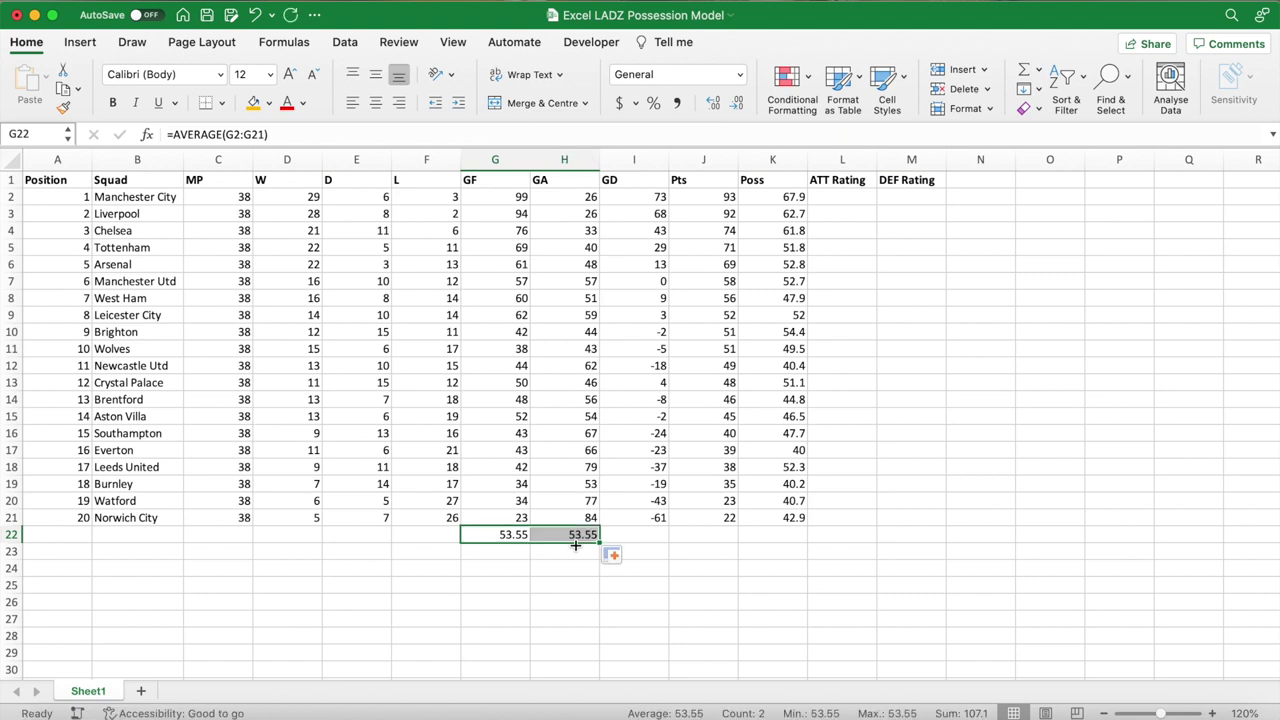
- Calculate Manchester City's ATT Rating in L2 with =G2/$G$22, keeping the average's reference absolute
click(846, 197)
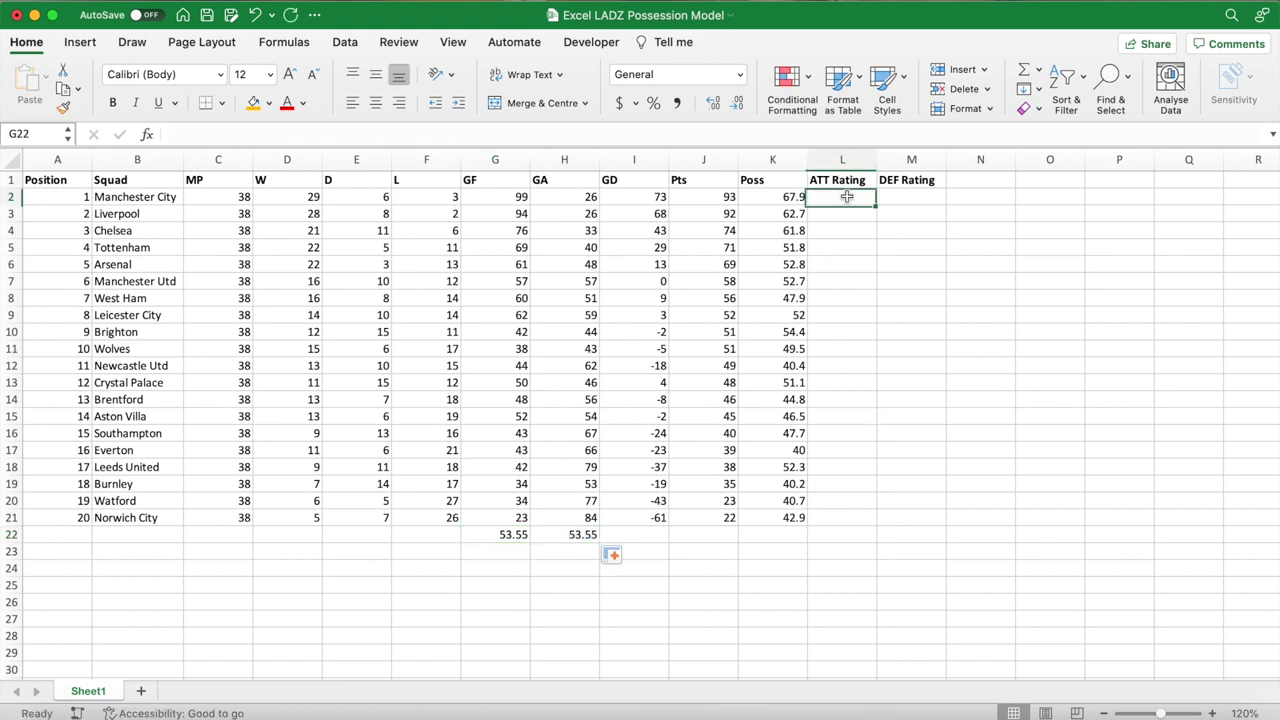
text(=)
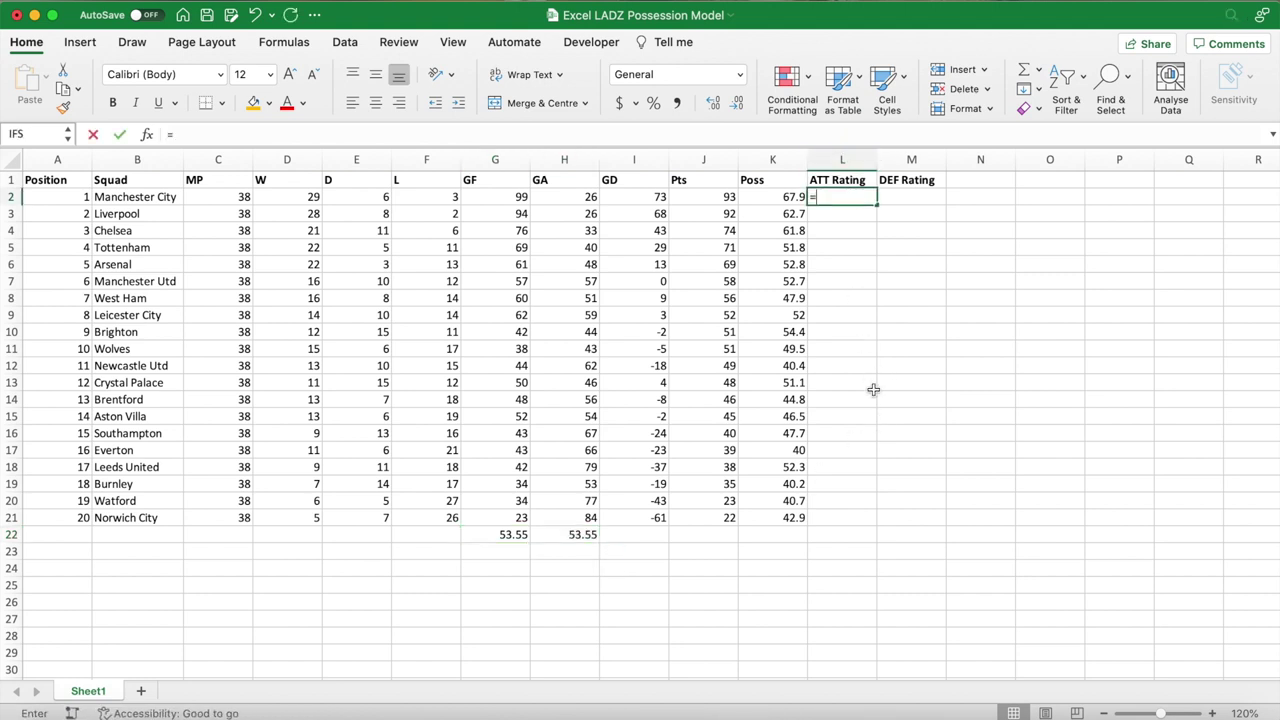
click(486, 200)
text(/)
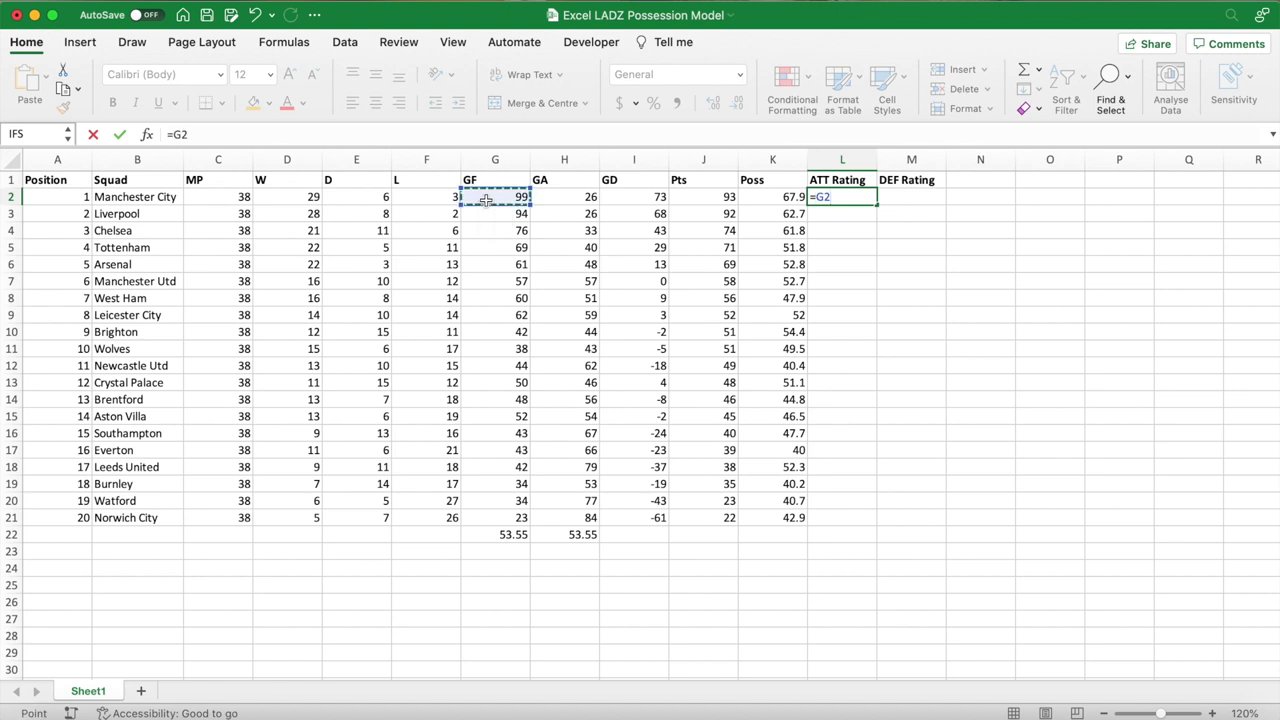
click(497, 536)
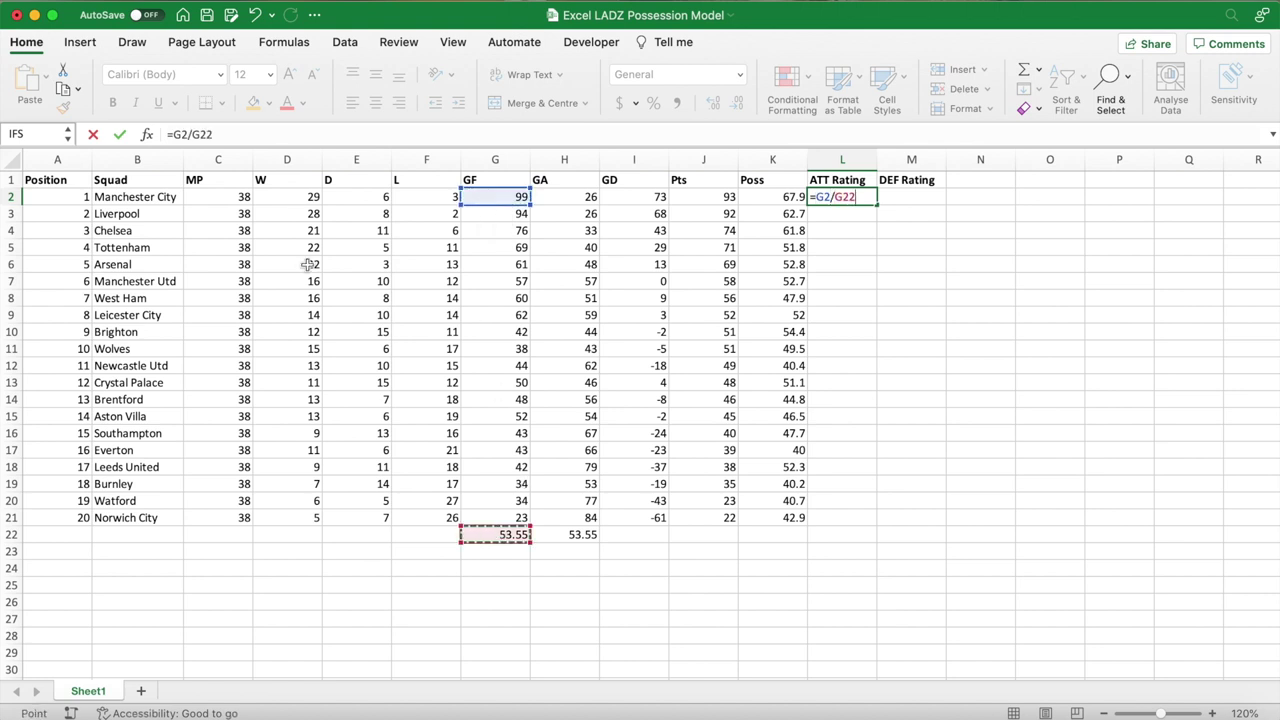
double_click(208, 134)
key(F4)
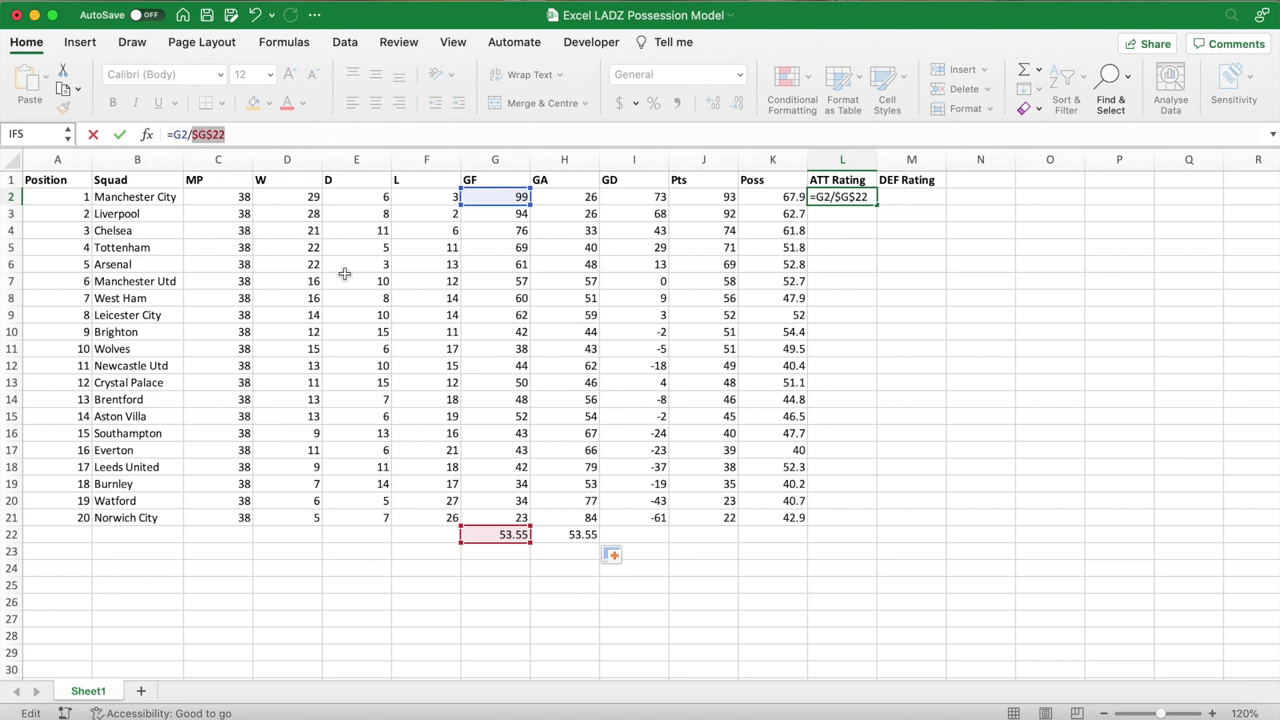
key(Return)
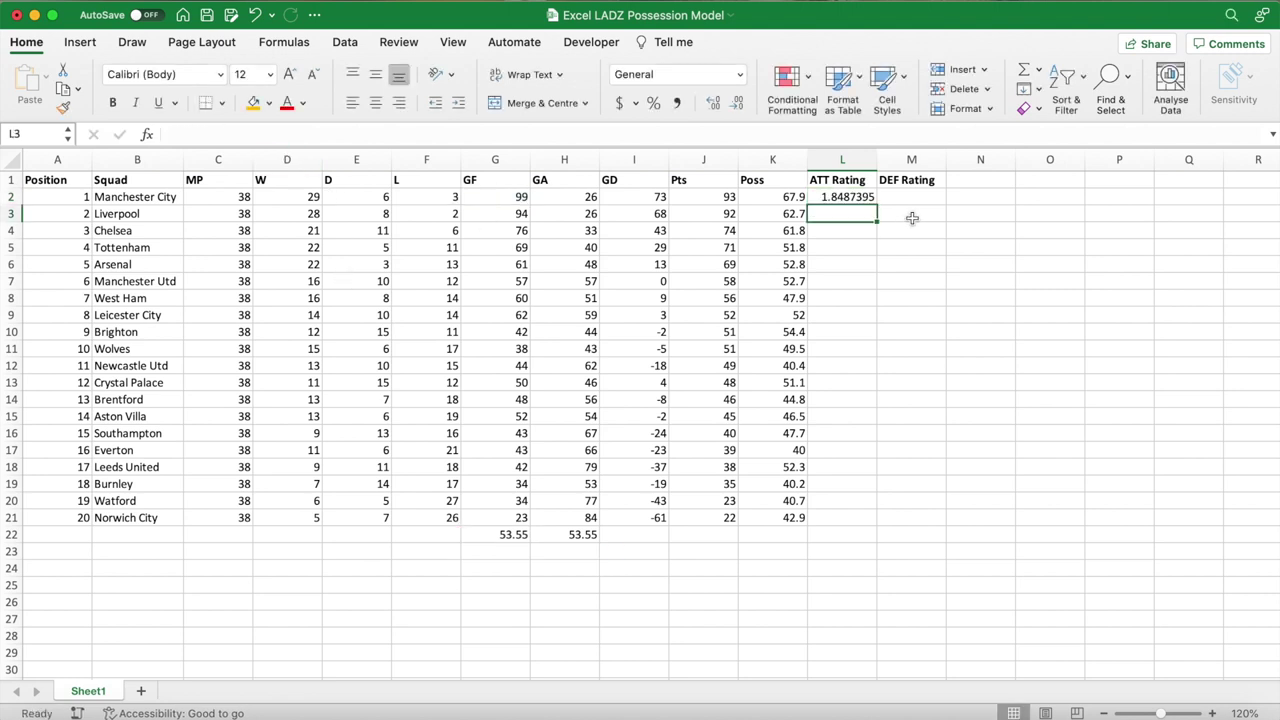
- Fill the L2 rating formula across to M2 and down both rating columns to row 21
click(862, 198)
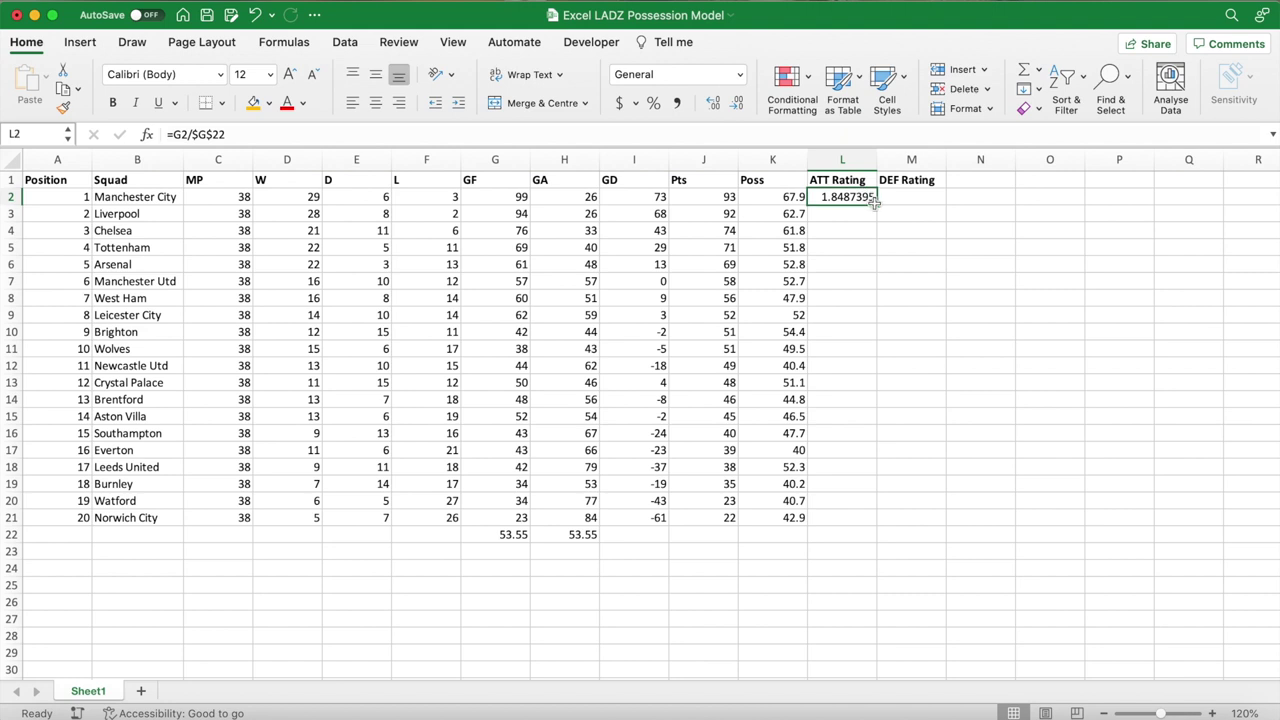
drag(876, 204, 943, 203)
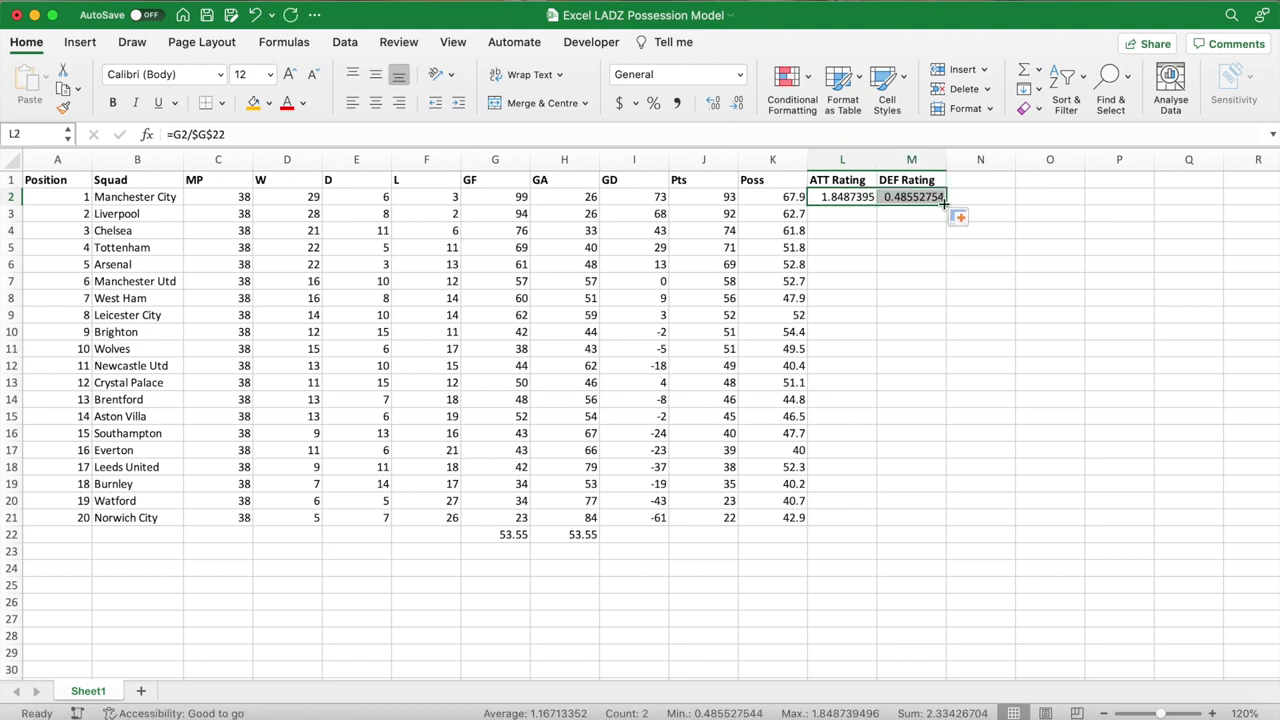
double_click(945, 205)
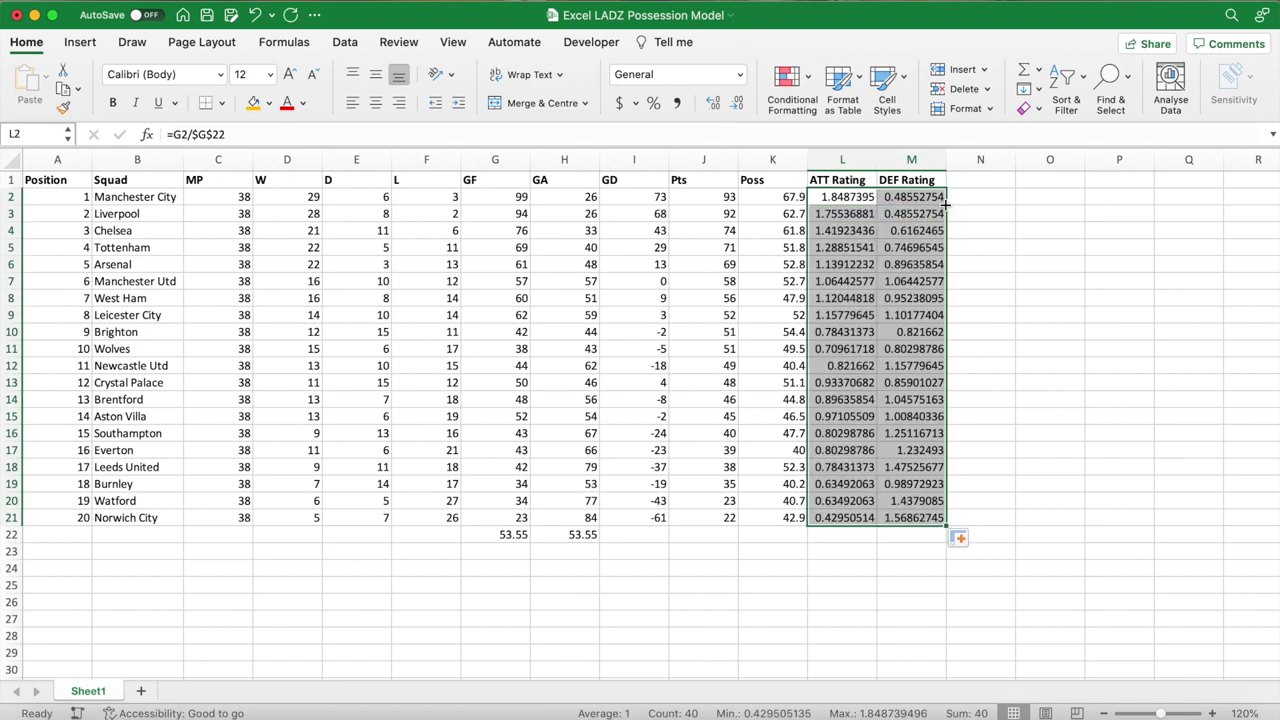
- Check the ATT and DEF ratings of Manchester City and Norwich City
click(859, 199)
key(Right)
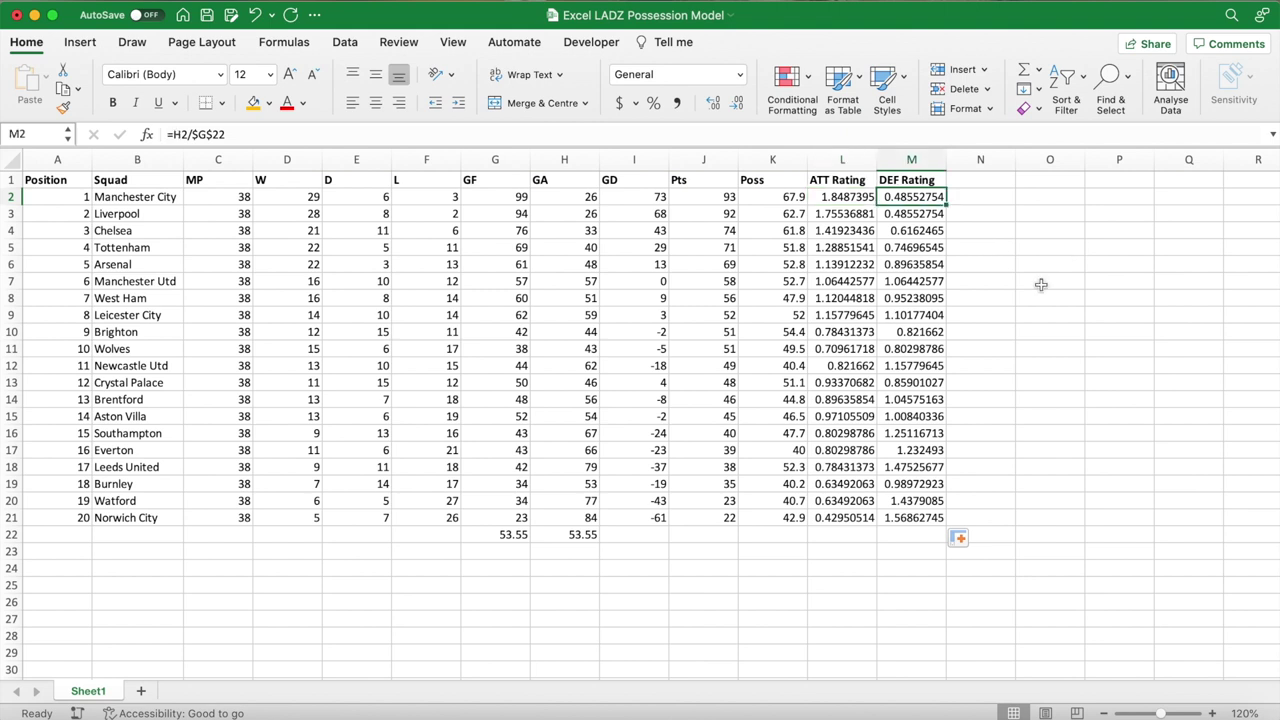
click(858, 515)
key(Right)
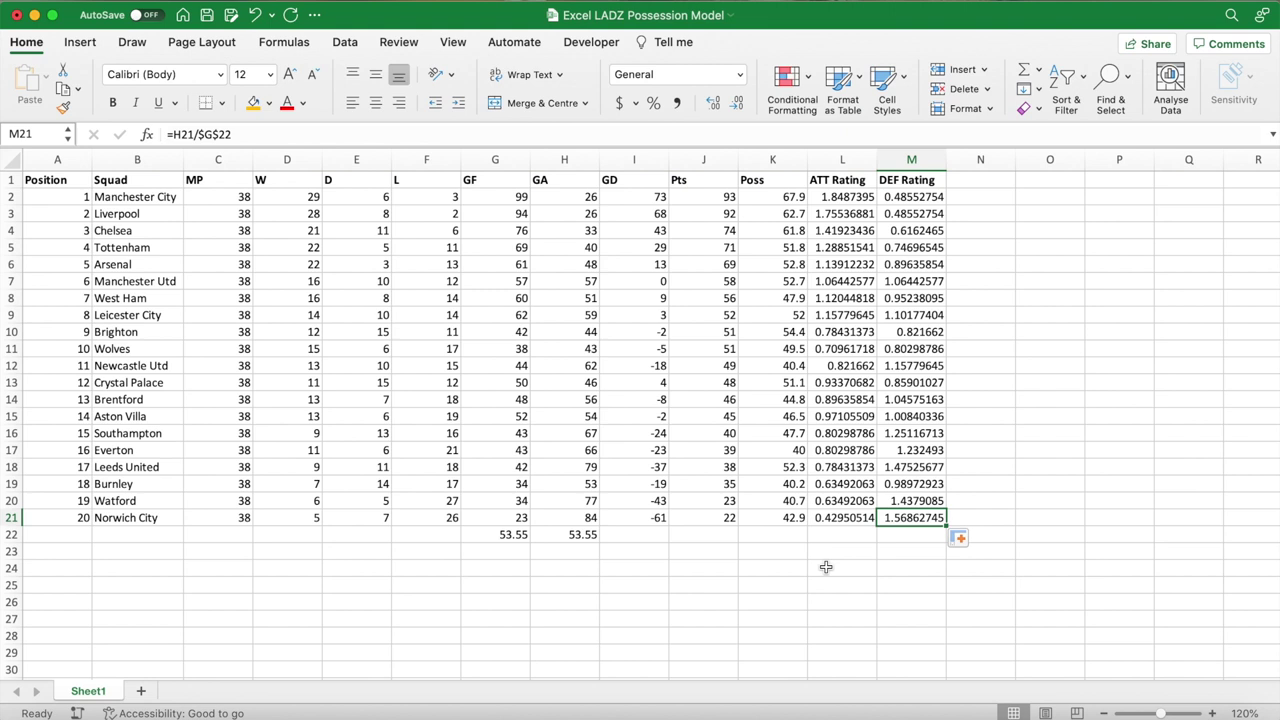
- Add a bold Average Goals label in B24
click(123, 563)
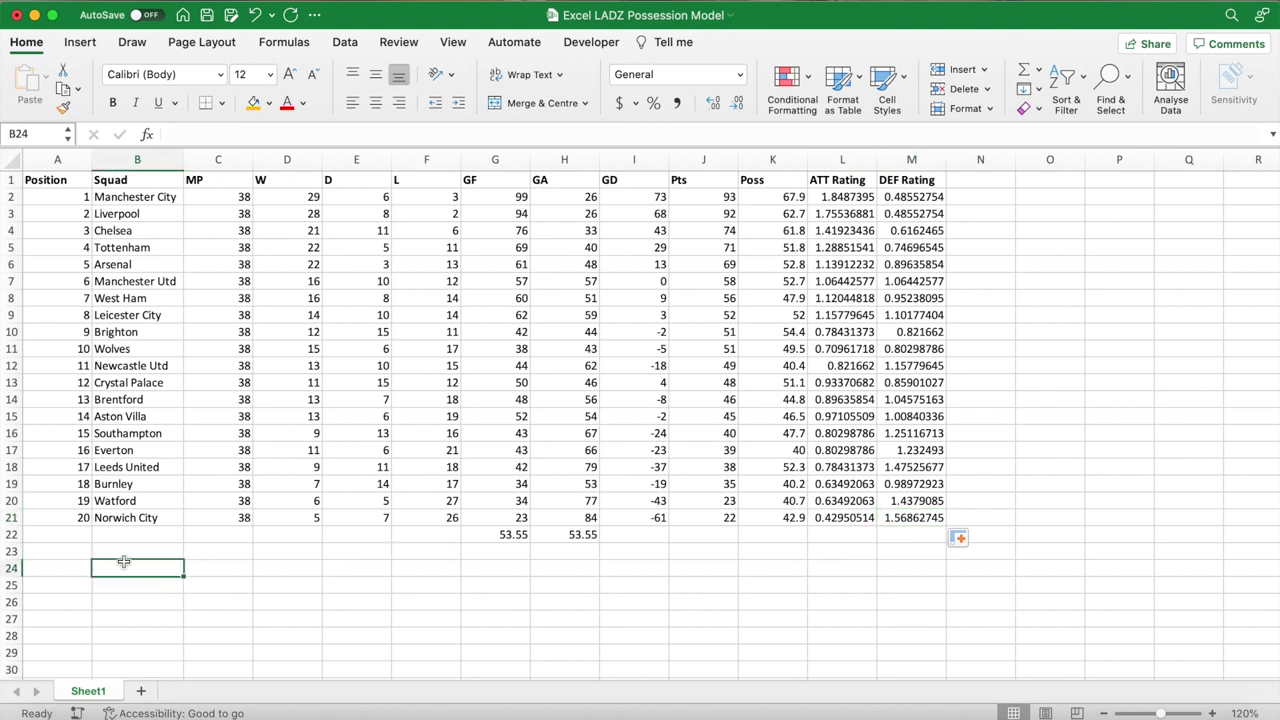
text(Ave)
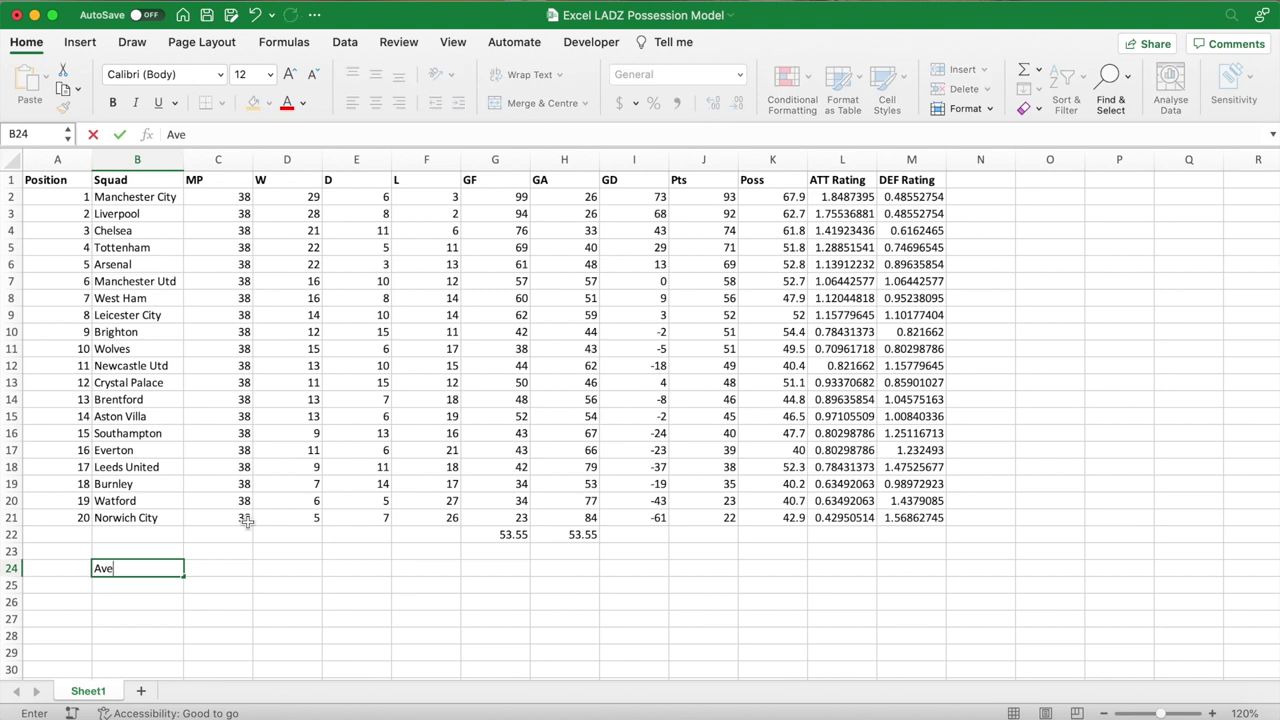
text(rage Goals)
click(171, 566)
key(super+b)
- Calculate the league's average goals per match in C24 with =SUM(G2:G21)/SUM(C2:C21)
click(220, 567)
text(=SUM()
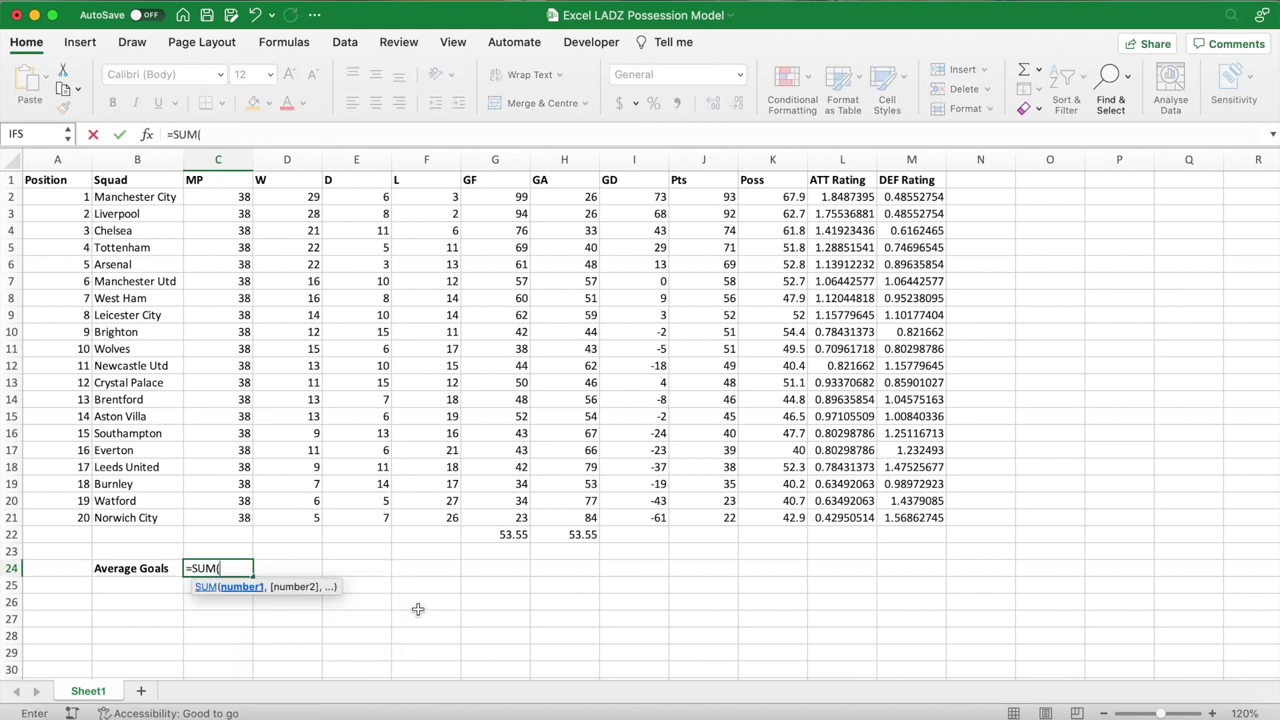
drag(502, 201, 505, 523)
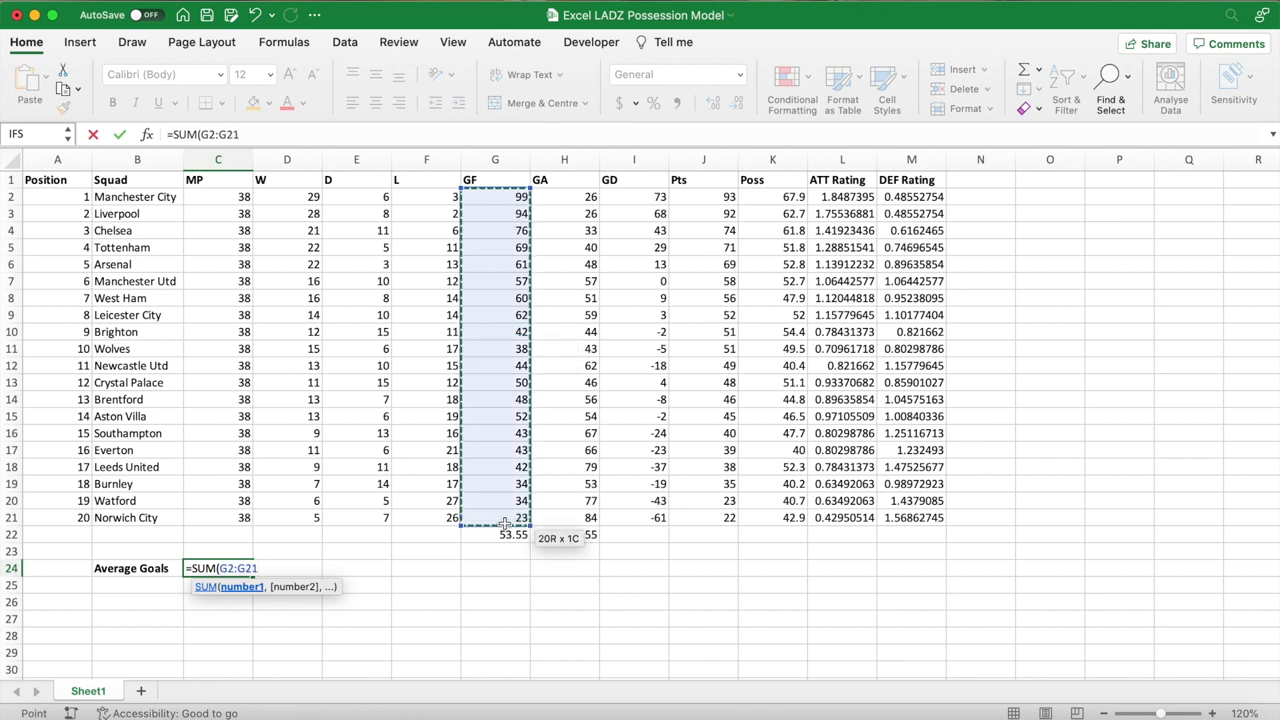
text()/SUM()
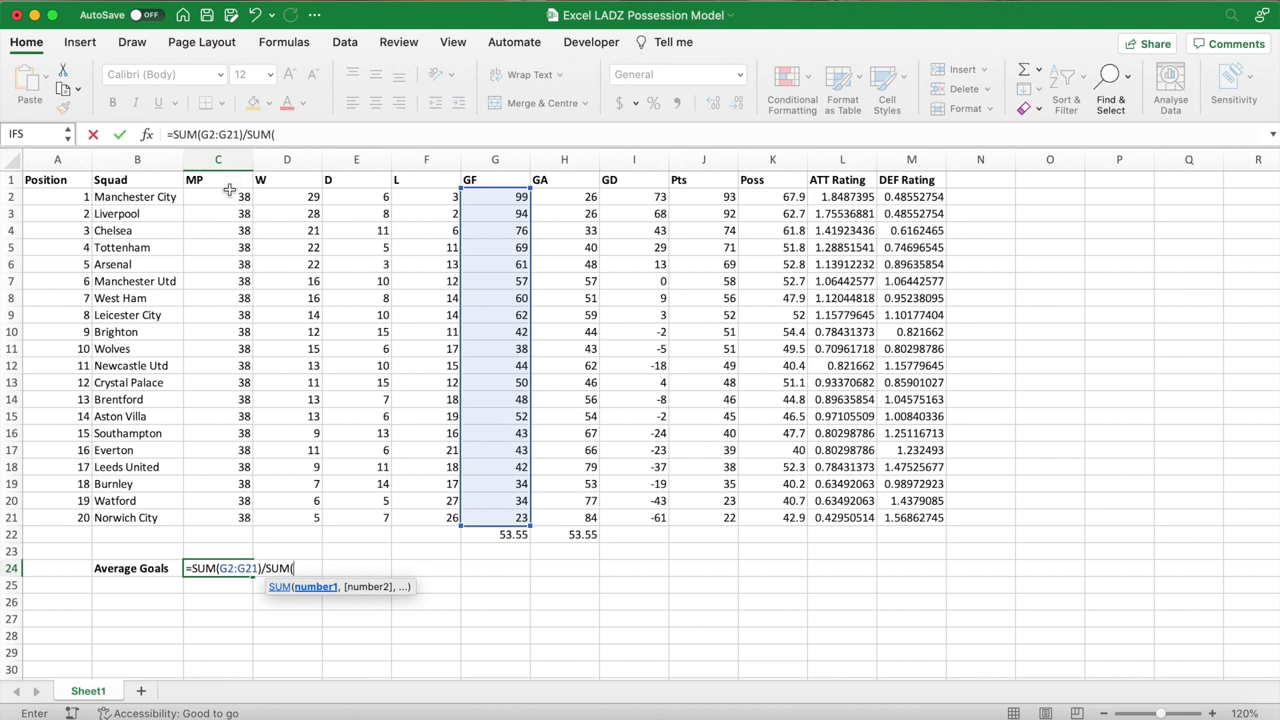
drag(226, 198, 232, 525)
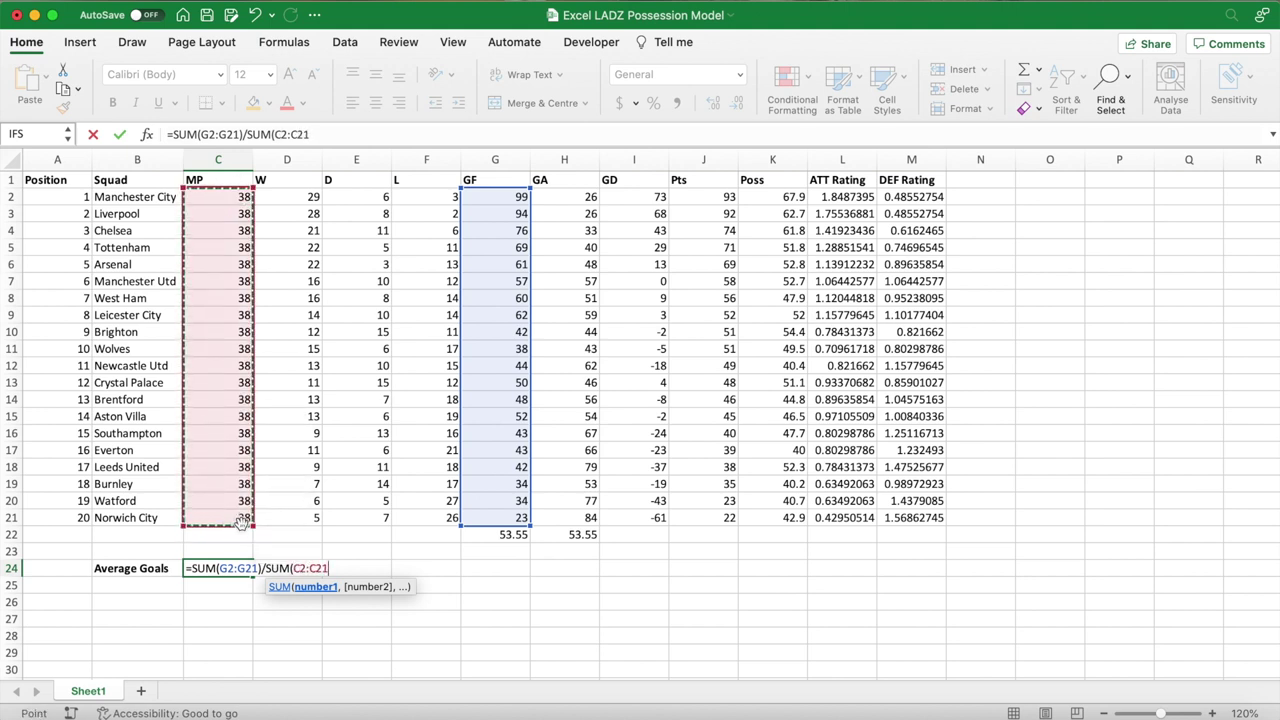
text())
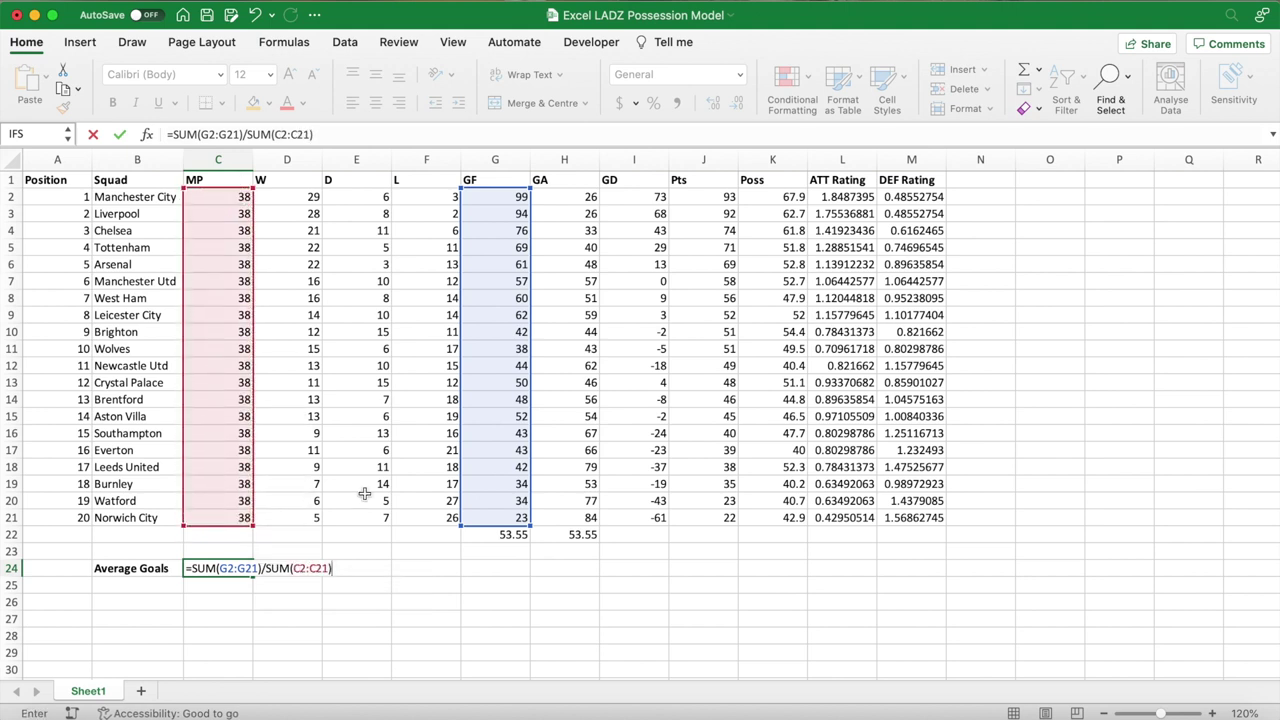
key(Return)
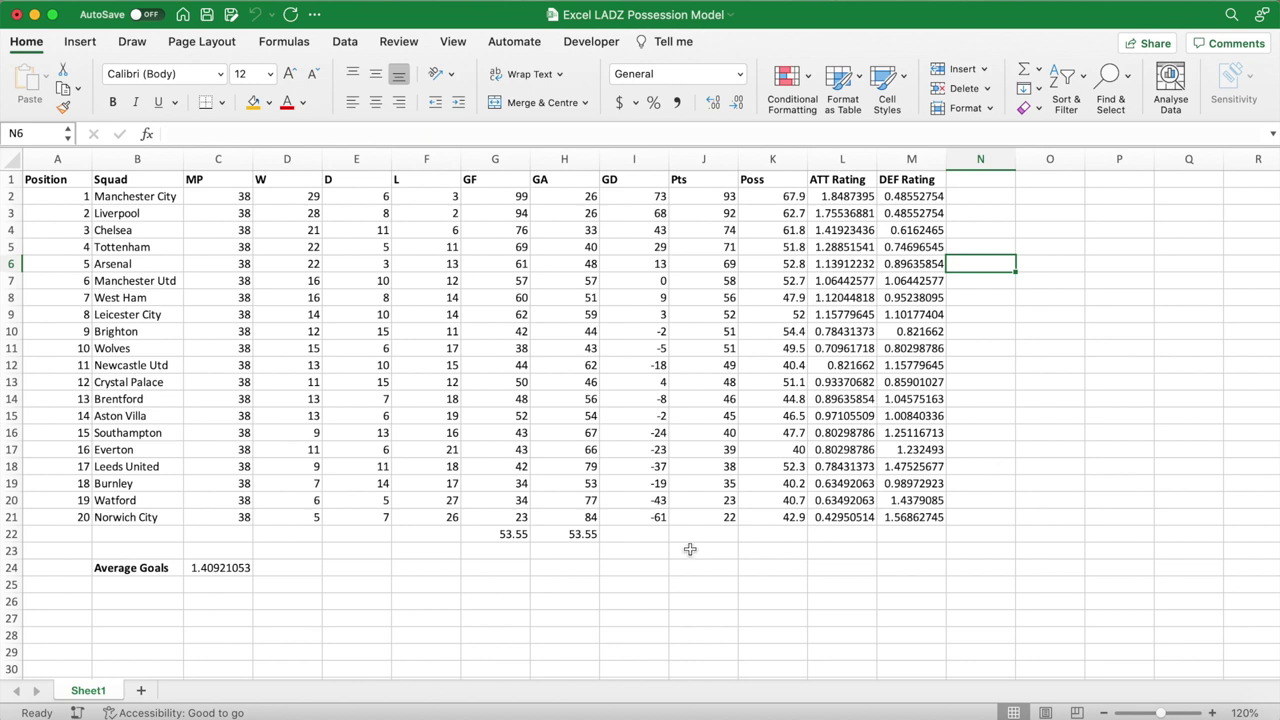
- Rename the Sheet1 worksheet as EPL Data
double_click(108, 690)
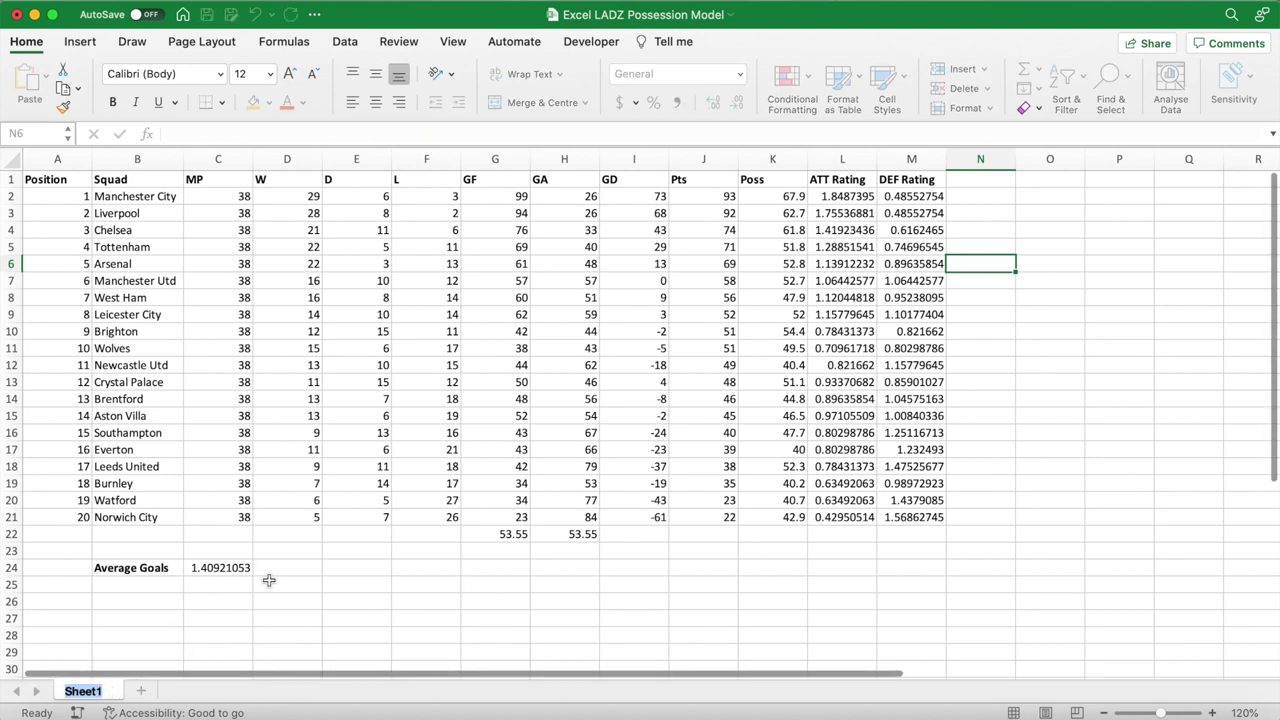
text(EPL D)
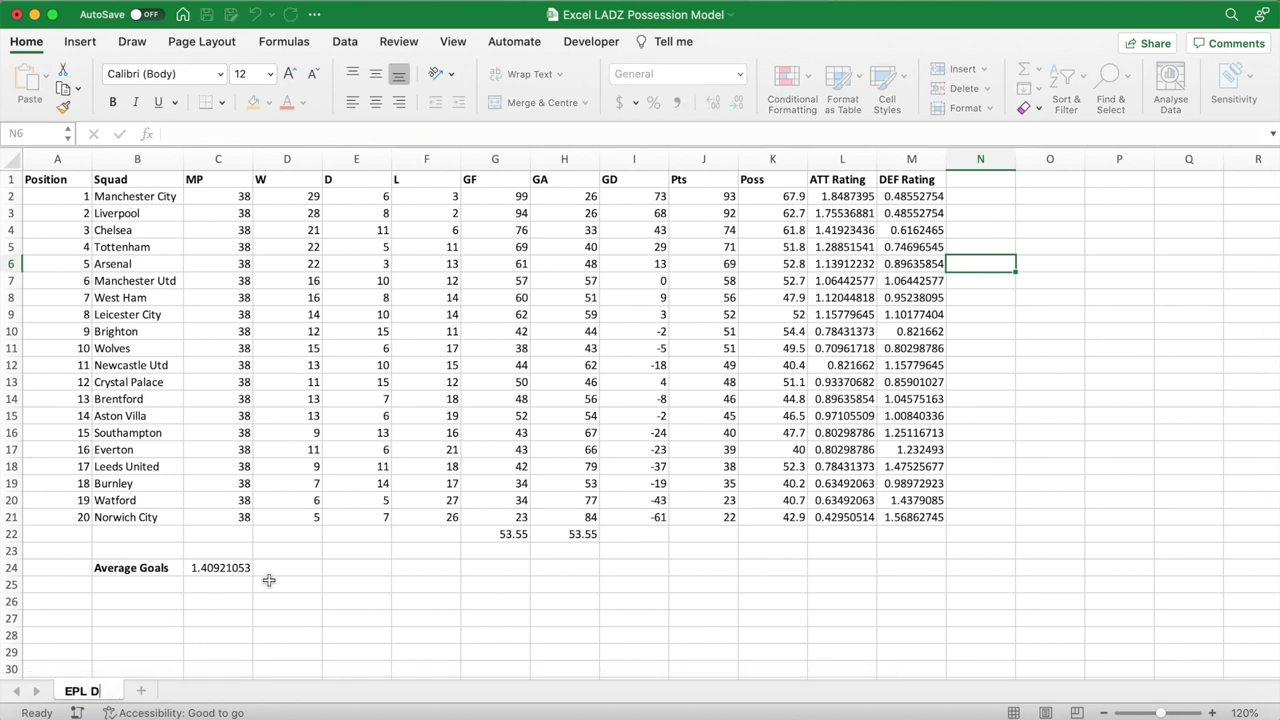
text(ata)
key(Return)
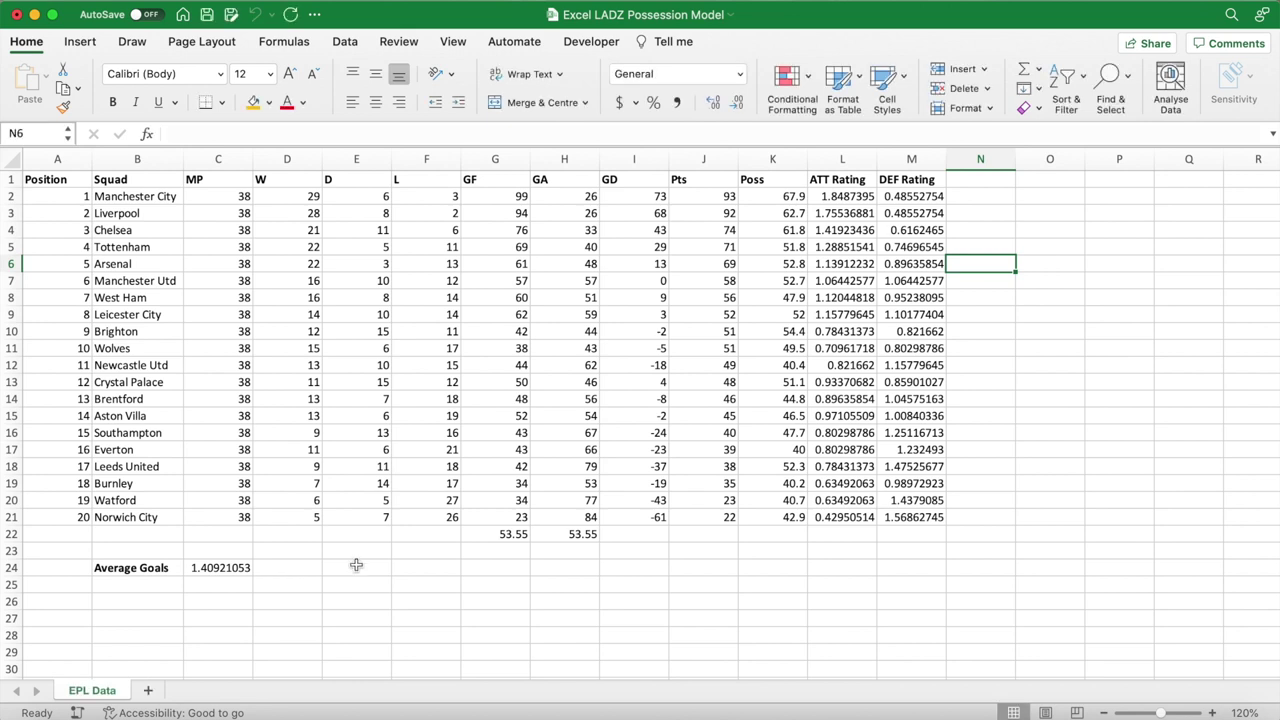
- Set up a Regression analysis with ATT Rating $L$1:$L$21 as Y range and Poss $K$1:$K$21 as X range, including labels
click(347, 42)
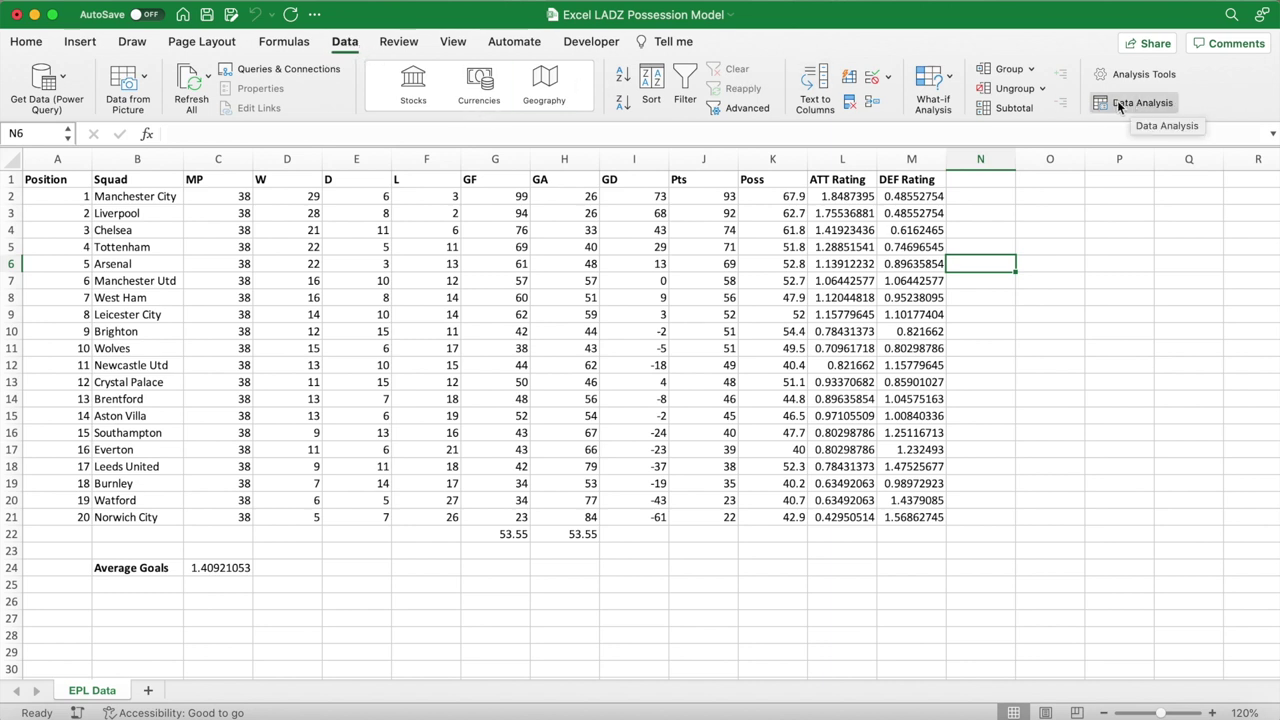
click(1169, 107)
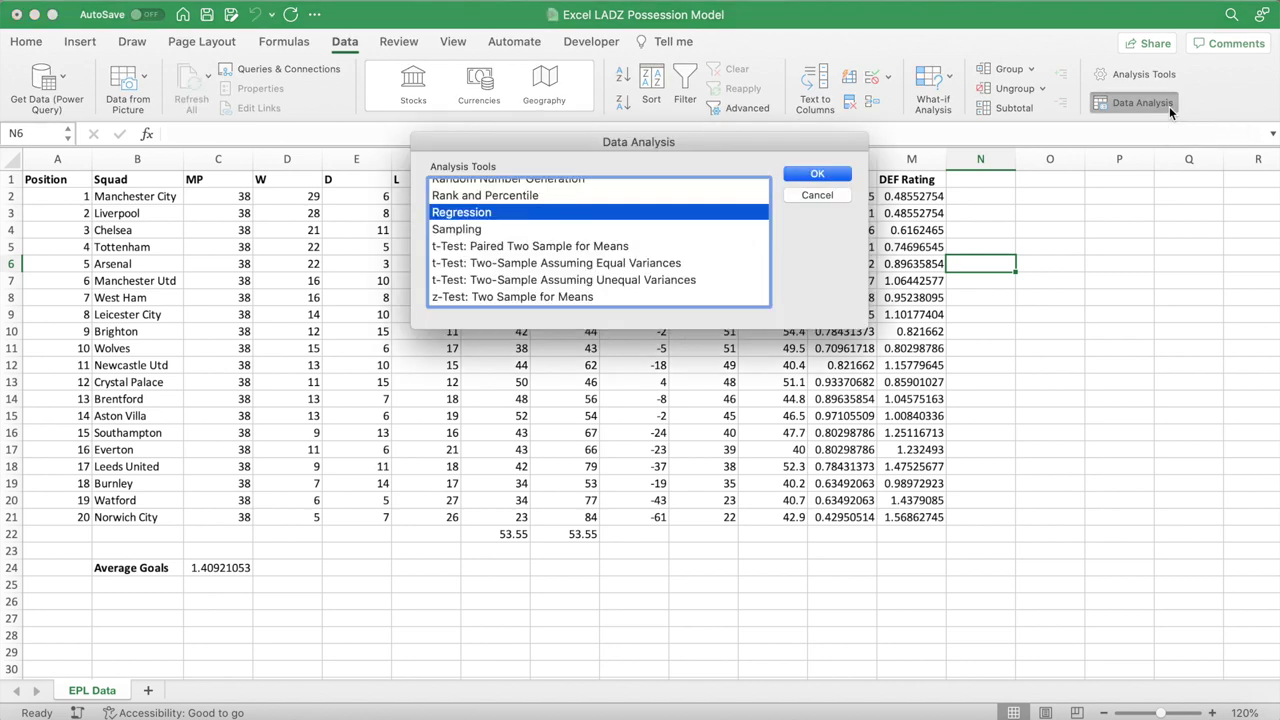
scroll(708, 214, up, 5)
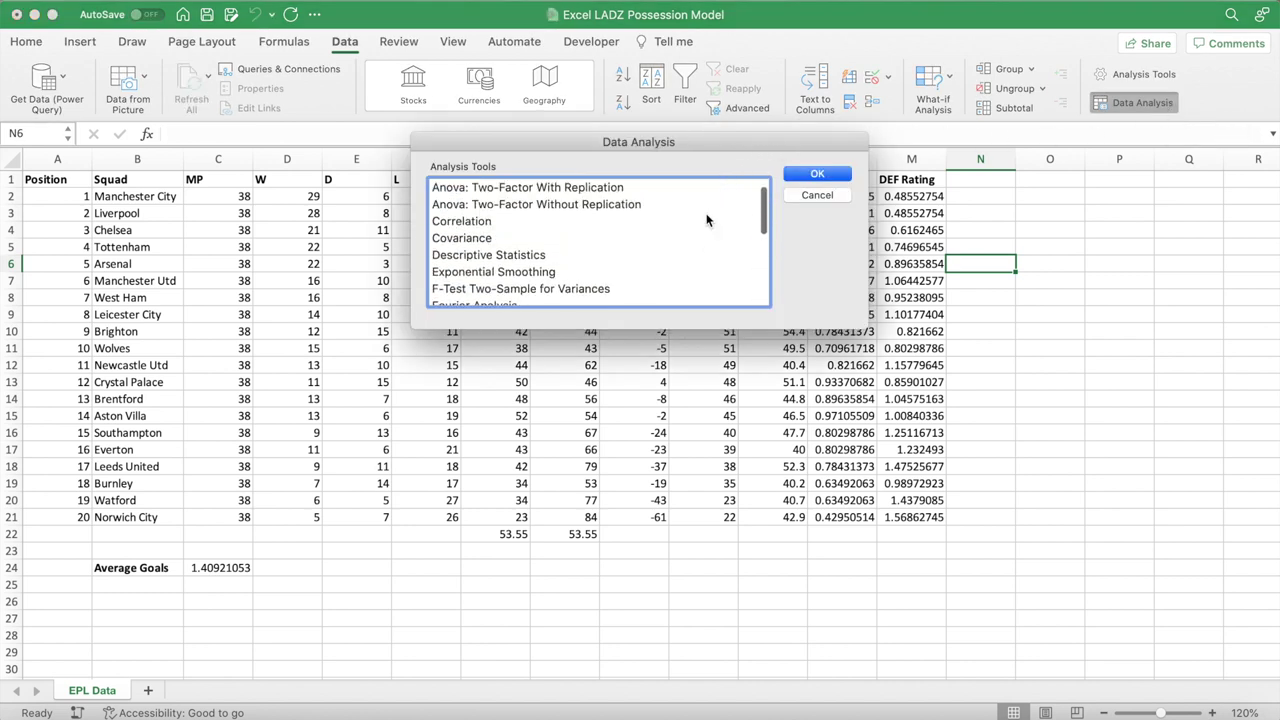
scroll(708, 216, down, 4)
scroll(708, 215, down, 2)
scroll(708, 215, up, 4)
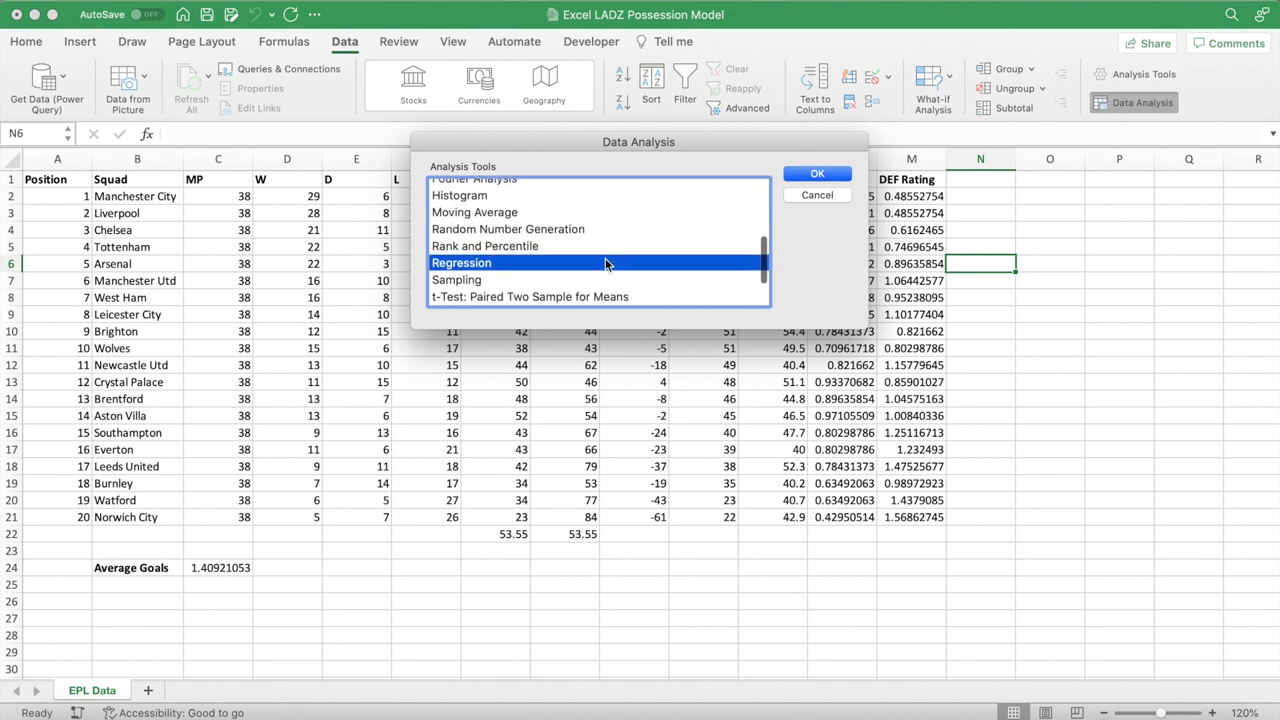
click(817, 174)
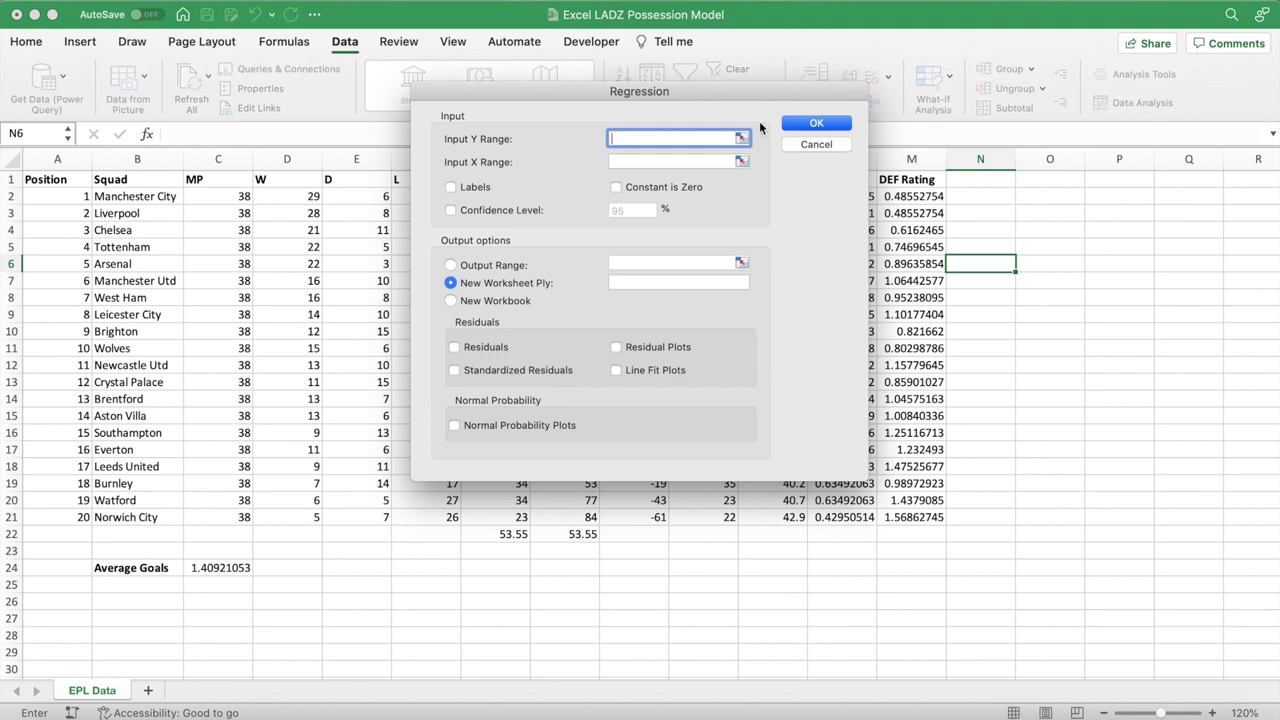
drag(715, 90, 931, 298)
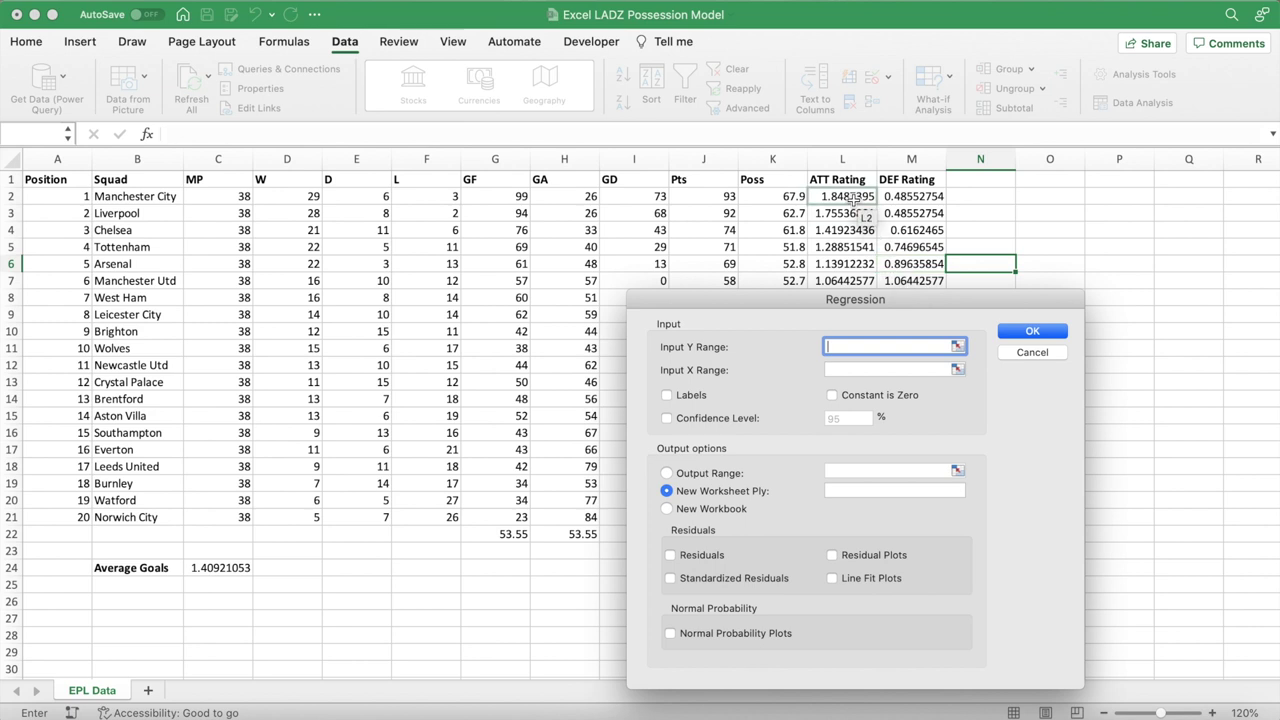
drag(848, 190, 844, 518)
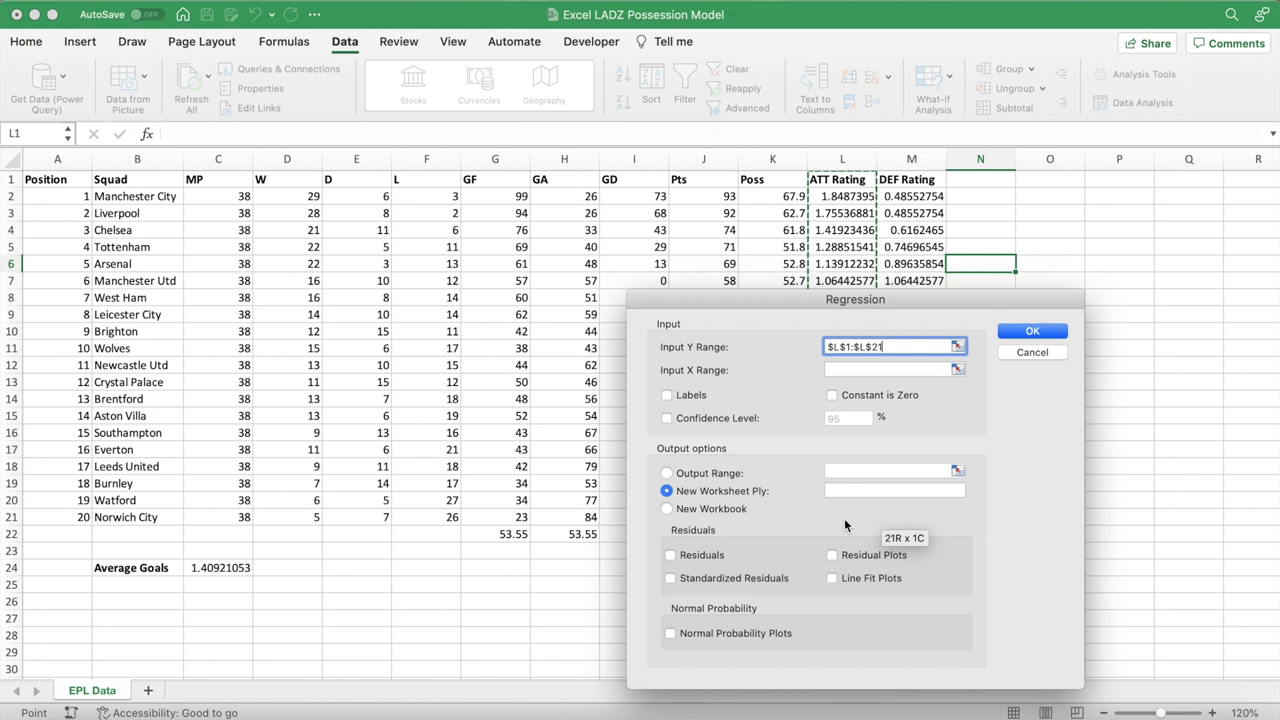
click(867, 369)
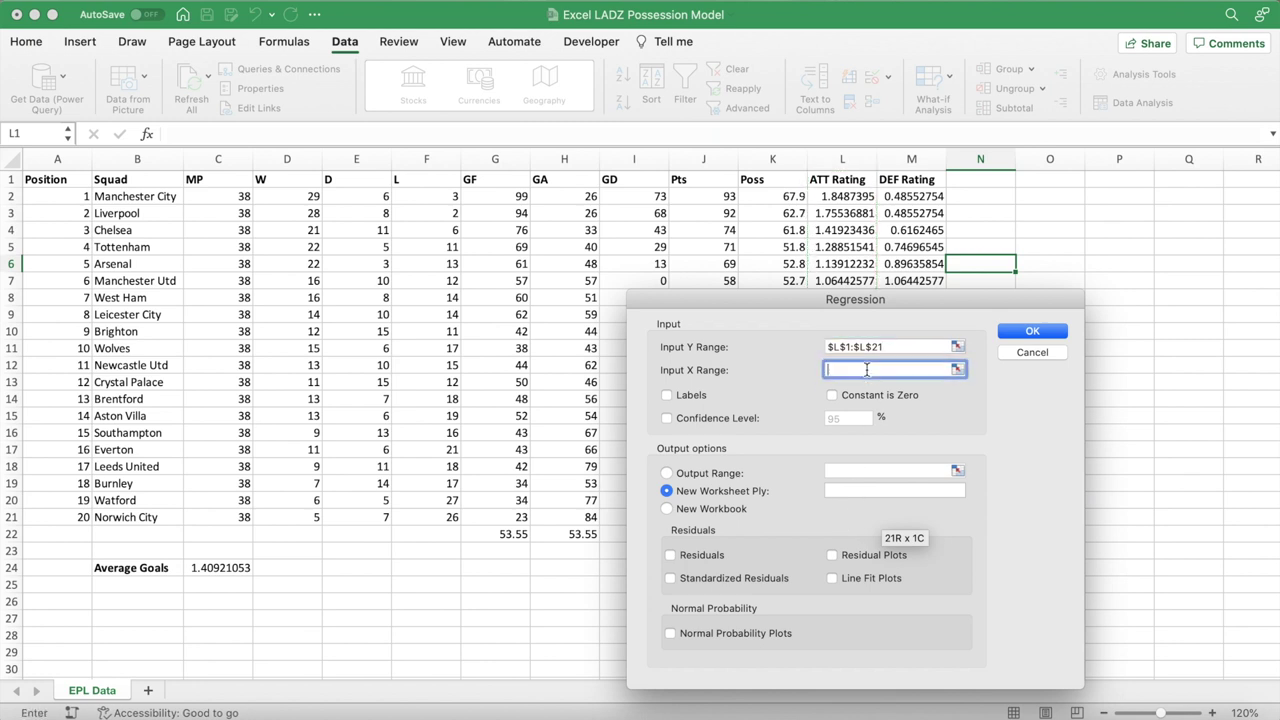
drag(776, 182, 785, 511)
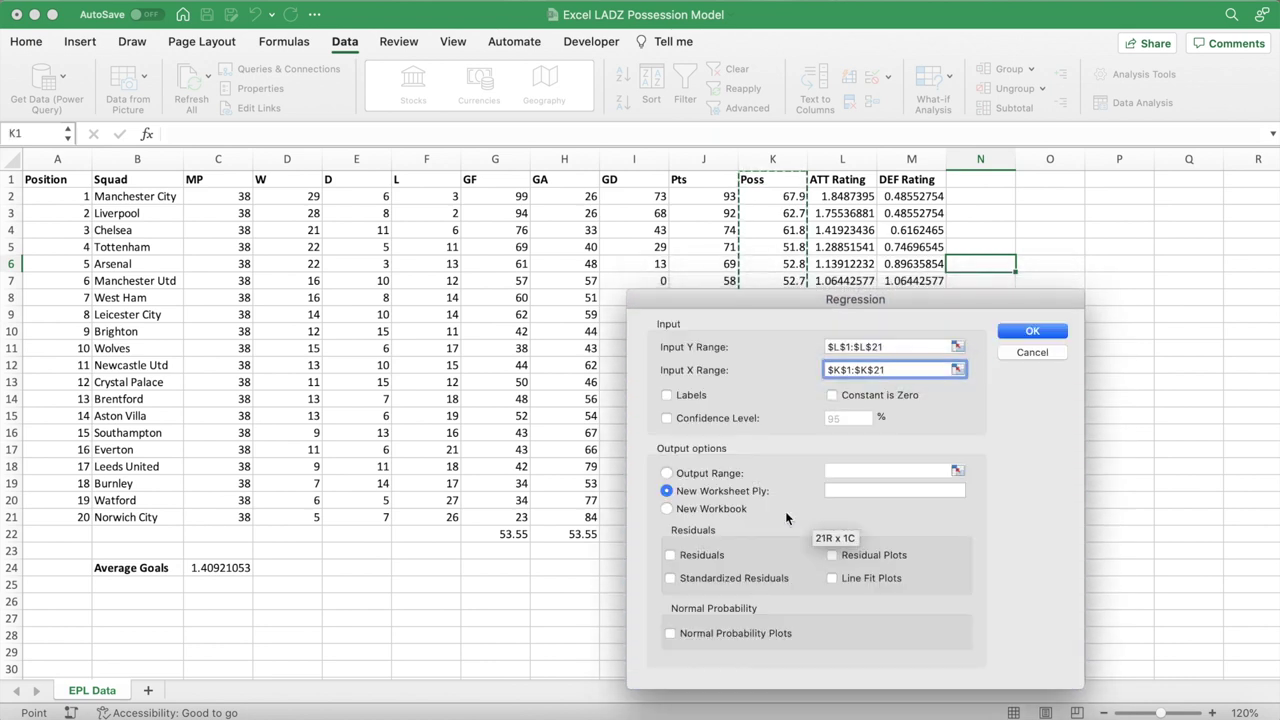
click(668, 396)
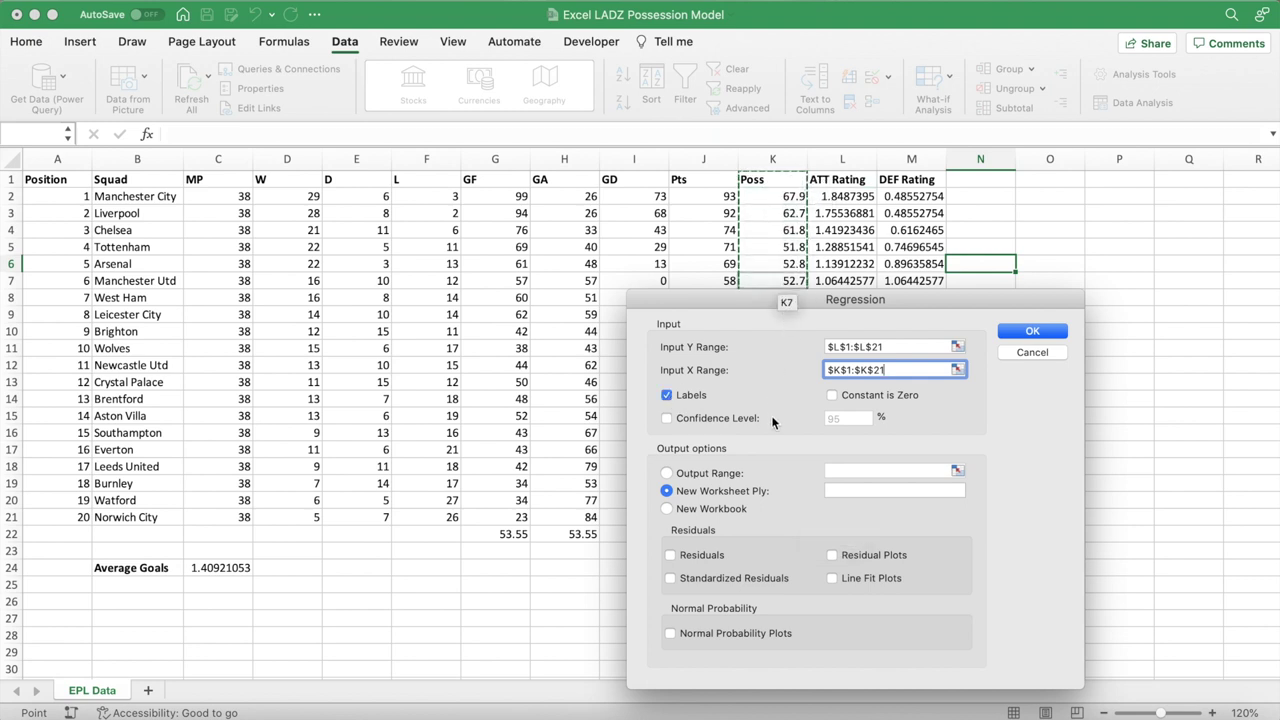
- Run the regression with line fit plots, sending the output to a new worksheet named ATT Correlation
click(843, 493)
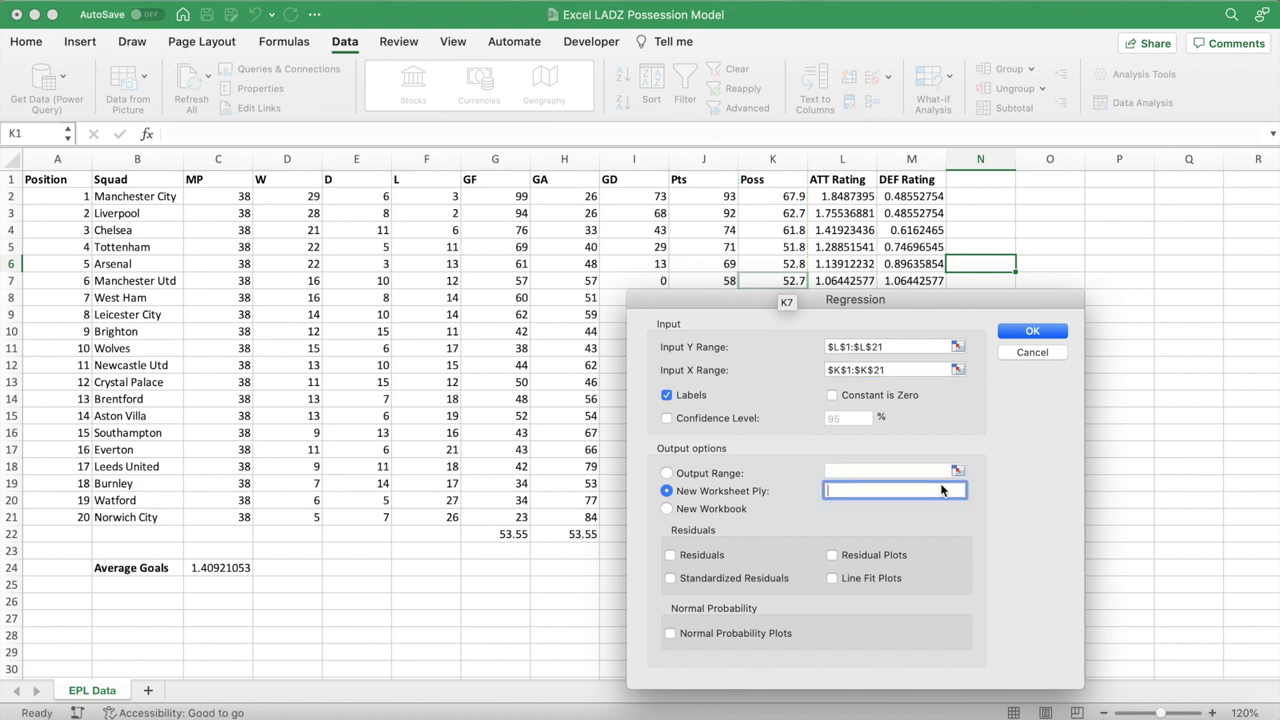
text(ATT Correlation)
click(833, 579)
click(1053, 339)
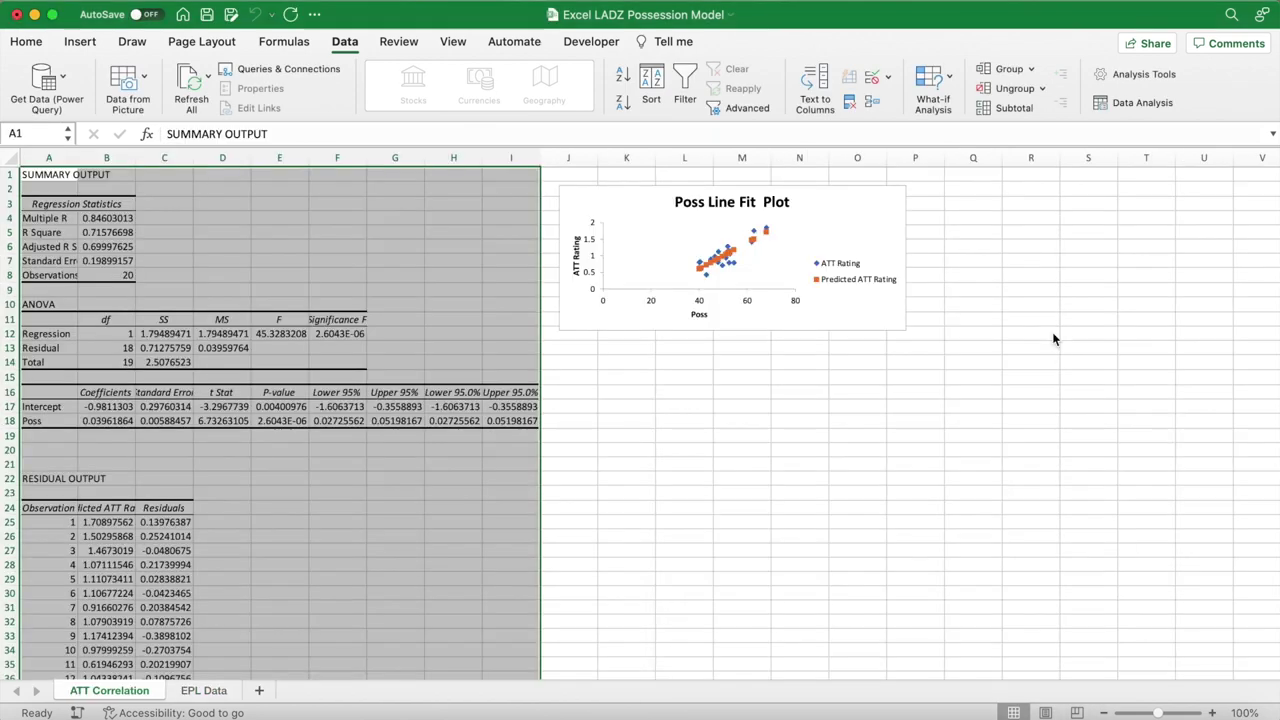
- Enlarge the Poss Line Fit Plot chart so it extends down to about row 20
click(865, 364)
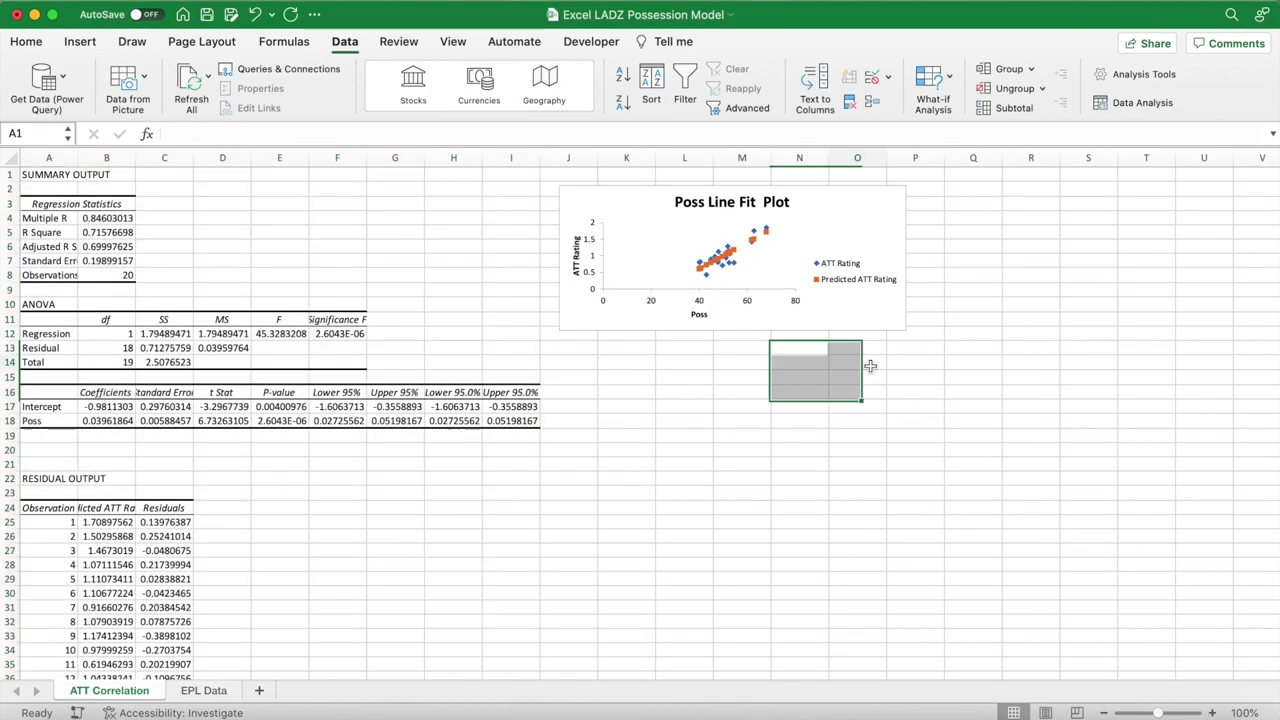
click(866, 318)
drag(907, 333, 1013, 460)
click(737, 556)
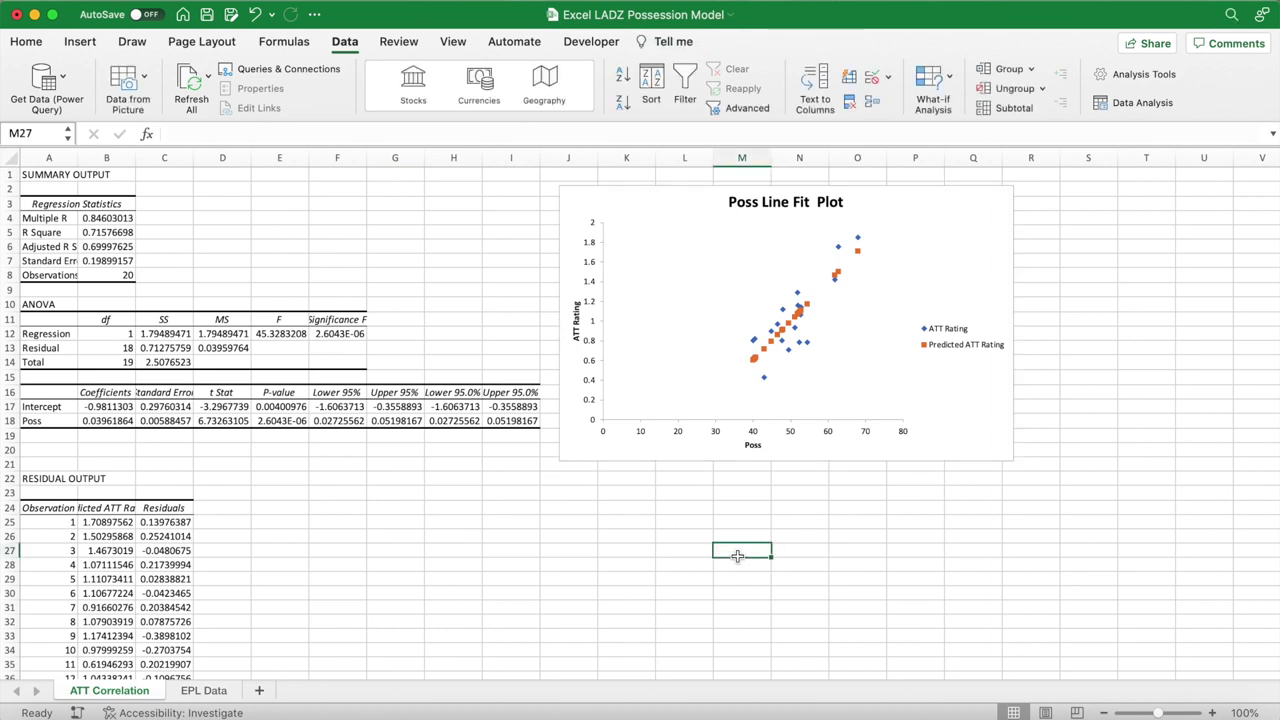
- Highlight the R Square value in B5 and the Significance F value in F12 with orange fill
click(118, 232)
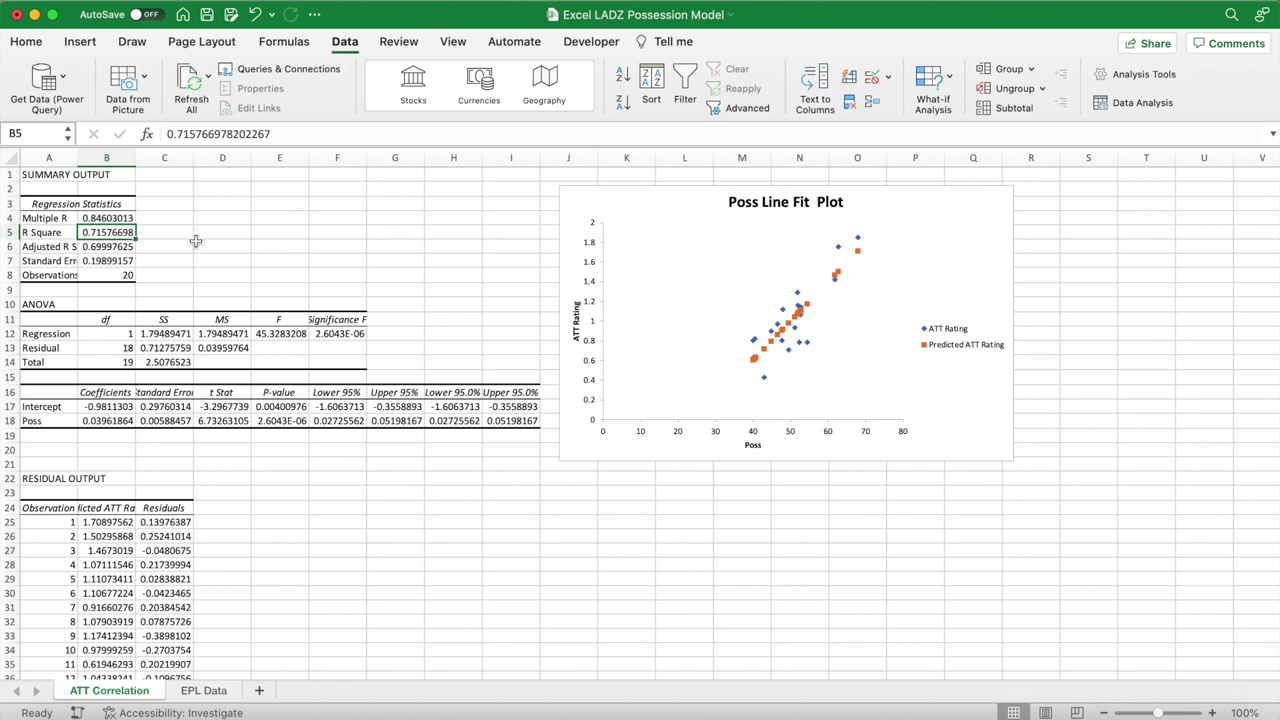
click(30, 44)
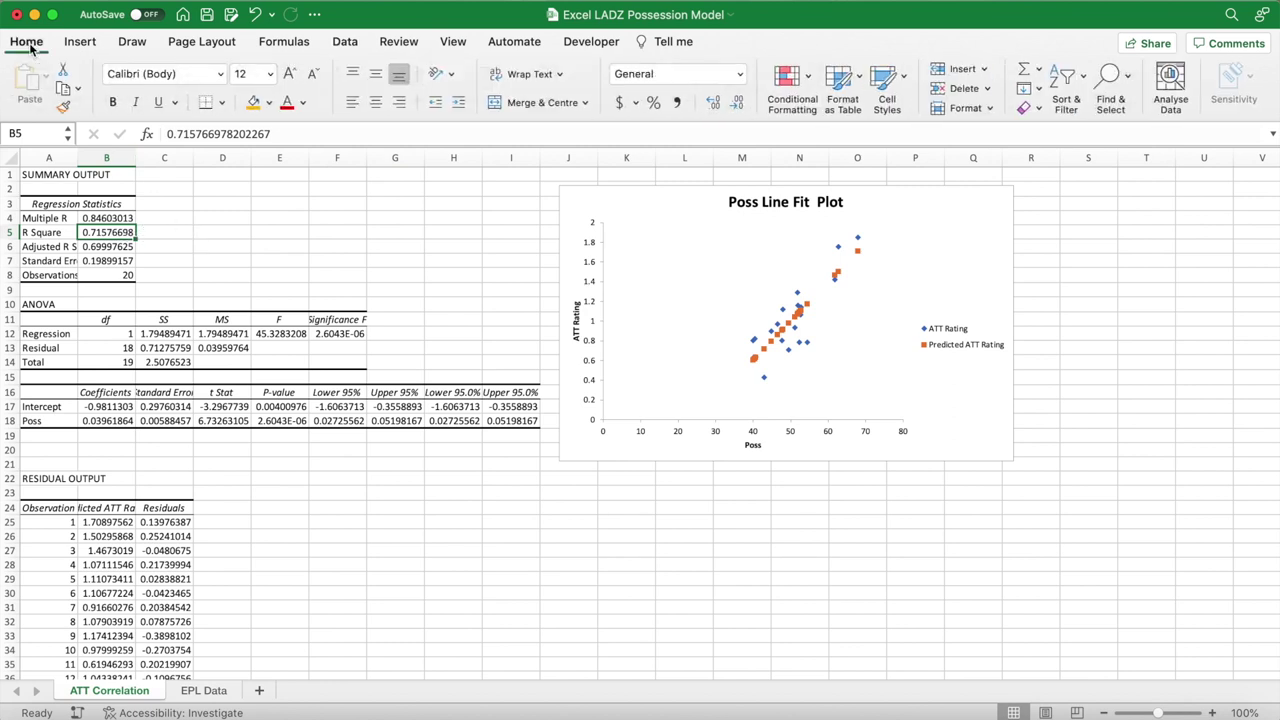
click(255, 103)
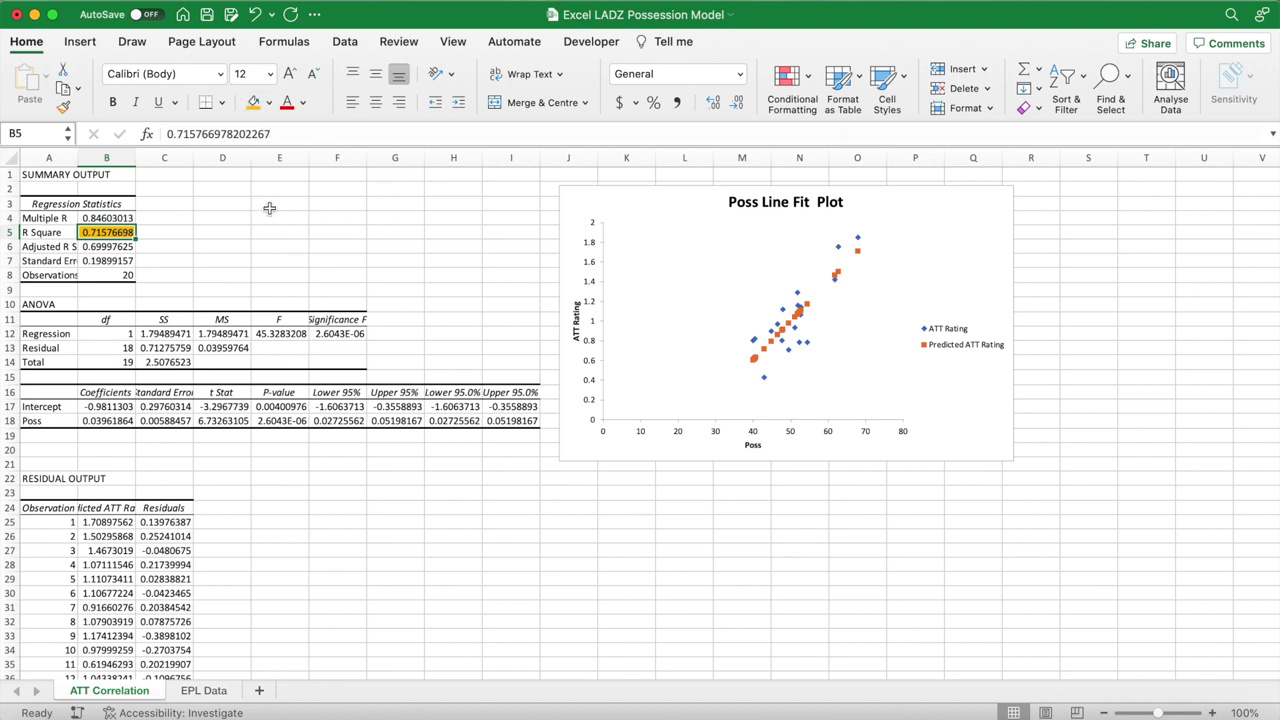
click(345, 335)
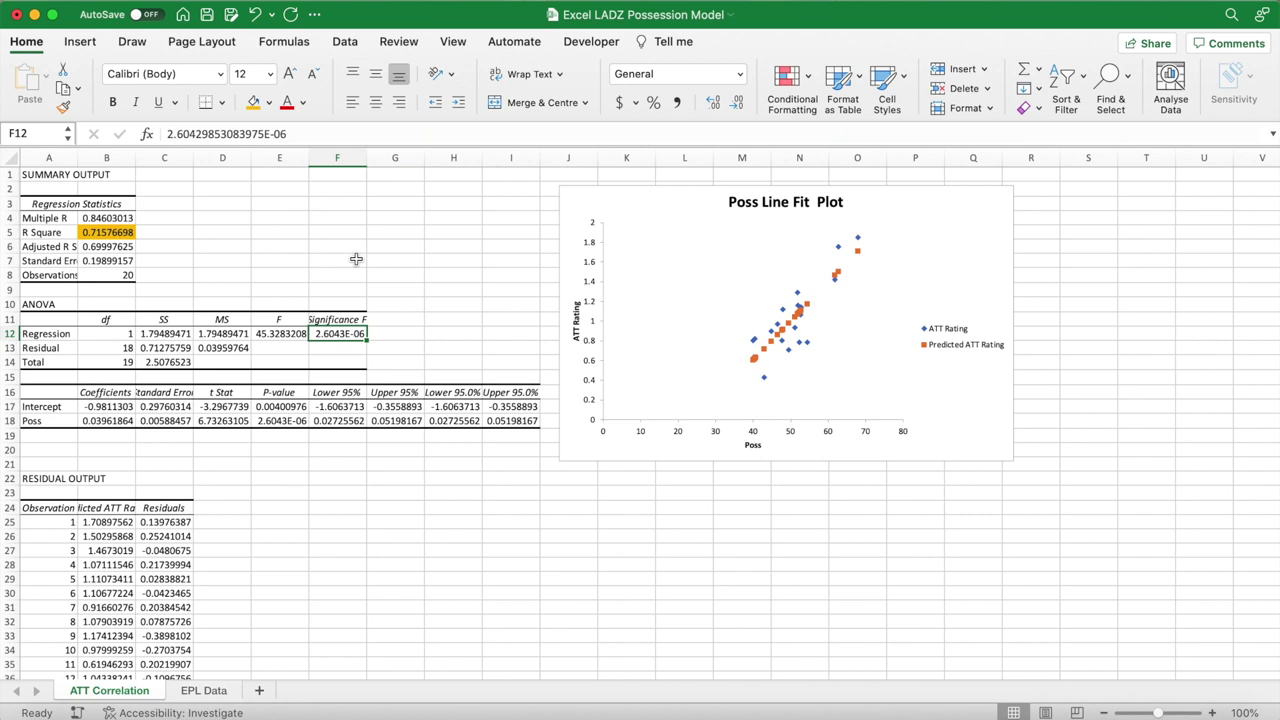
click(253, 104)
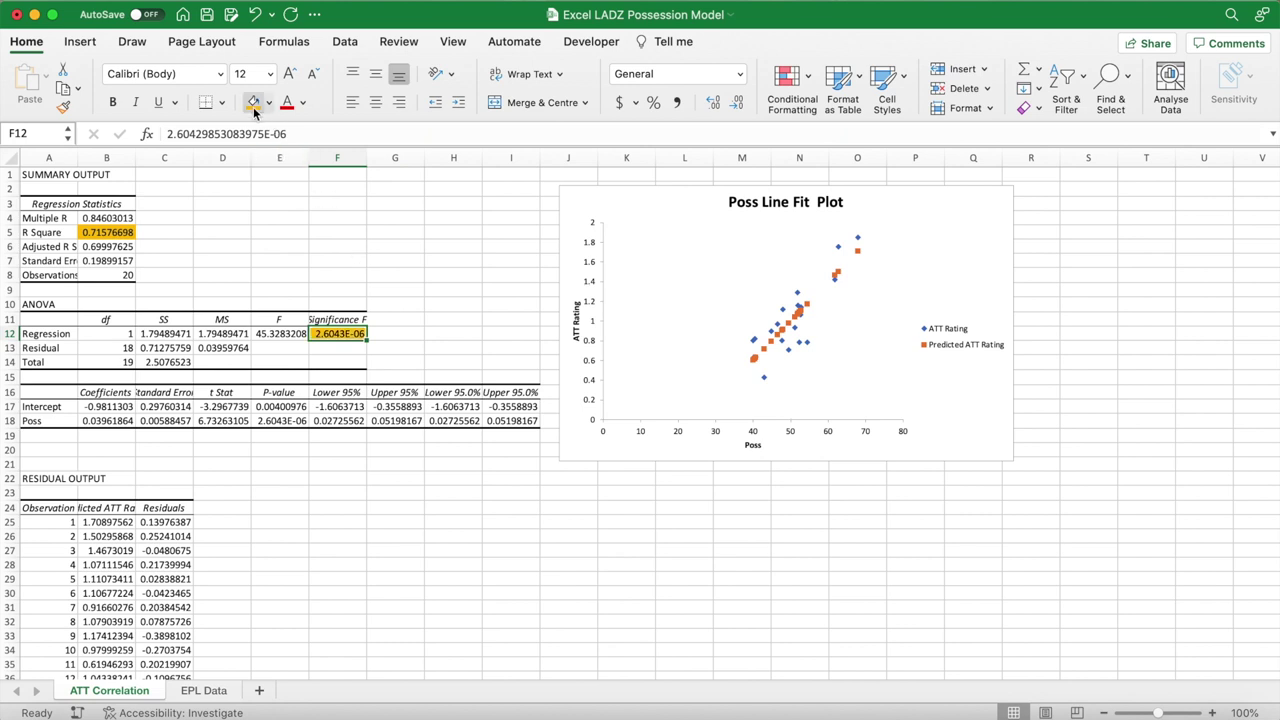
click(369, 241)
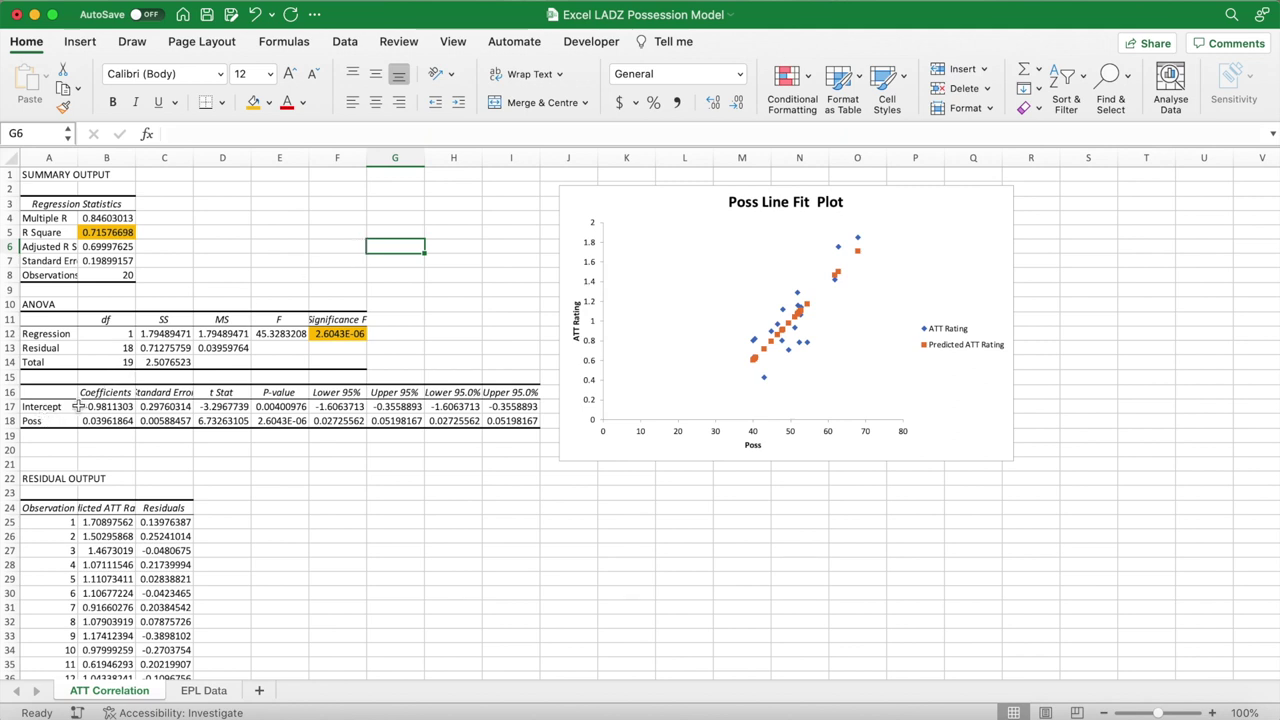
- Check the Poss coefficient in row 18 and widen column B to fit its contents
drag(62, 418, 103, 421)
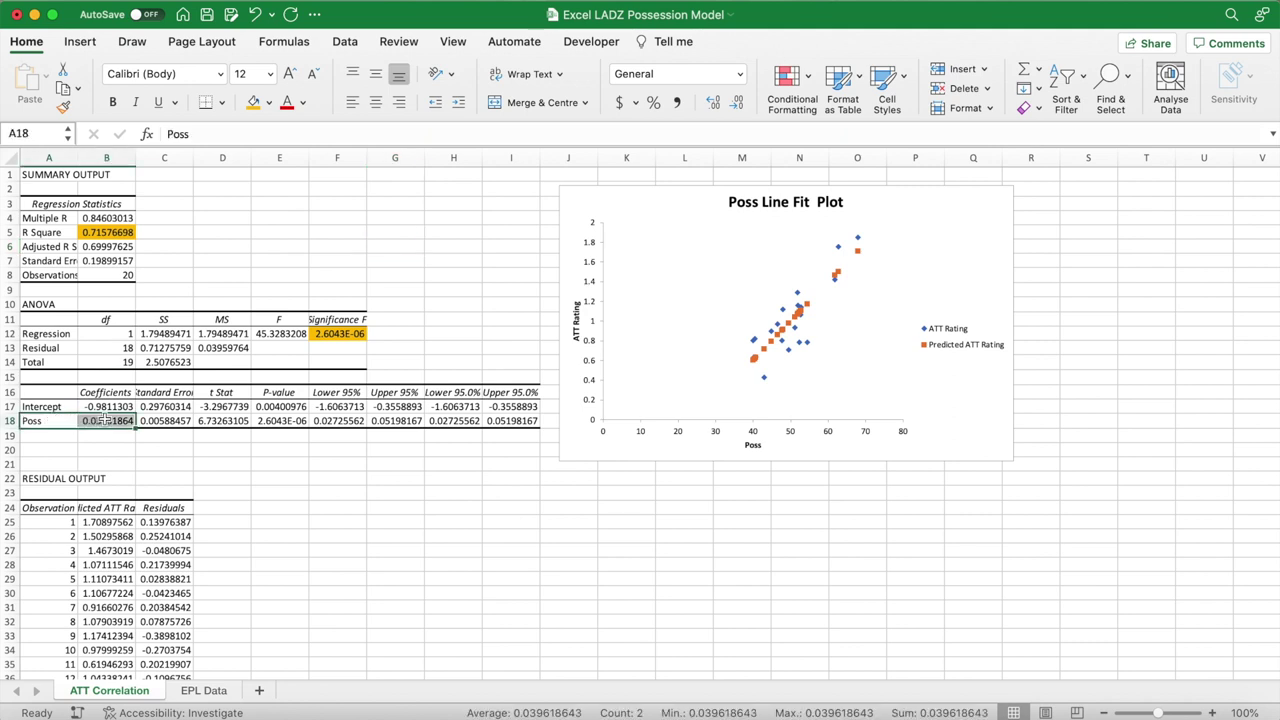
click(257, 483)
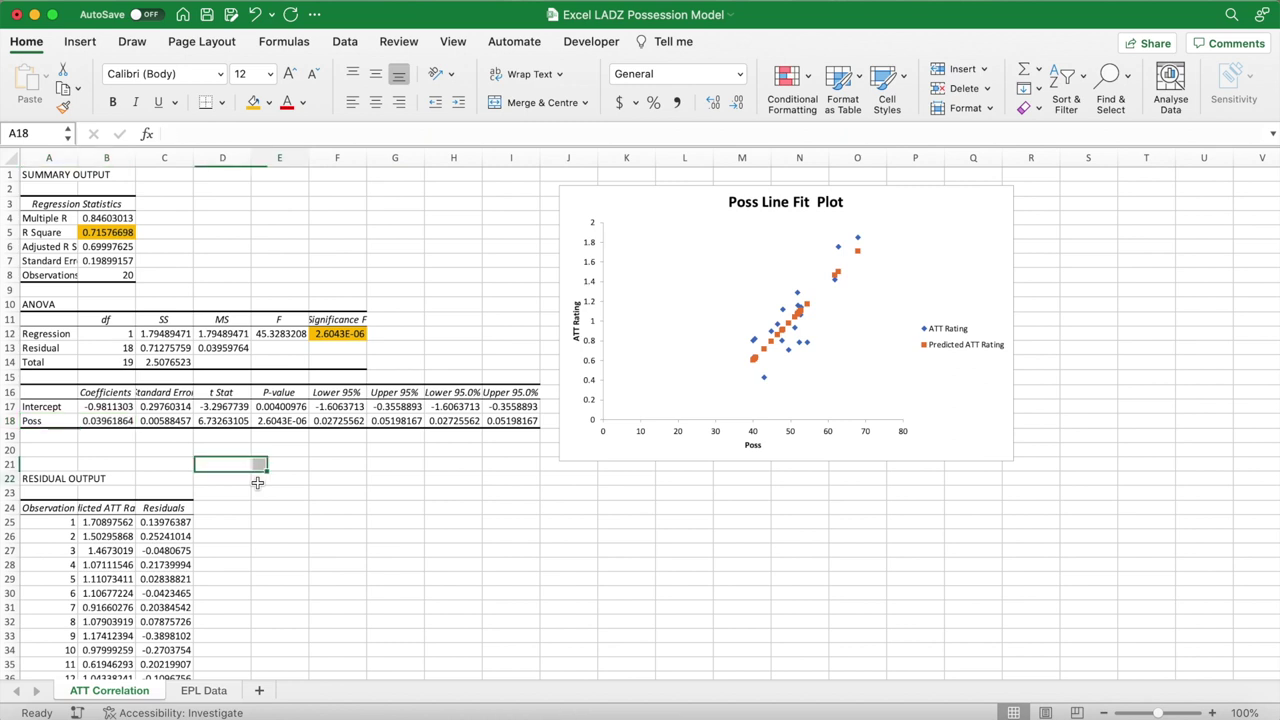
double_click(135, 159)
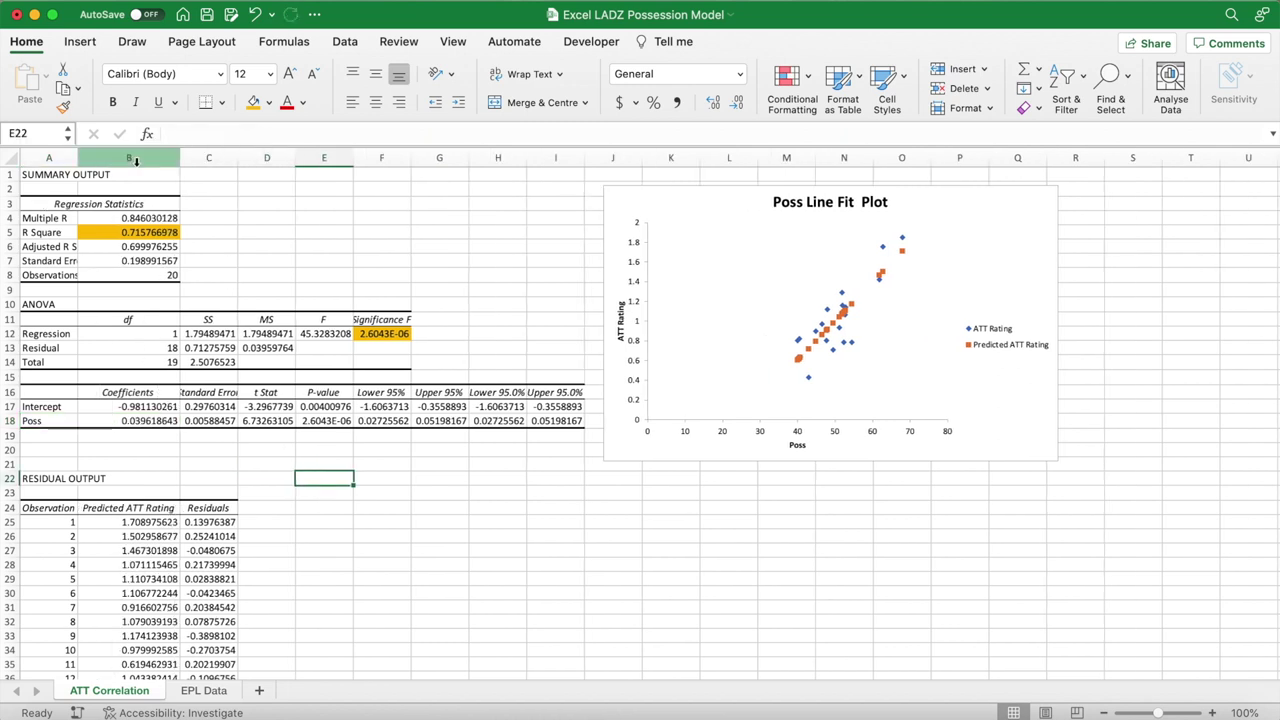
- Compare the first observation's predicted ATT rating with Manchester City's actual ATT Rating on the EPL Data sheet
click(142, 522)
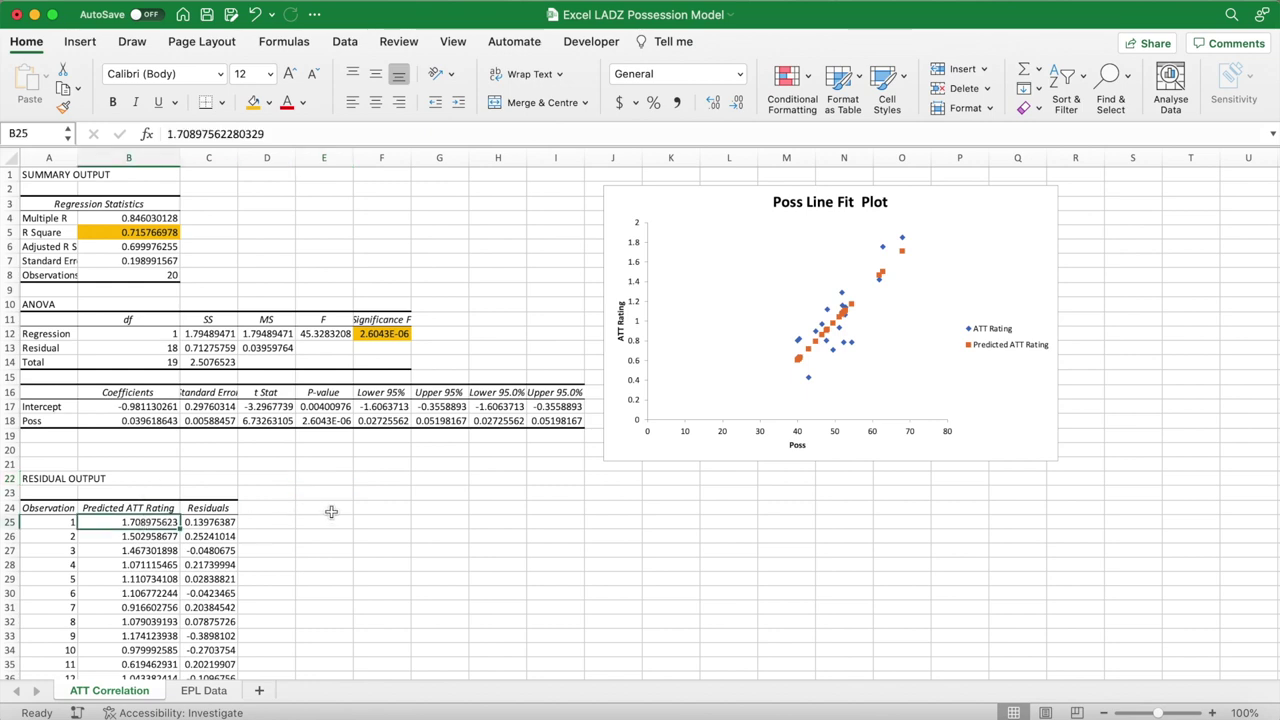
click(203, 690)
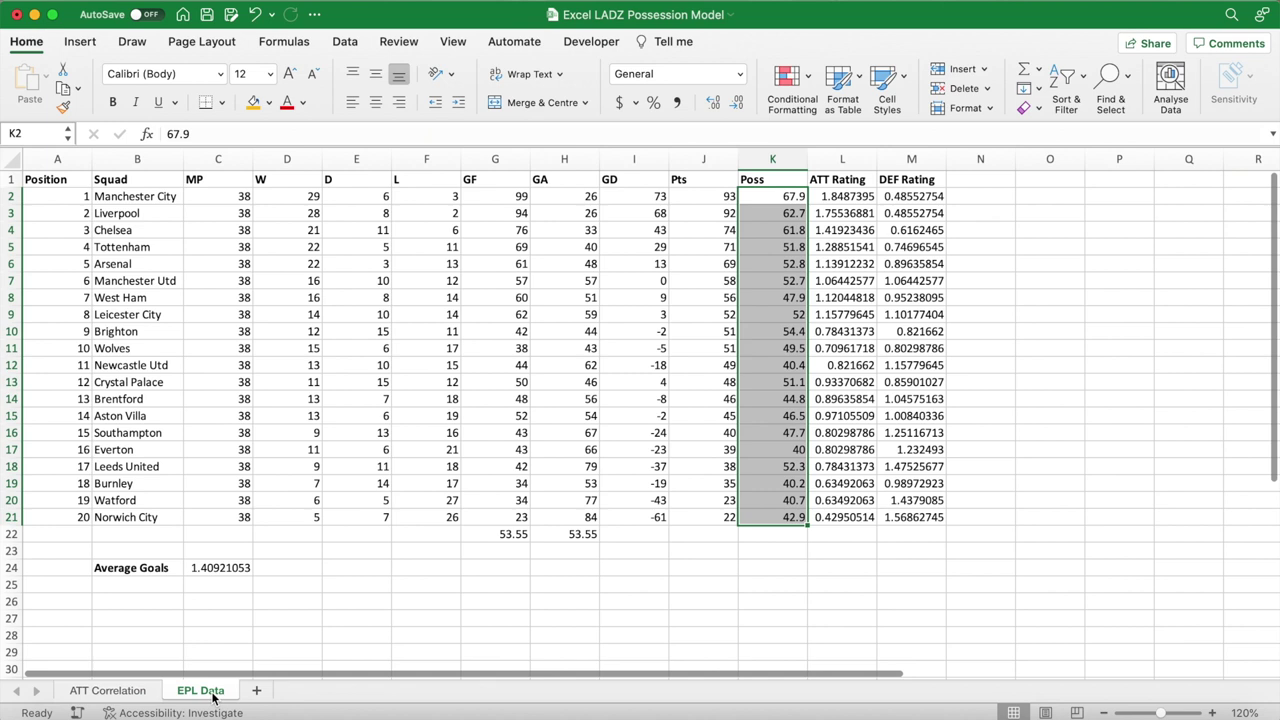
click(862, 196)
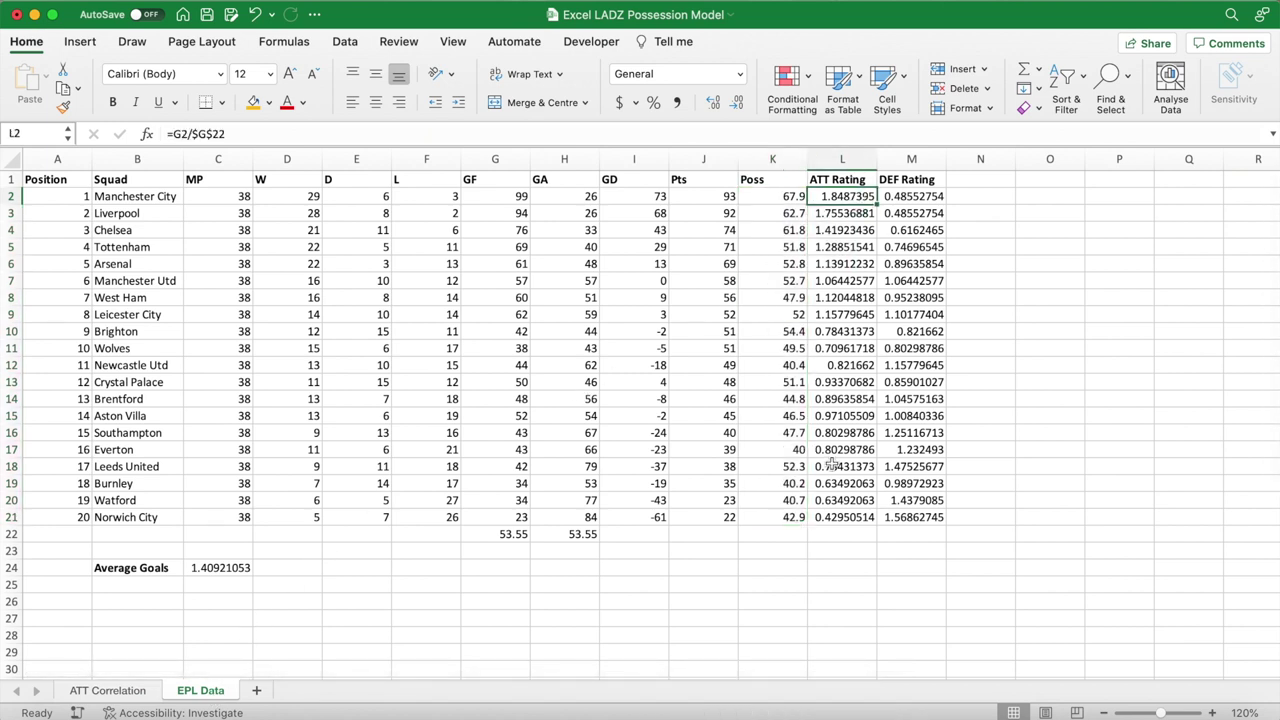
- Highlight the Intercept and Poss P-values in E17:E18 of the ATT Correlation sheet with orange fill
click(145, 691)
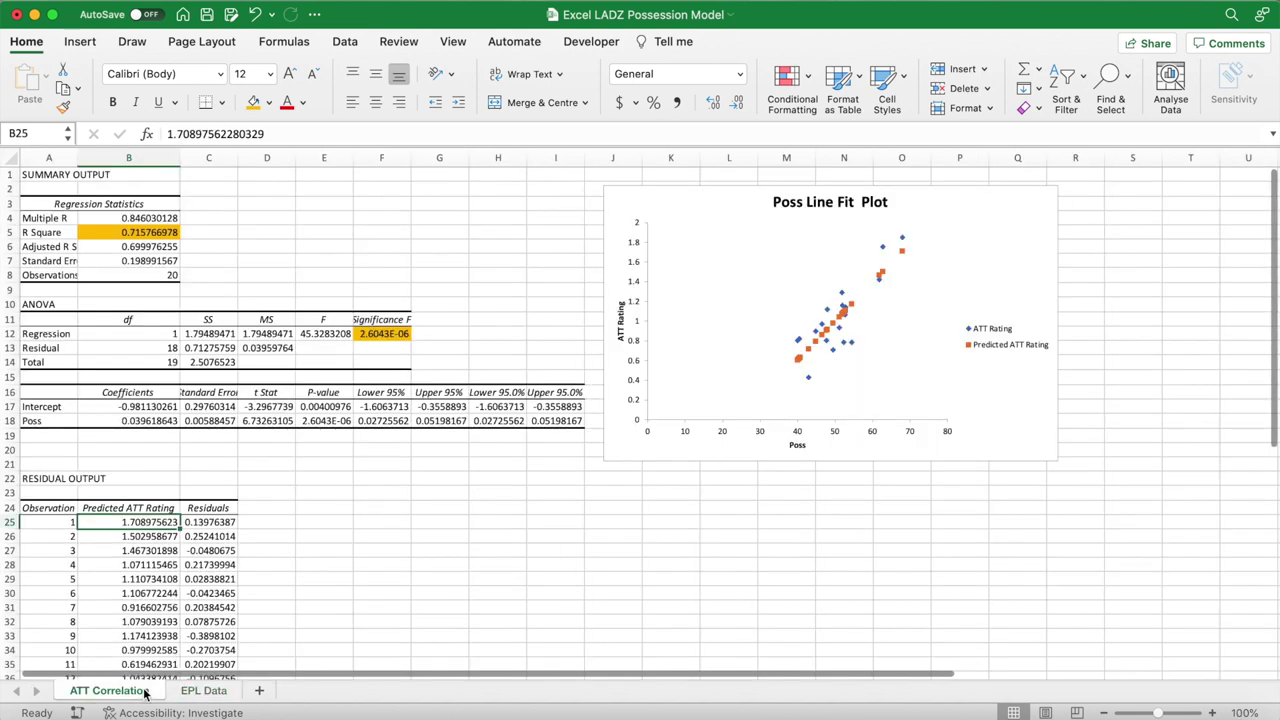
click(224, 523)
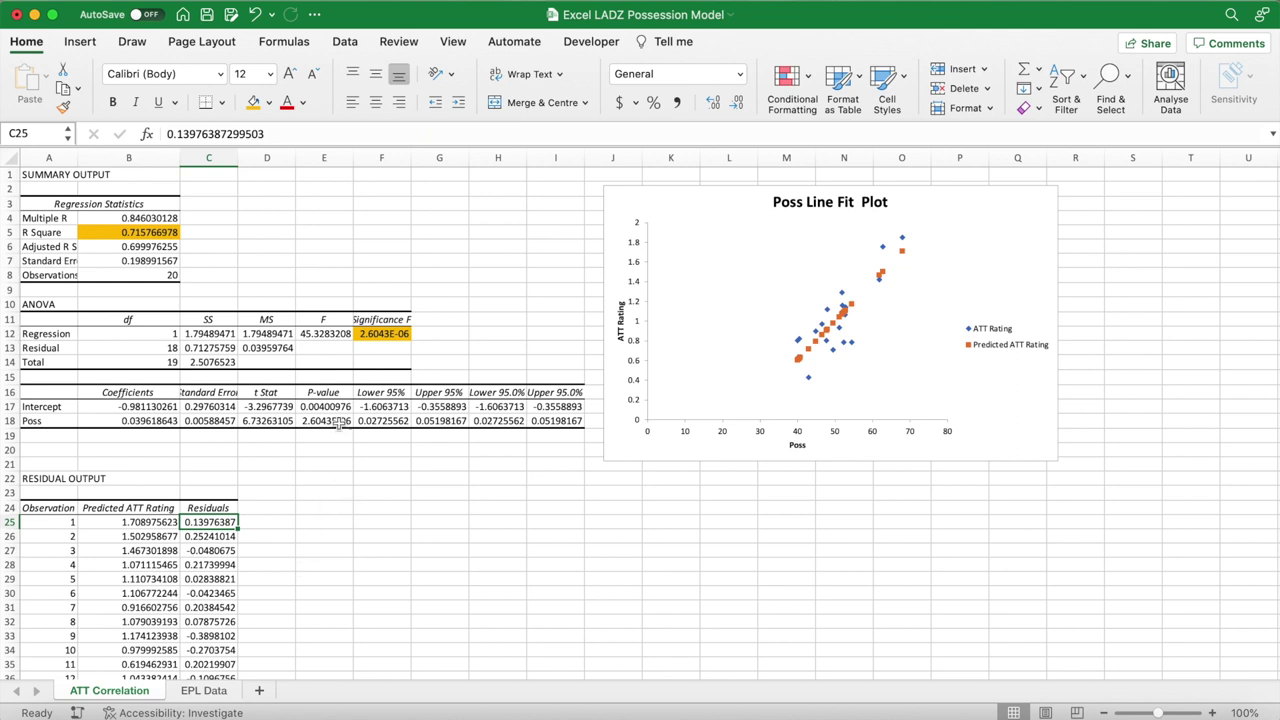
drag(335, 406, 334, 420)
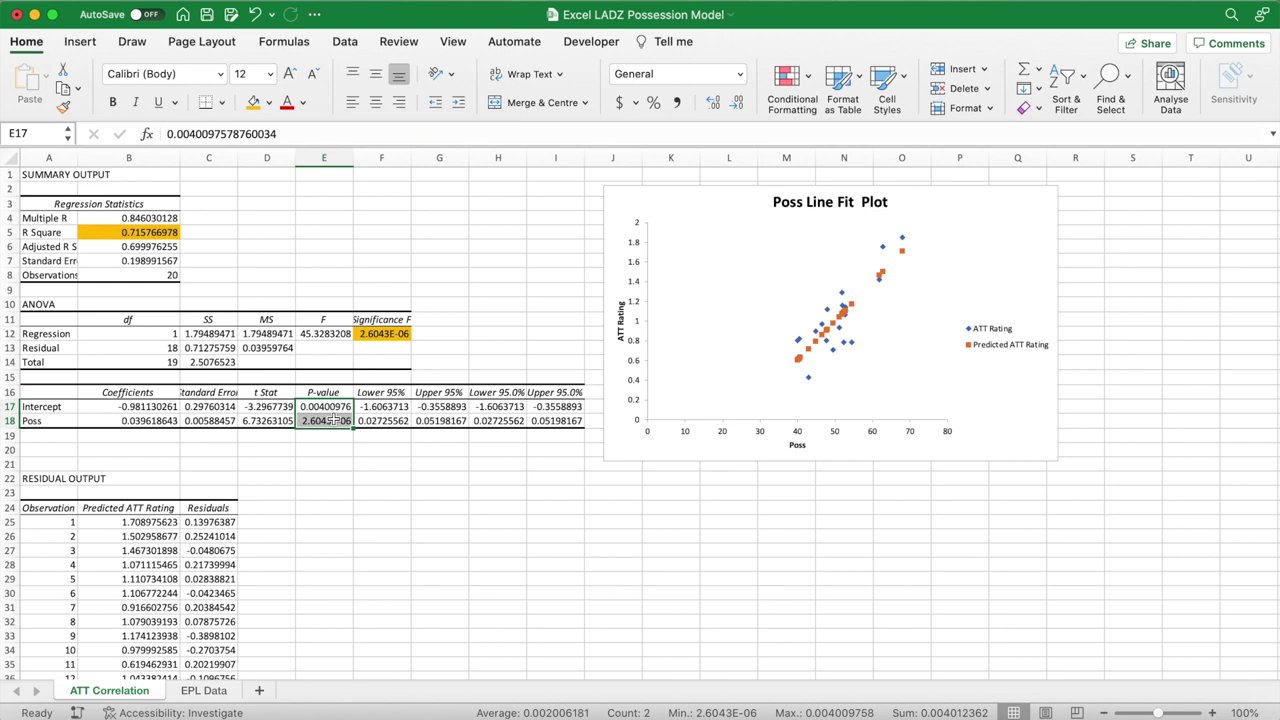
click(254, 104)
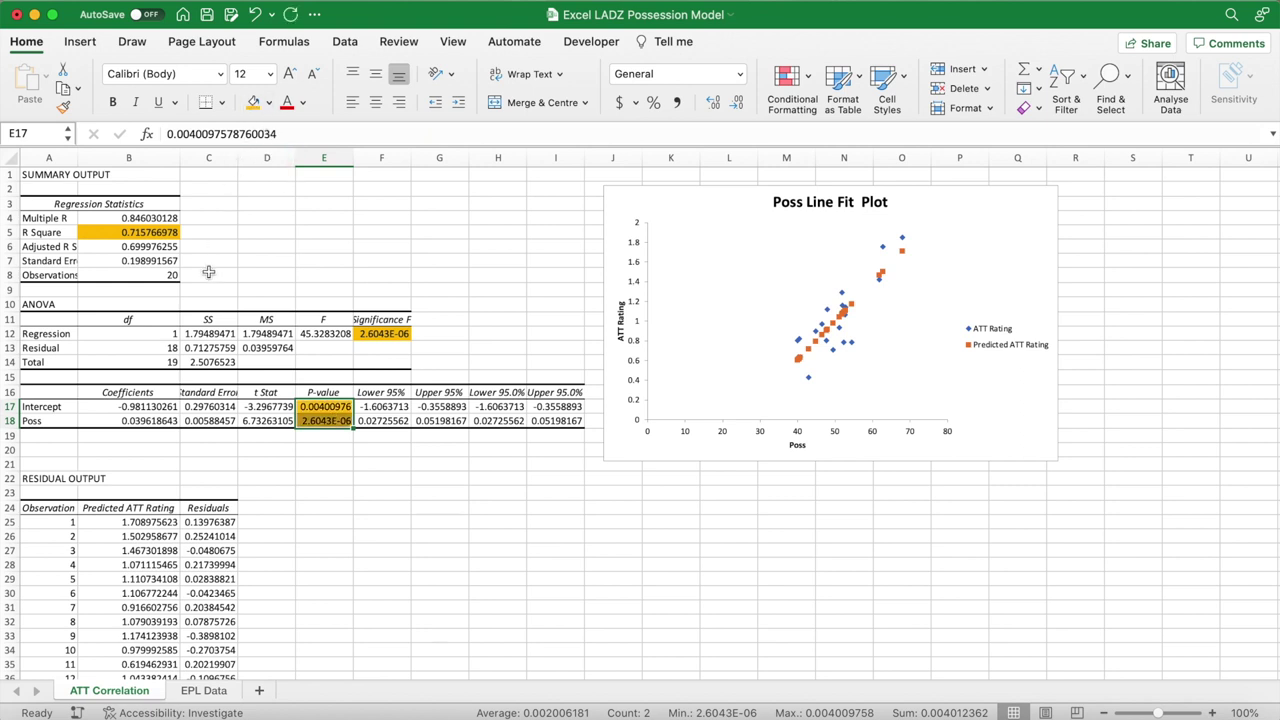
click(170, 420)
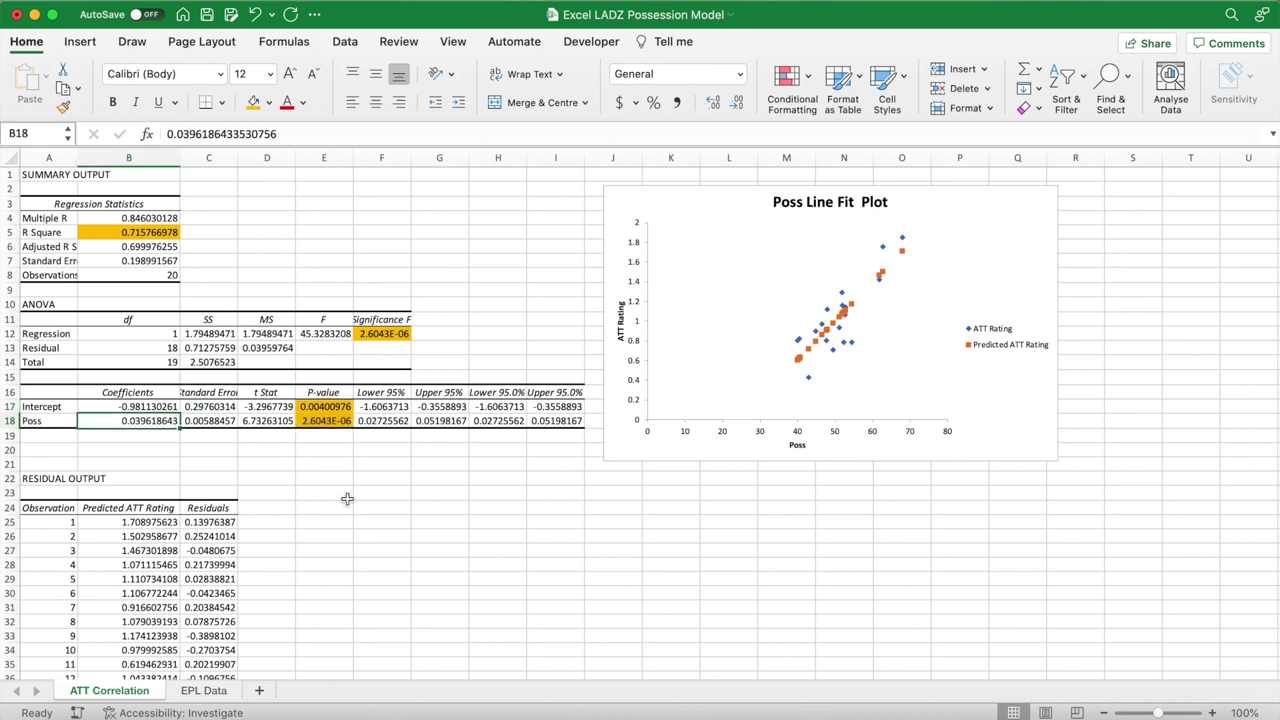
- Run a regression on EPL Data with DEF Rating M1:M21 as Y and Poss K1:K21 as X, output to a new worksheet named DEF Correlation
click(205, 691)
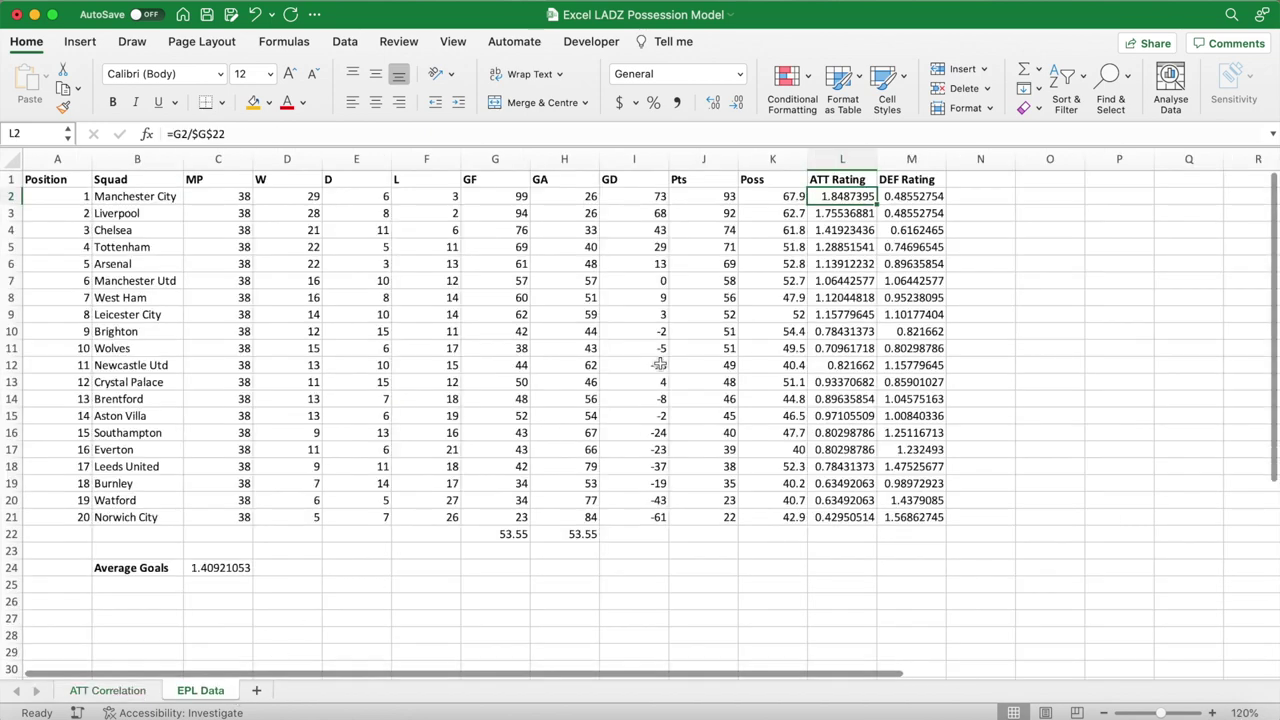
click(345, 42)
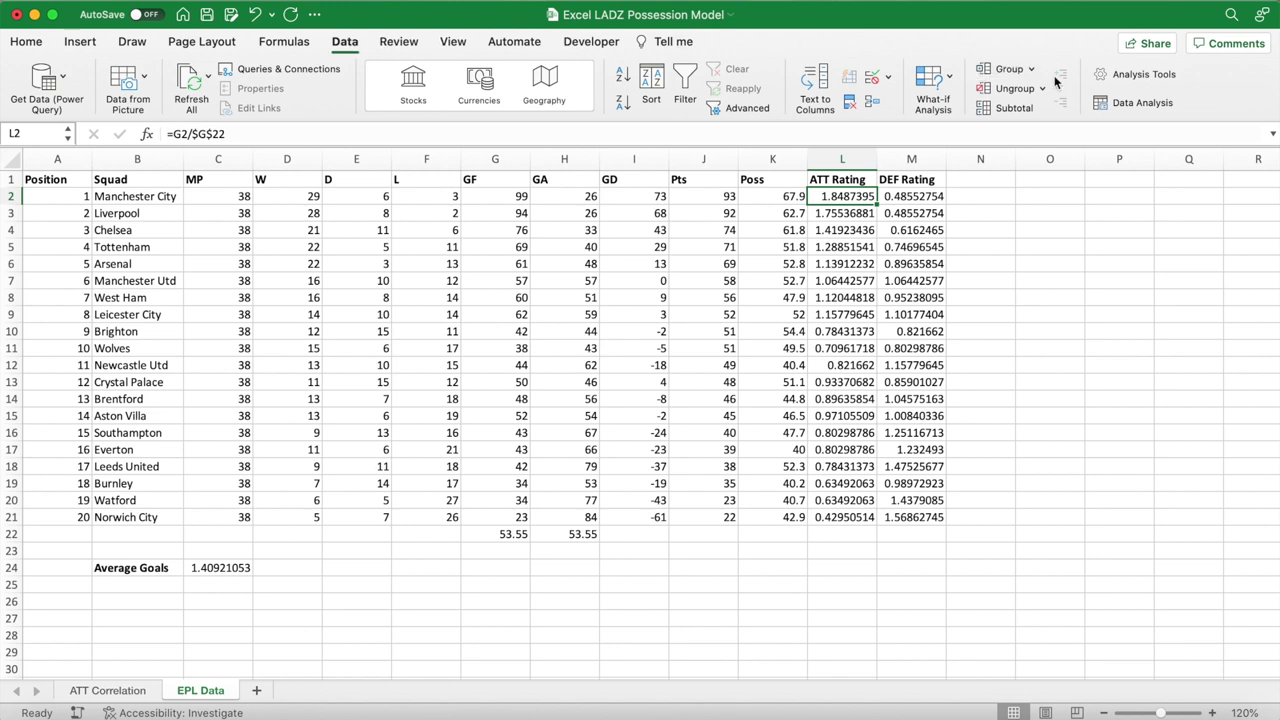
click(1170, 104)
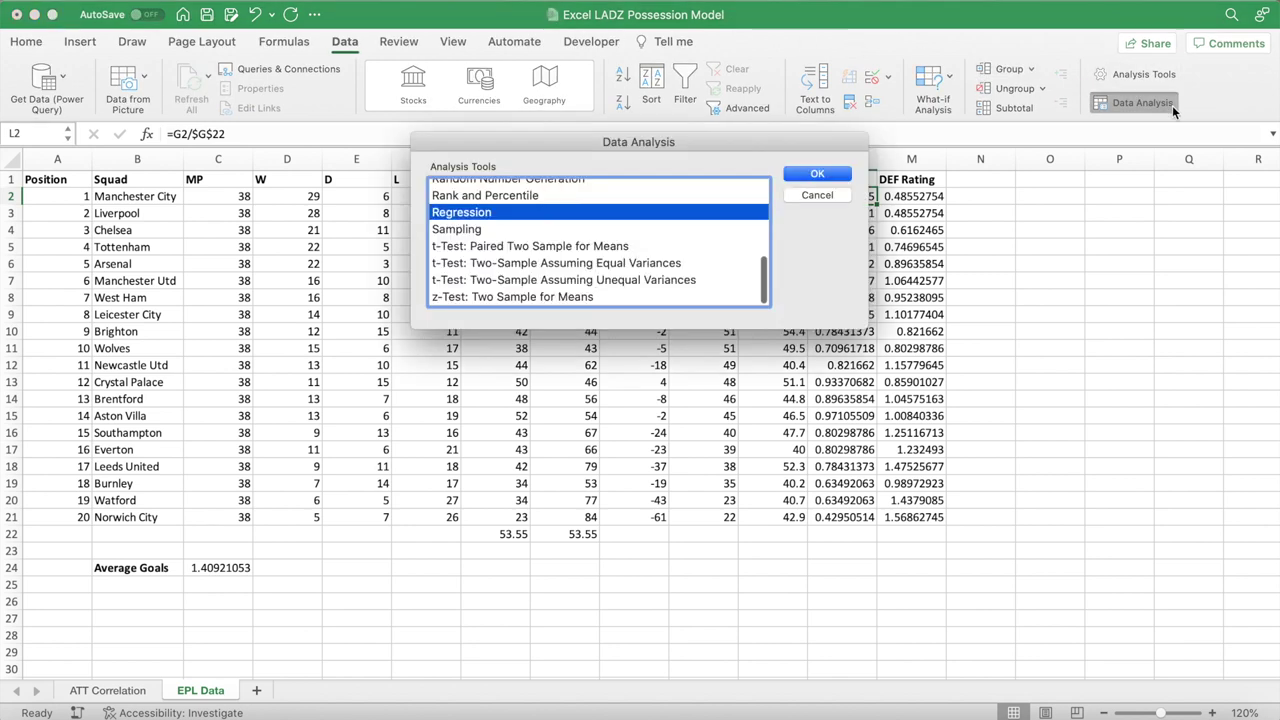
click(817, 174)
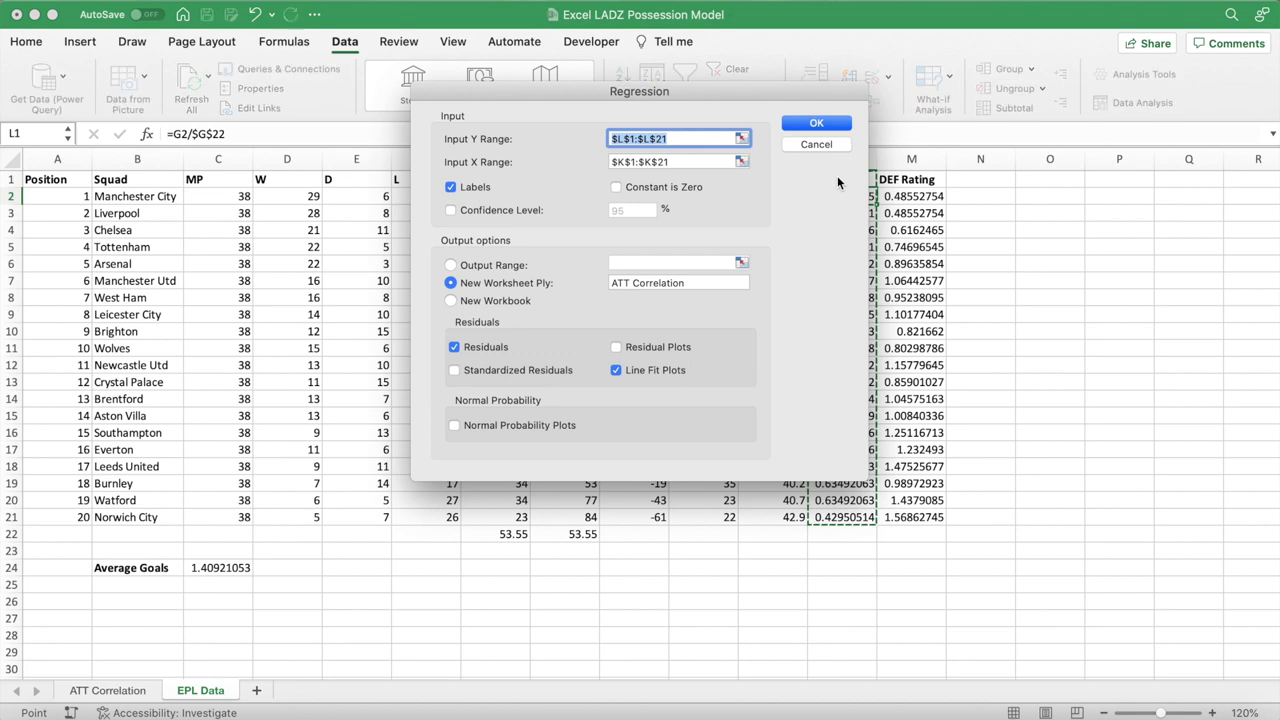
drag(750, 100, 717, 315)
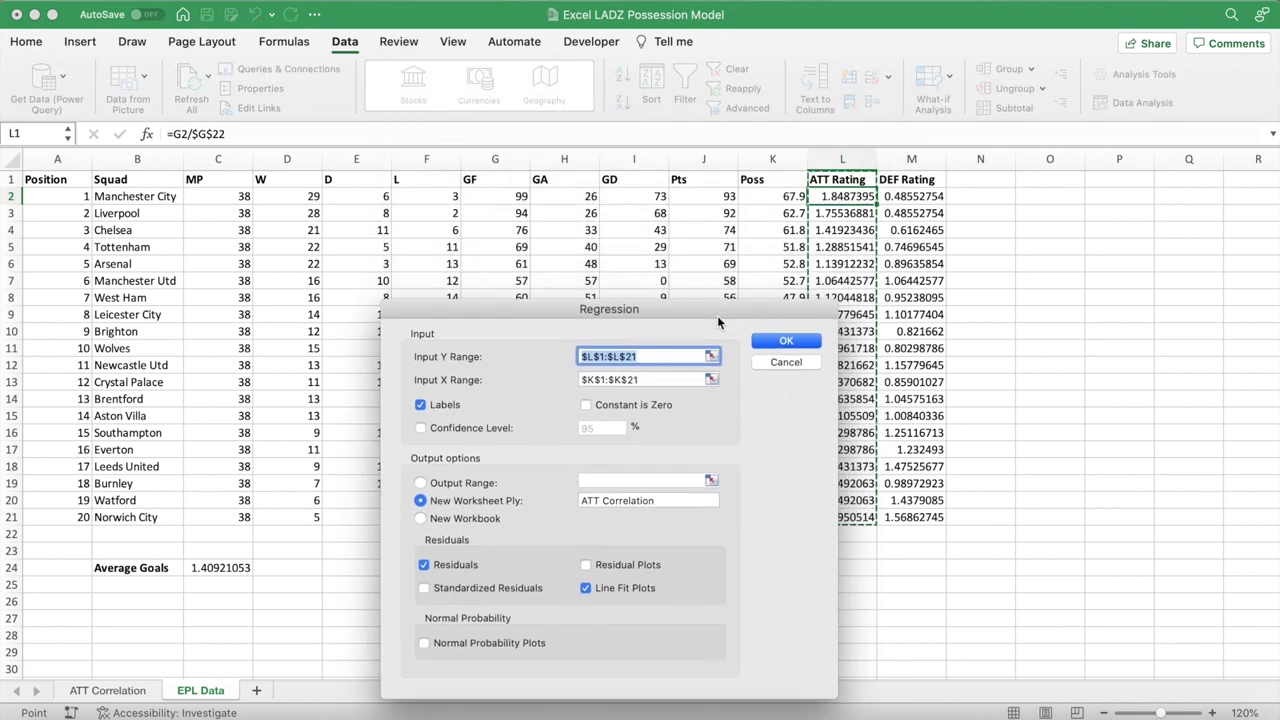
drag(911, 180, 905, 517)
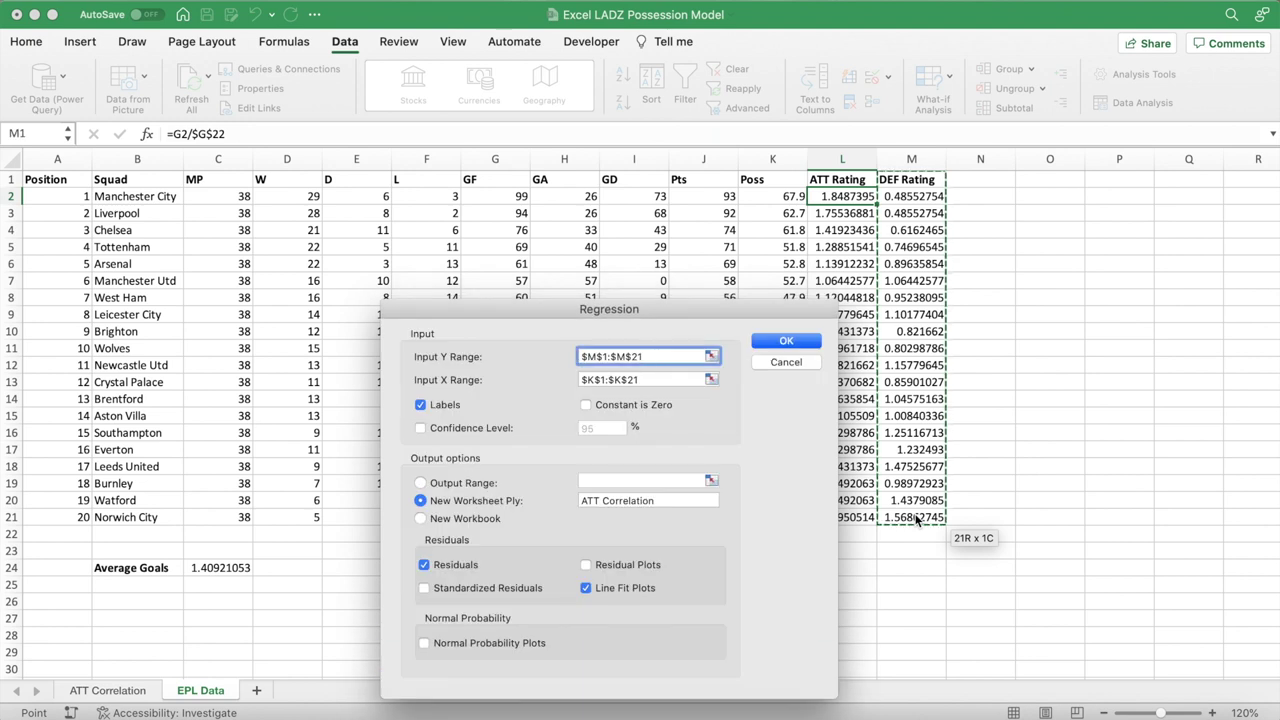
click(662, 380)
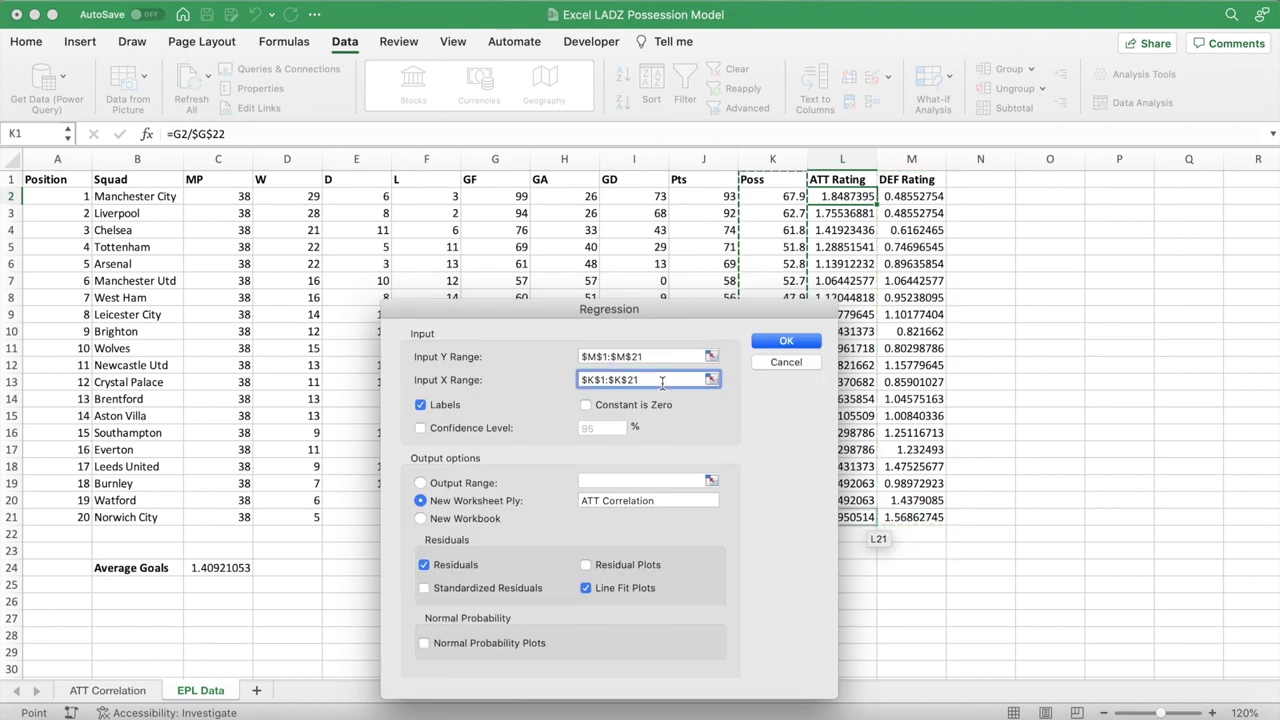
double_click(588, 502)
text(DEF)
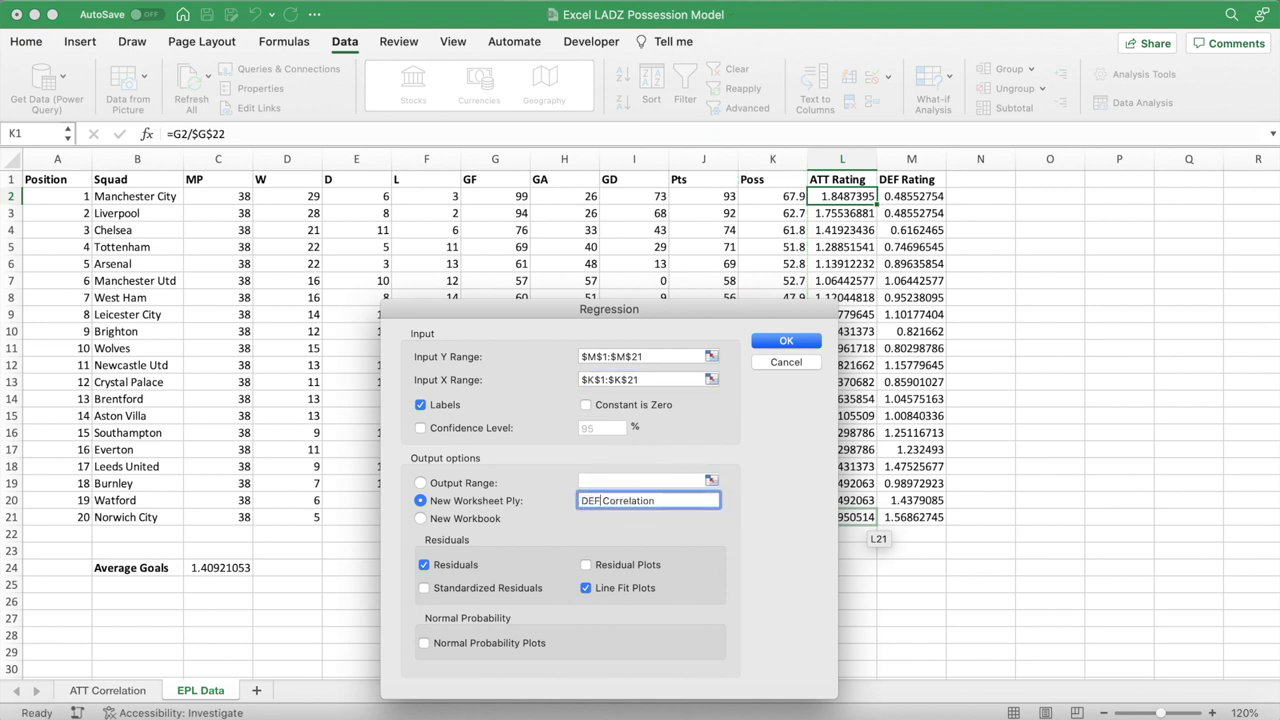
click(801, 343)
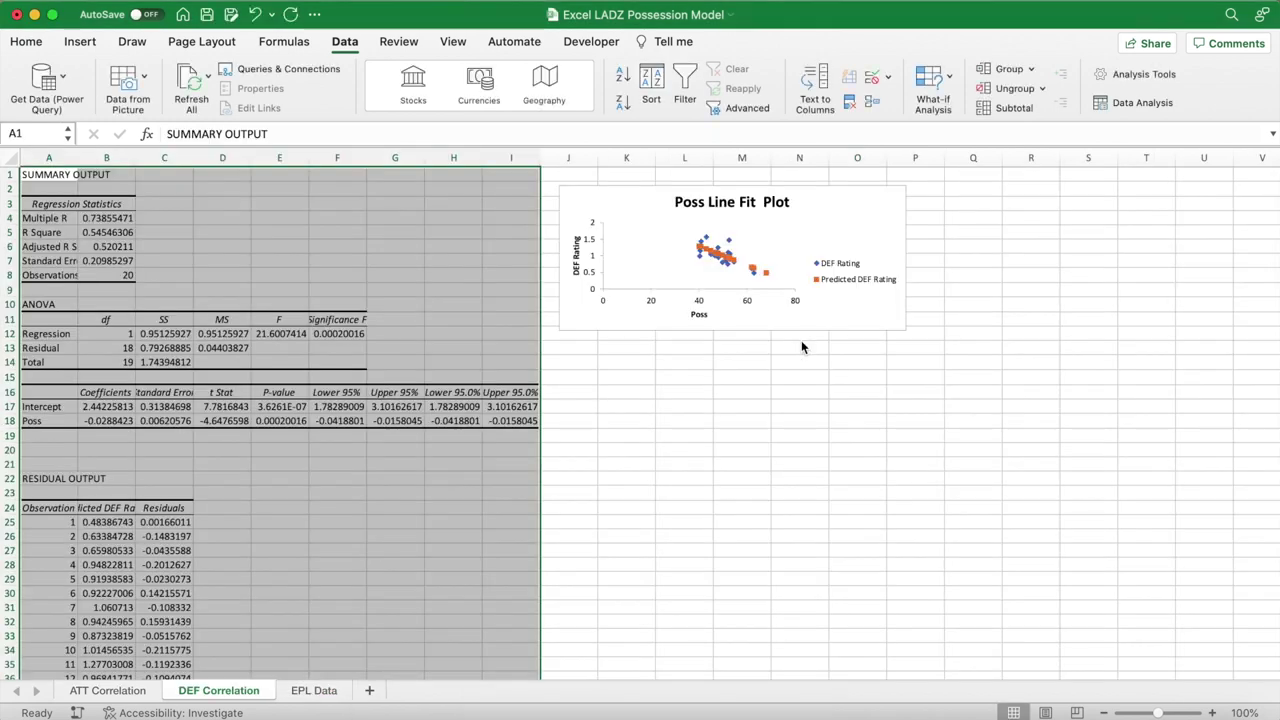
- Enlarge the Poss Line Fit Plot chart on the DEF Correlation sheet so it extends down to about row 21
click(808, 300)
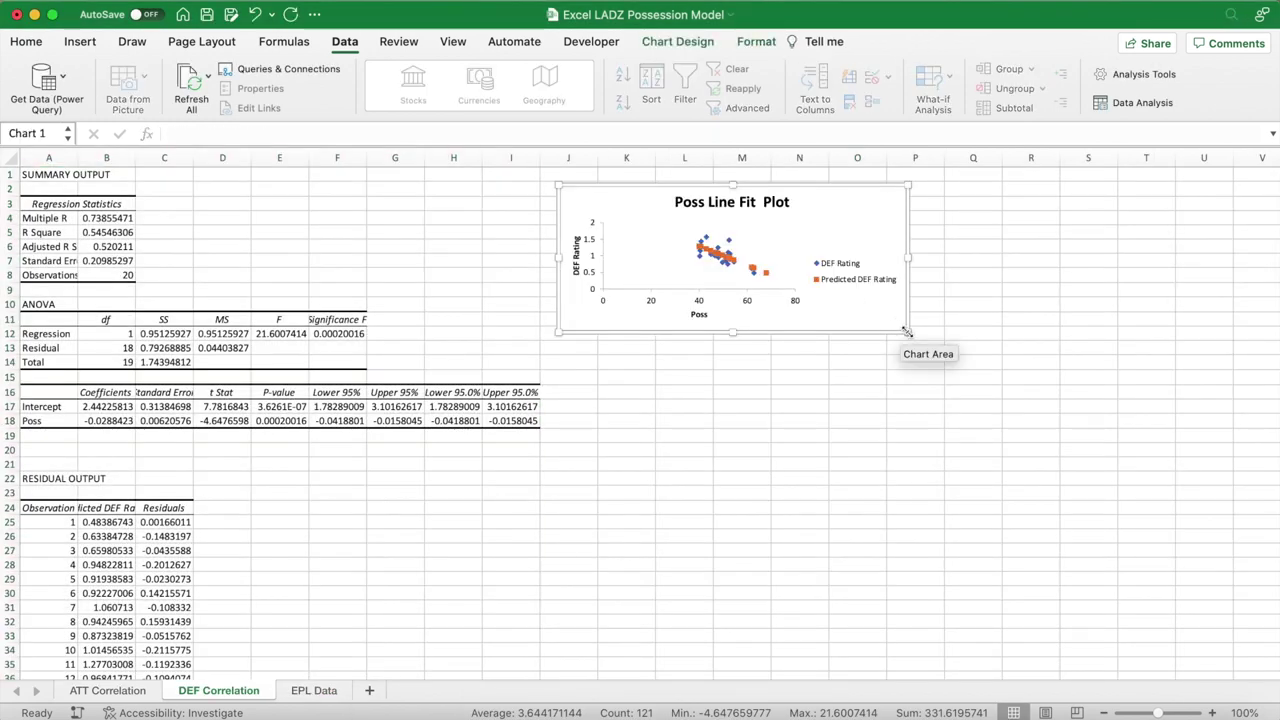
drag(905, 332, 998, 467)
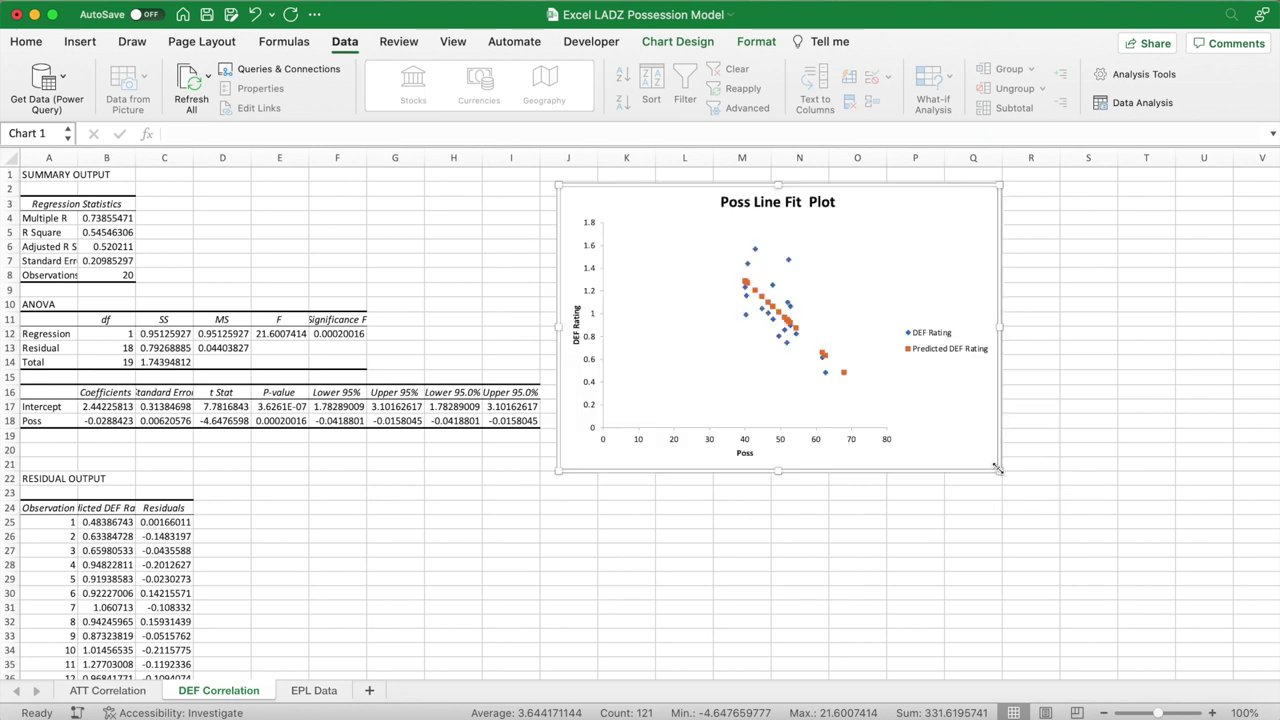
- Fill the R Square value B5, Significance F value F12 and P-values E17:E18 with orange, and widen column B to fit its contents
click(121, 231)
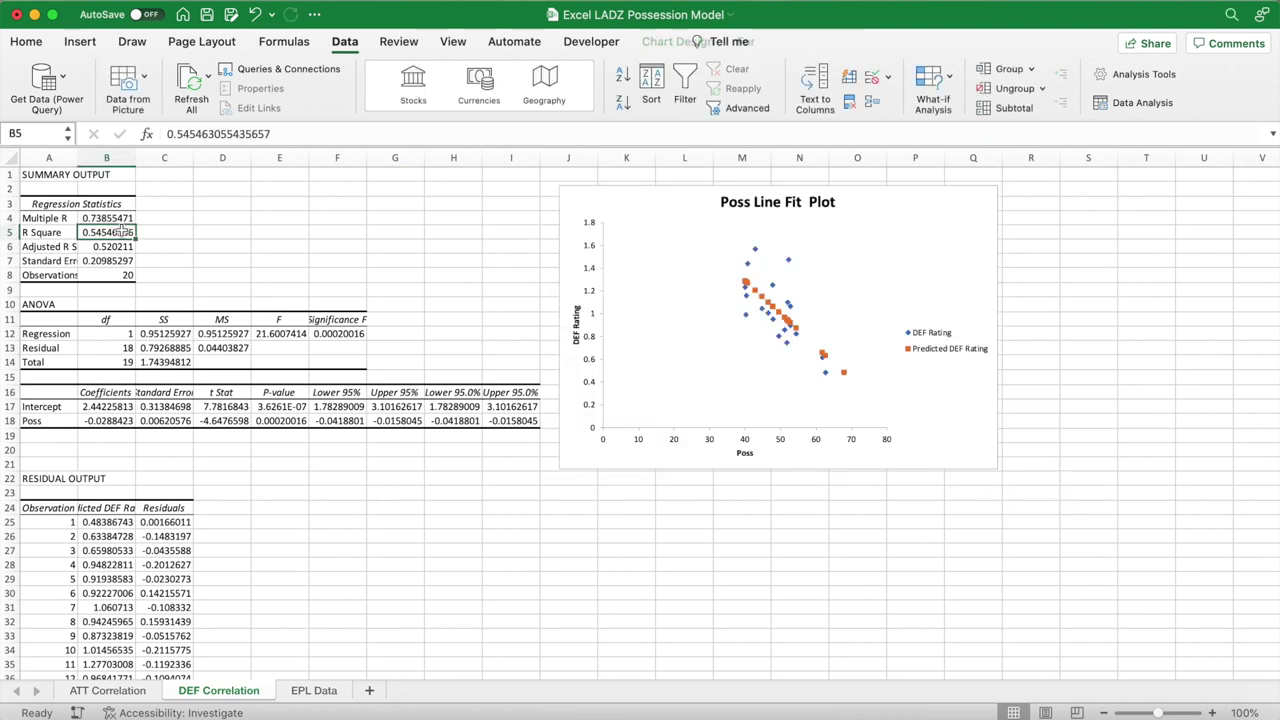
click(30, 42)
click(250, 104)
click(338, 336)
click(256, 105)
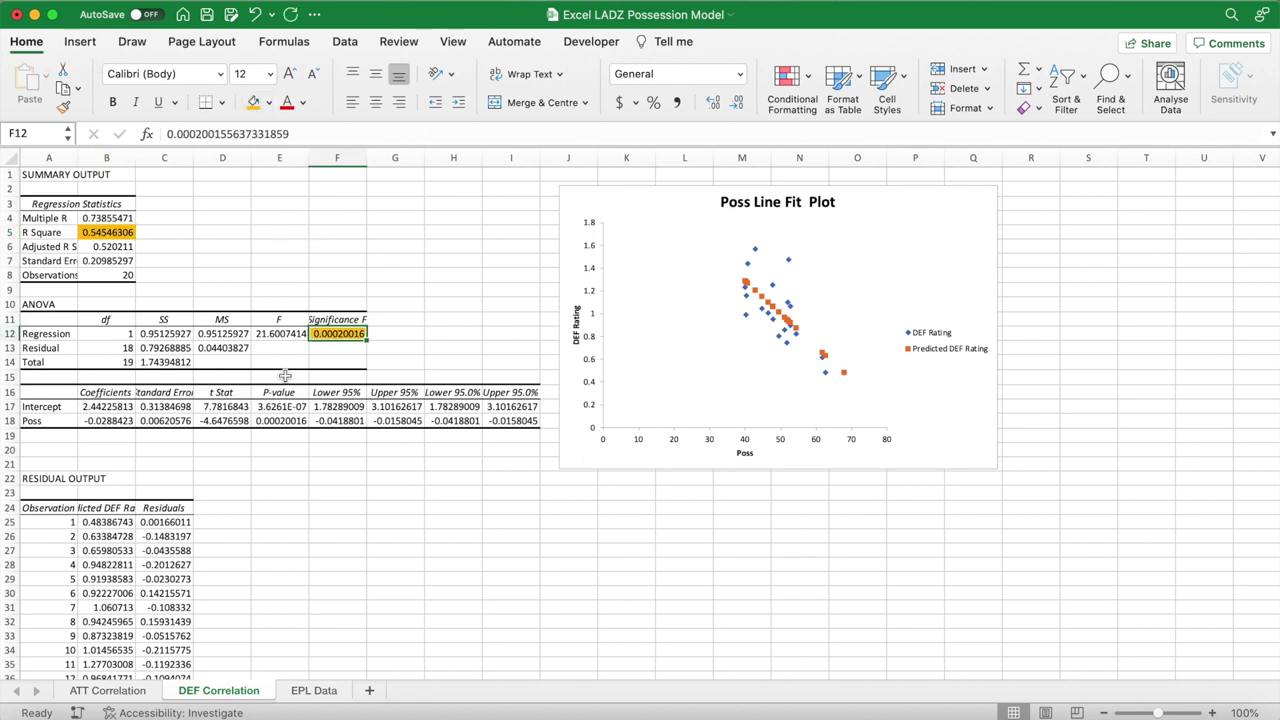
drag(282, 405, 283, 413)
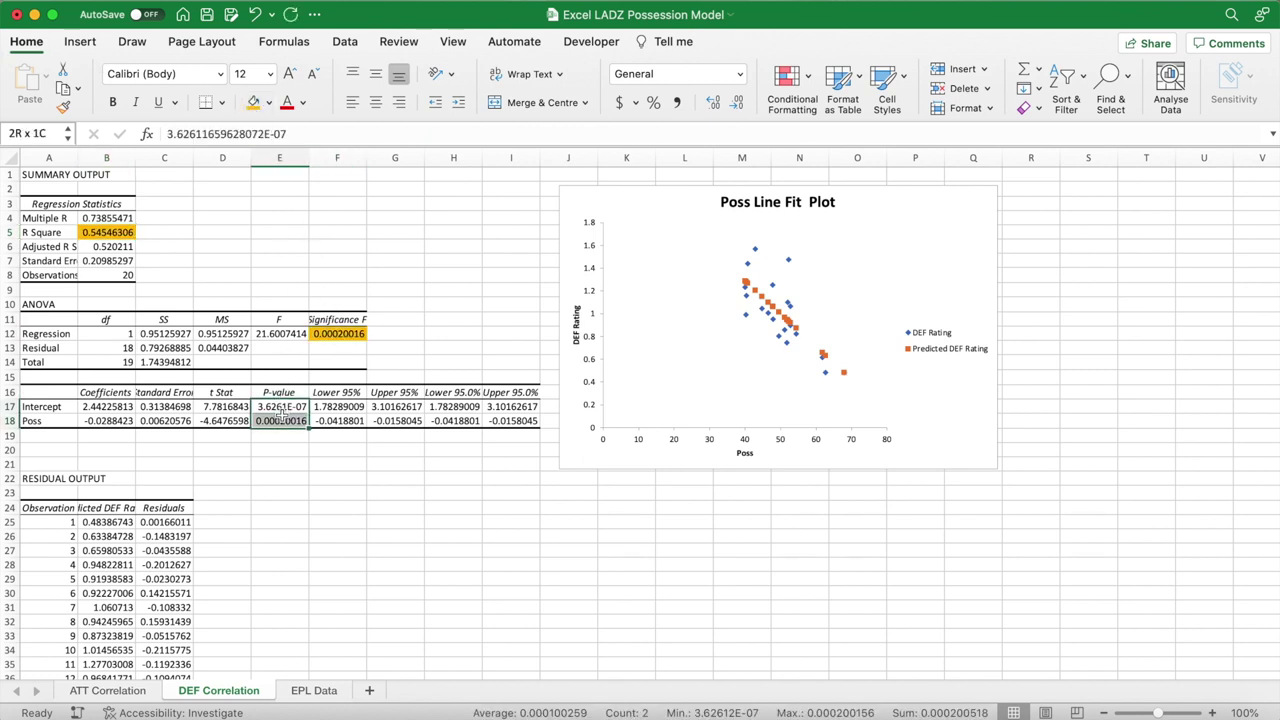
click(253, 104)
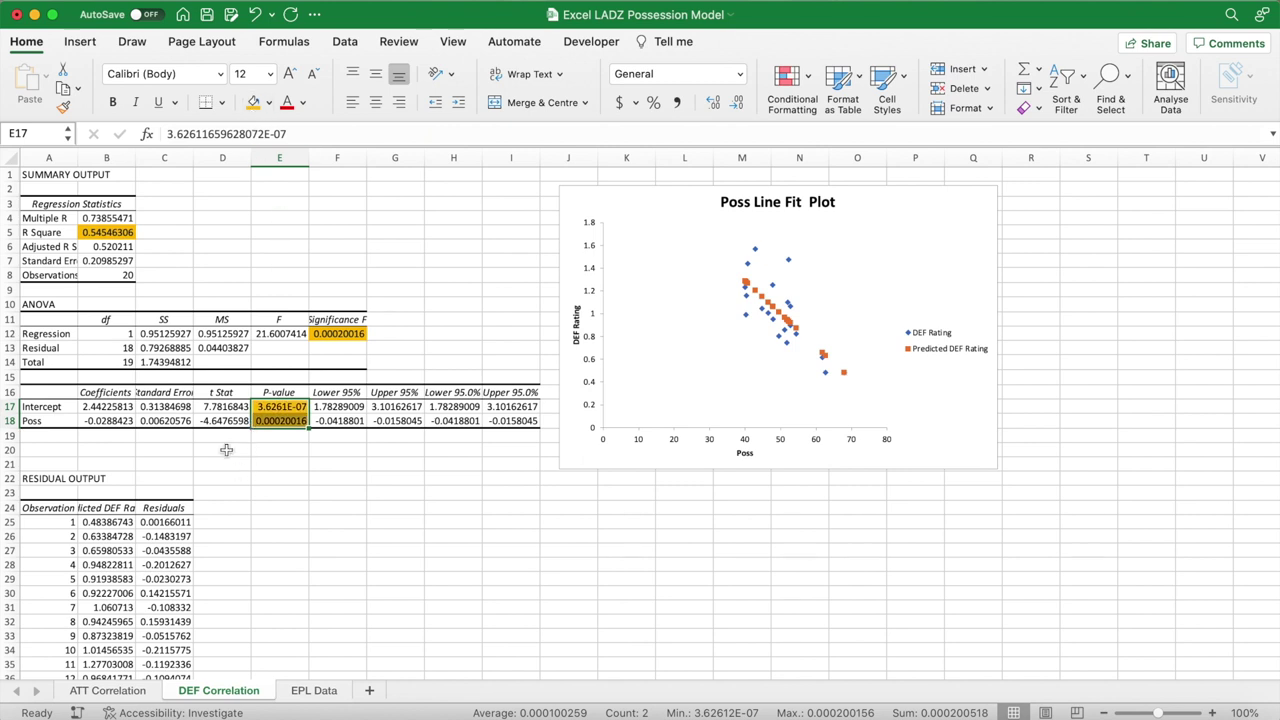
drag(134, 157, 180, 157)
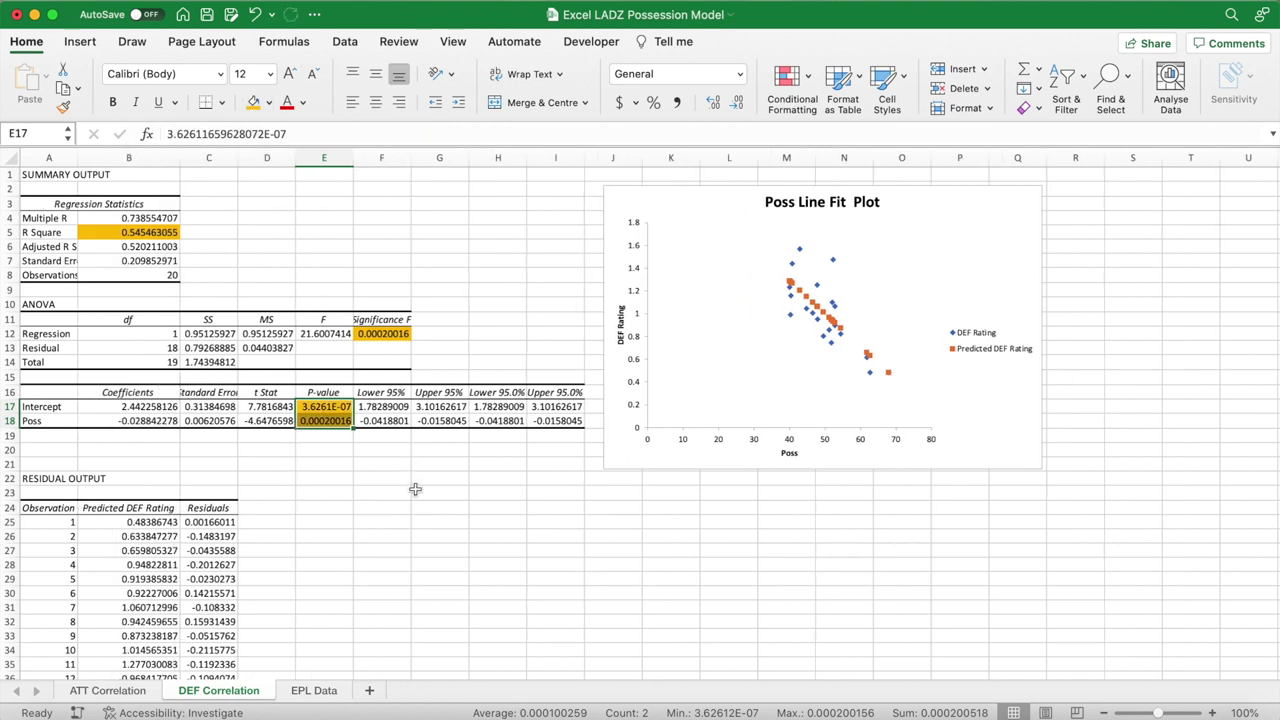
click(415, 492)
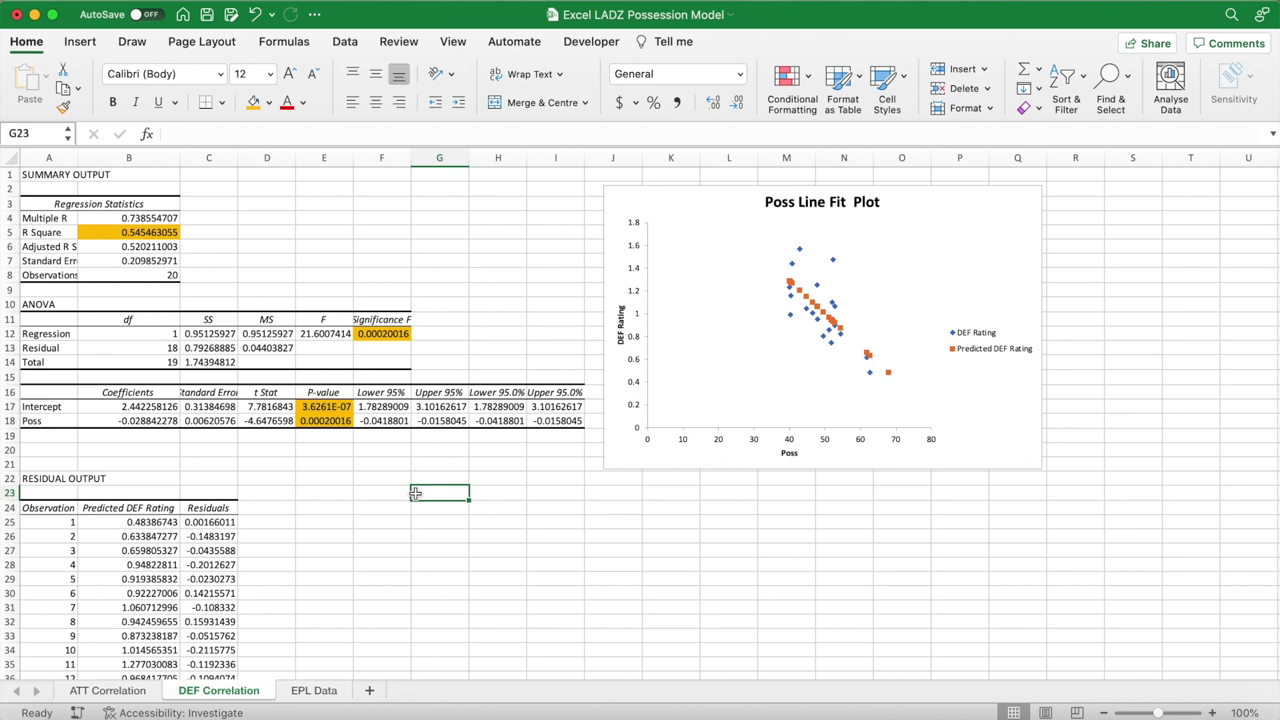
- Add a linear trendline based on the DEF Rating series to the Poss Line Fit Plot chart
click(707, 360)
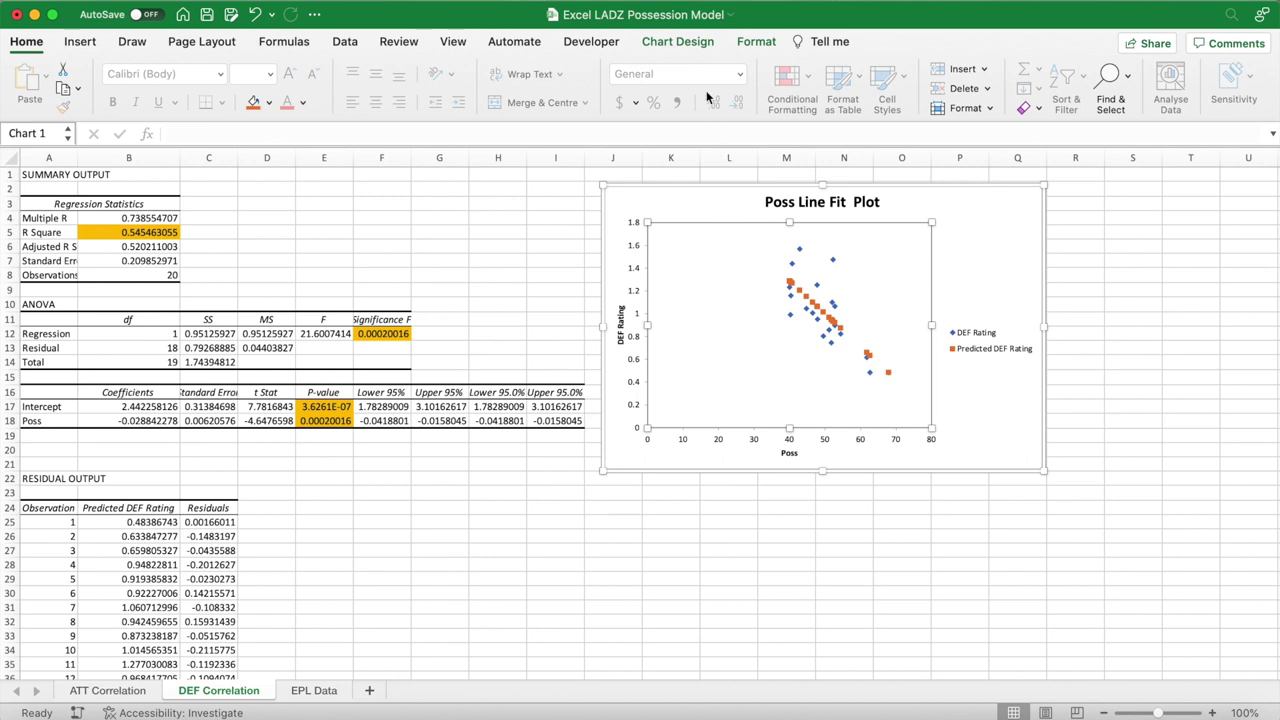
click(678, 42)
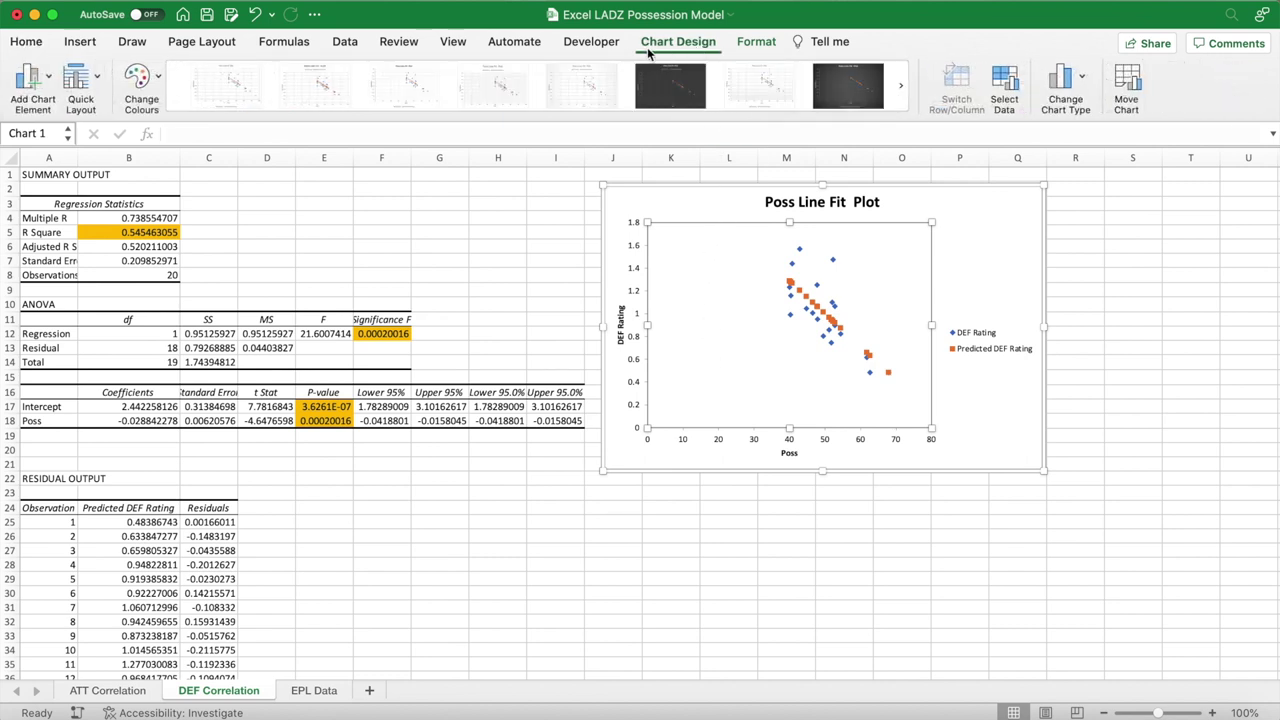
click(49, 84)
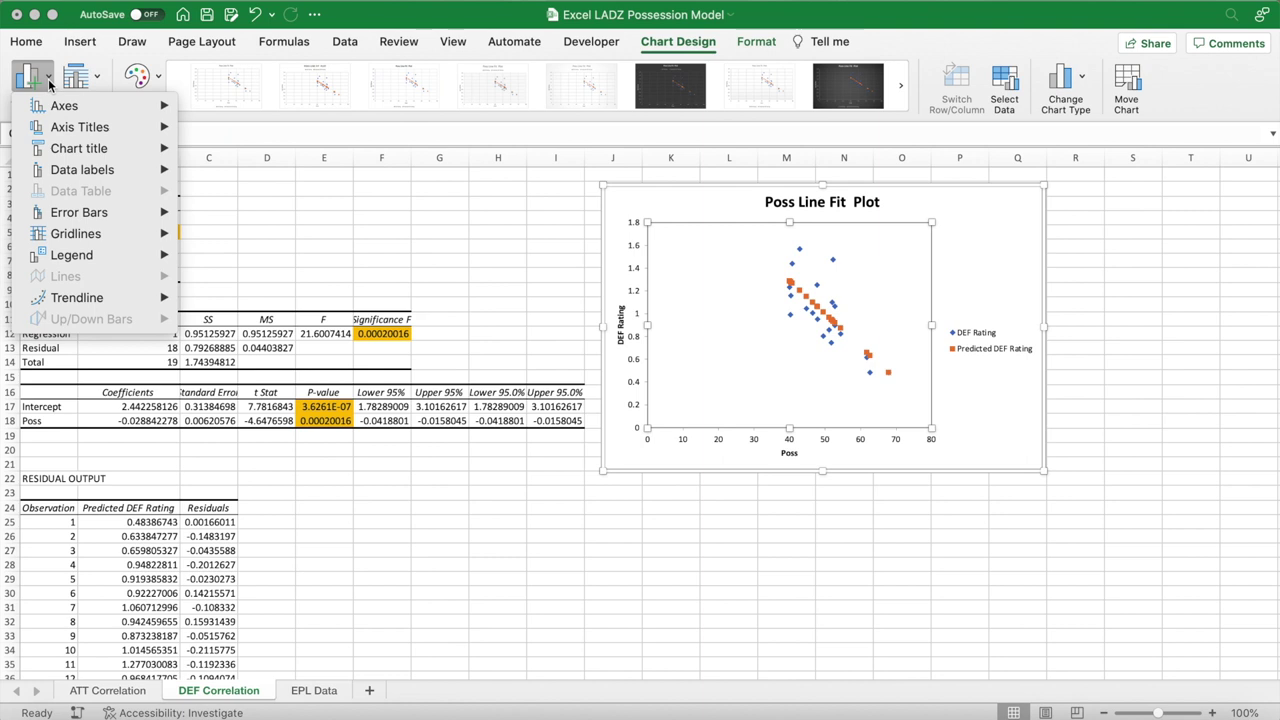
mouse_move(112, 300)
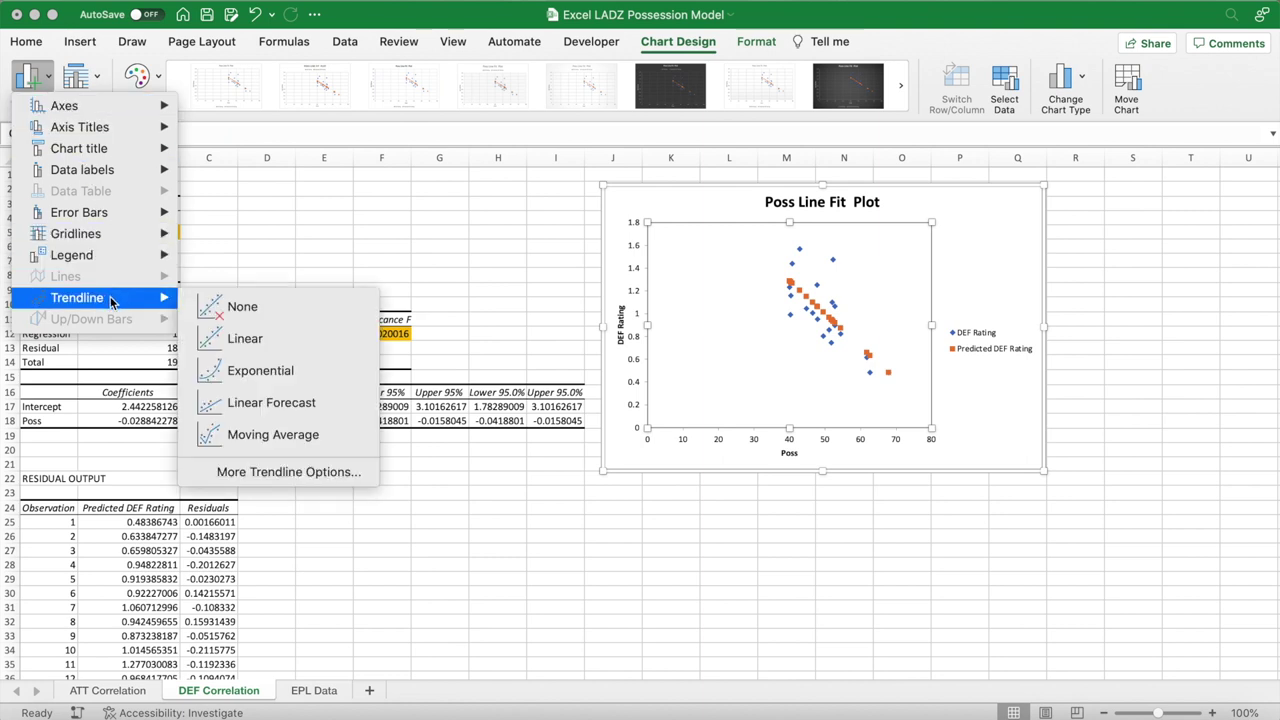
click(323, 352)
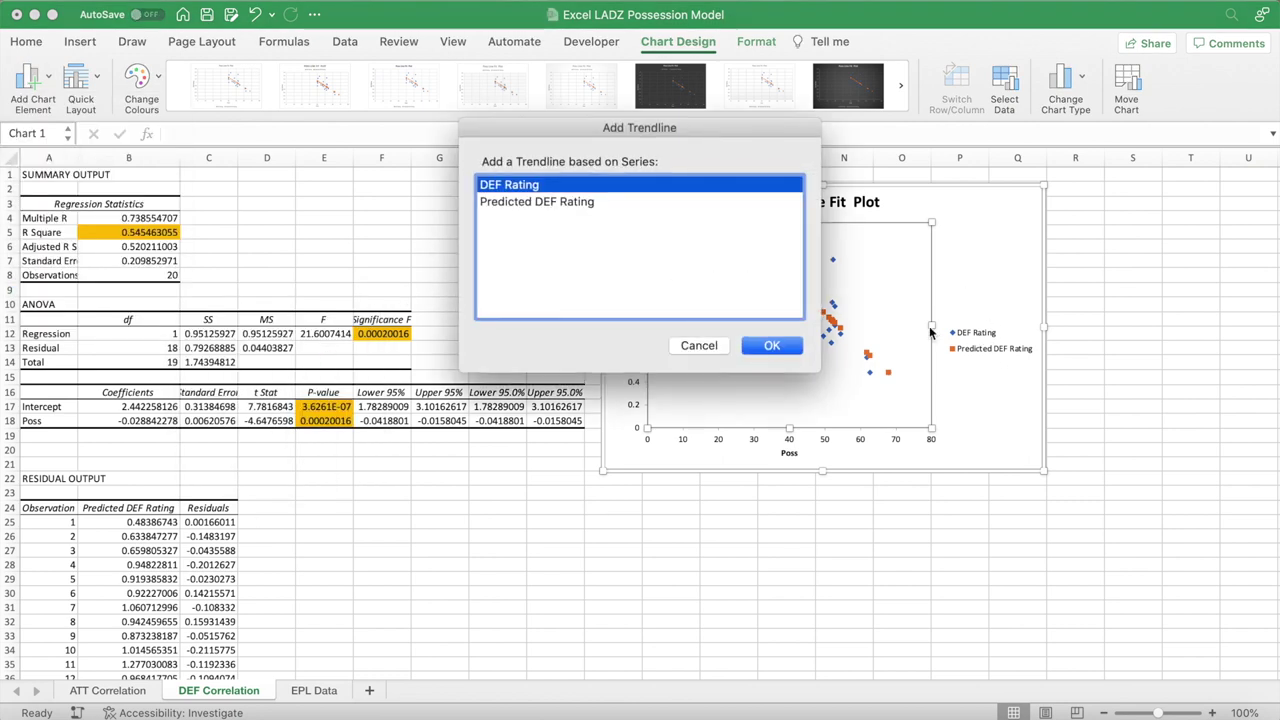
click(785, 345)
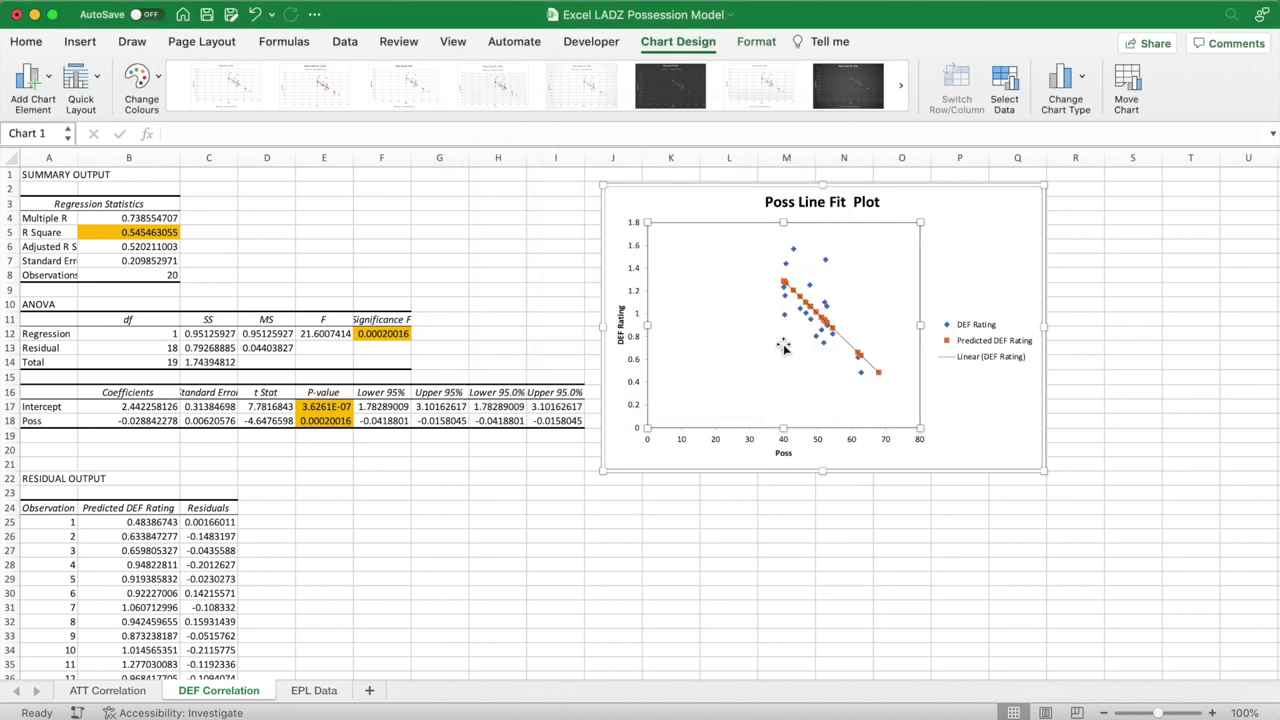
- Display the trendline's equation and R-squared value on the chart and move their label to the empty lower-left part of the plot
click(843, 343)
double_click(843, 343)
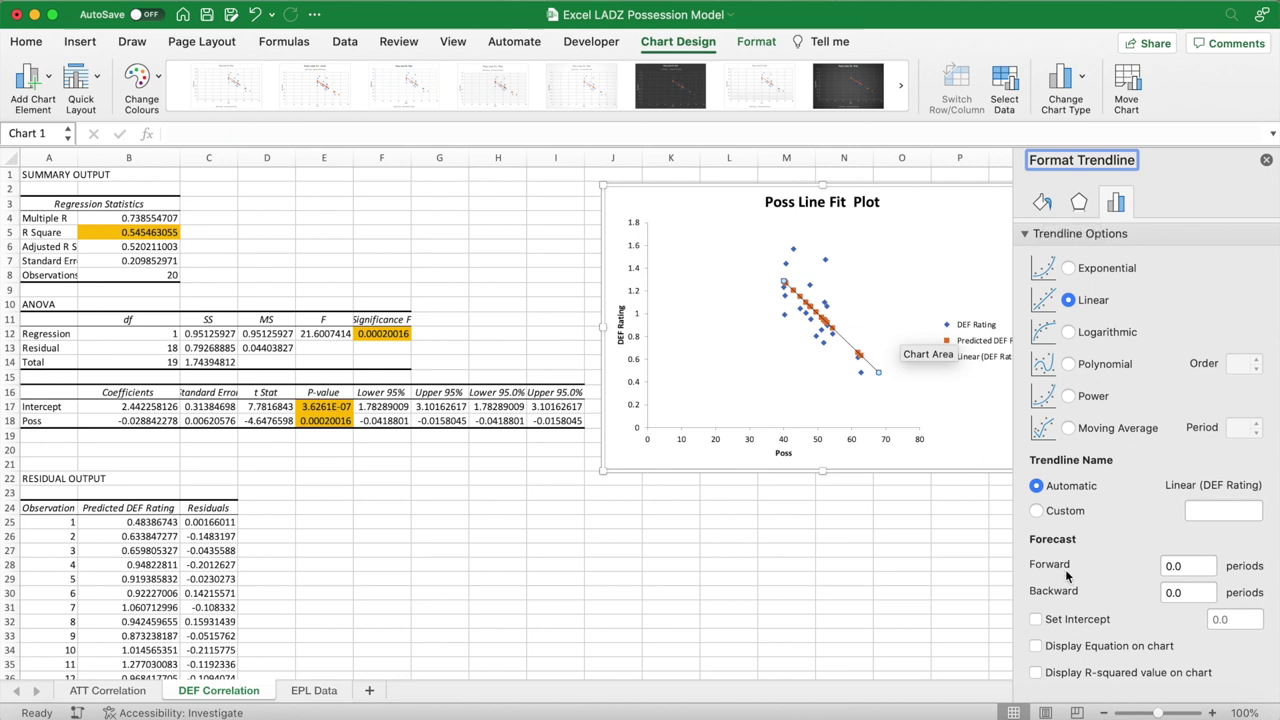
click(1036, 646)
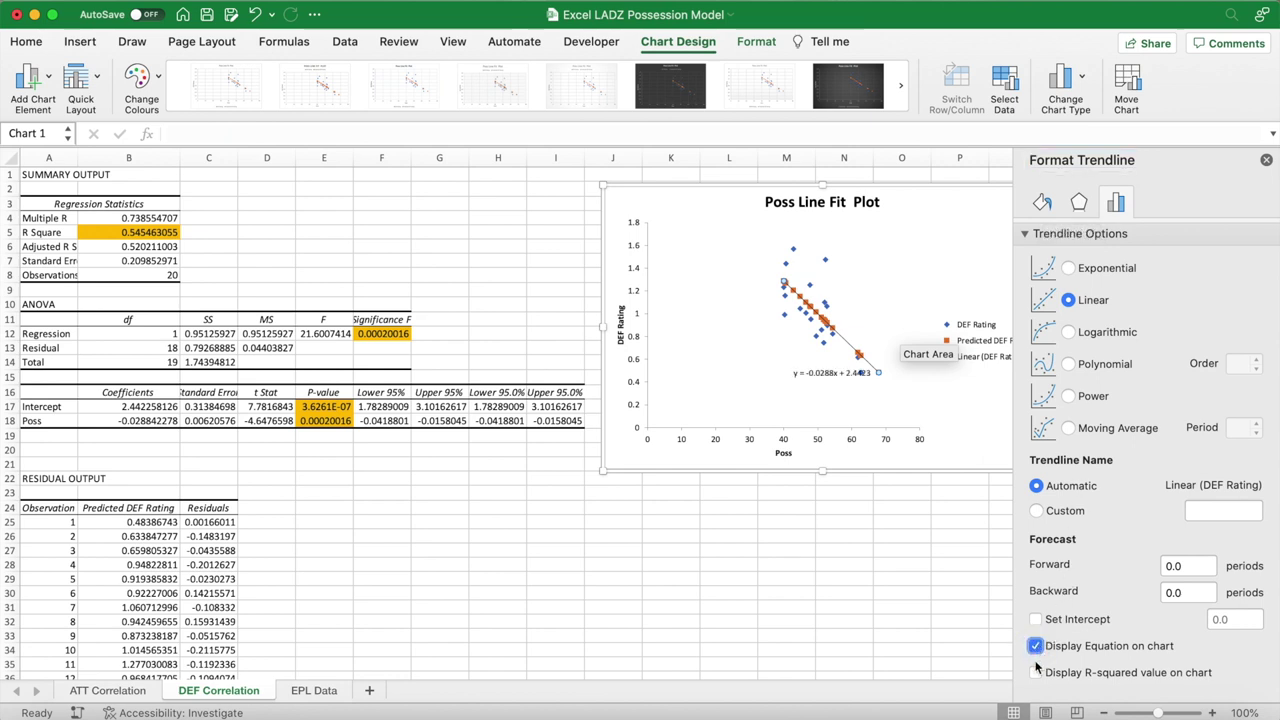
click(1036, 673)
drag(840, 377, 673, 380)
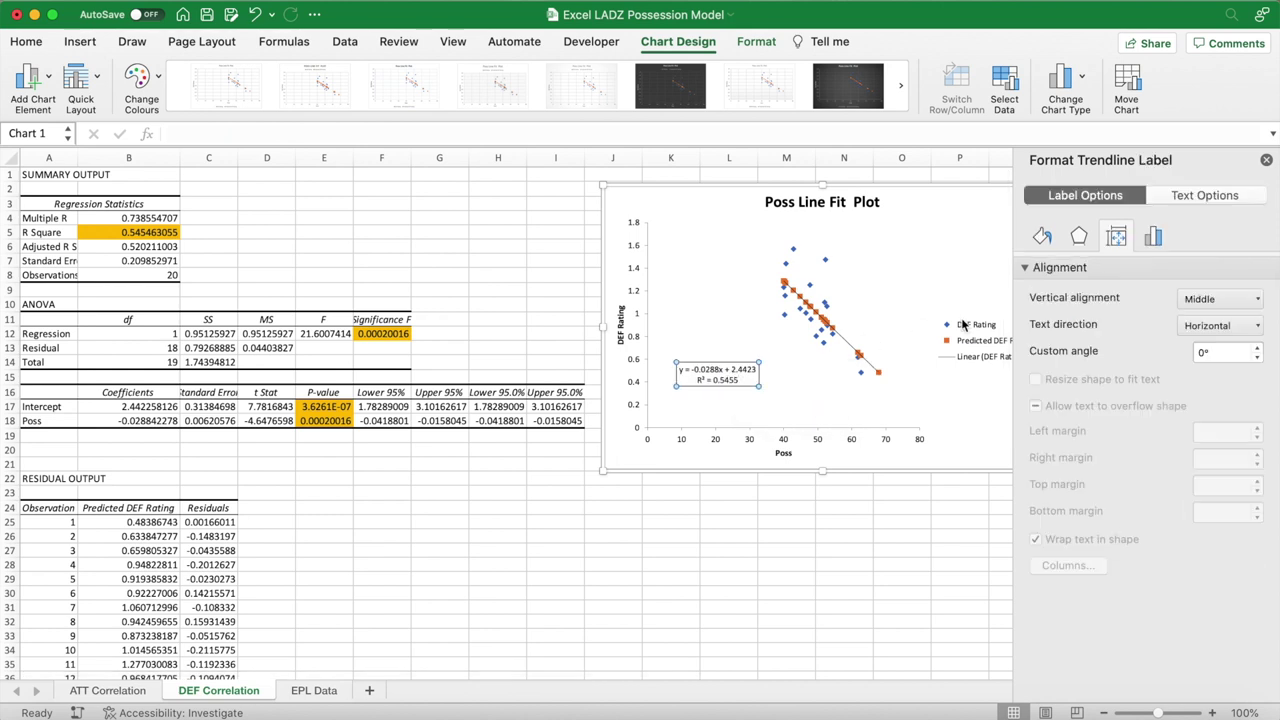
- Set the DEF Rating trendline's line width to 1.25 pt and close the trendline formatting
click(848, 345)
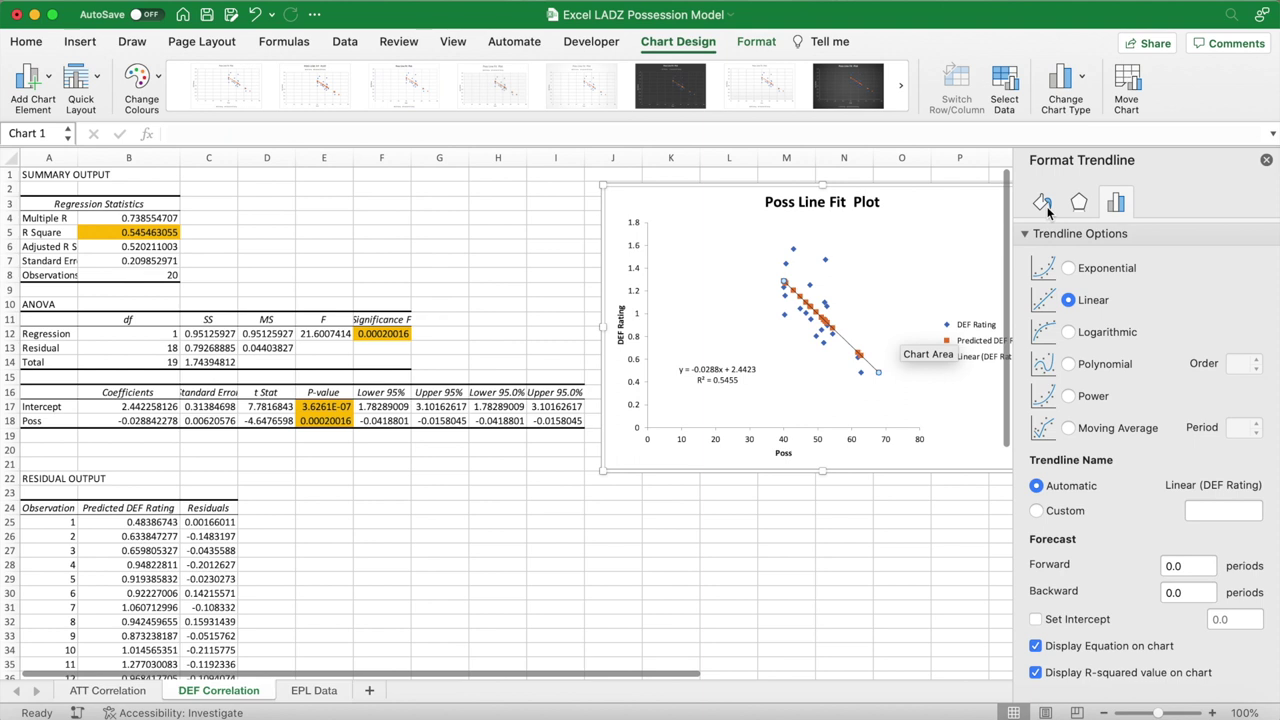
click(1046, 206)
click(1258, 395)
click(1258, 395)
click(1258, 395)
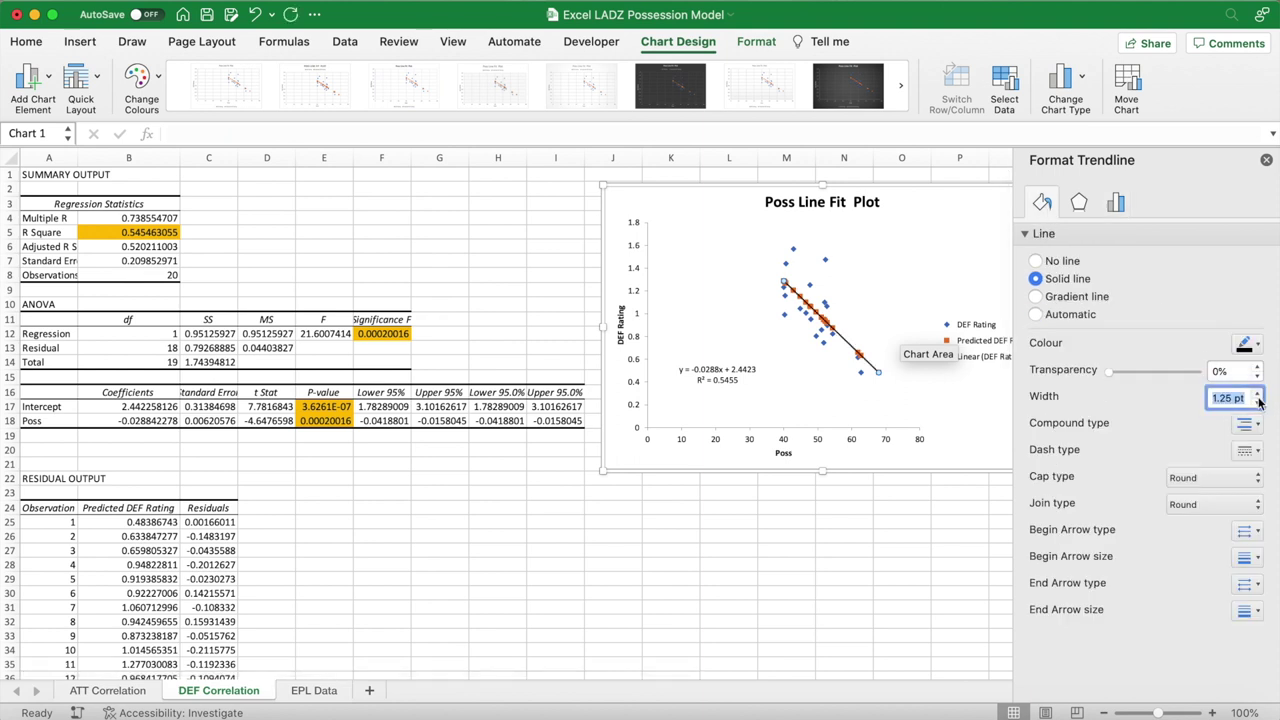
click(1266, 160)
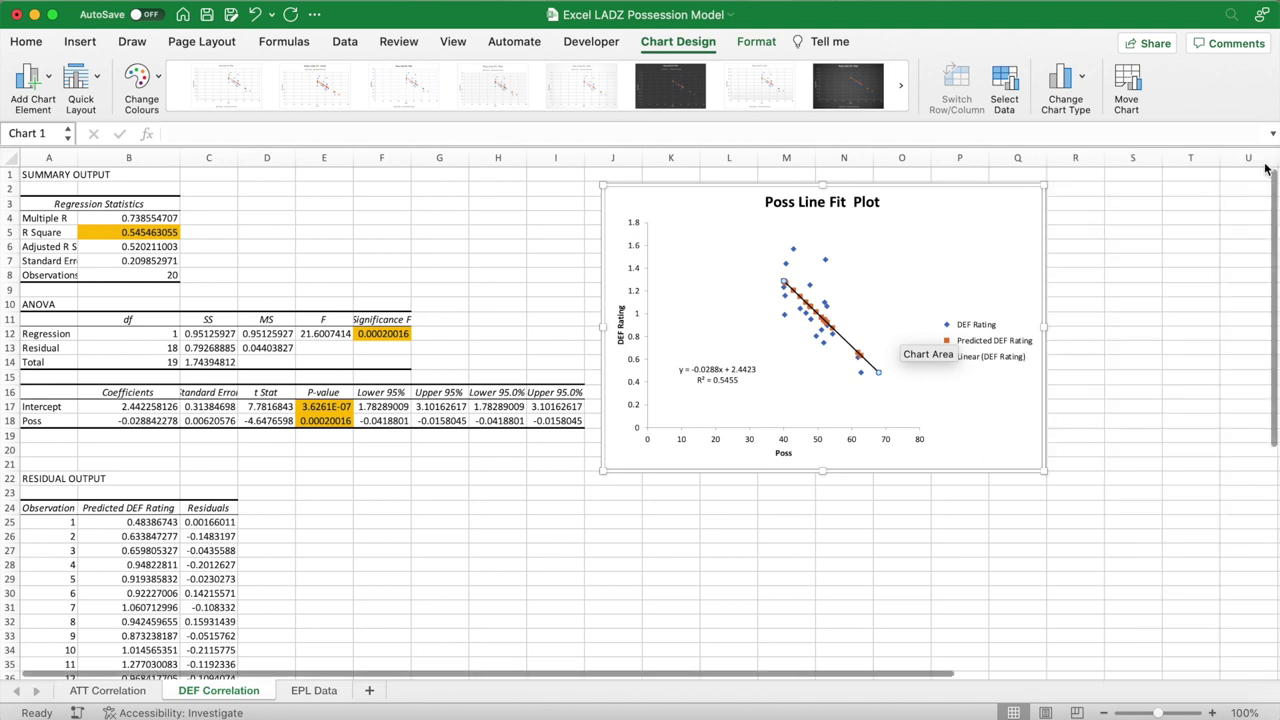
click(912, 543)
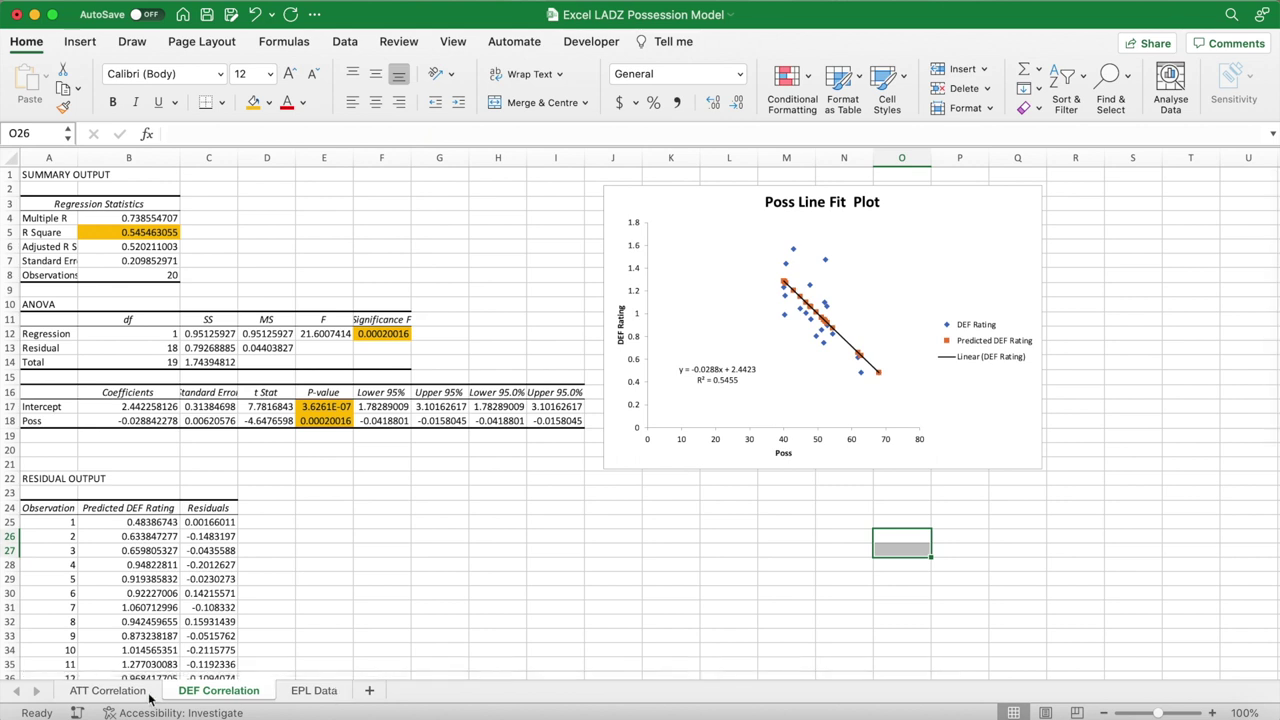
- On the ATT Correlation sheet, add a linear trendline based on the ATT Rating series to the Poss Line Fit Plot chart
click(110, 691)
click(712, 382)
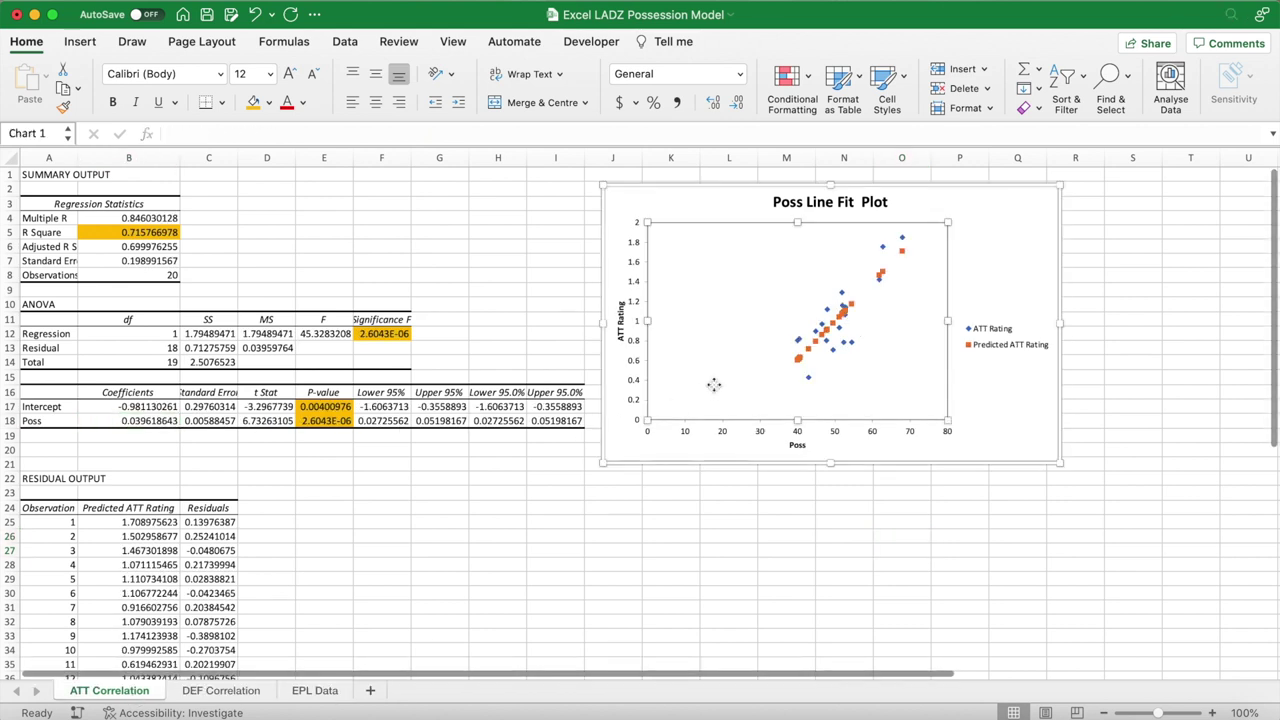
click(680, 50)
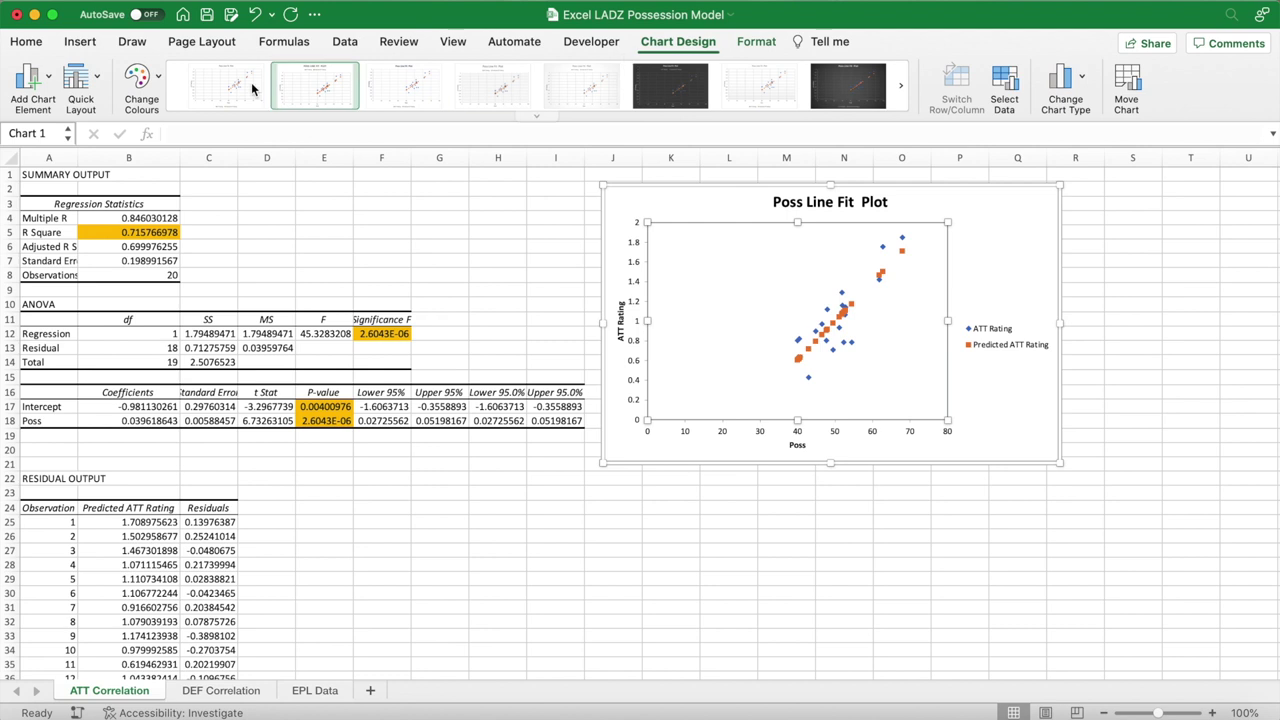
click(28, 75)
mouse_move(76, 299)
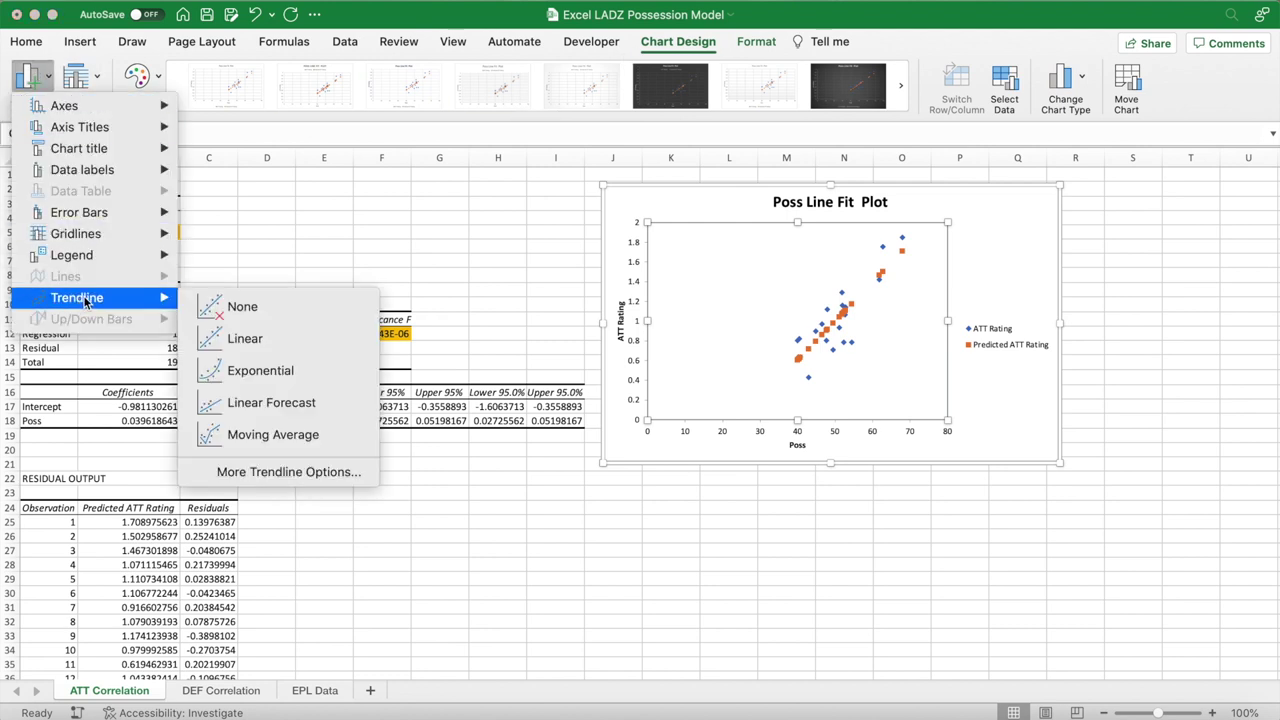
click(250, 338)
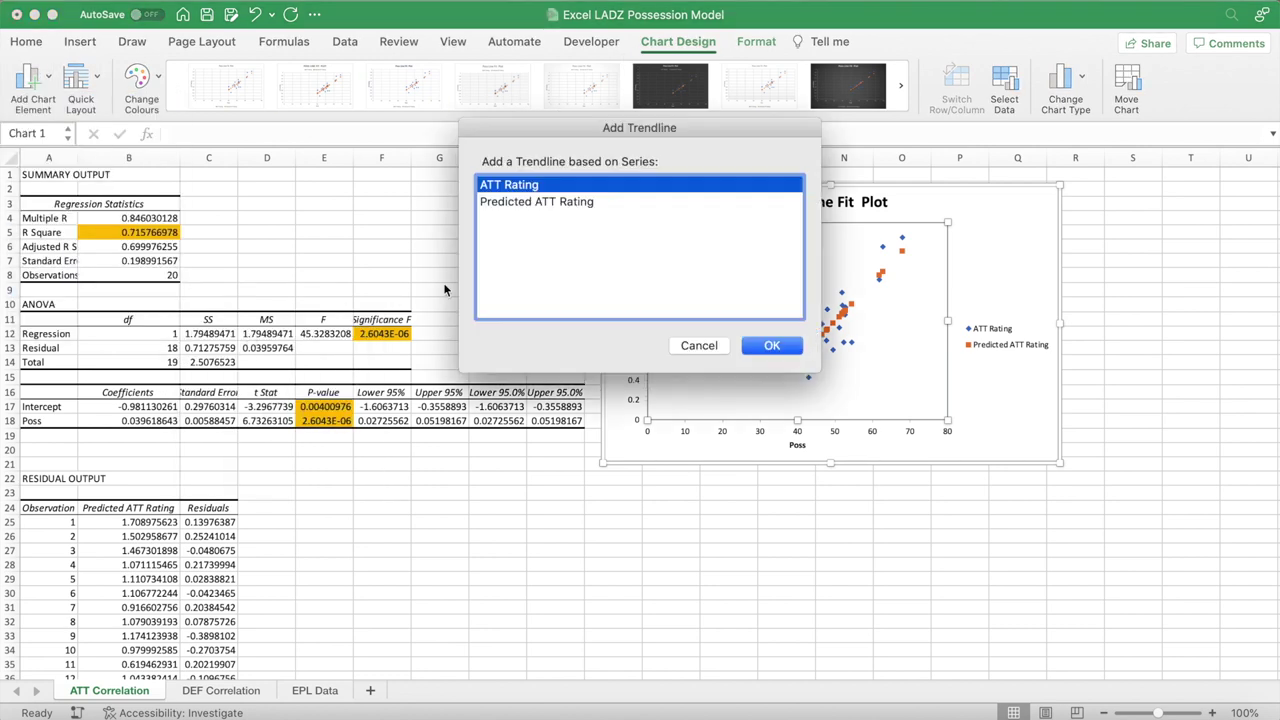
click(770, 346)
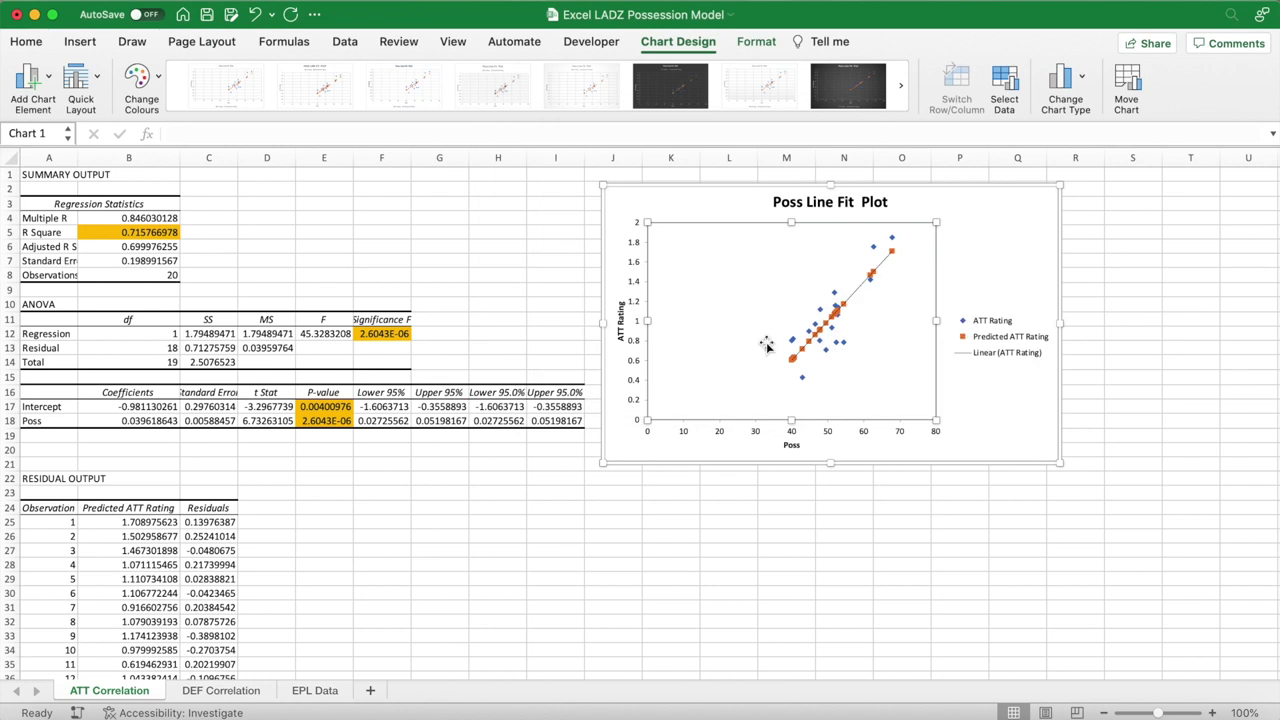
- Display the ATT Rating trendline's equation and R-squared value, move their label to the plot's empty area left of the points, and close the formatting
double_click(852, 296)
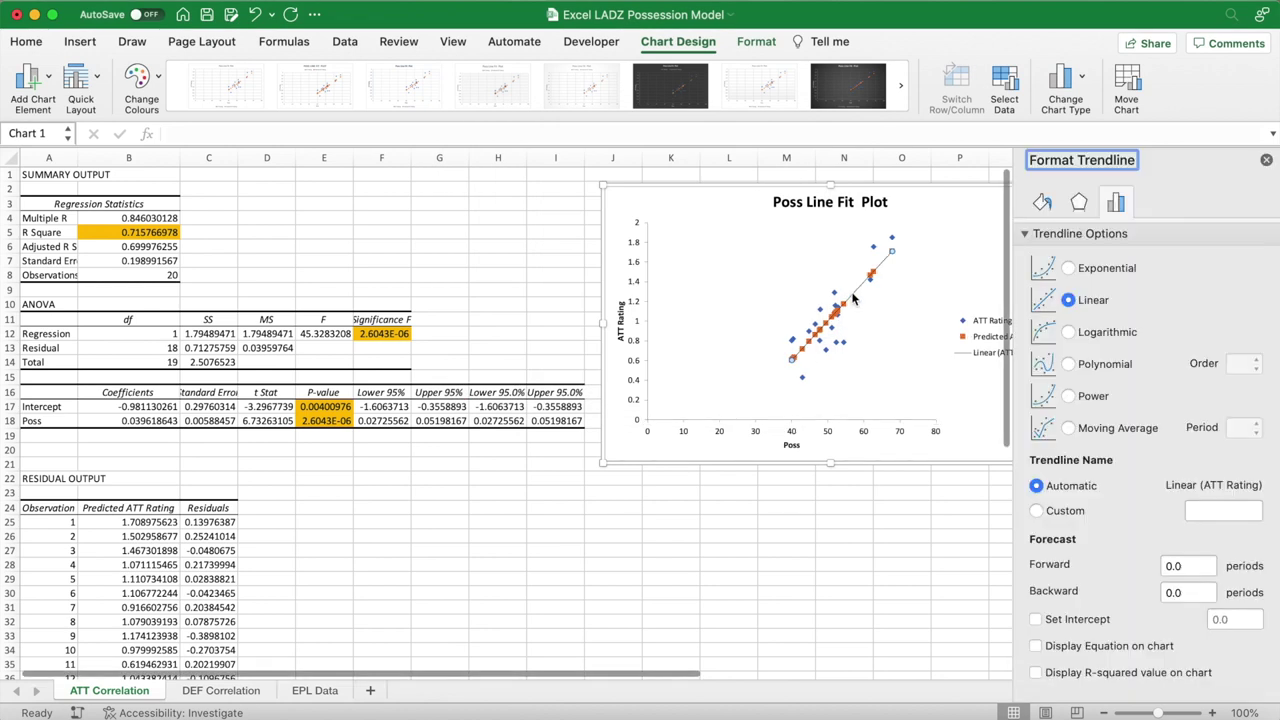
click(1036, 646)
click(1037, 672)
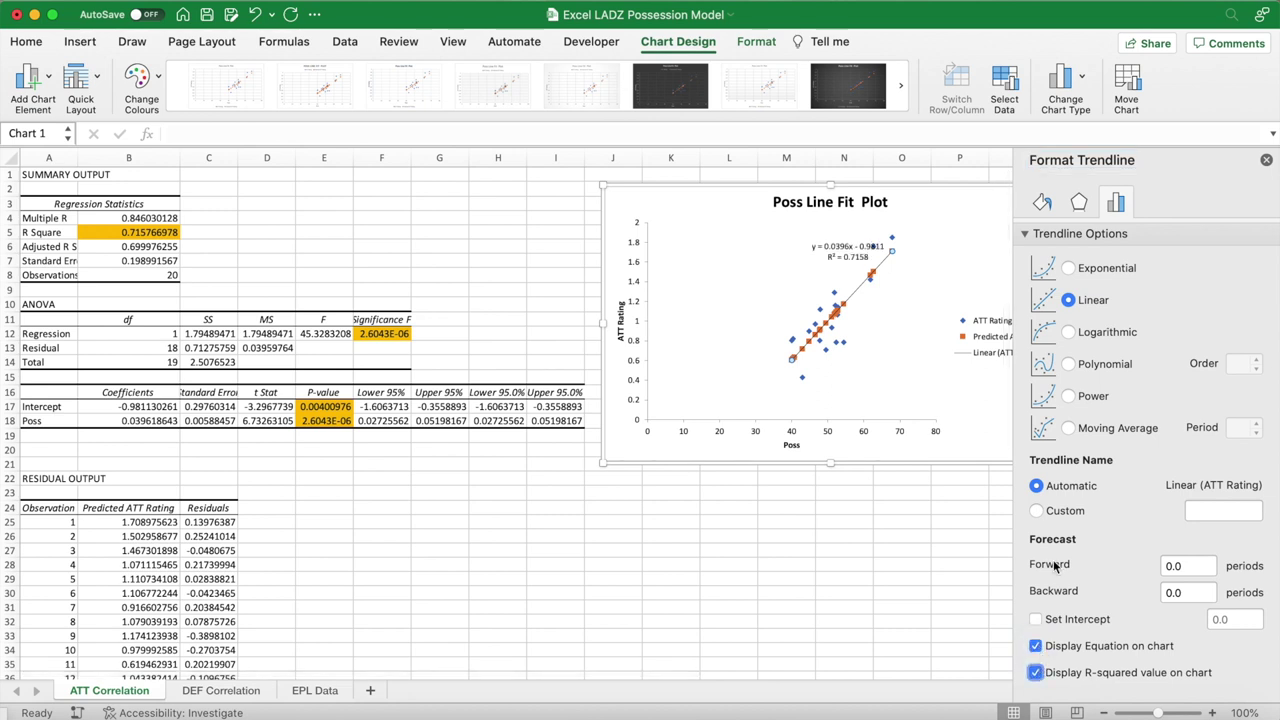
drag(848, 252, 722, 347)
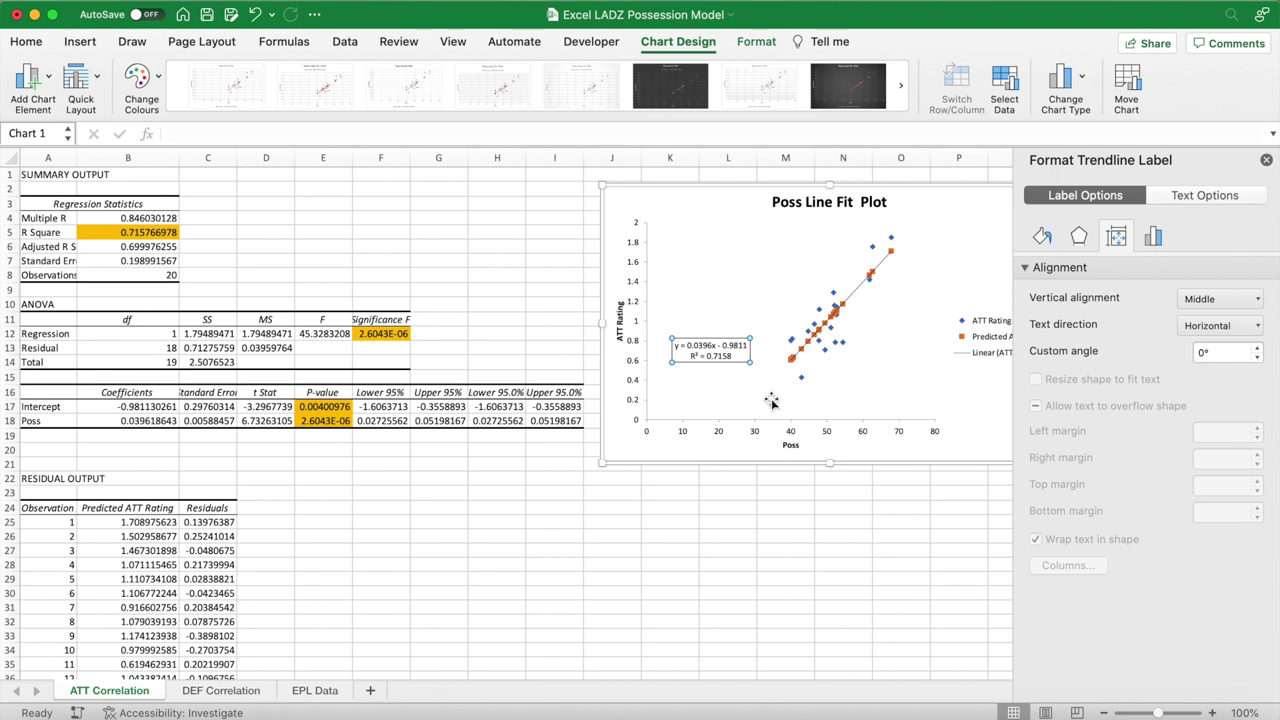
click(1266, 160)
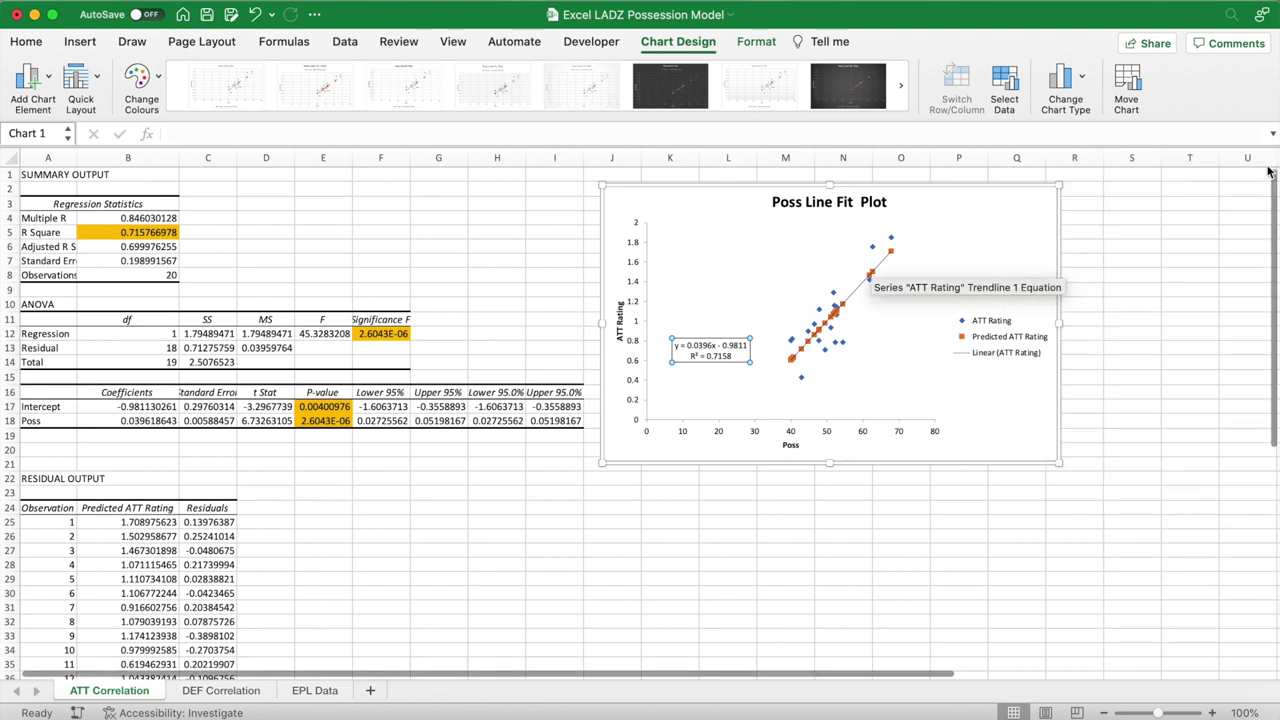
click(630, 540)
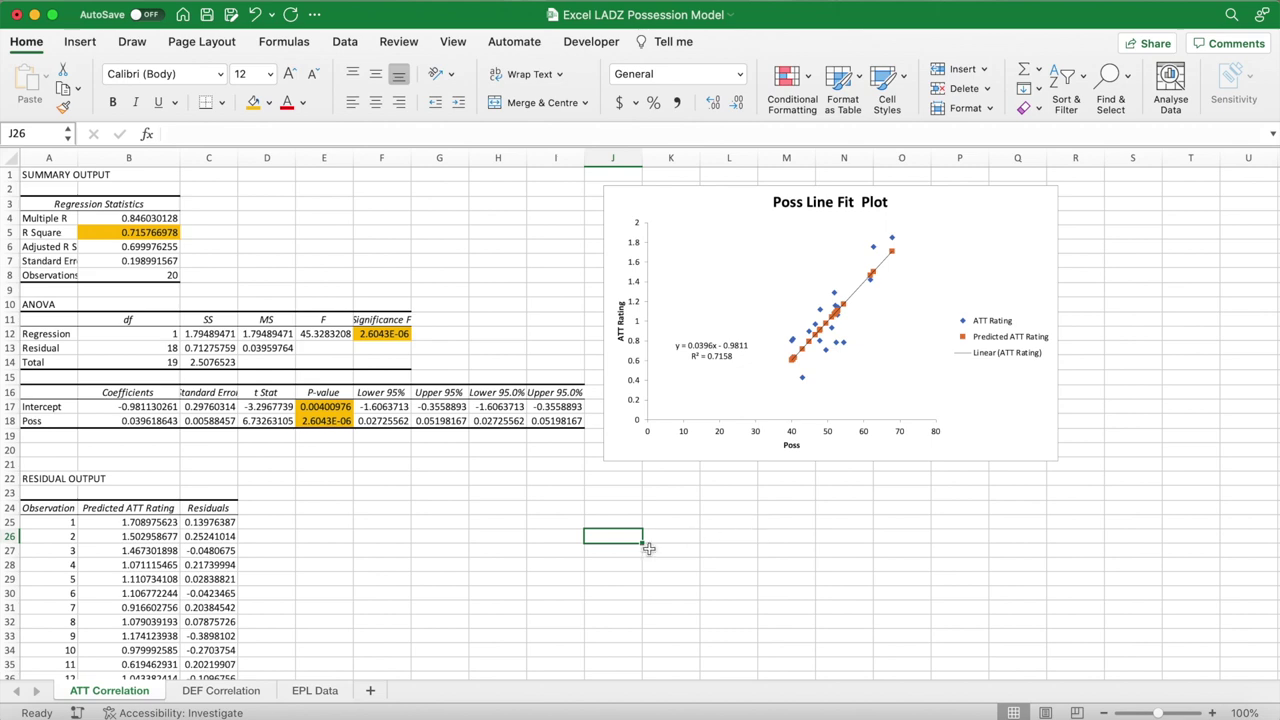
- Enter the heading "ATT Correlation" in cell P2 of the EPL Data sheet
click(333, 695)
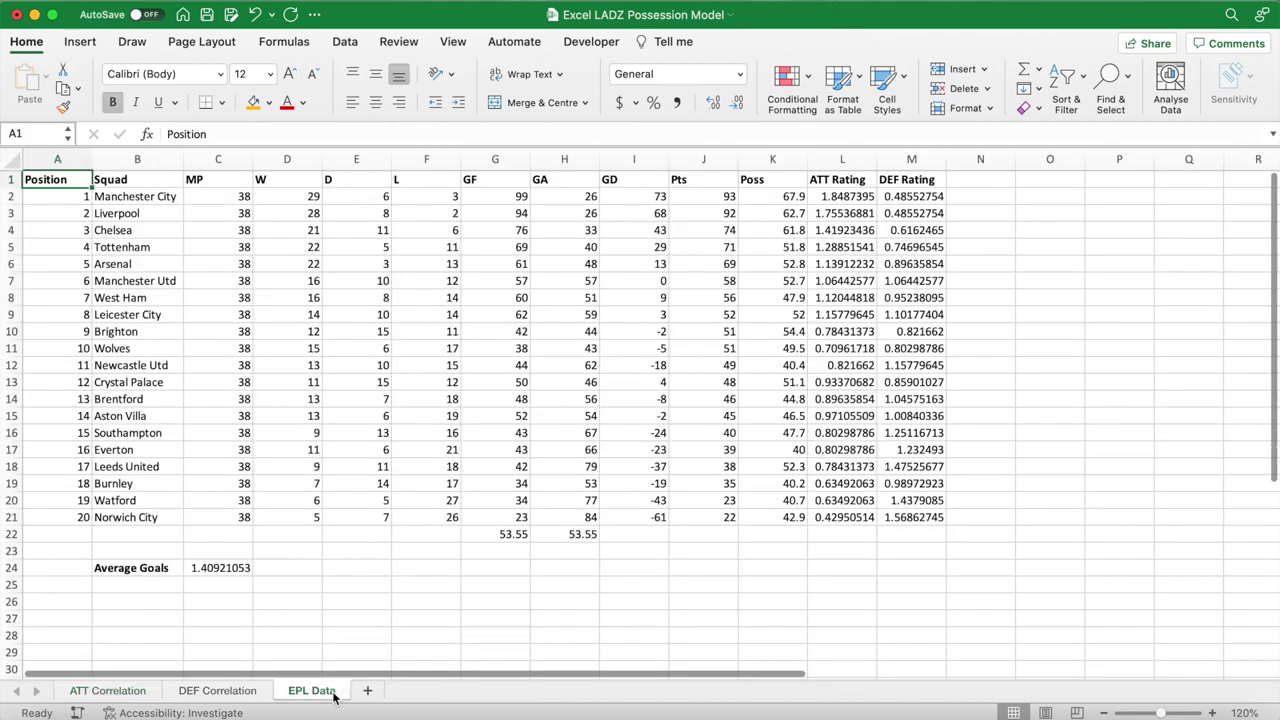
scroll(984, 339, right, 3)
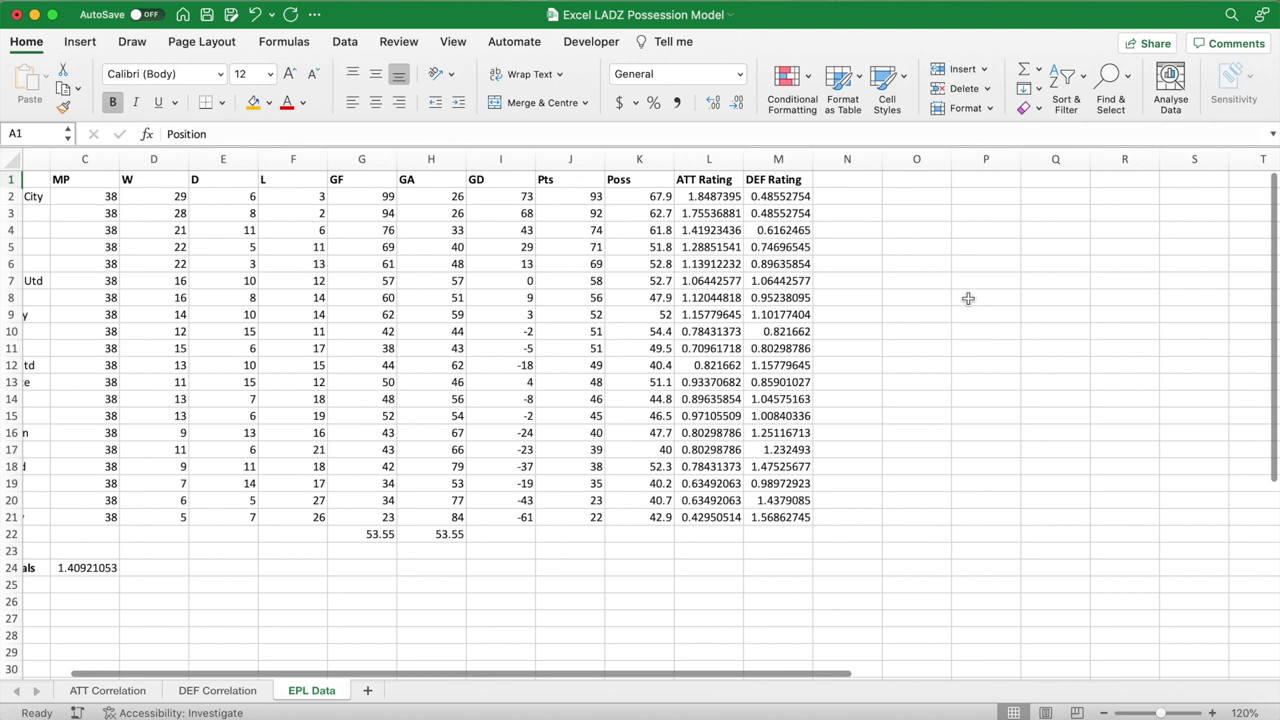
click(968, 200)
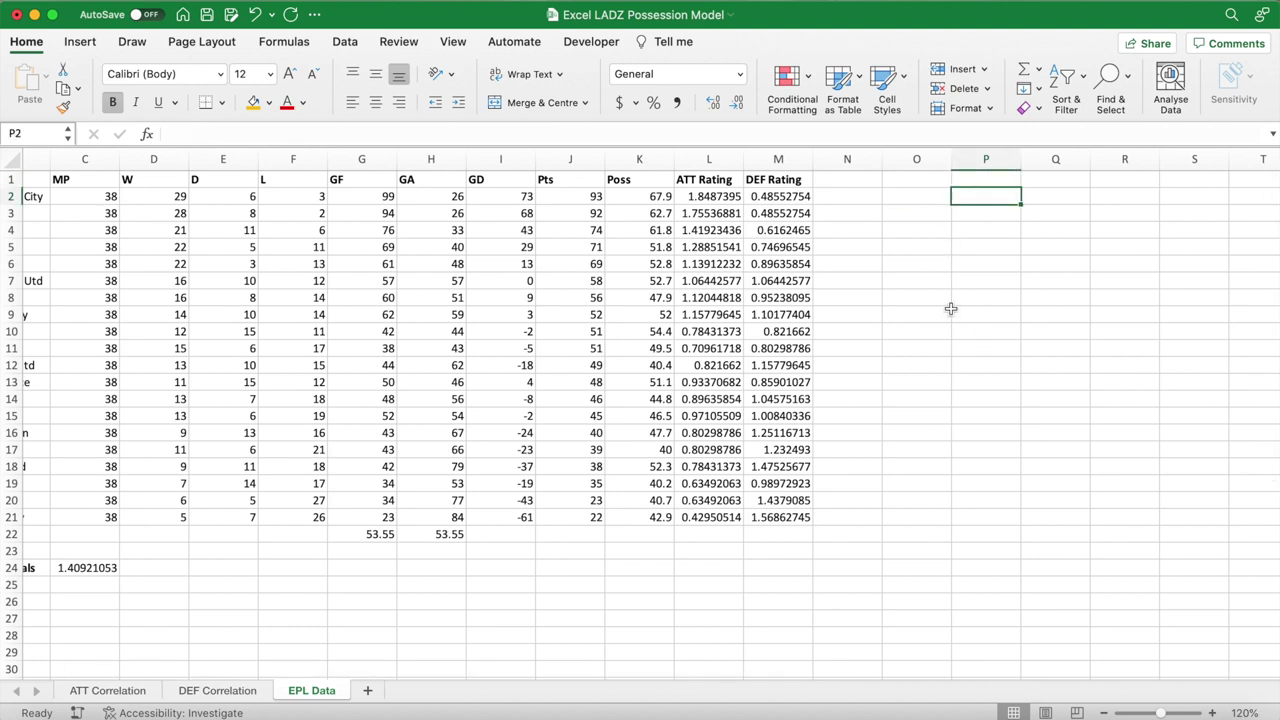
text(ATT )
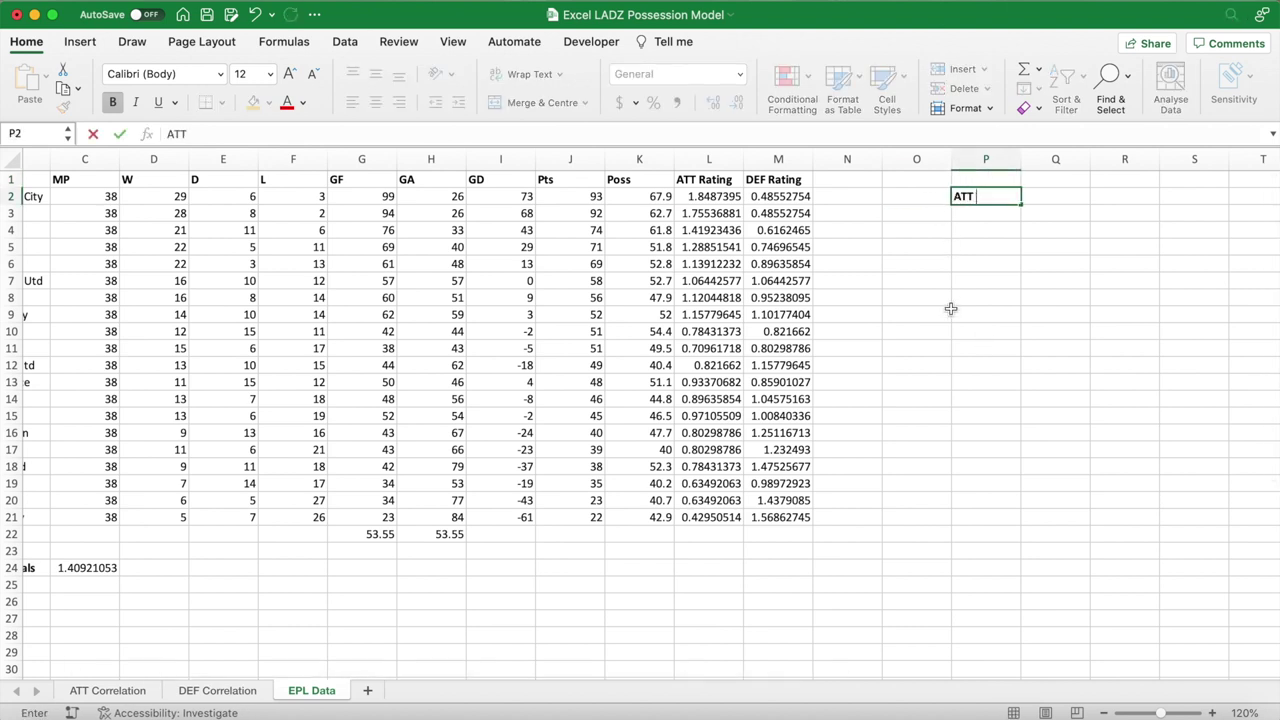
text(Correlation)
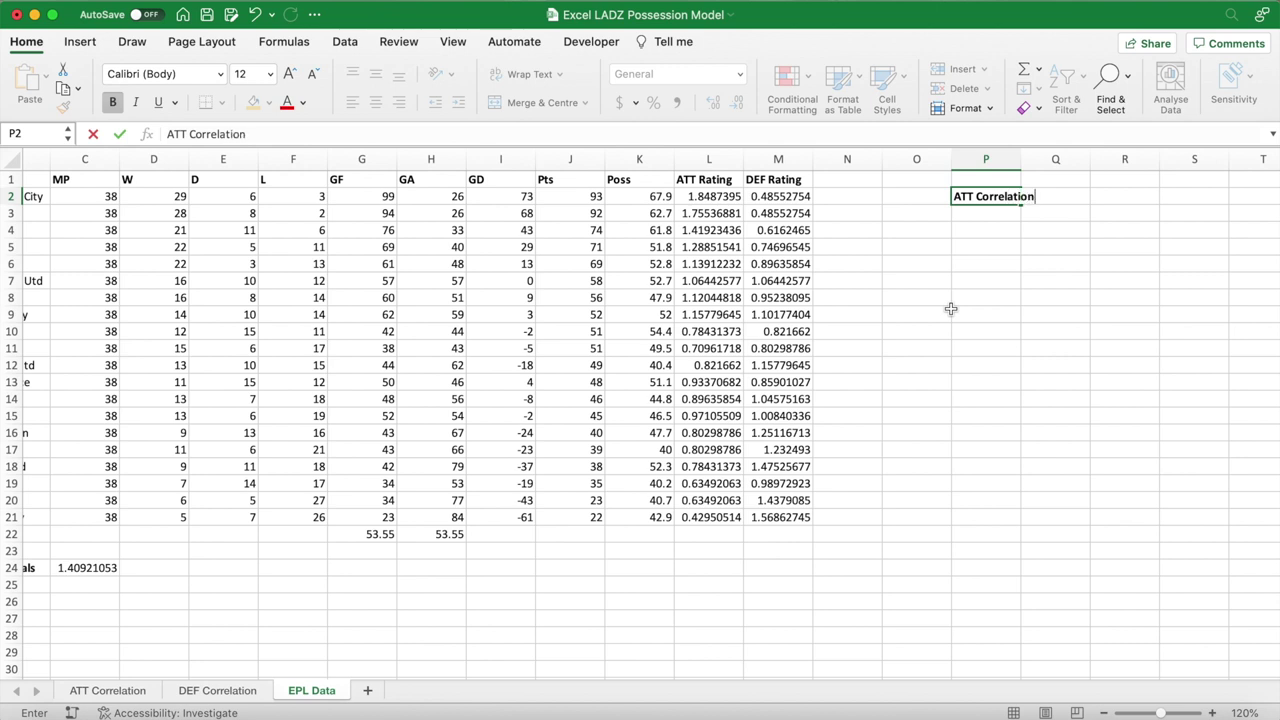
key(Tab)
key(Tab)
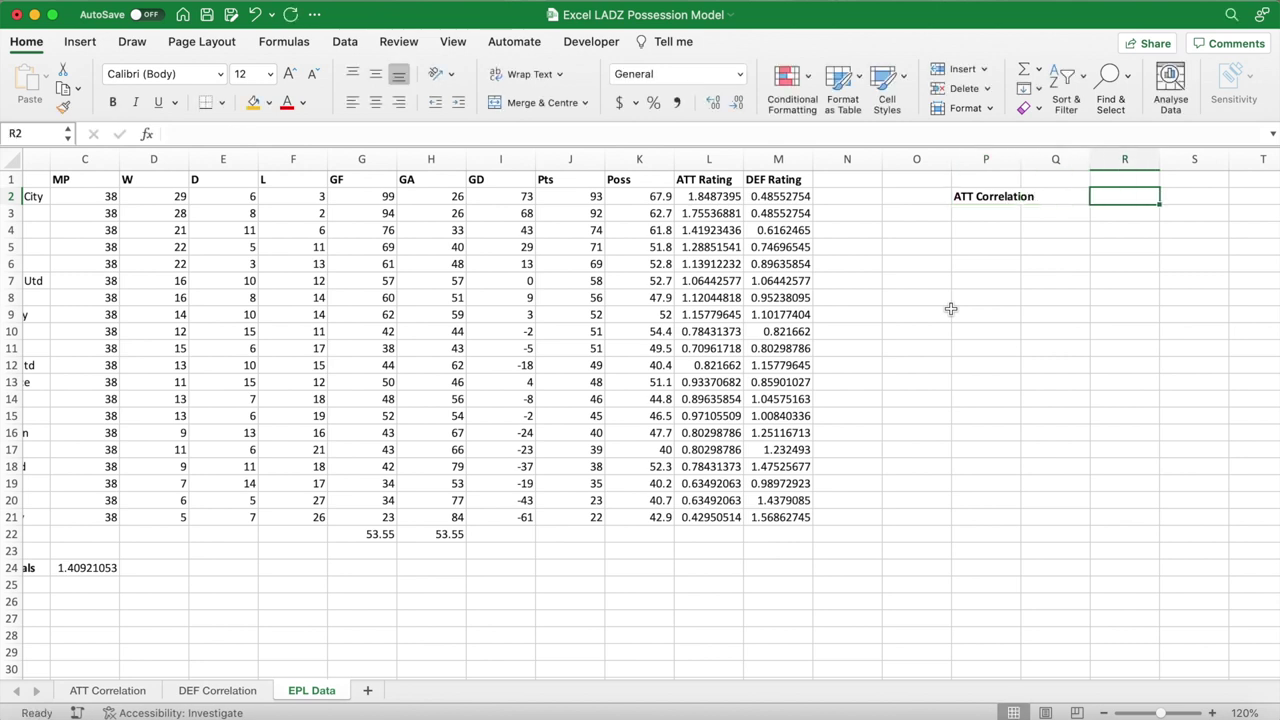
- Enter the bold heading "DEF Correlation" in R2 and fit the widths of columns P and R to their contents
key(super+b)
text(DEF Correlation)
double_click(1020, 160)
click(1075, 160)
double_click(1179, 160)
- Copy the Intercept and Poss labels with their coefficients (A17:B18) from the ATT Correlation sheet to P3 on EPL Data
click(1015, 216)
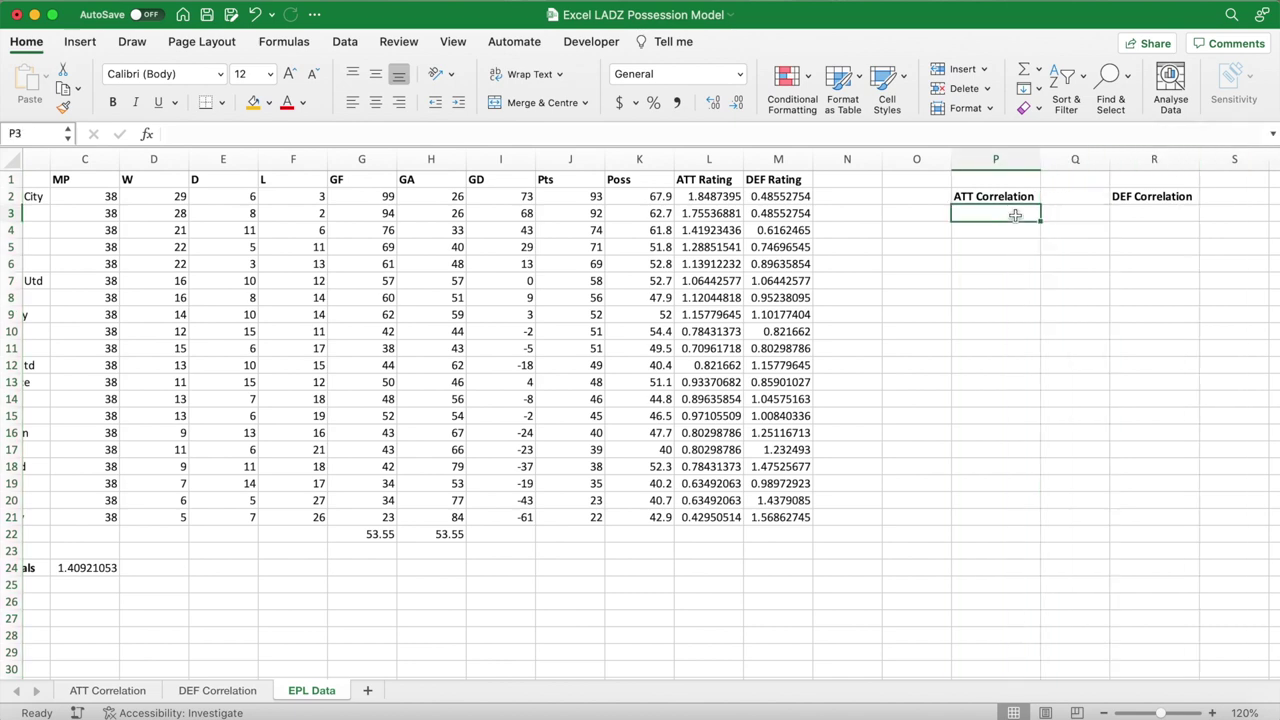
click(125, 695)
click(60, 408)
drag(60, 408, 128, 421)
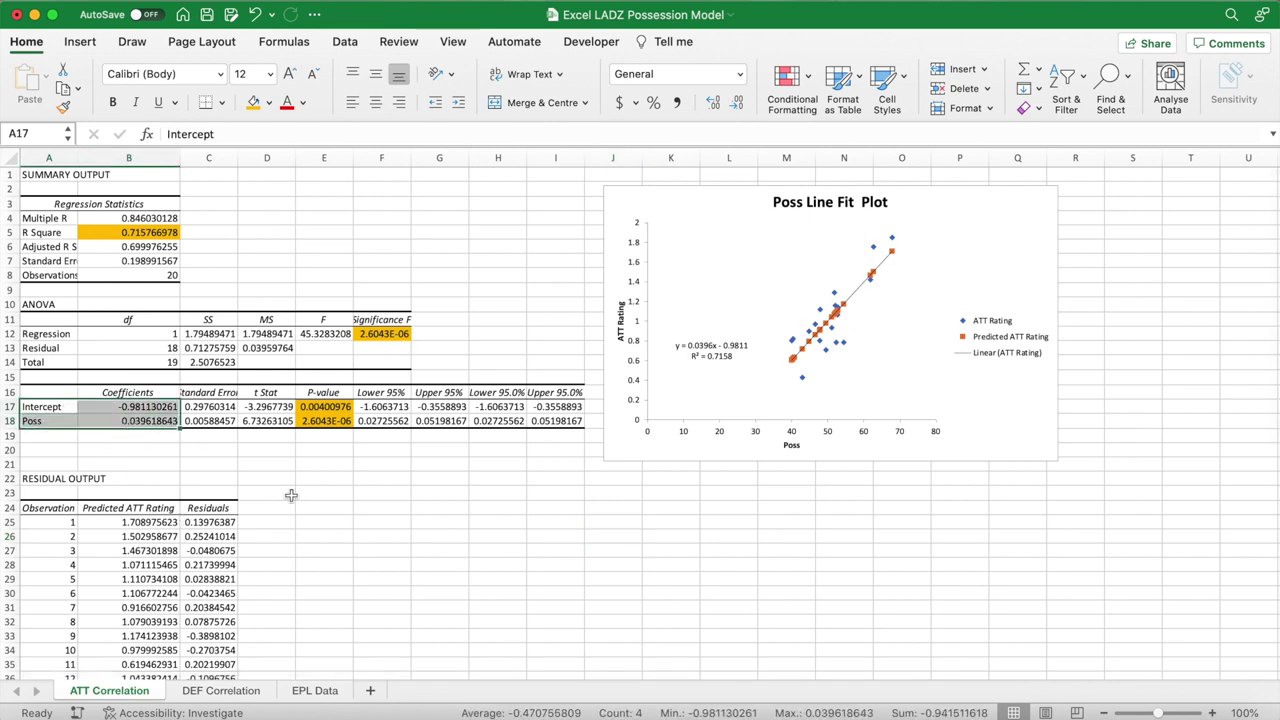
key(super+c)
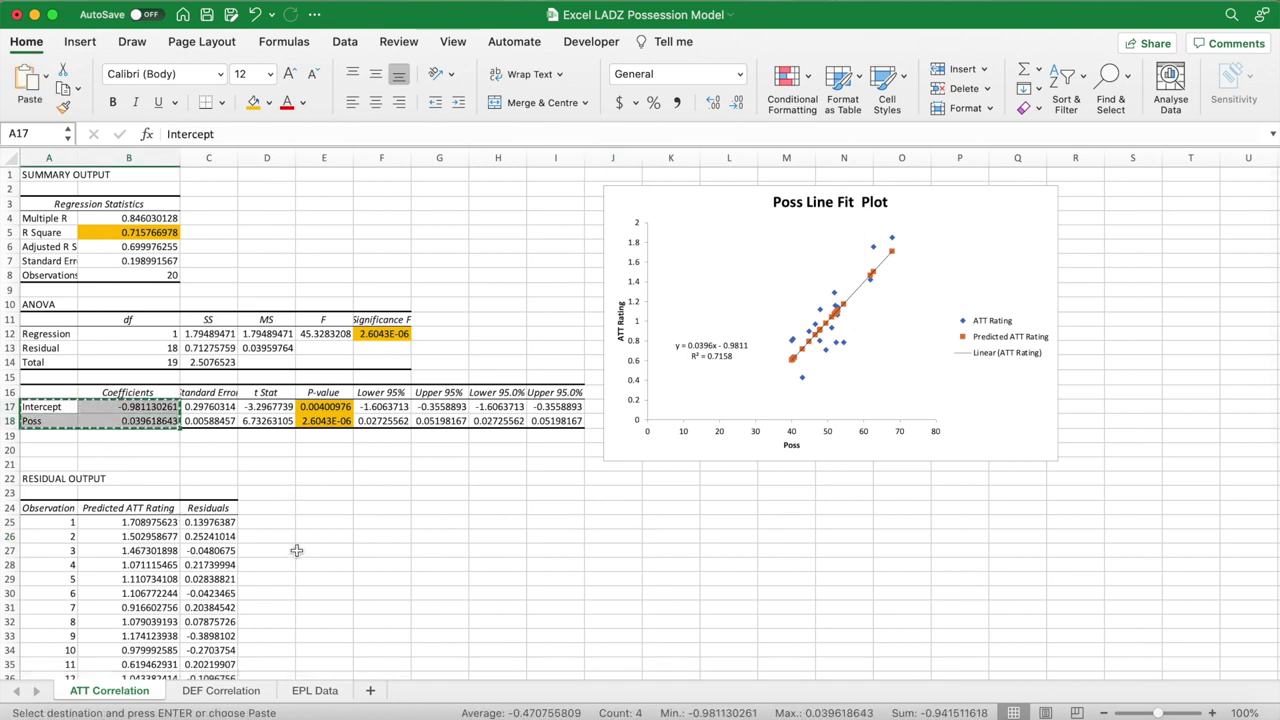
click(315, 692)
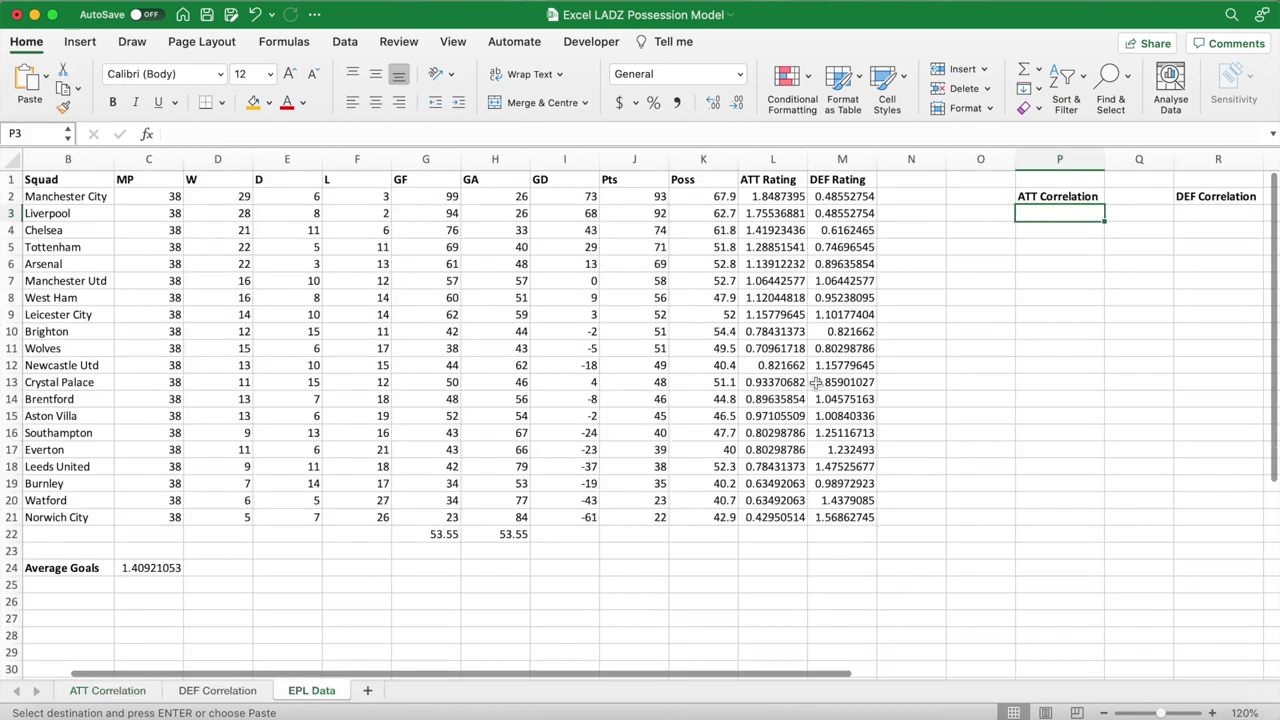
scroll(843, 365, right, 3)
key(super+v)
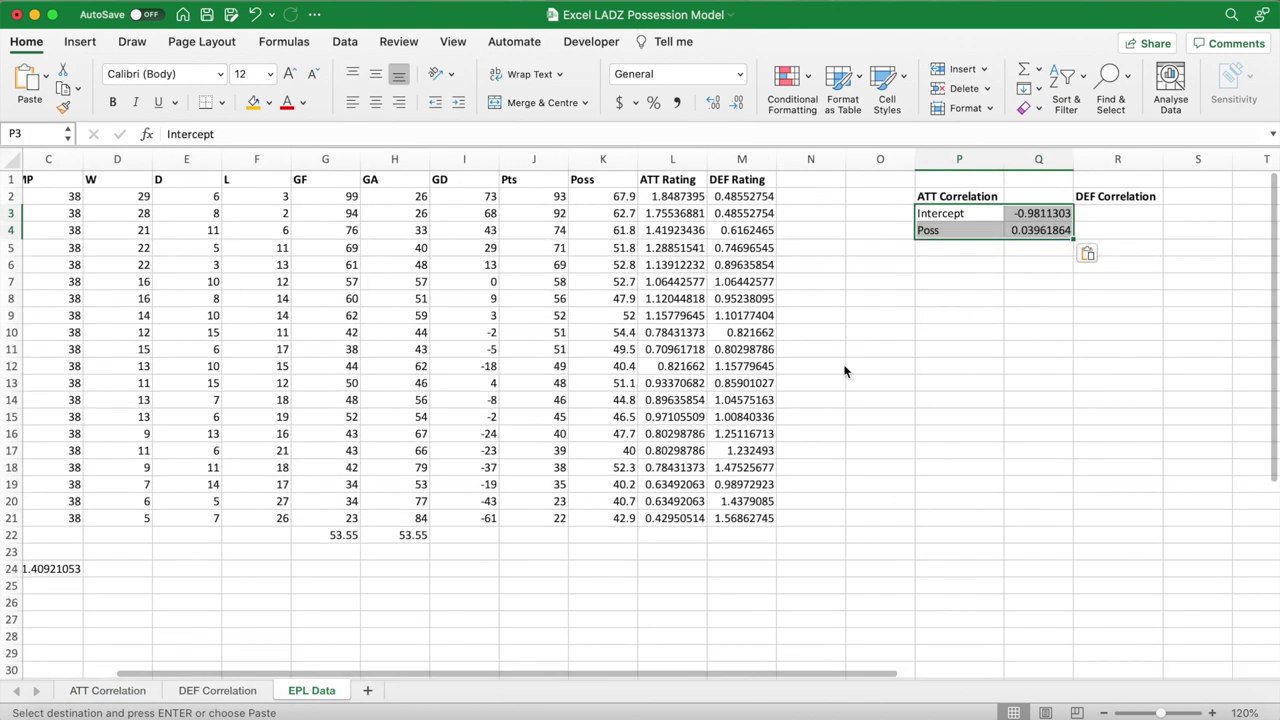
- Copy the Intercept and Poss labels with their coefficients (A17:B18) from the DEF Correlation sheet to R3 on EPL Data
click(1105, 216)
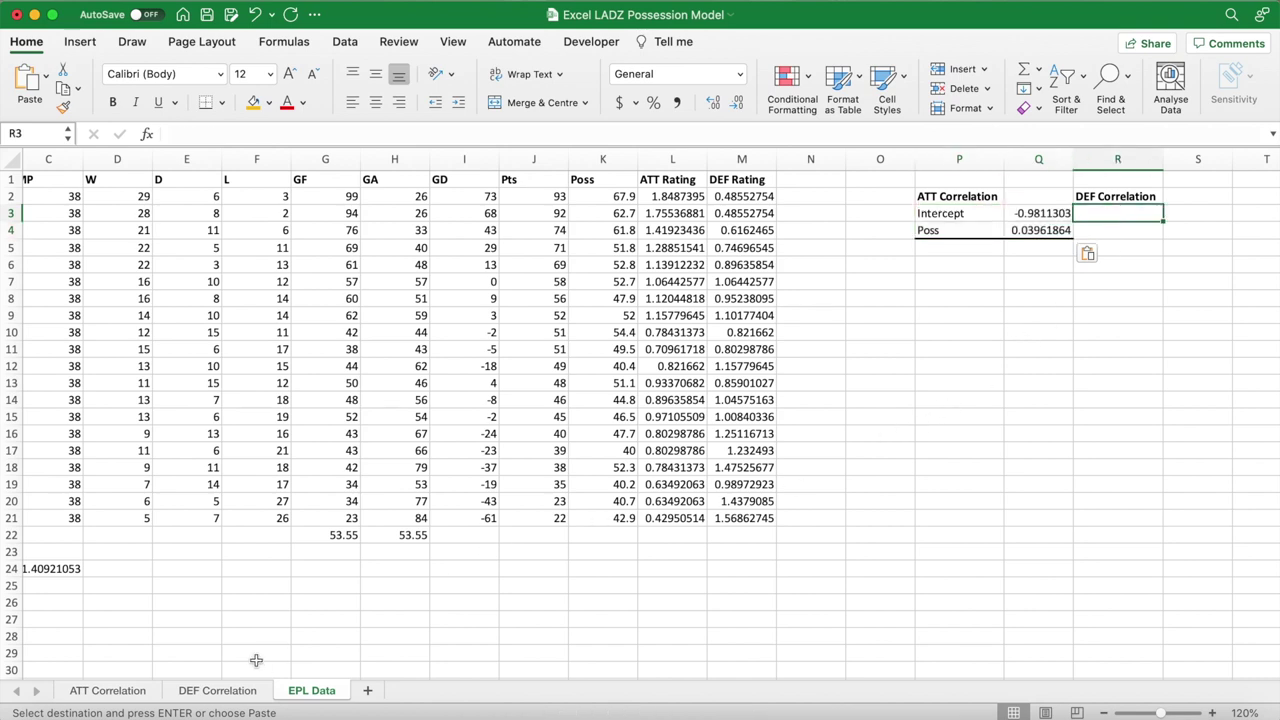
click(229, 691)
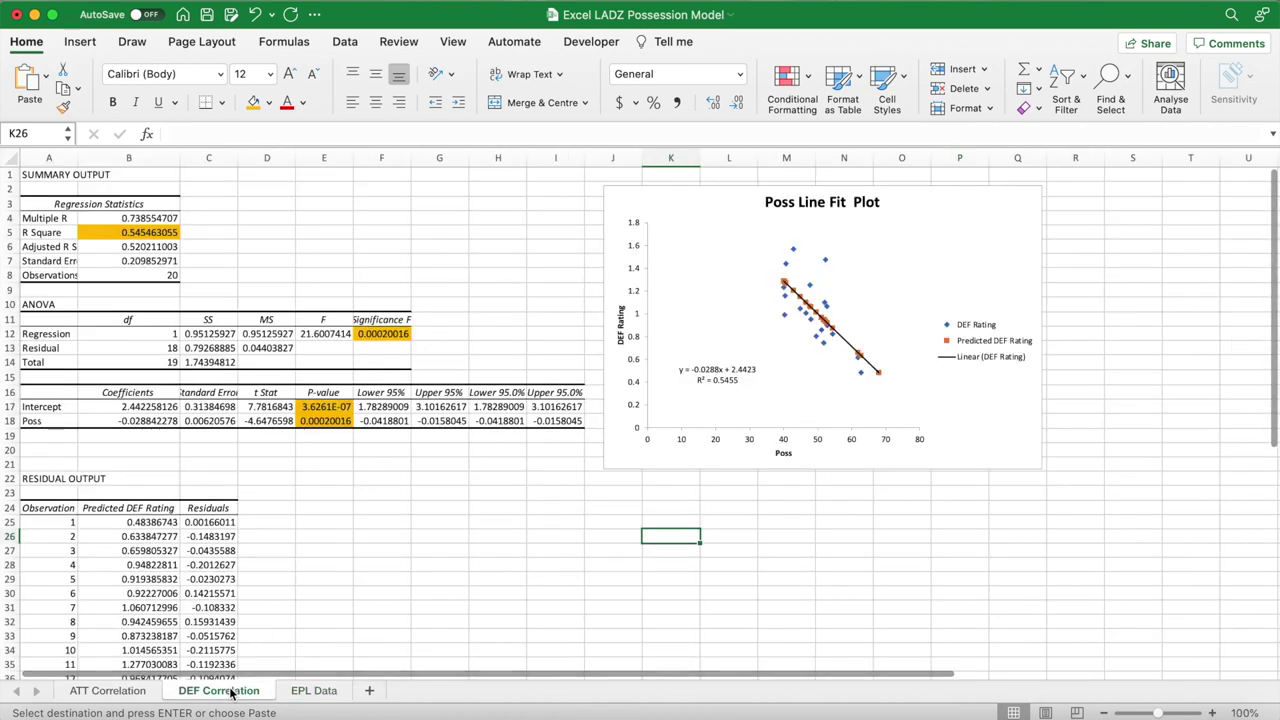
drag(40, 406, 130, 420)
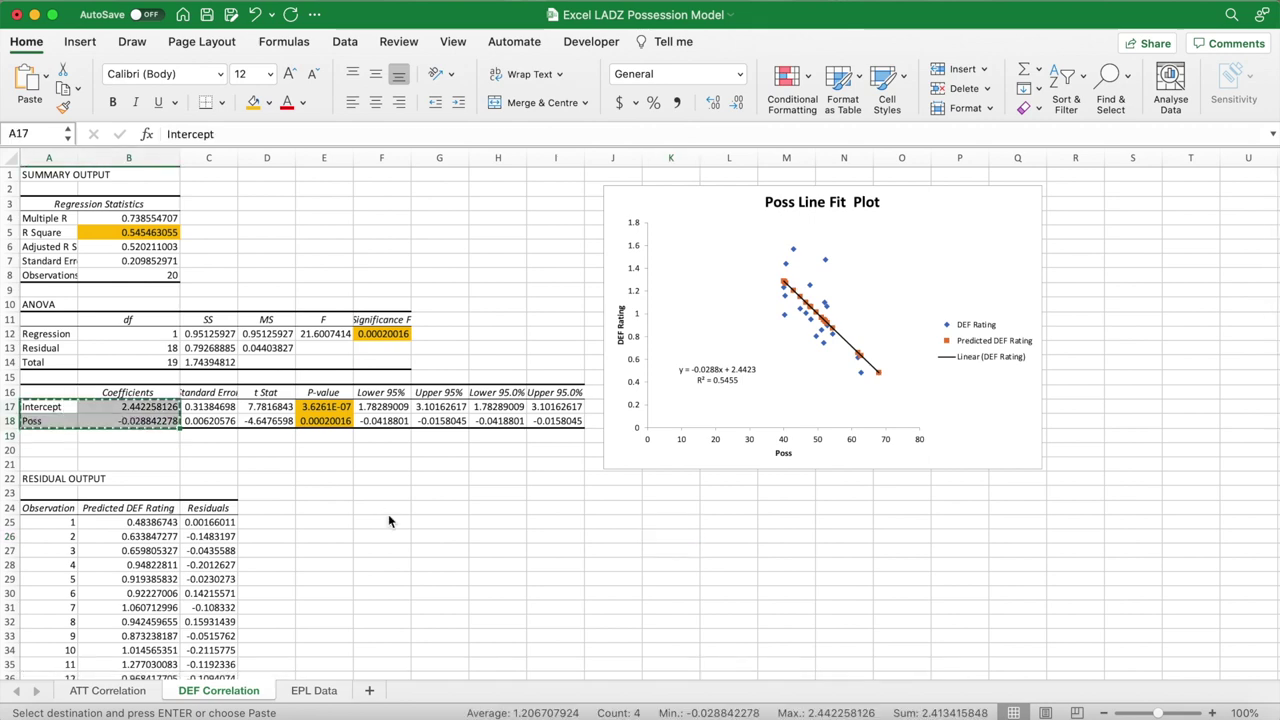
click(322, 693)
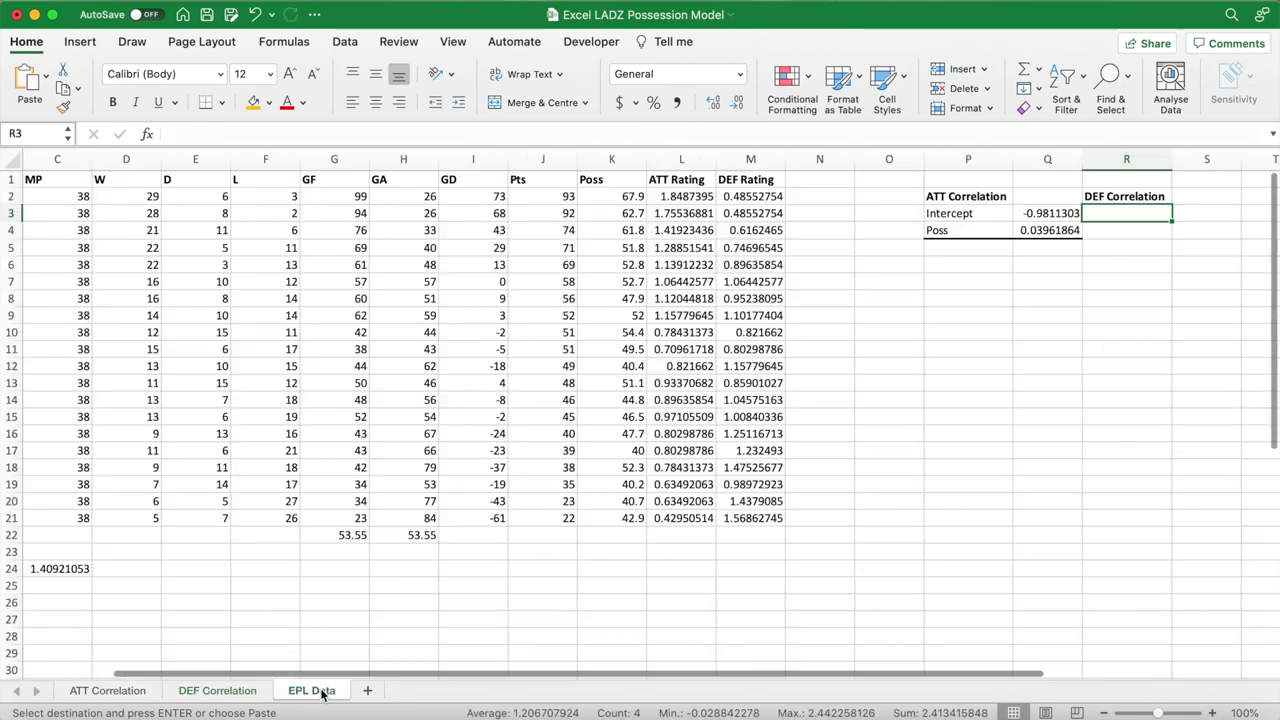
key(super+v)
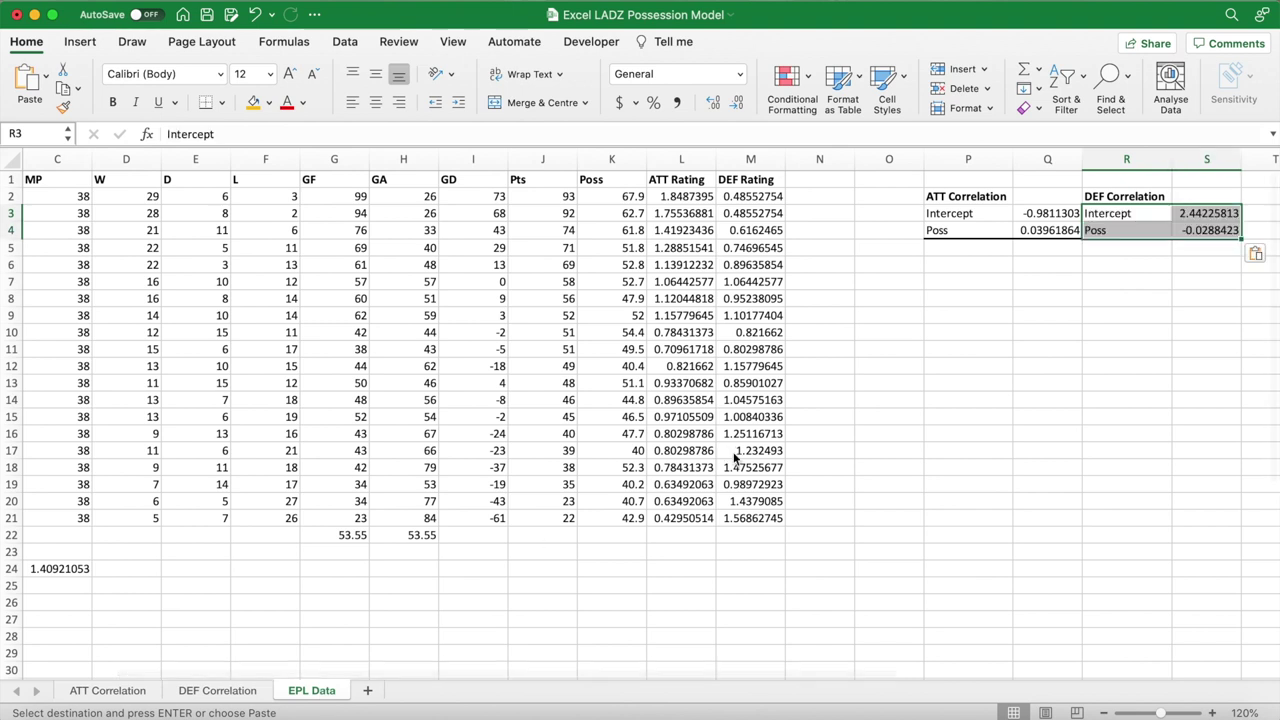
- Enter the bold label "Select Teams:" in cell P6, below the ATT Correlation coefficients
scroll(1000, 345, right, 2)
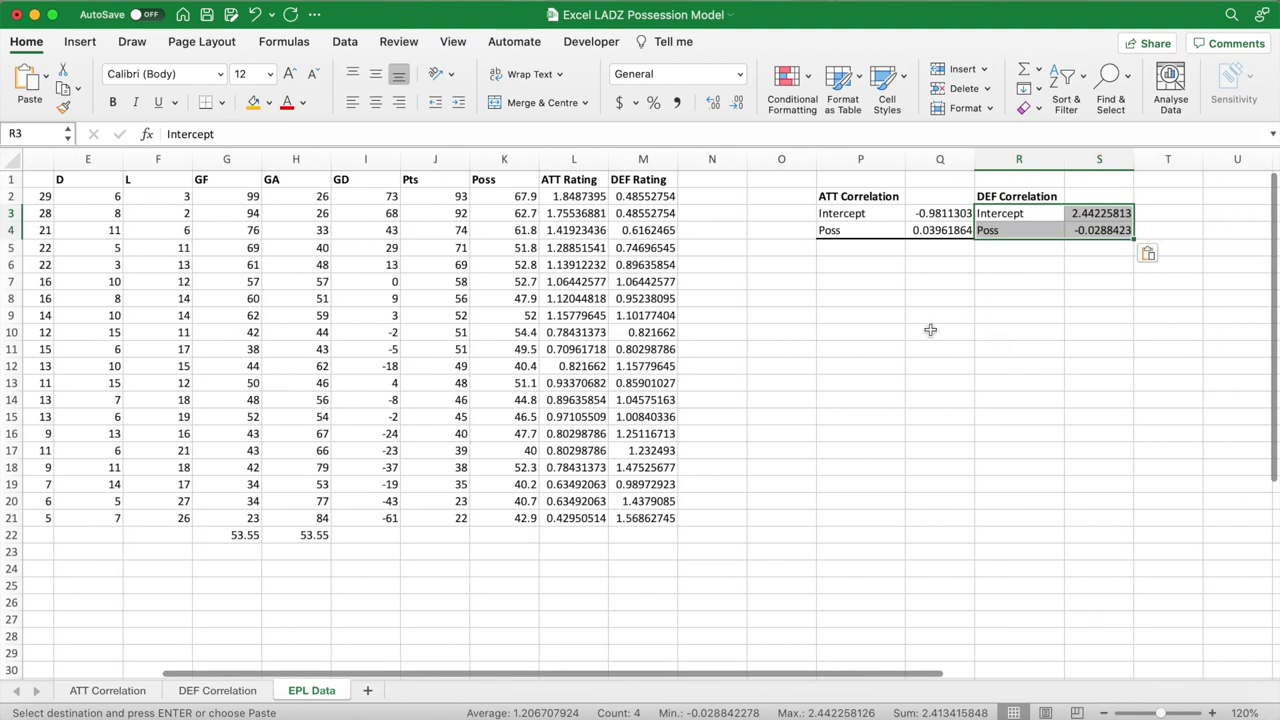
click(828, 266)
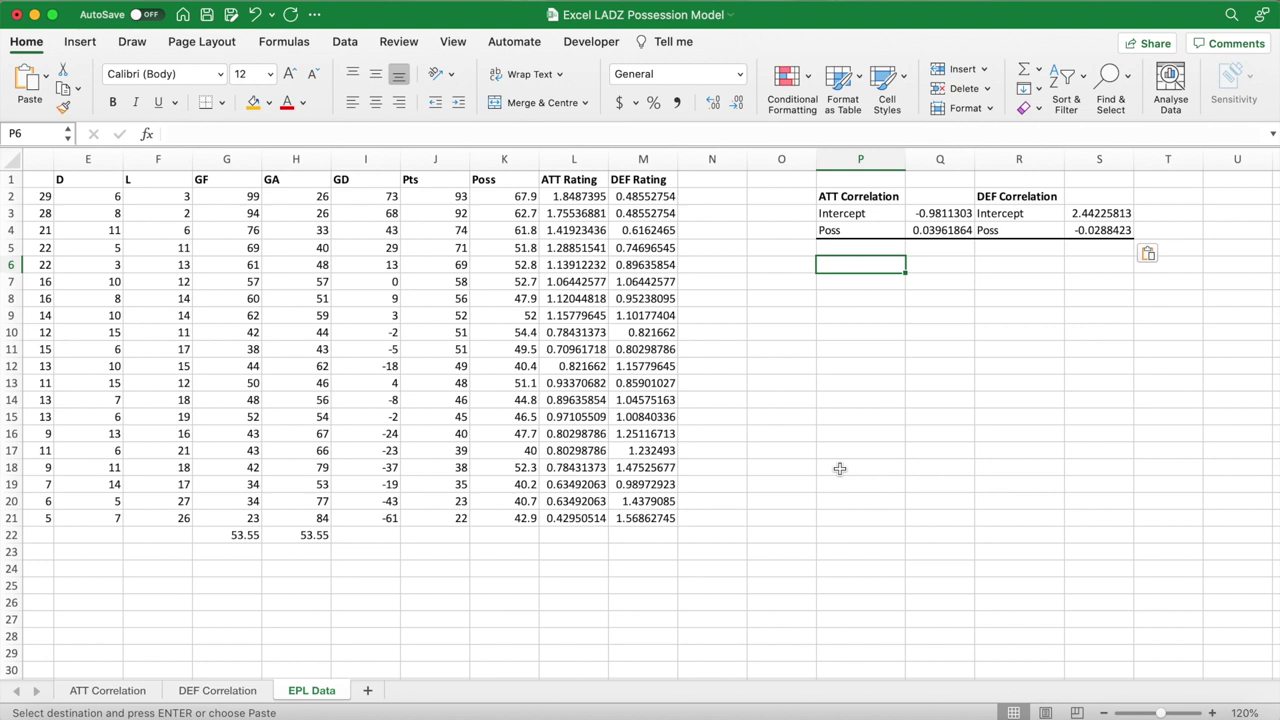
key(super+b)
text(S)
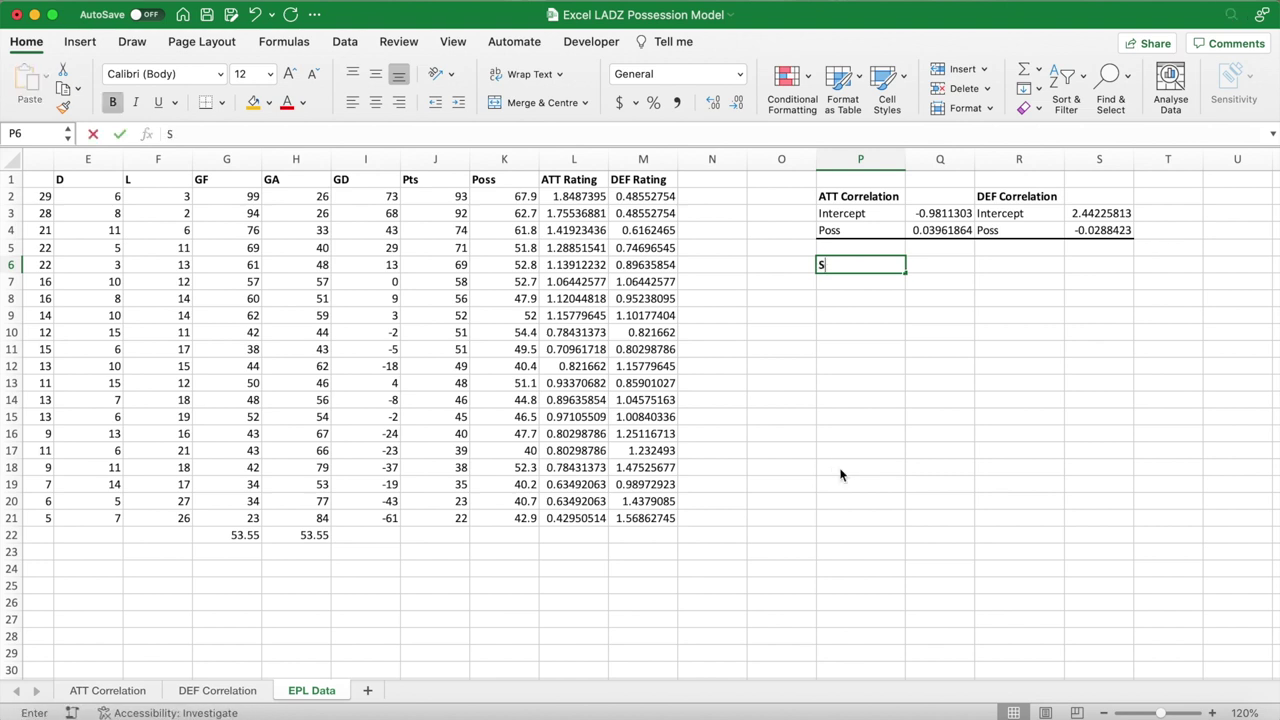
text(elect Teams)
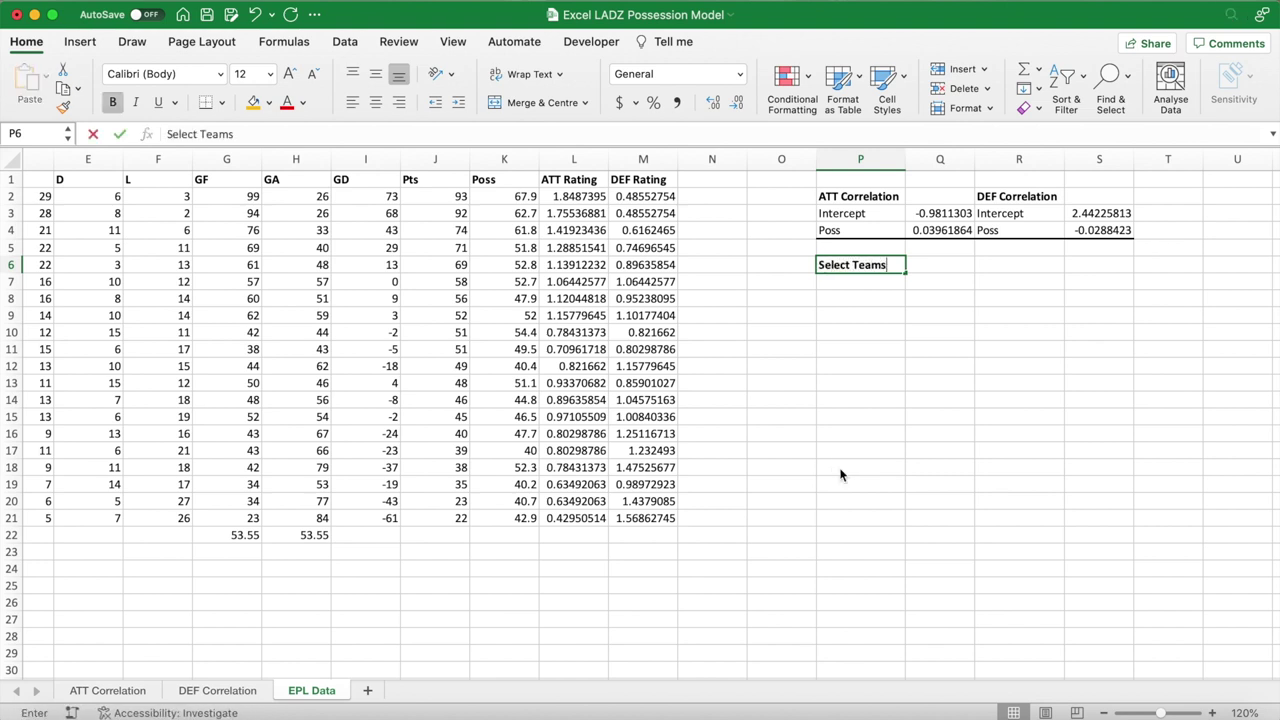
text(:)
key(Return)
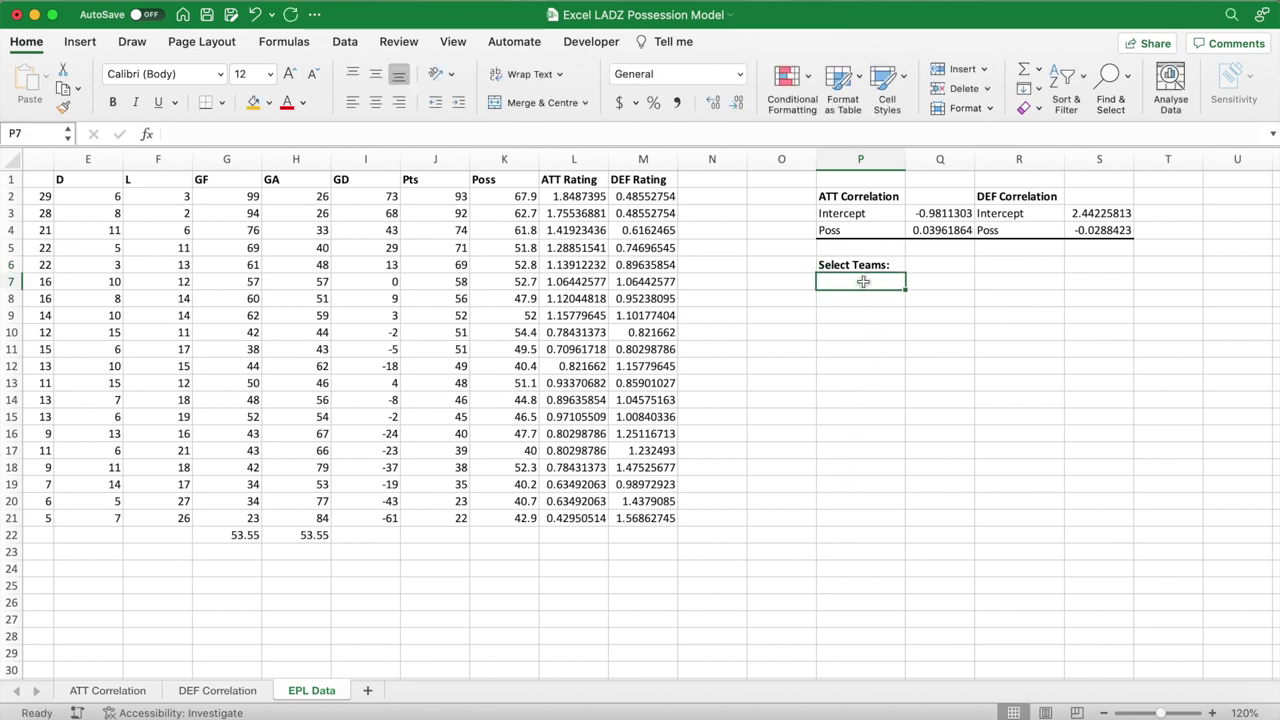
- Define the squad names in B2:B21 as a named range called "teams"
scroll(860, 281, left, 5)
click(164, 197)
drag(164, 197, 158, 522)
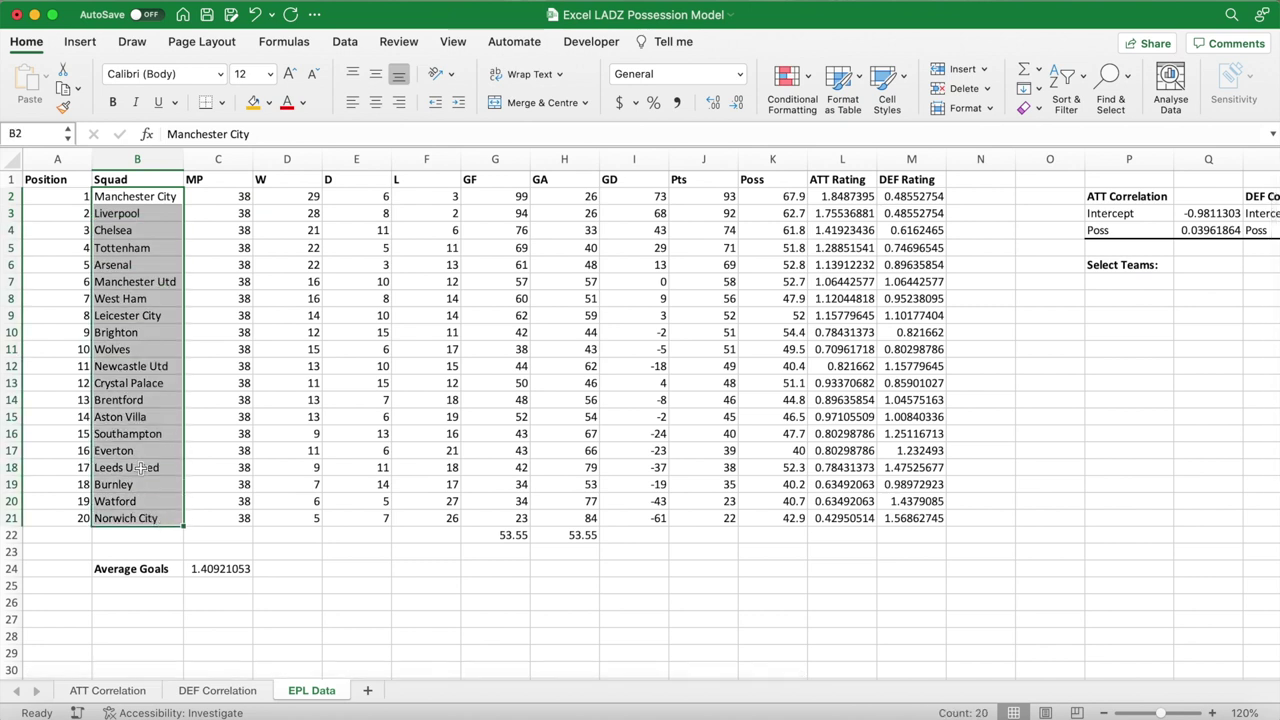
click(42, 136)
text(teams)
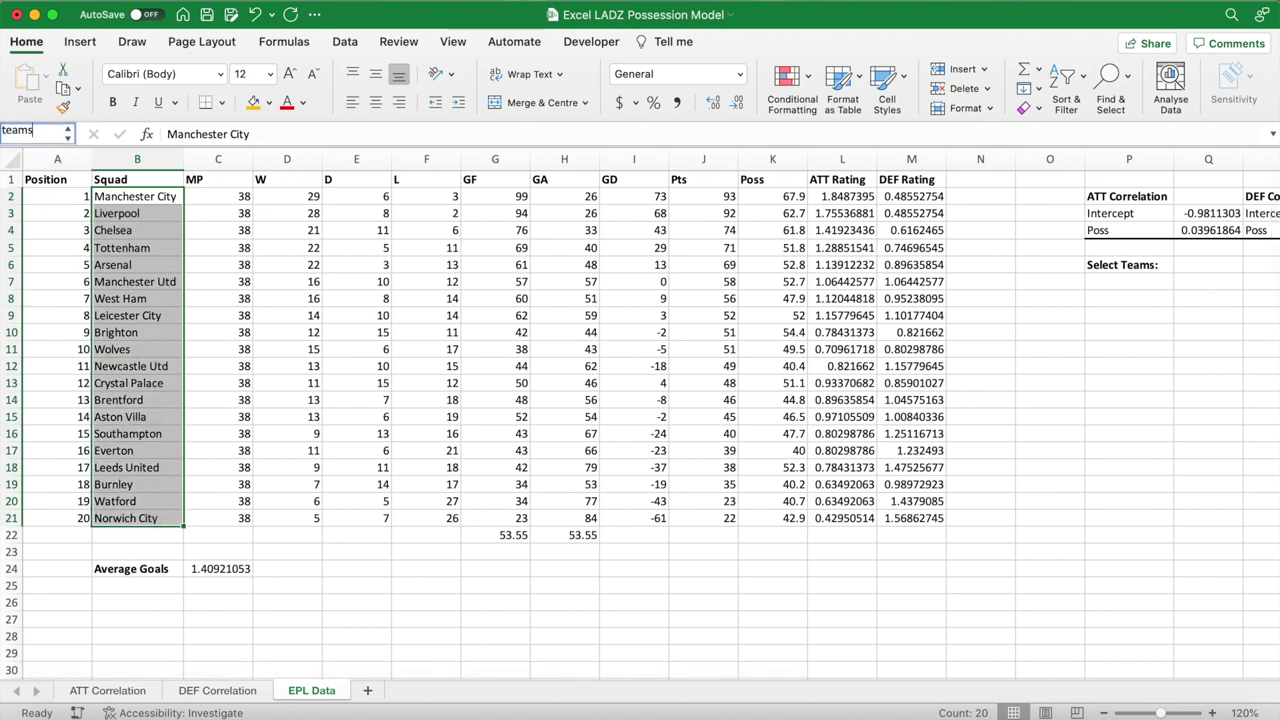
key(Return)
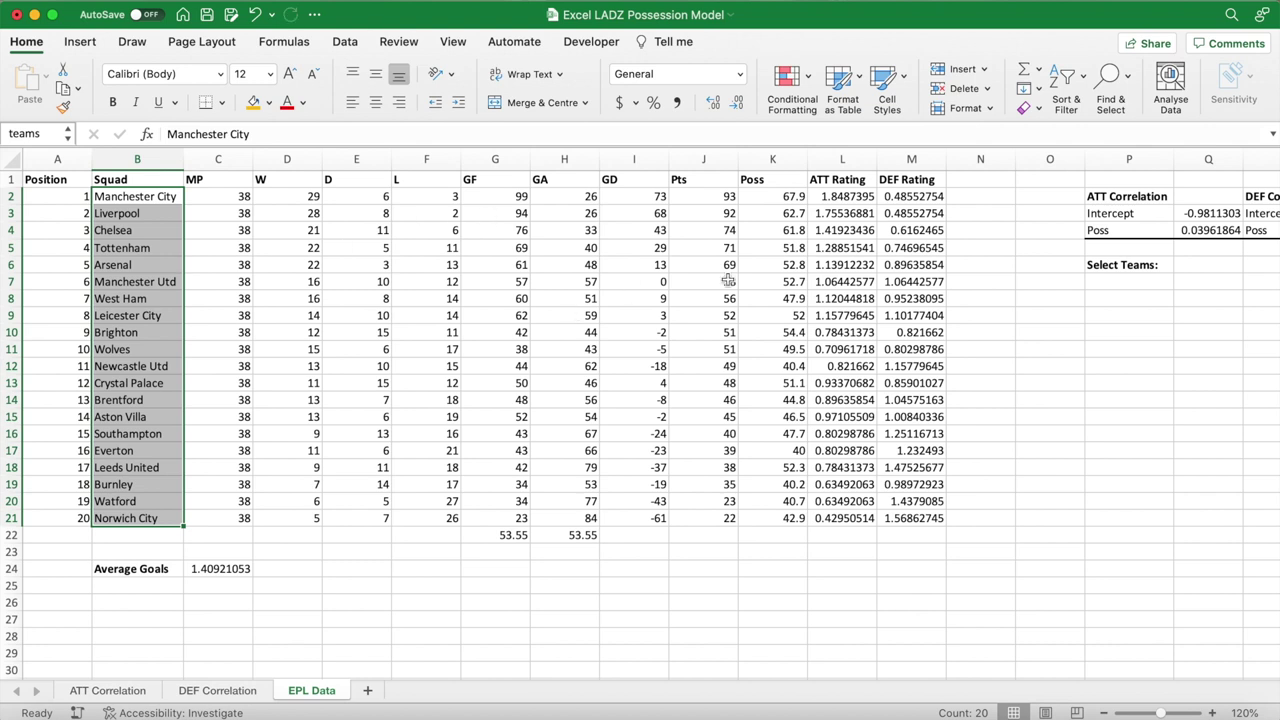
- Fill the two team selection cells P7:P8 with gold and apply all borders to them
drag(1110, 284, 1115, 297)
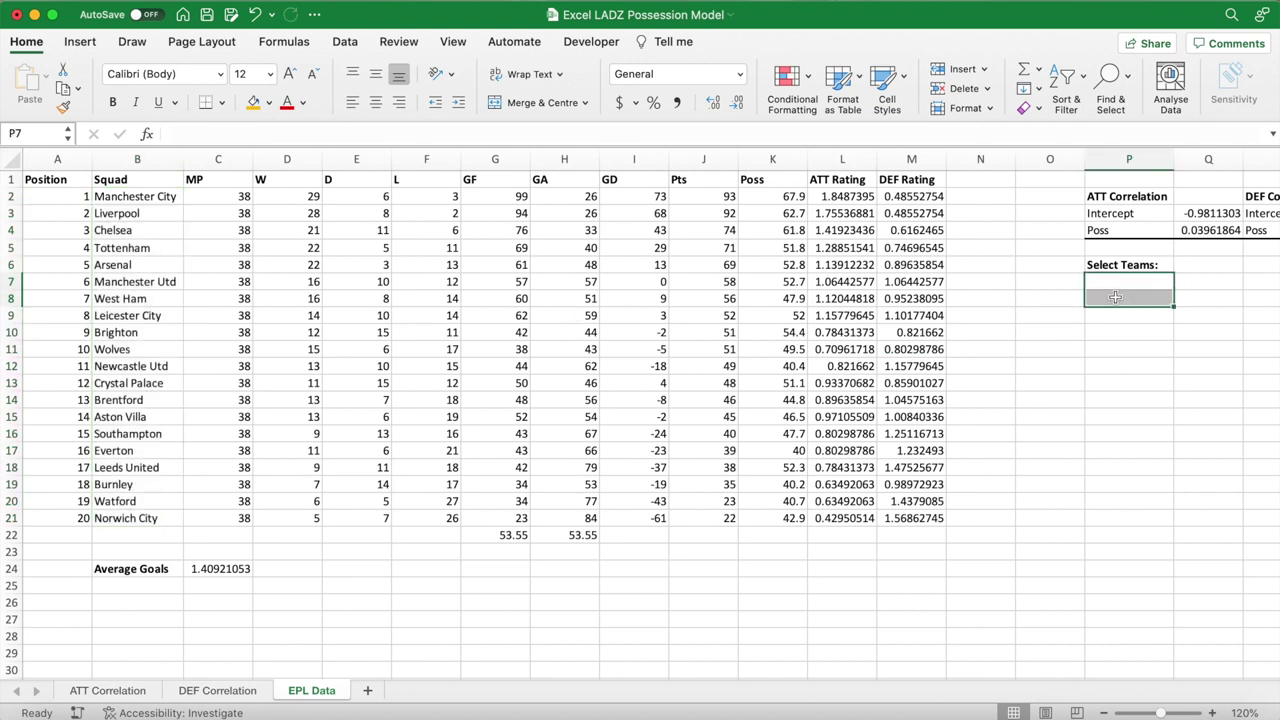
click(253, 102)
click(222, 103)
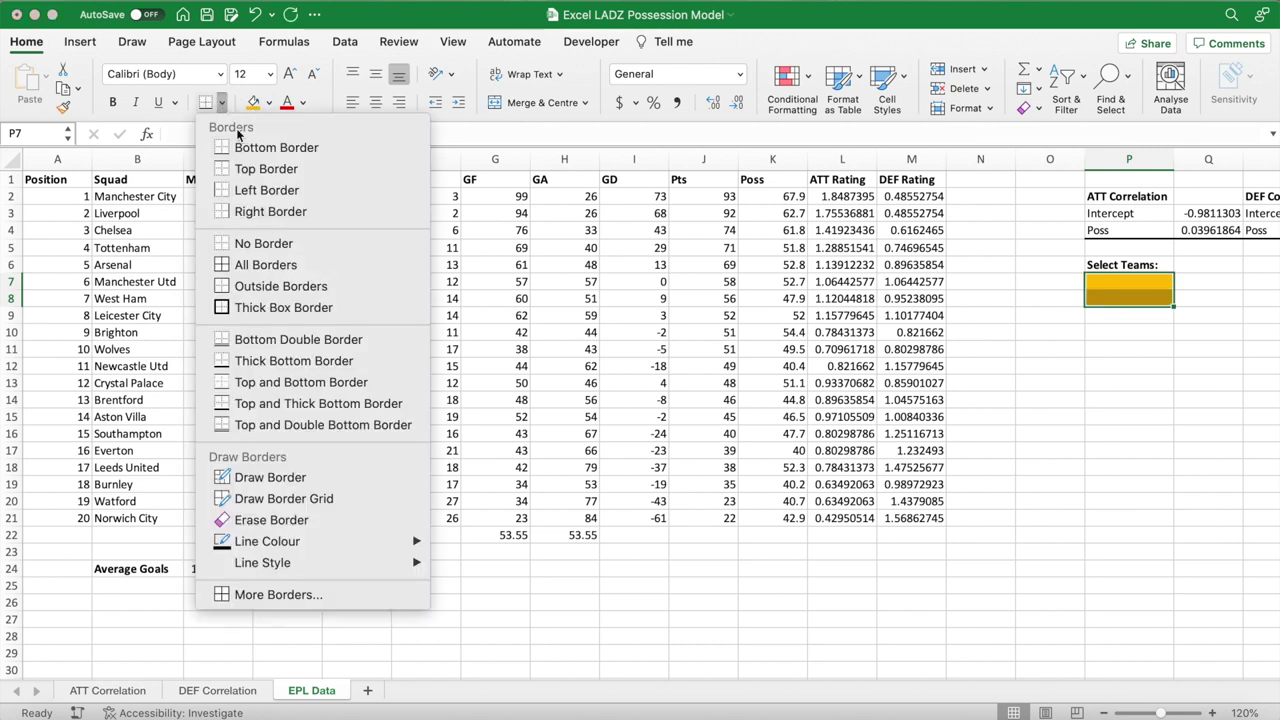
click(266, 265)
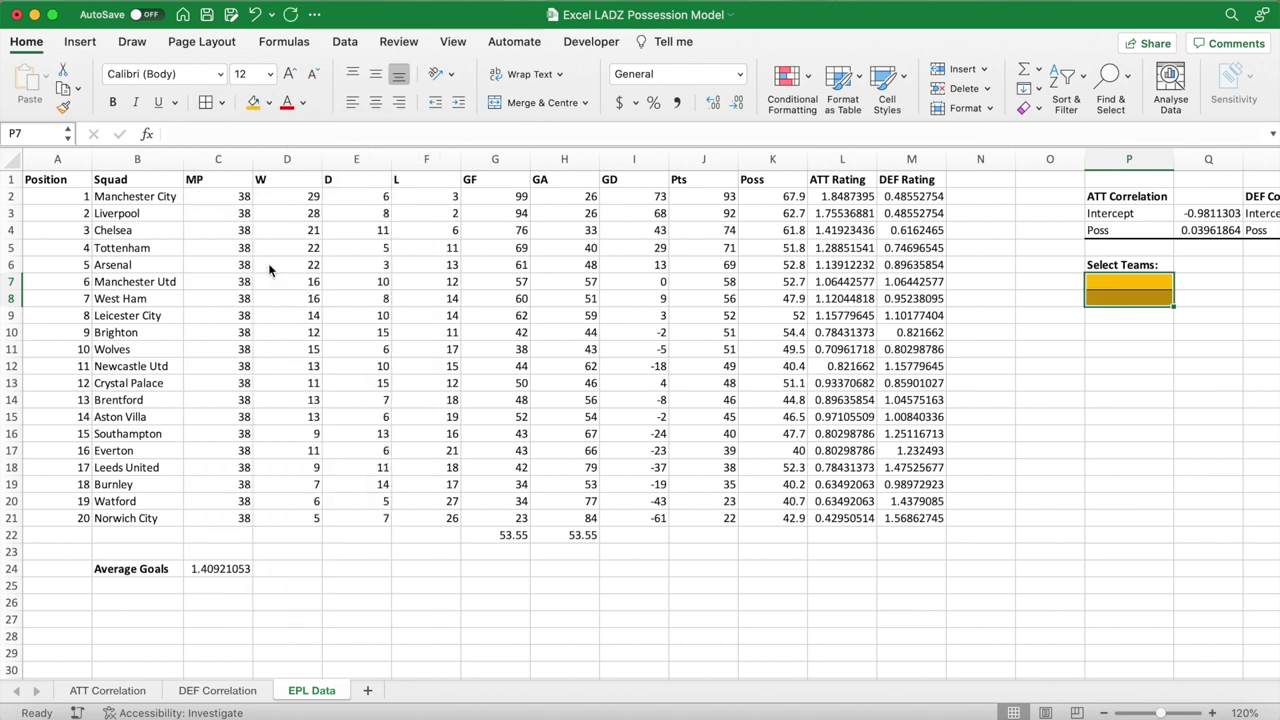
- Add list data validation to P7:P8 using the source =teams, with an in-cell drop-down
click(352, 45)
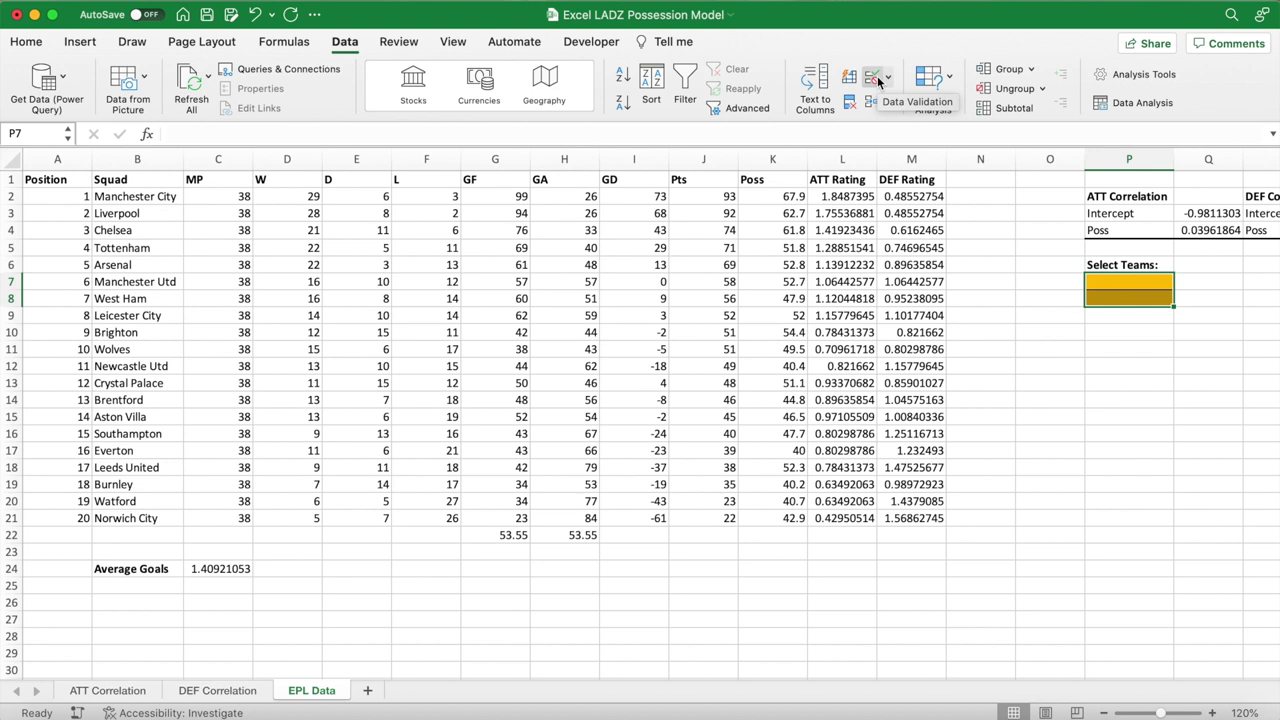
click(876, 80)
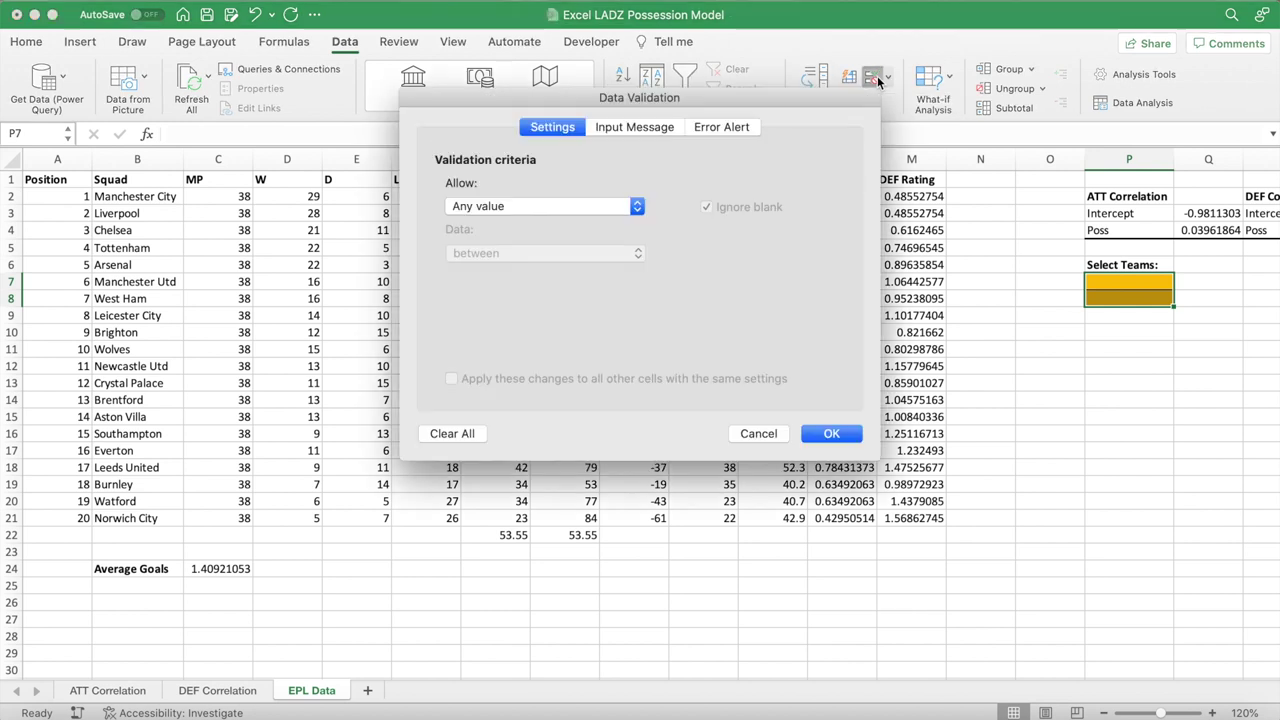
click(634, 206)
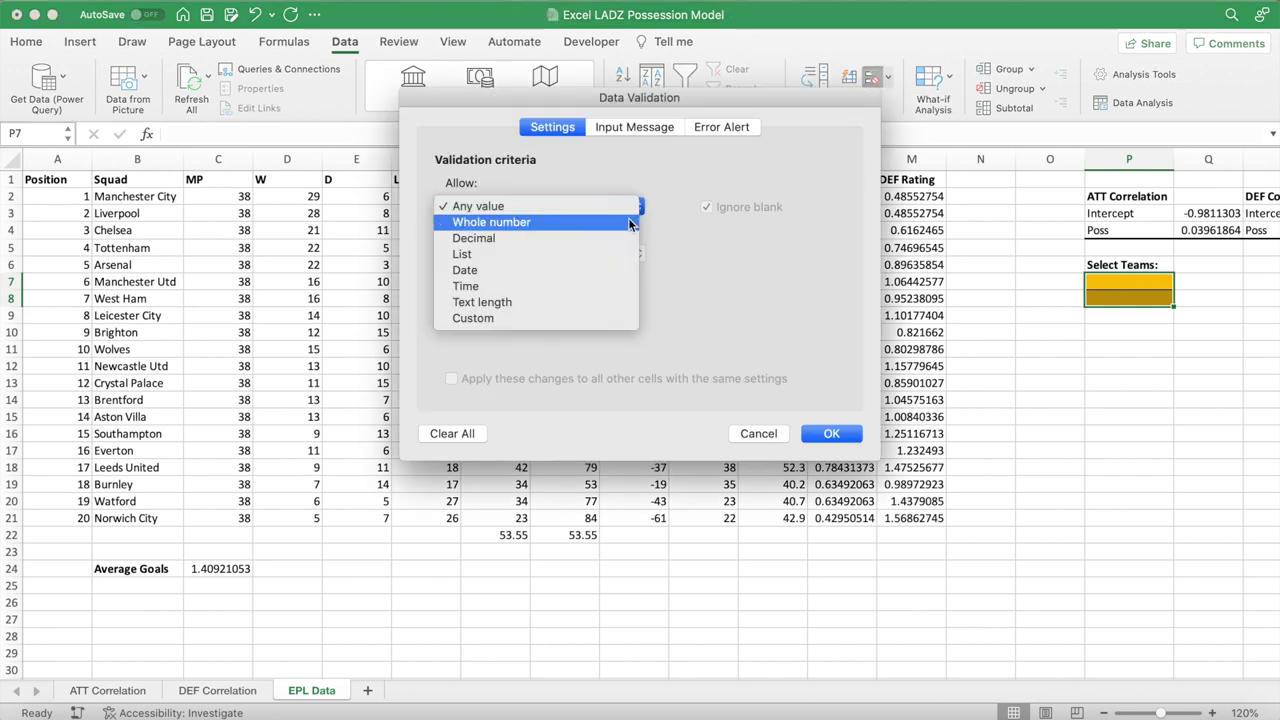
click(629, 254)
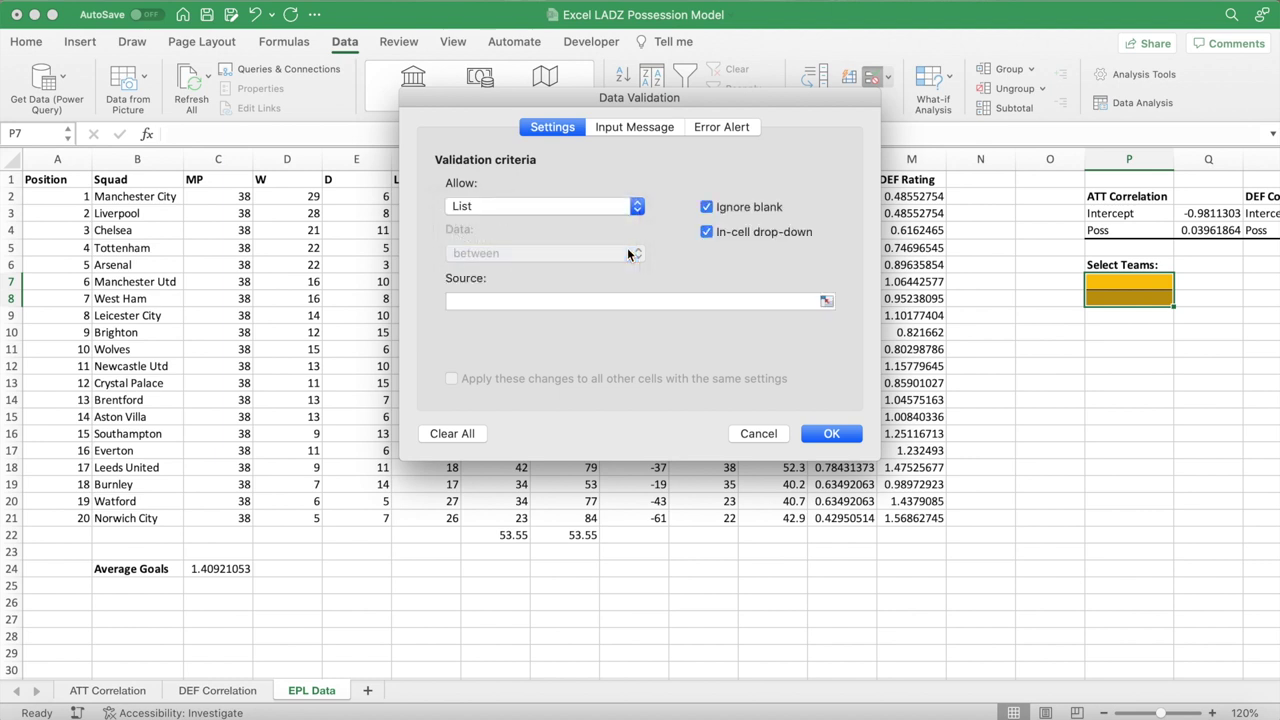
click(622, 300)
text(=teams)
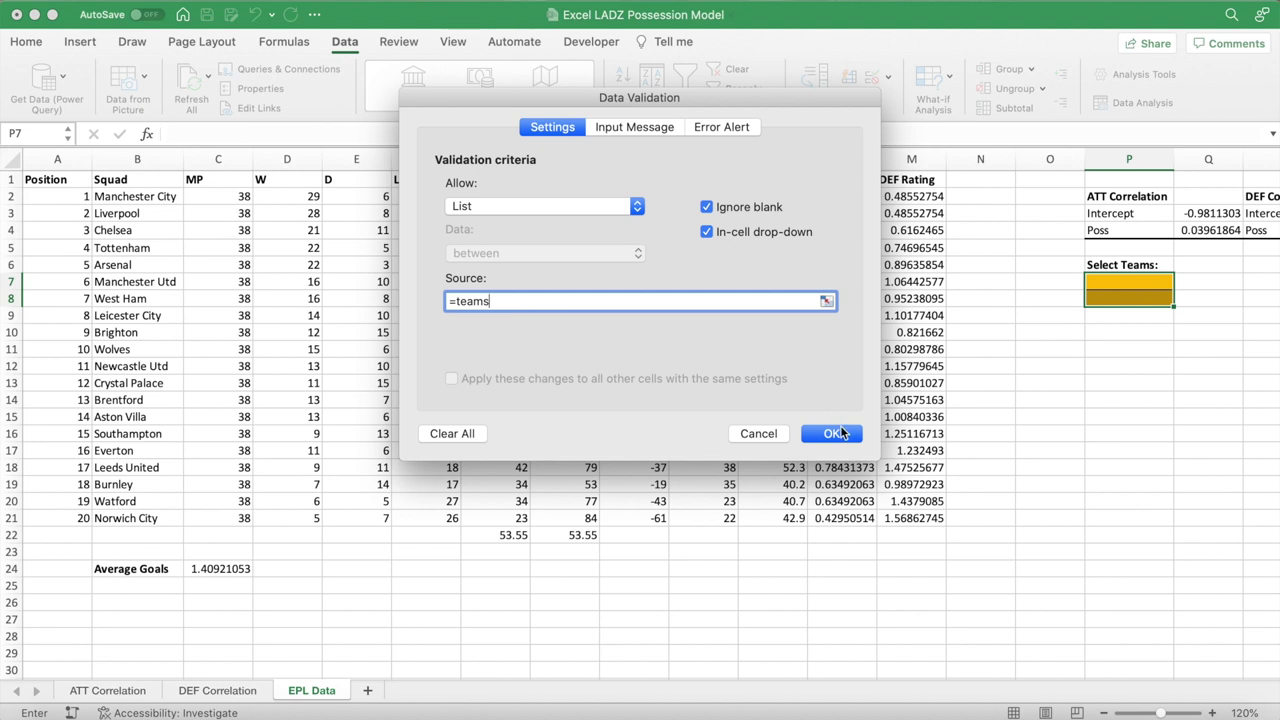
click(835, 433)
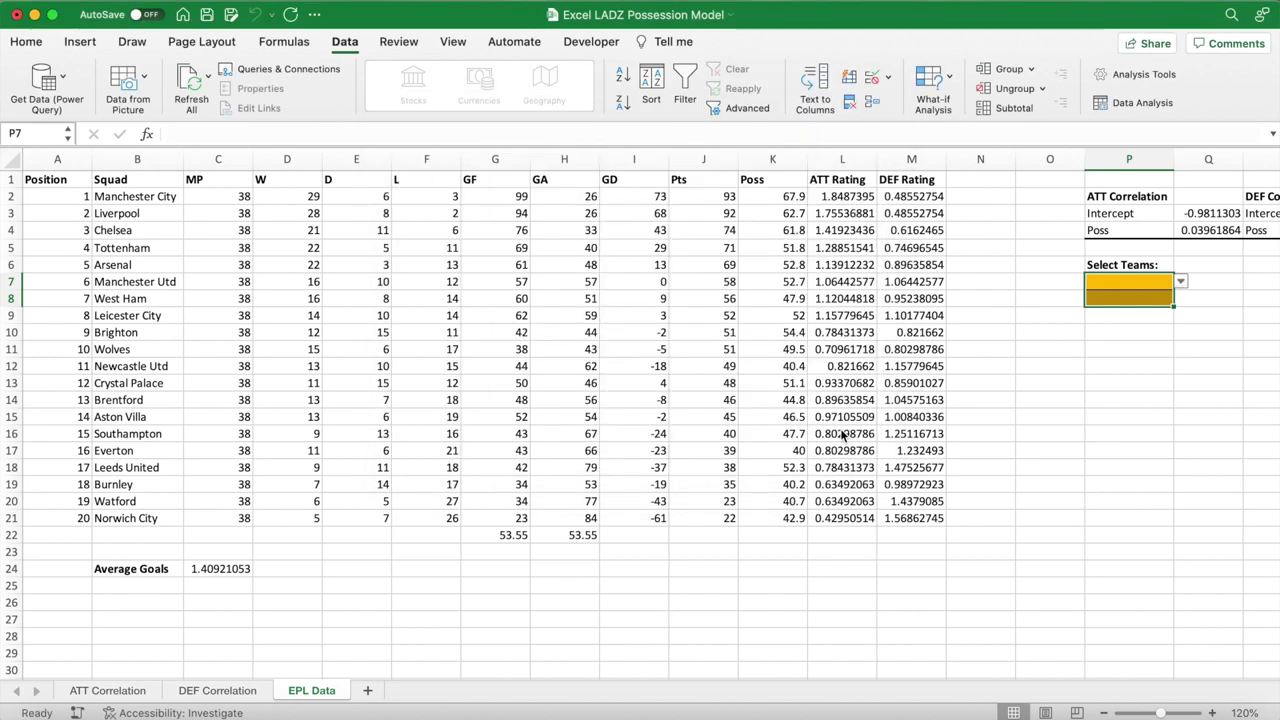
click(1101, 349)
- Choose Chelsea in P7 and Leicester City in P8 from the team drop-down lists
click(1134, 282)
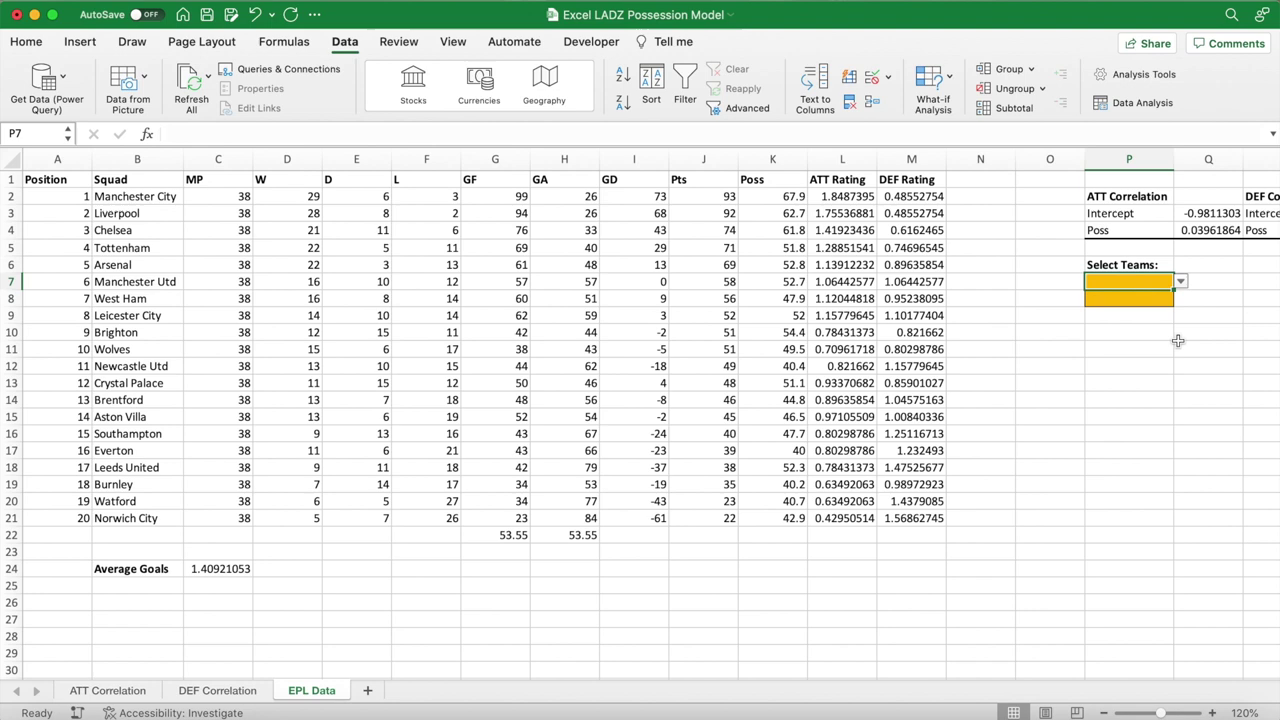
scroll(1177, 340, right, 3)
scroll(1177, 340, right, 2)
click(967, 282)
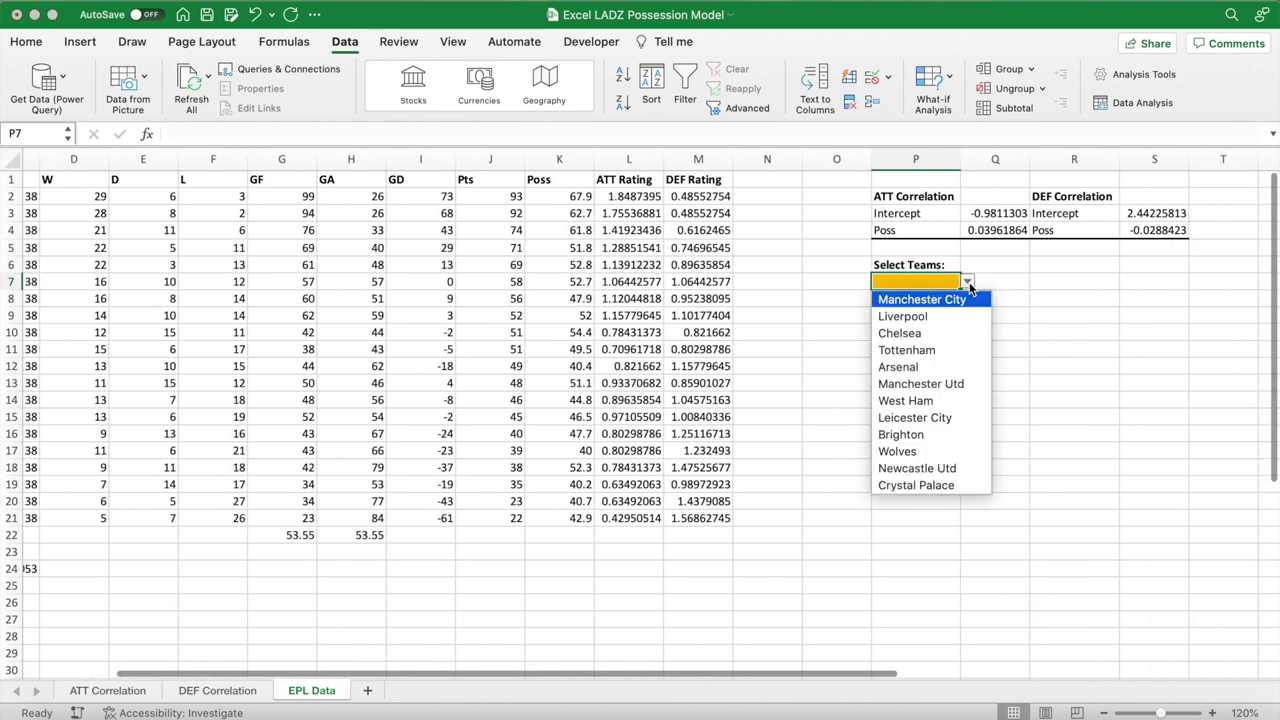
click(947, 333)
click(942, 301)
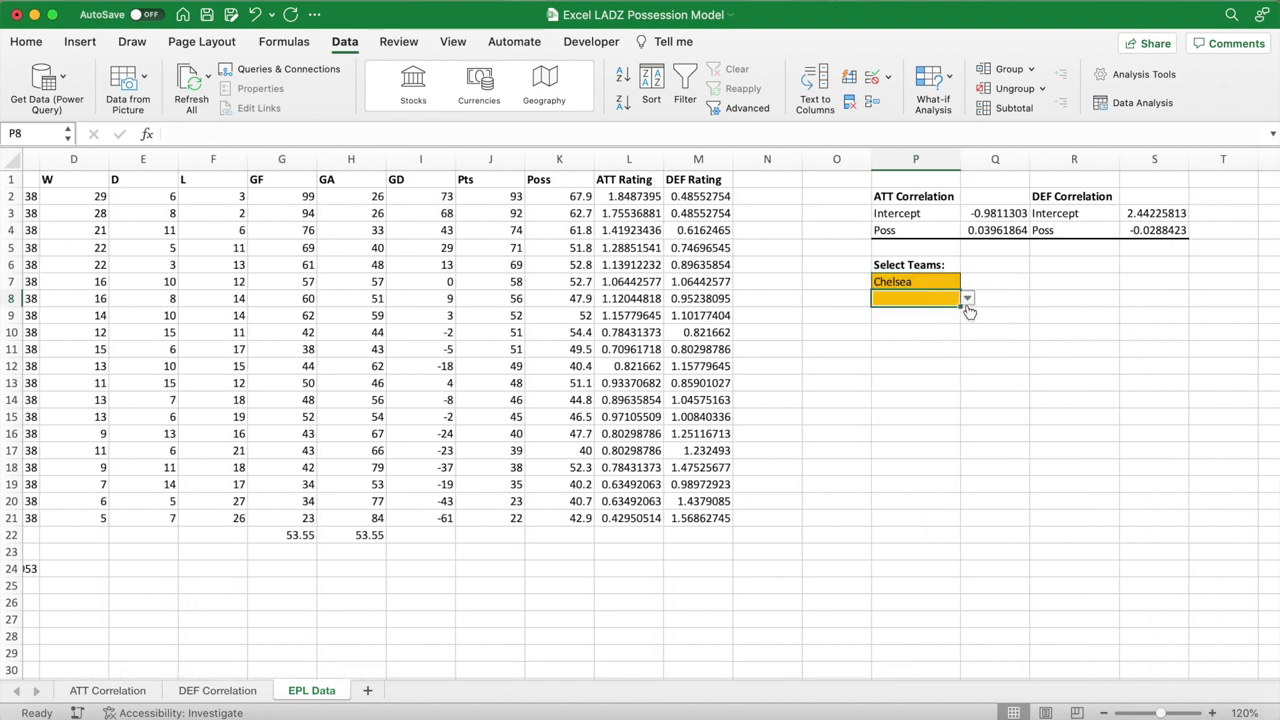
click(968, 299)
click(933, 433)
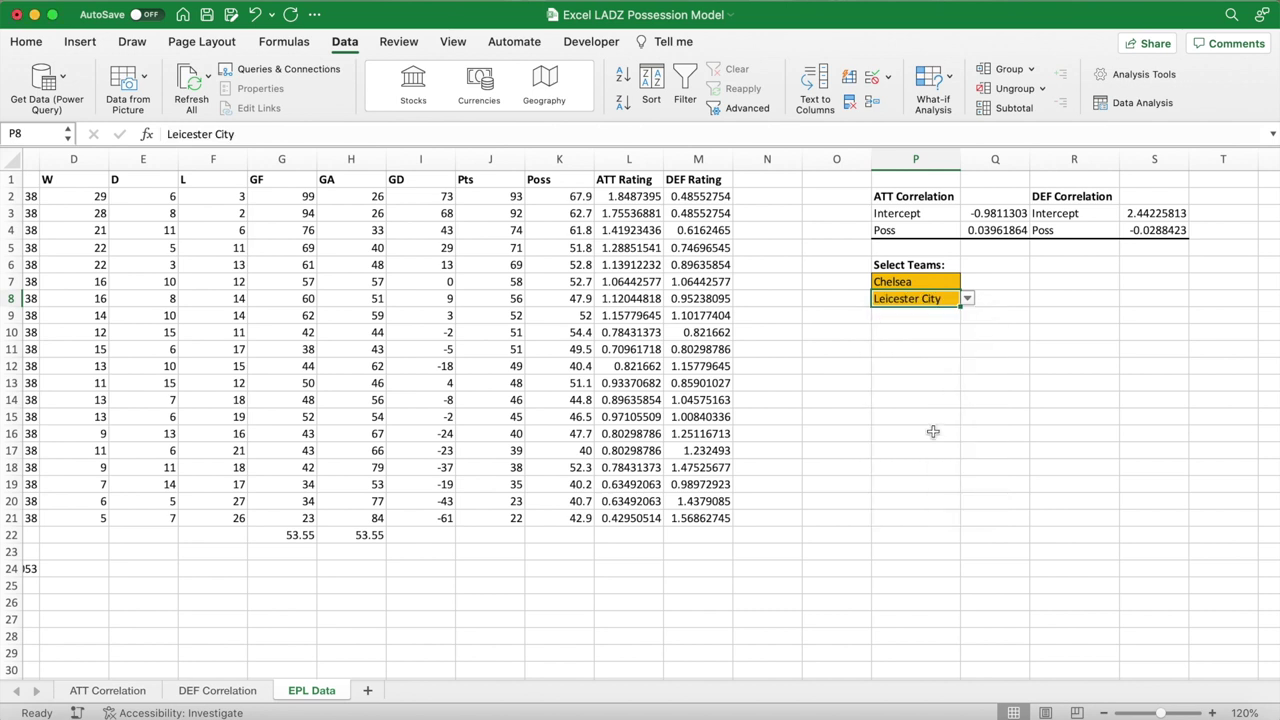
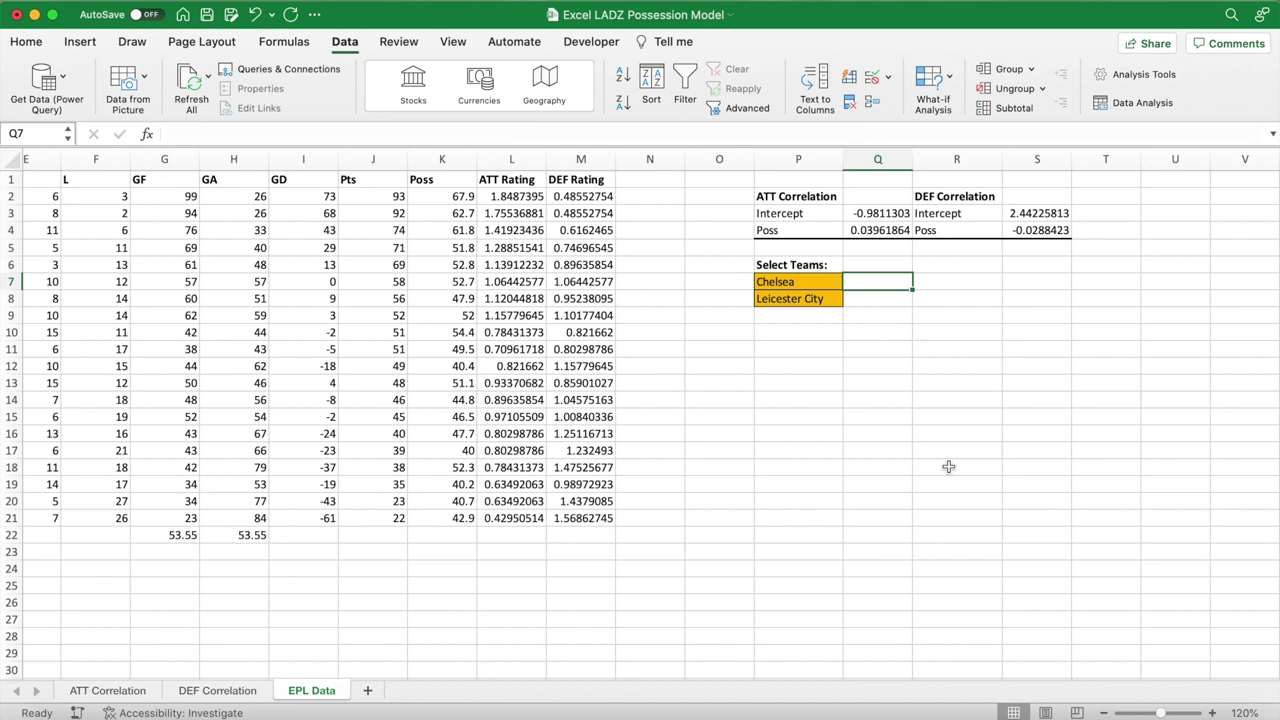
- Enter the header "Possession" in cell Q6, beside the Select Teams label
key(Up)
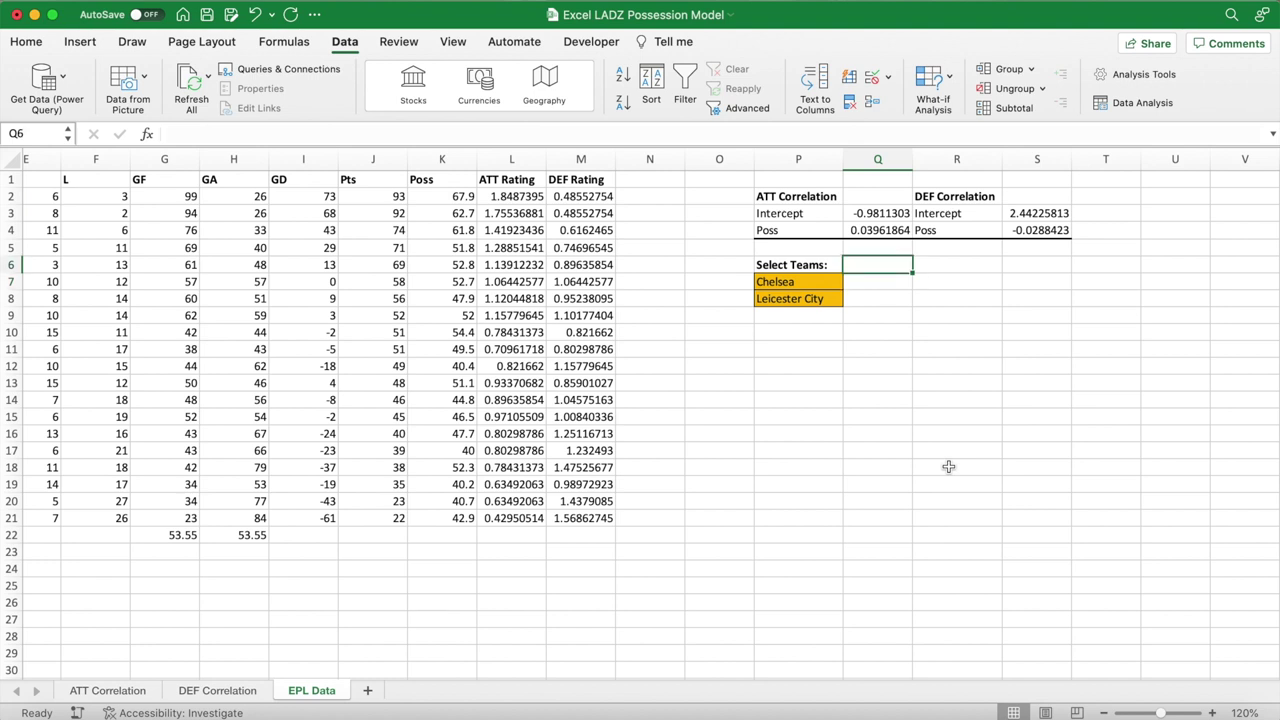
text(Po)
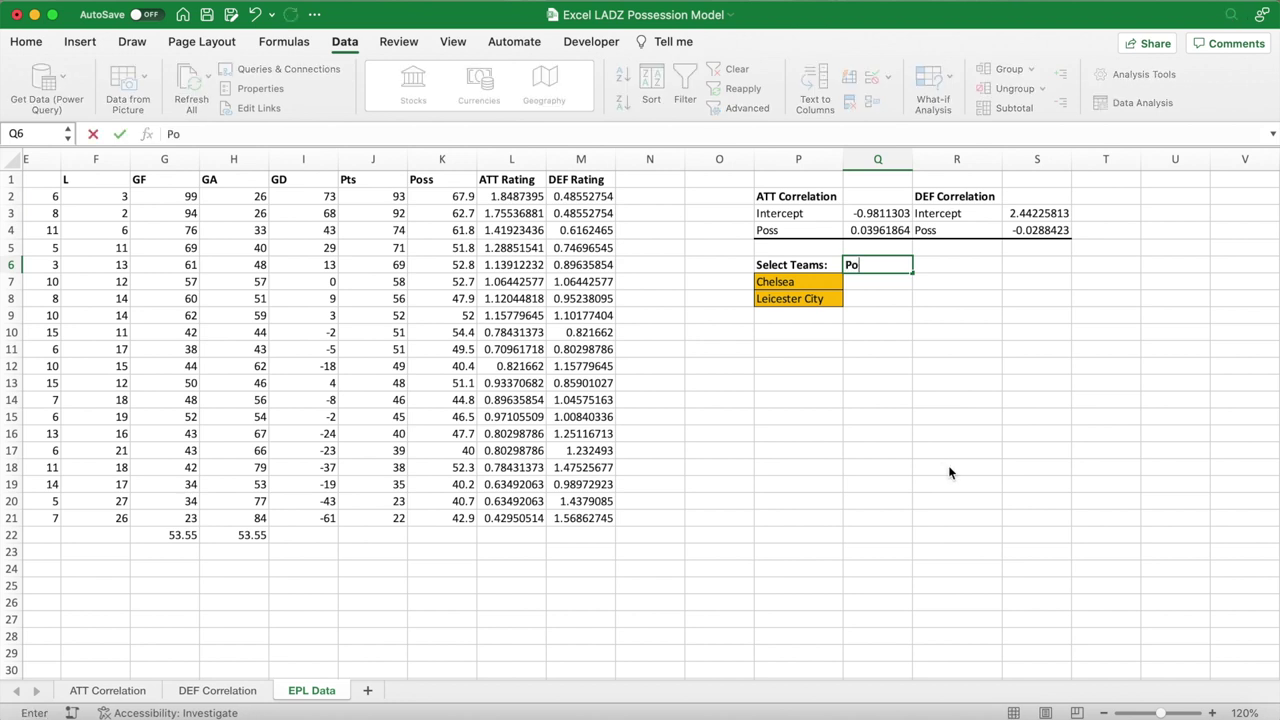
text(ssession)
key(Return)
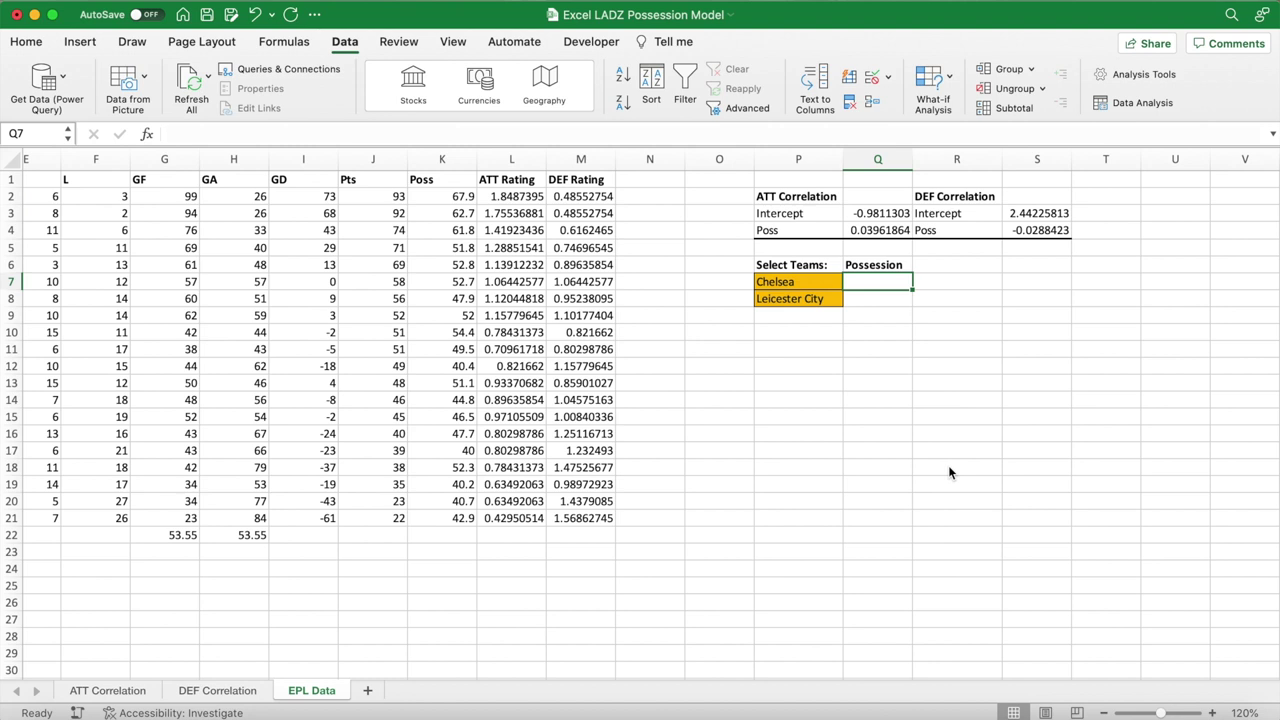
- Enter =XLOOKUP($P7,teams,$K$2:$K$21) in Q7 to look up the first selected team's possession
text(=xlookup()
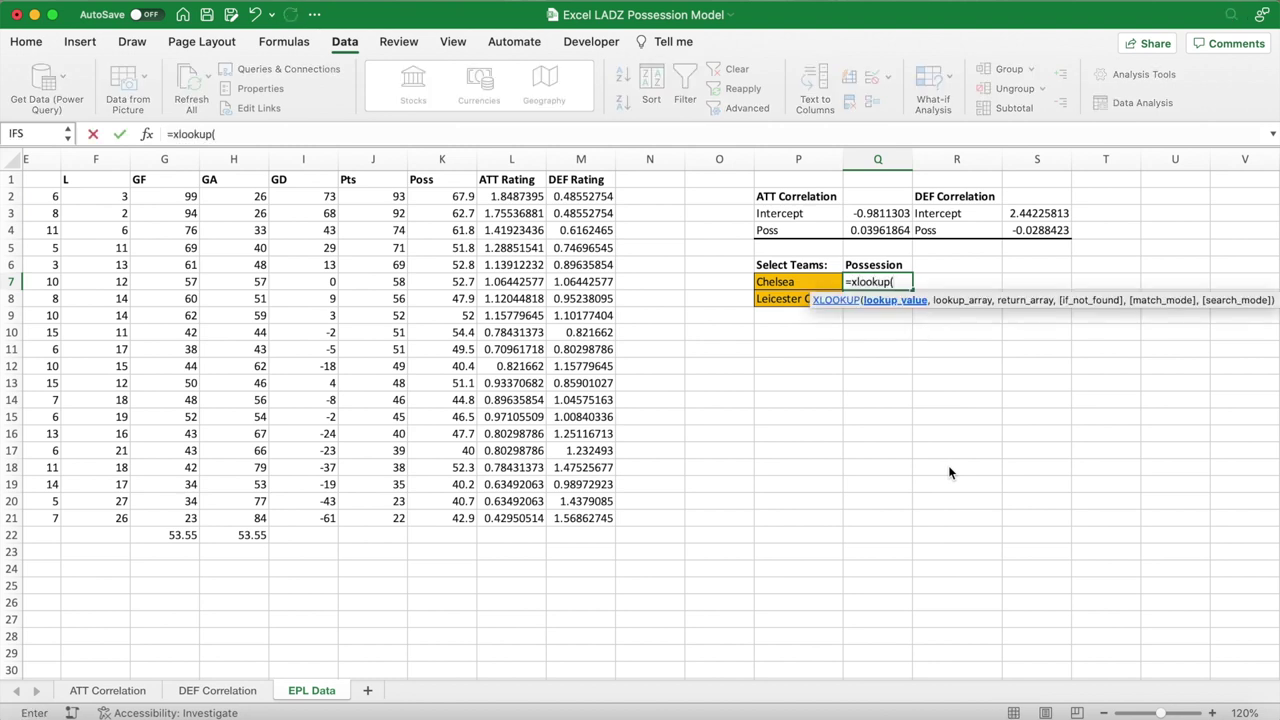
click(815, 281)
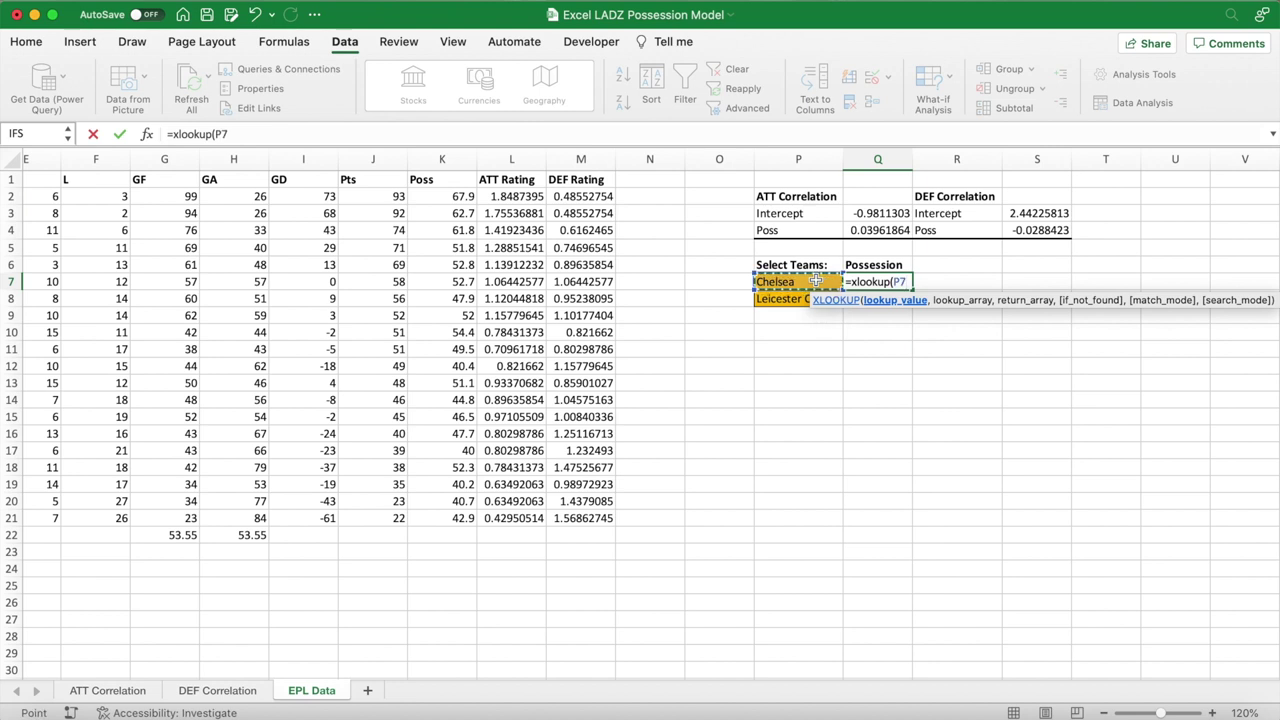
text(,)
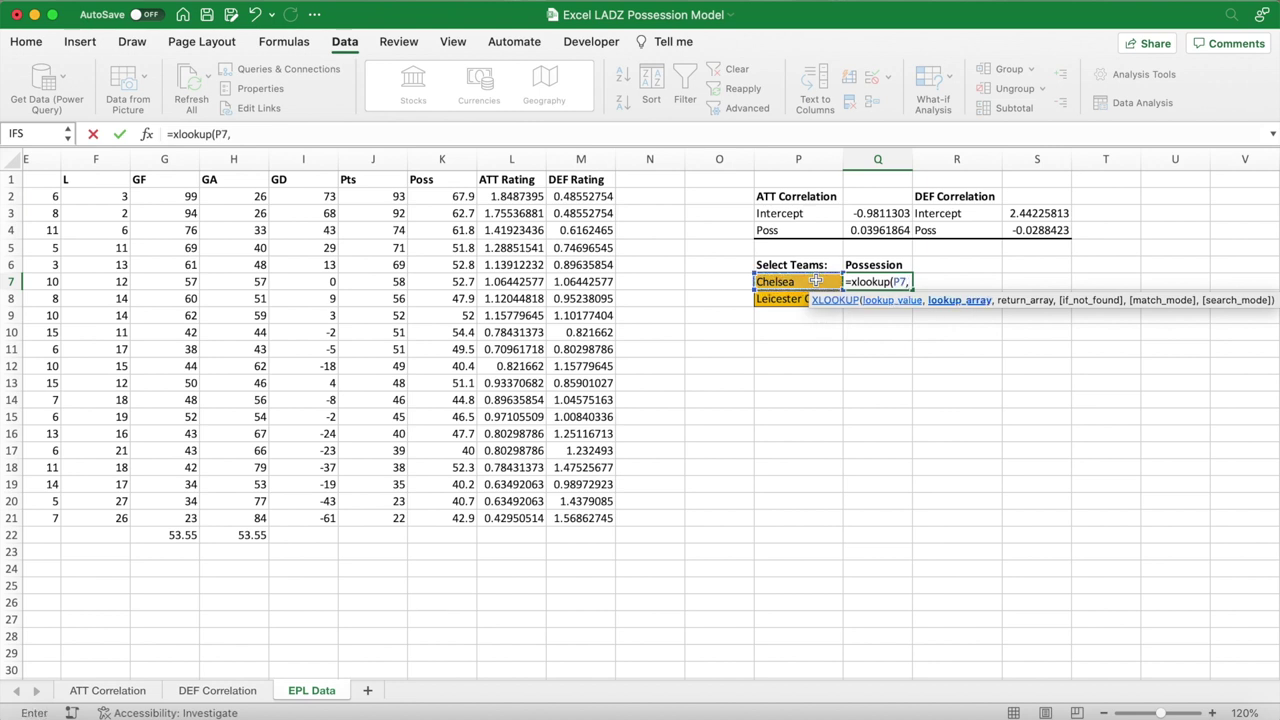
text(teams)
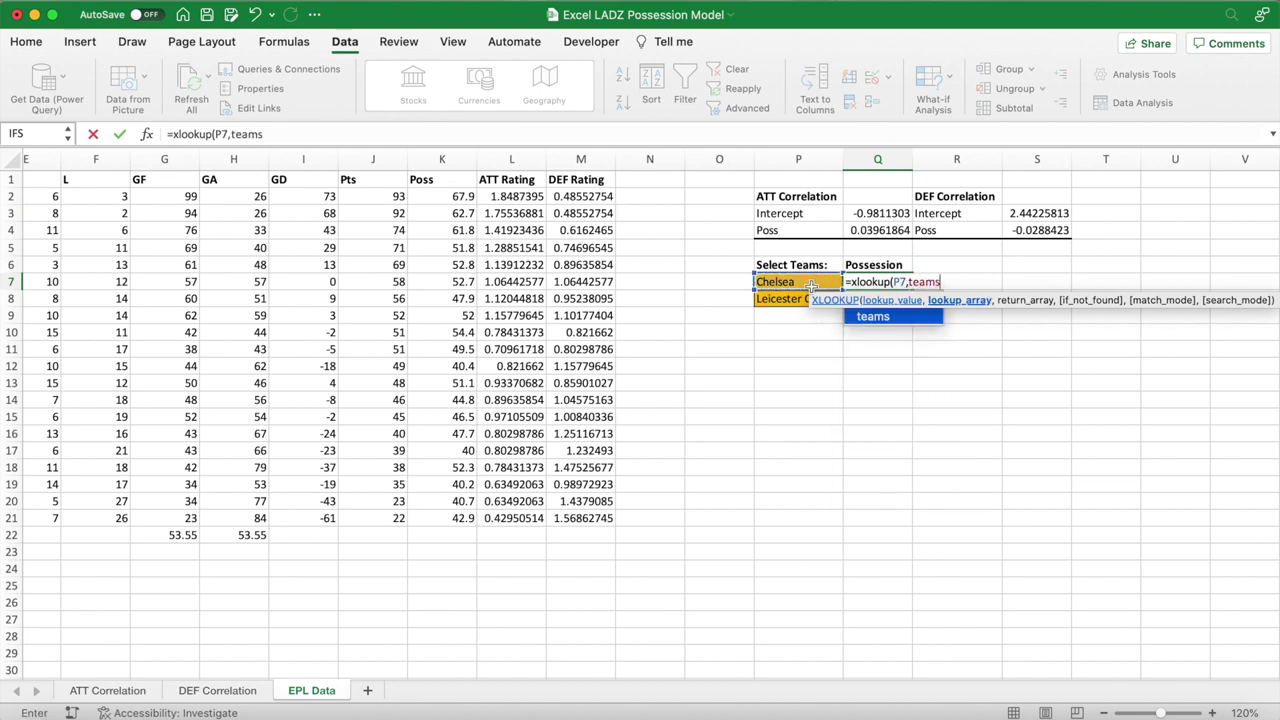
text(,)
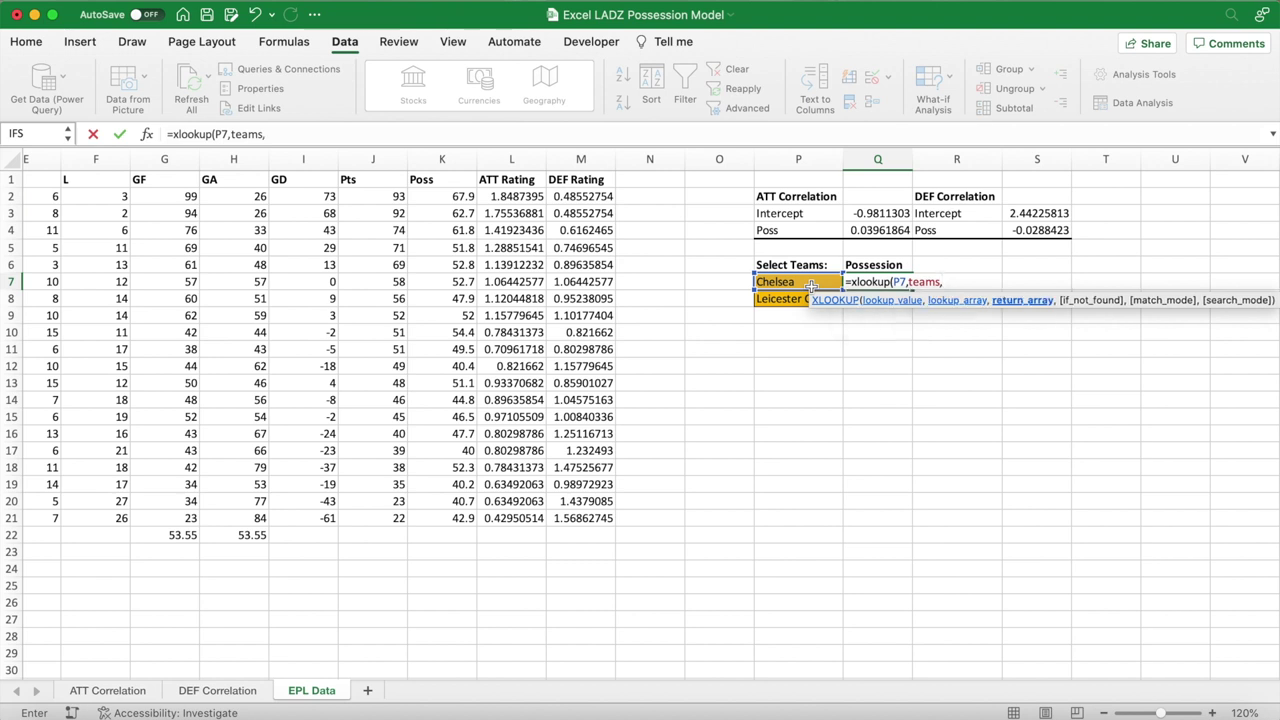
drag(453, 198, 462, 516)
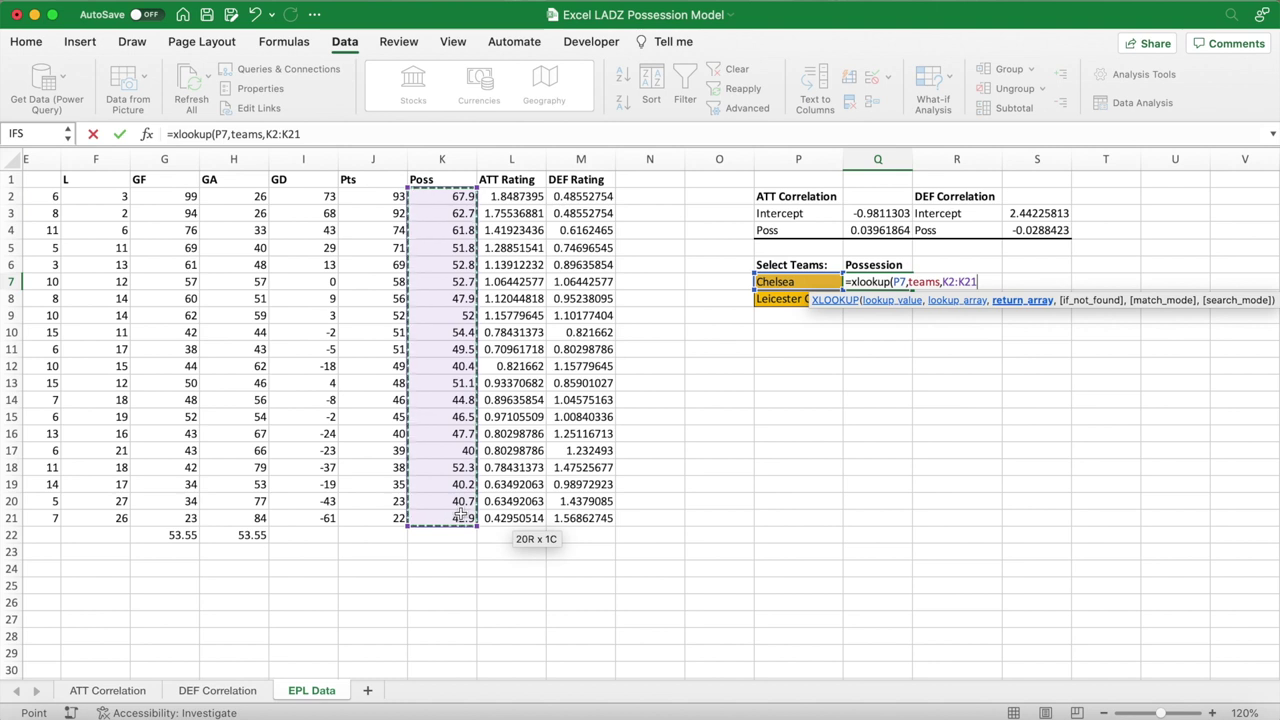
key(F4)
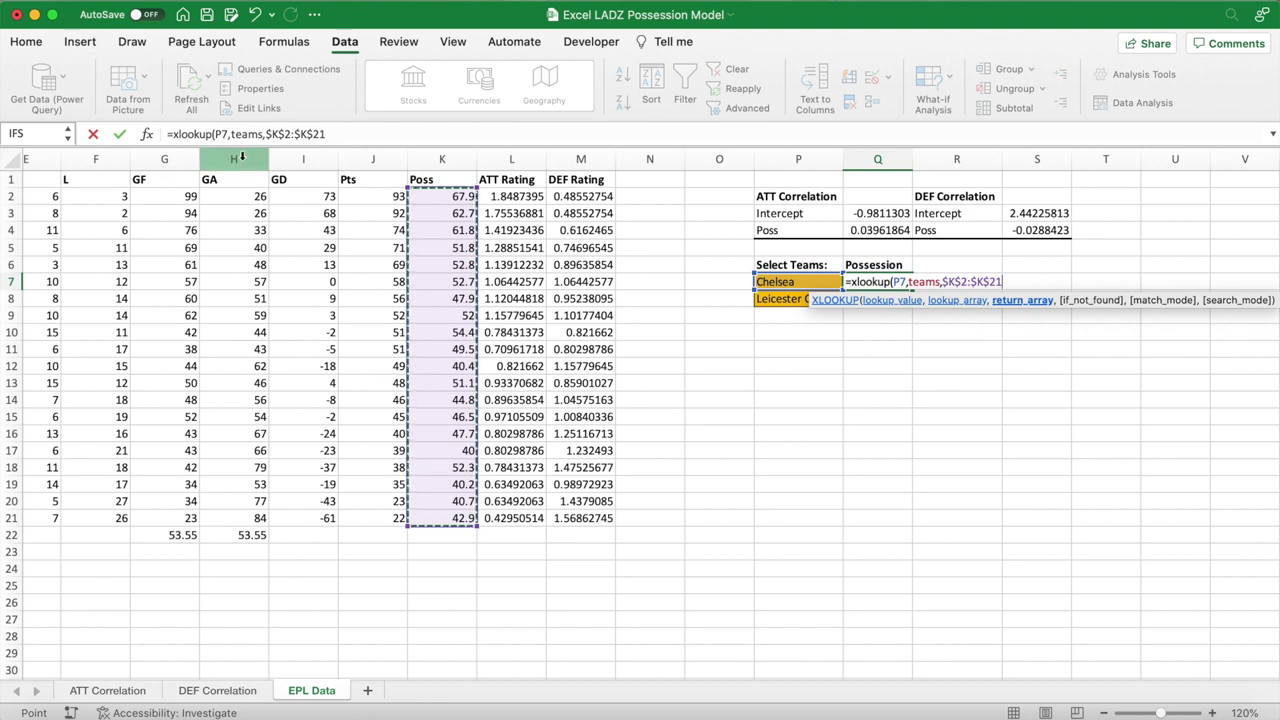
click(214, 134)
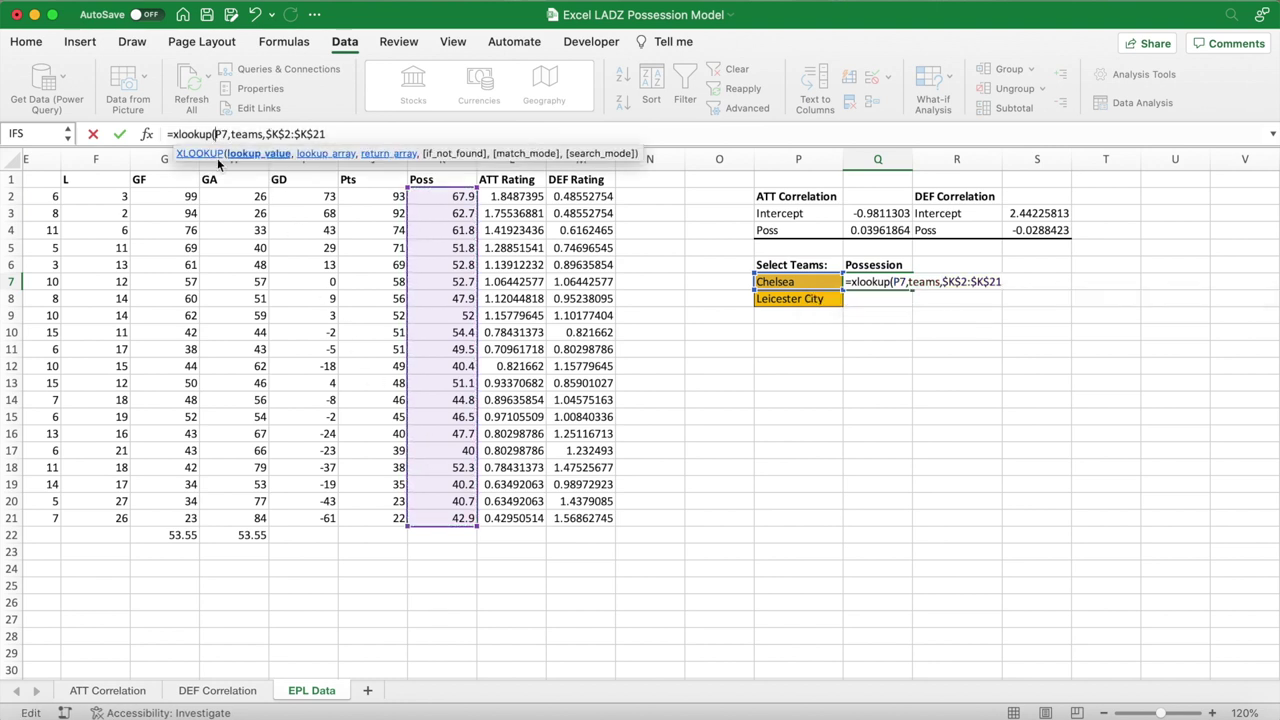
text($21)
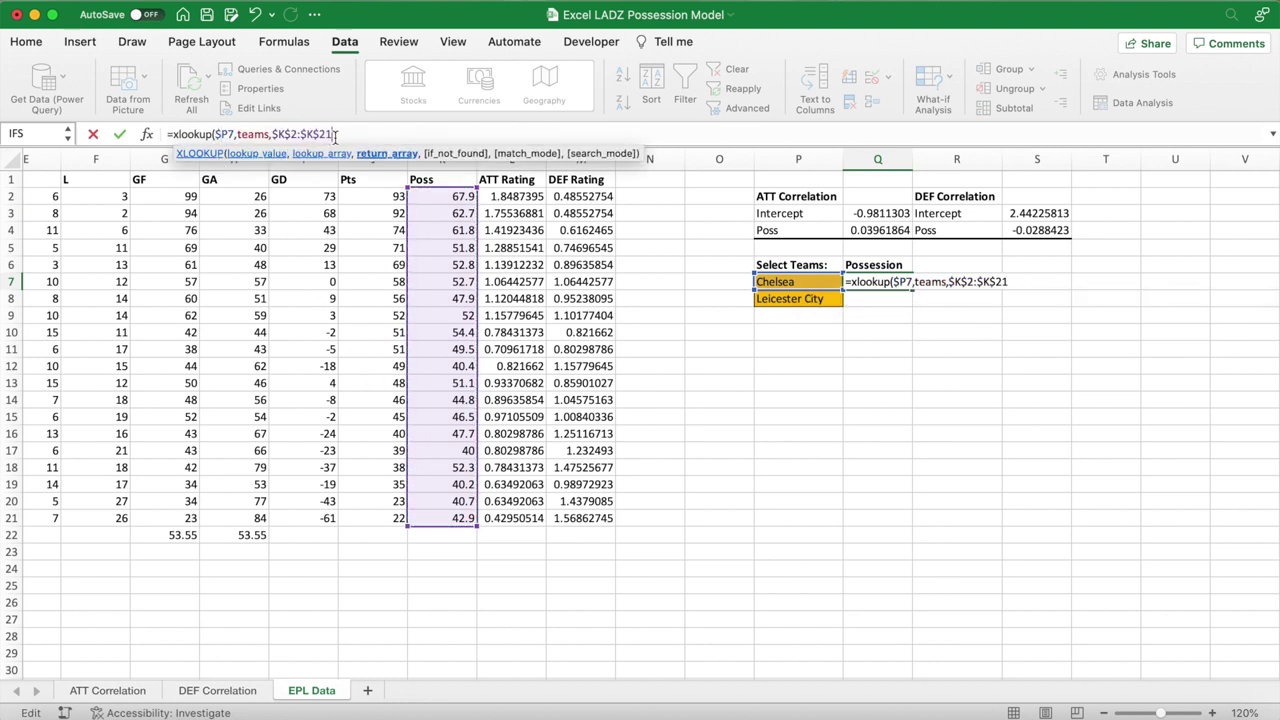
text())
key(Return)
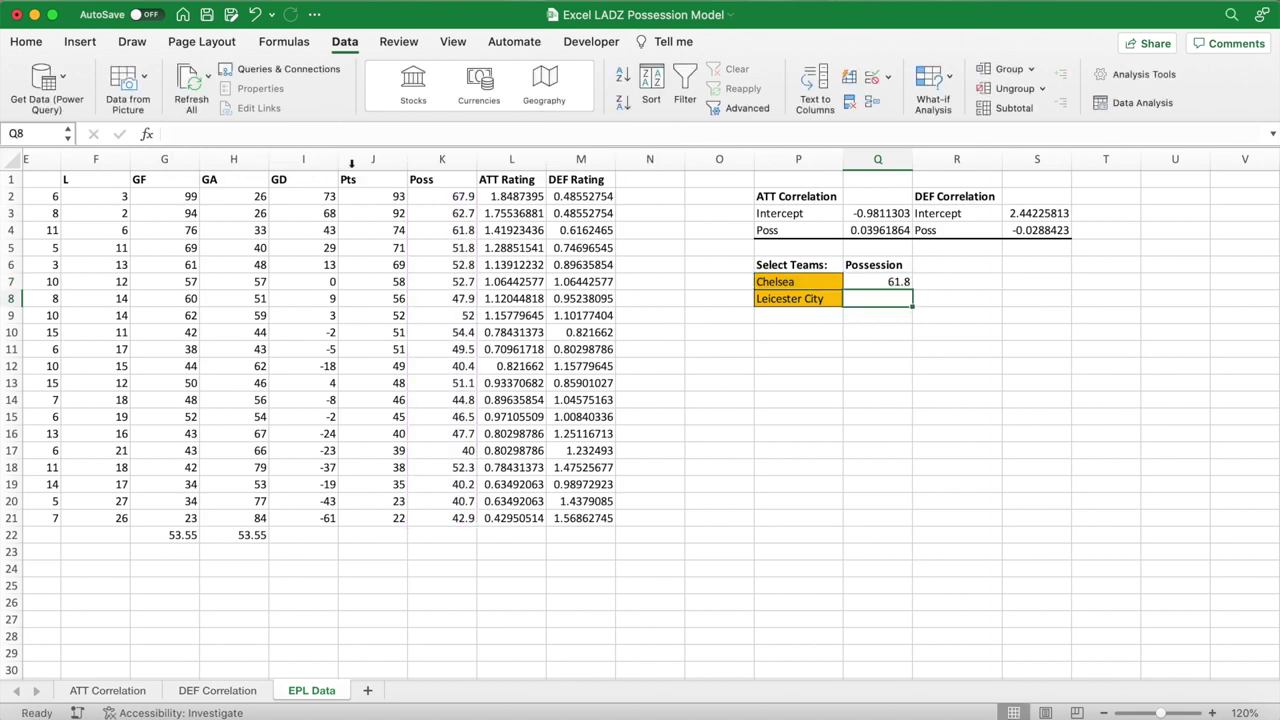
- Change the first selected team in P7 to Liverpool and check the possession lookup against the Poss column
scroll(313, 215, left, 5)
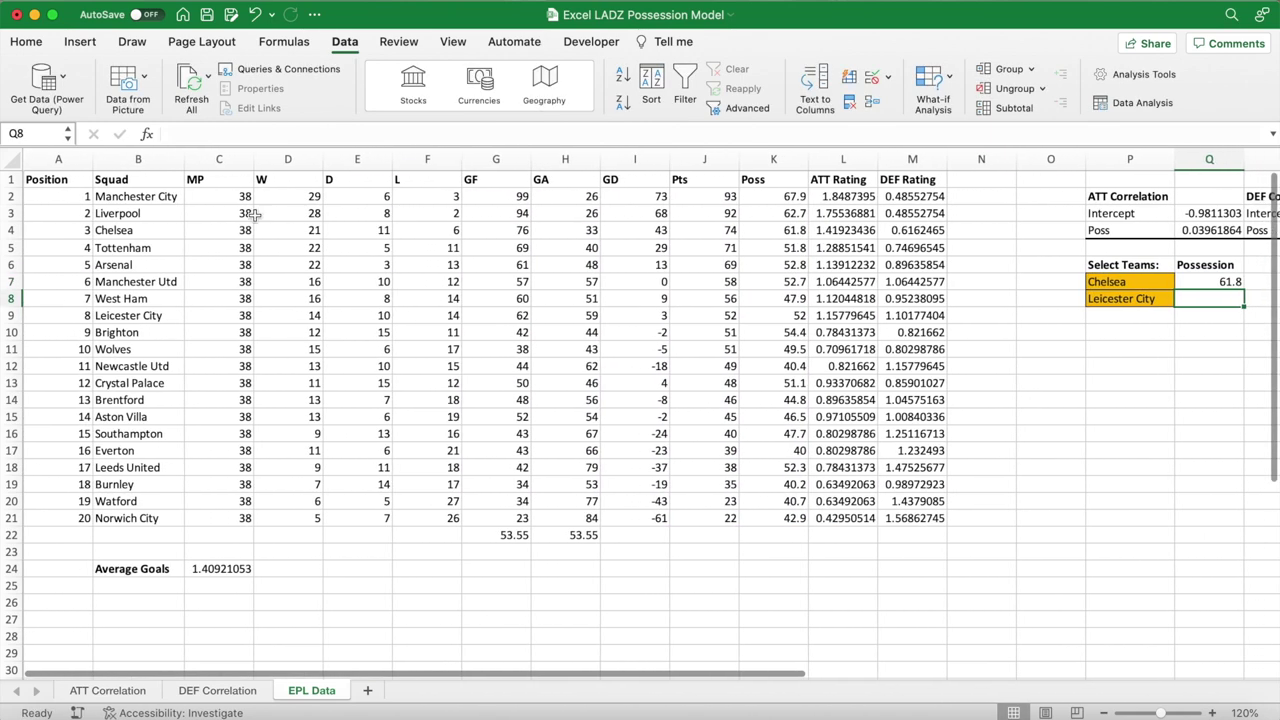
click(145, 231)
click(770, 236)
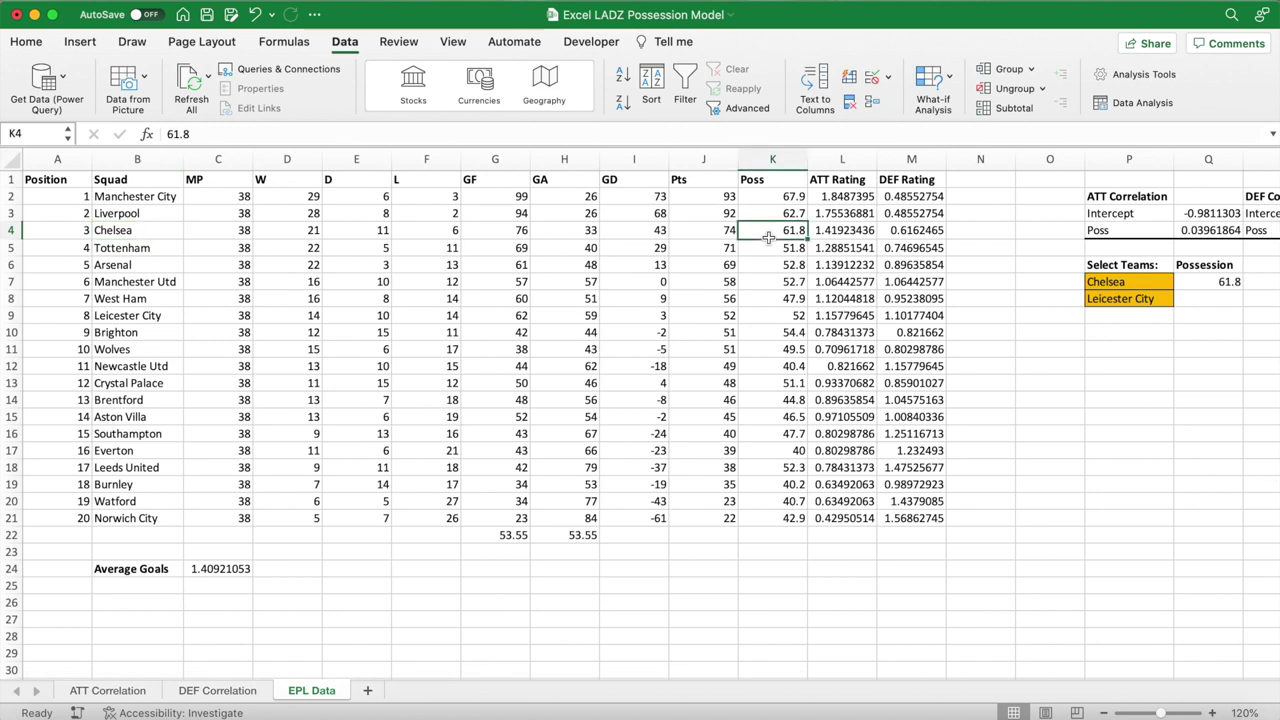
click(1127, 287)
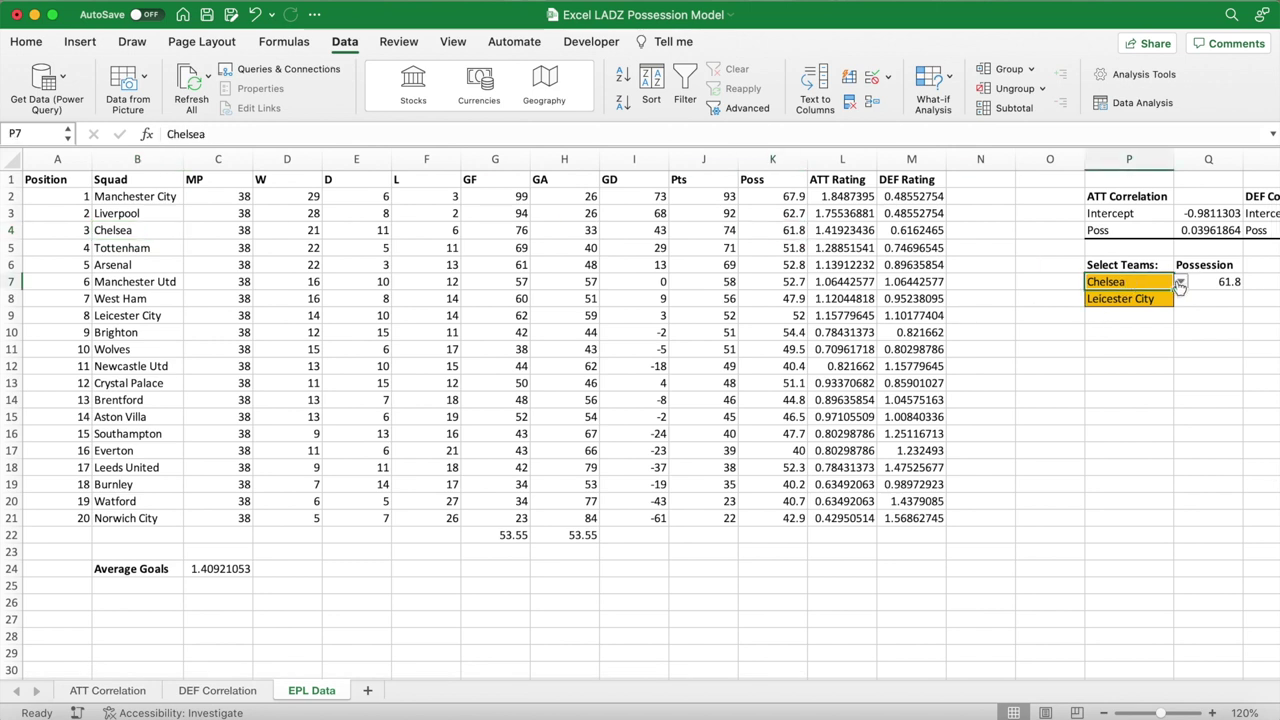
click(1180, 283)
click(1165, 312)
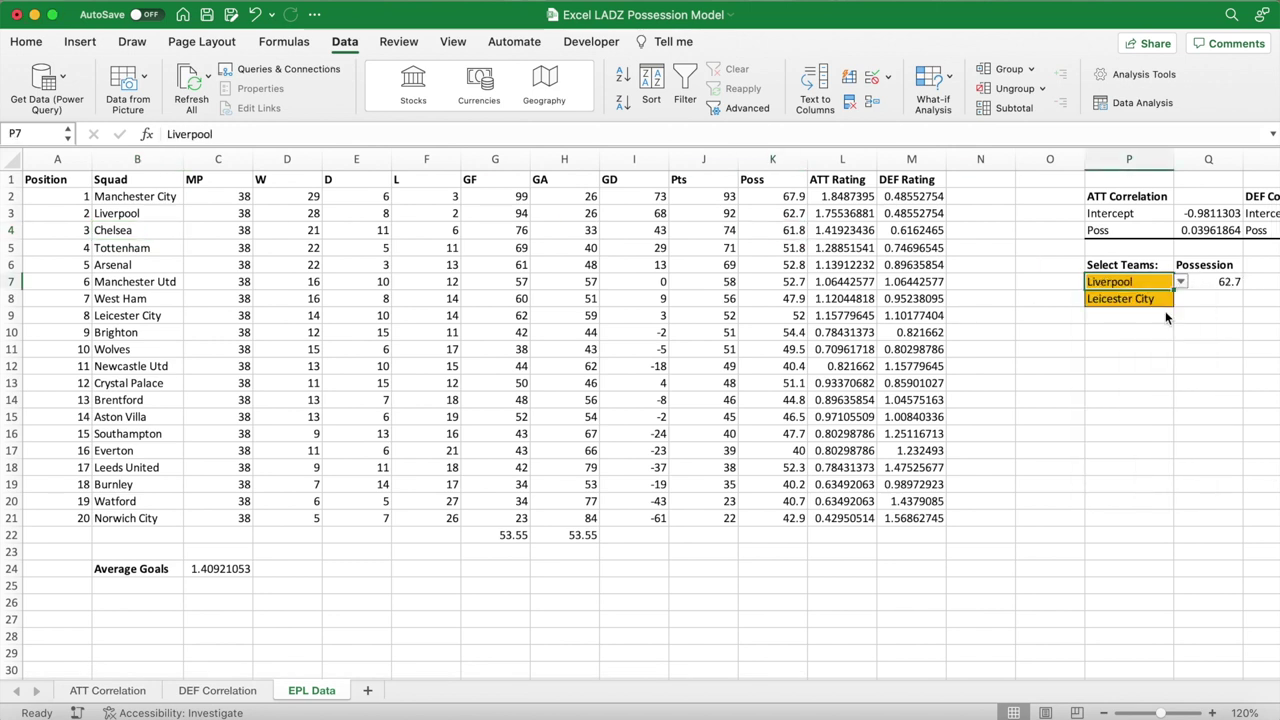
click(786, 213)
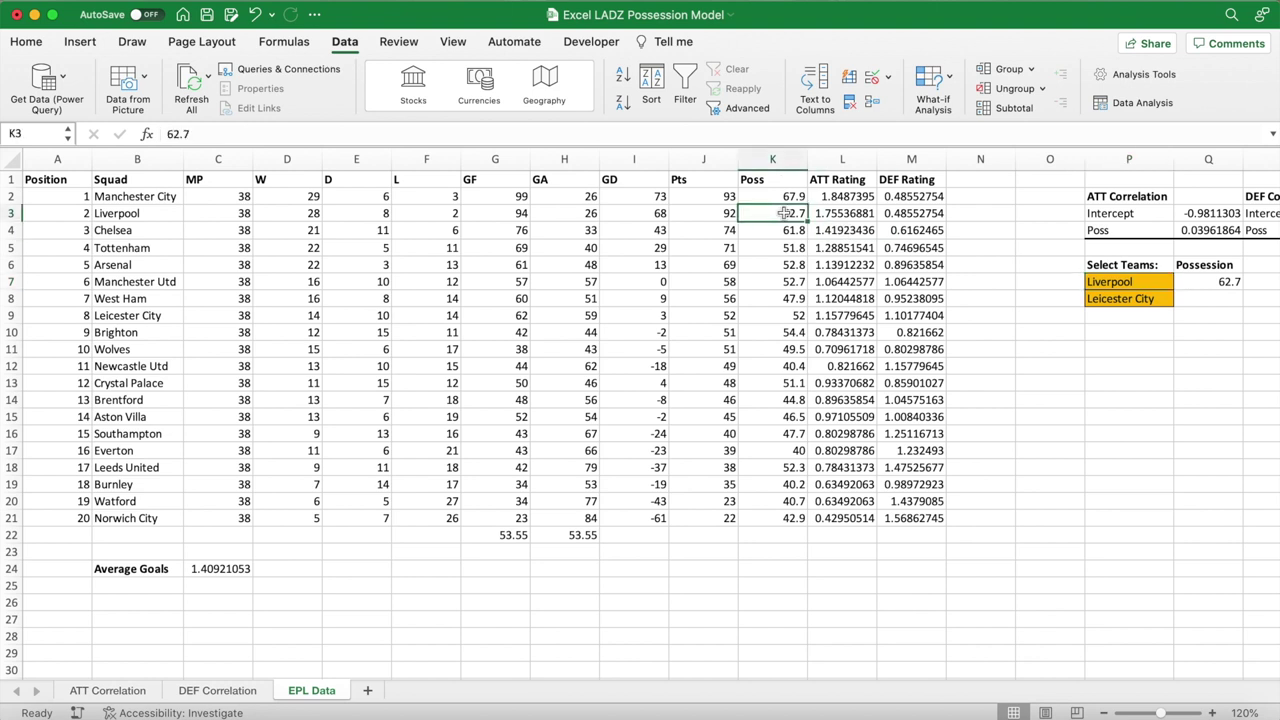
- Copy the possession lookup formula from Q7 down to Q8 and check it against Leicester City's Poss value
click(1205, 284)
drag(1245, 290, 1246, 303)
click(1232, 300)
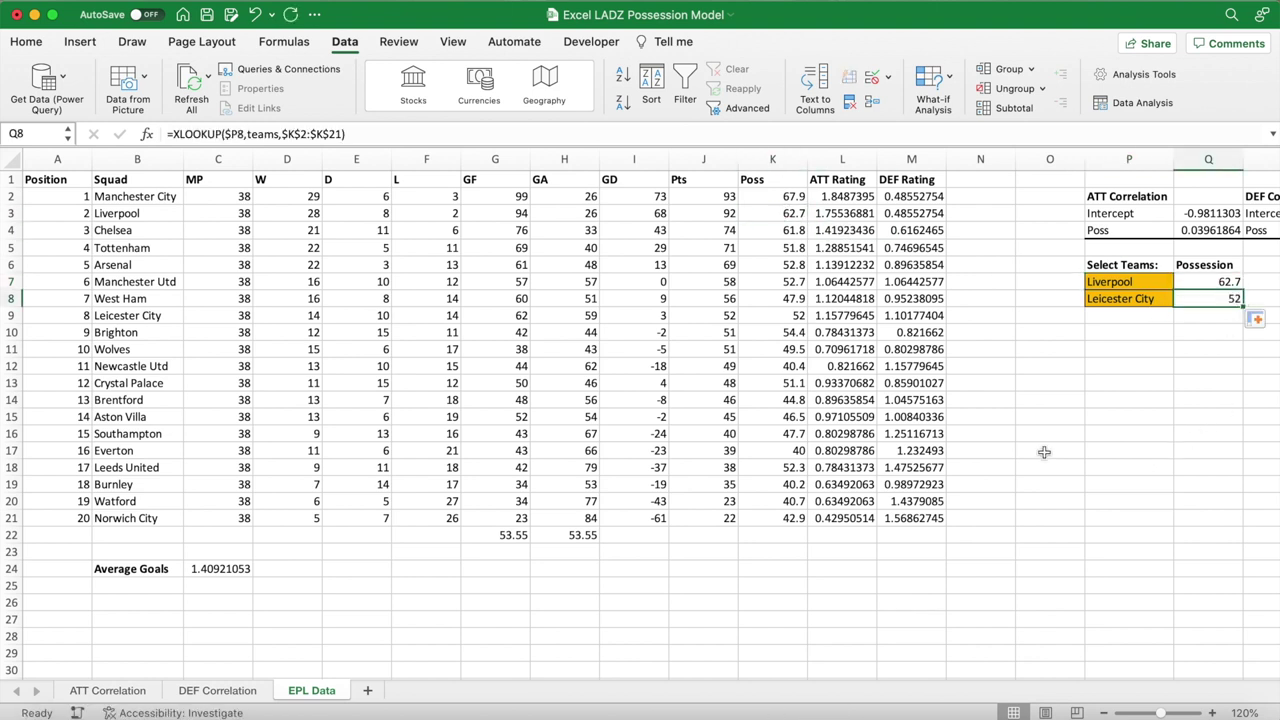
click(797, 315)
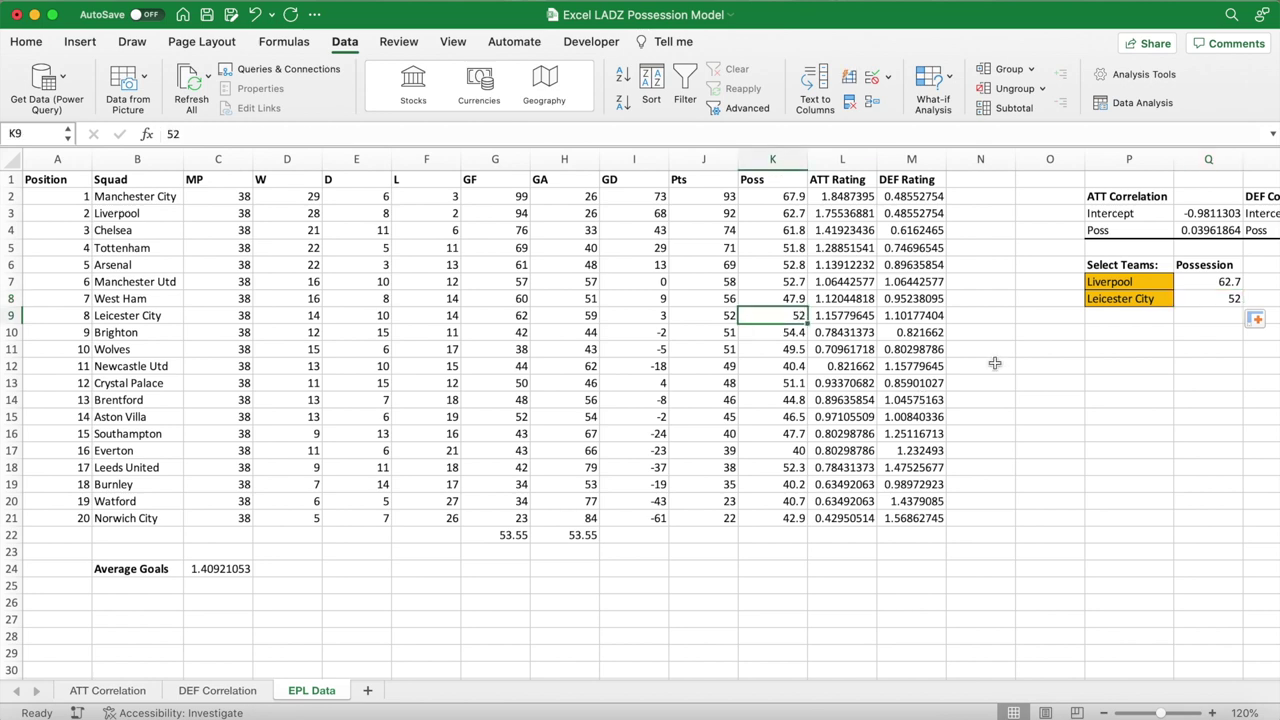
scroll(995, 363, right, 6)
click(860, 287)
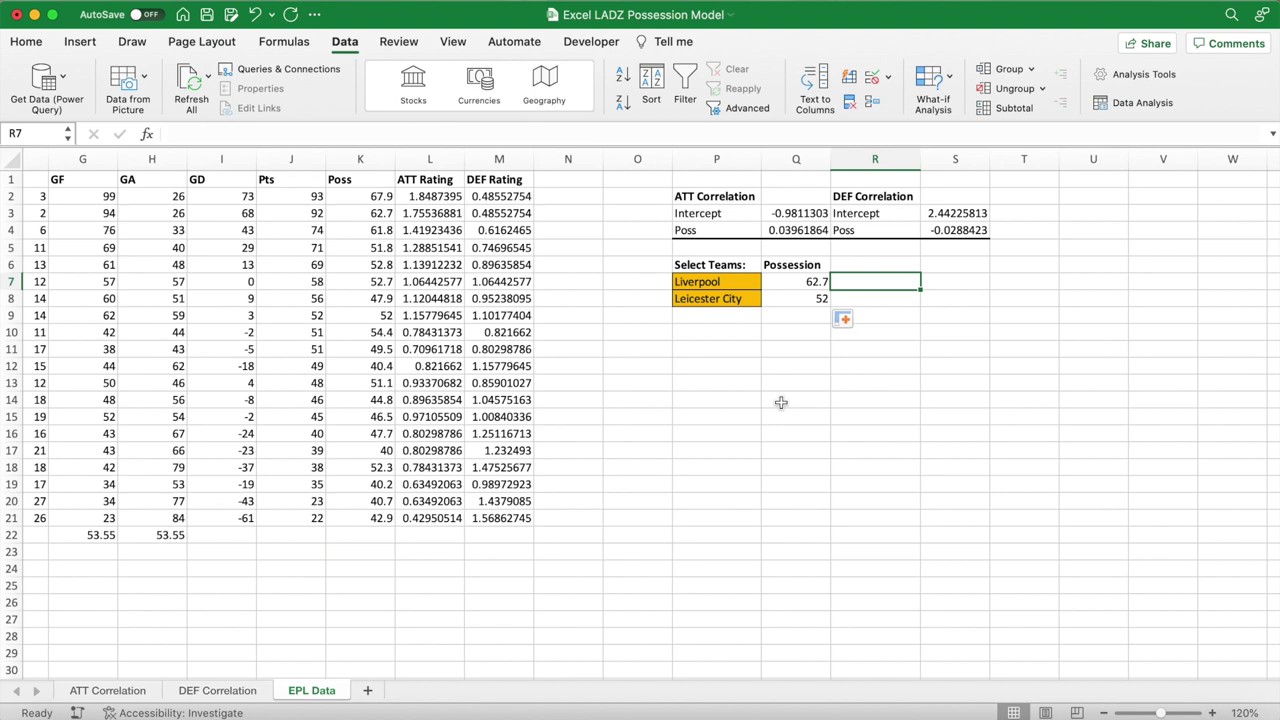
- Enter the headers Team, ATT, DEF and xG in cells P10 to S10 and make the Team header bold
click(727, 334)
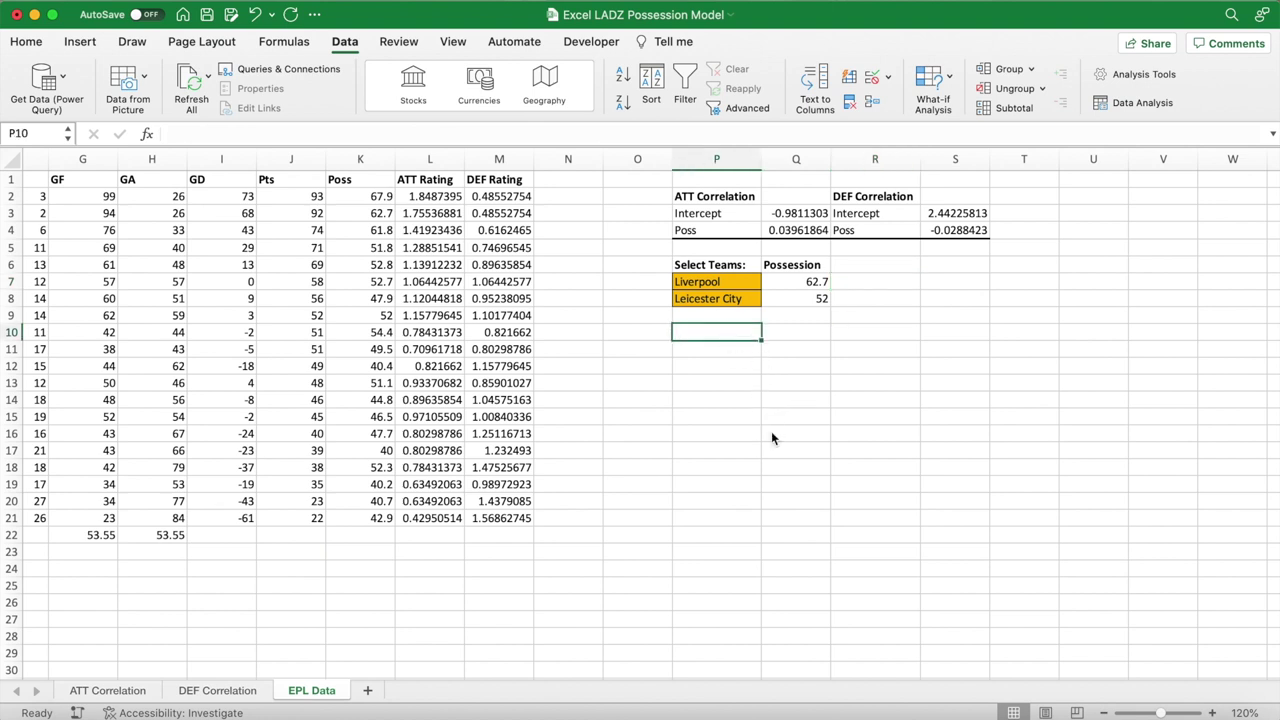
text(Team)
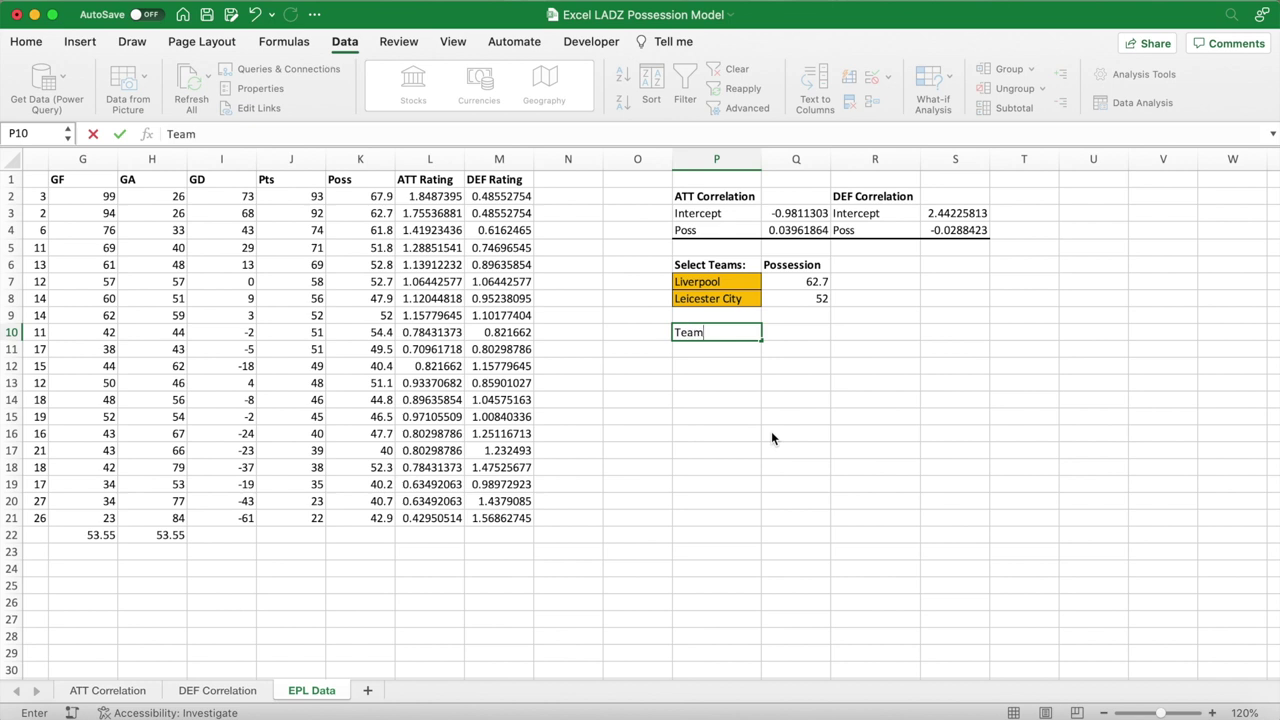
key(Tab)
text(ATT)
key(Tab)
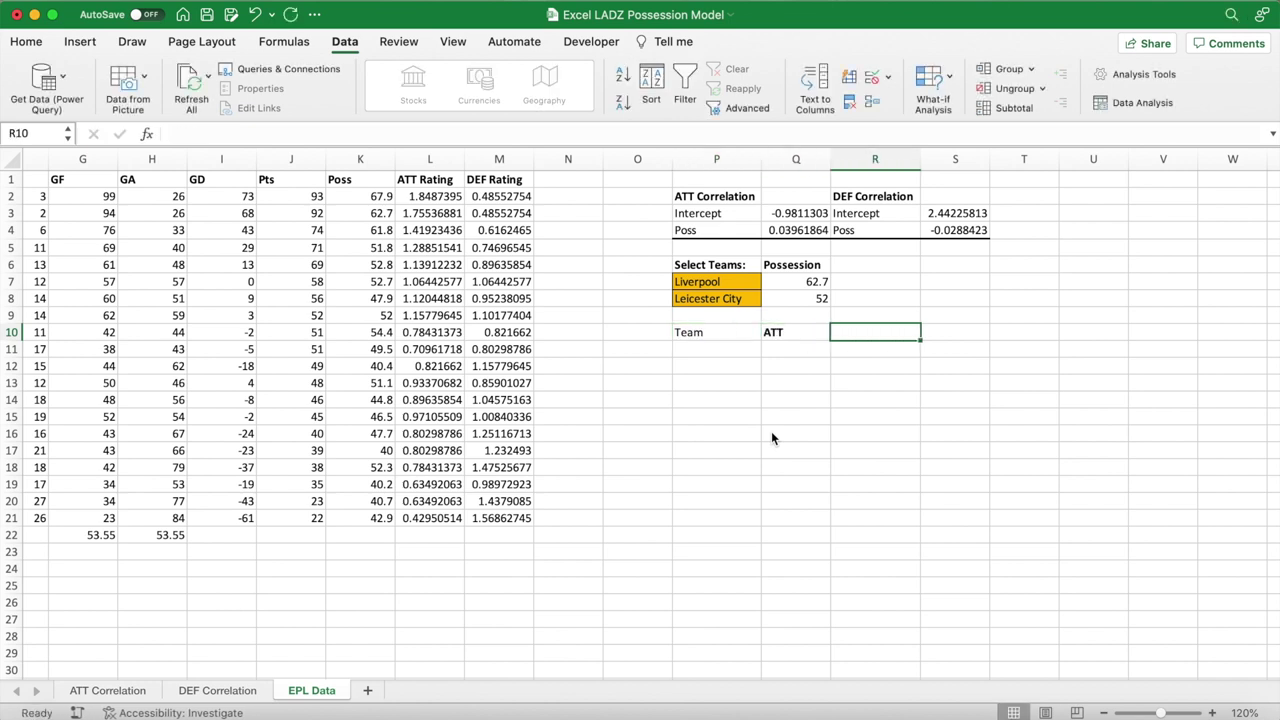
text(DEF)
key(Tab)
text(xG)
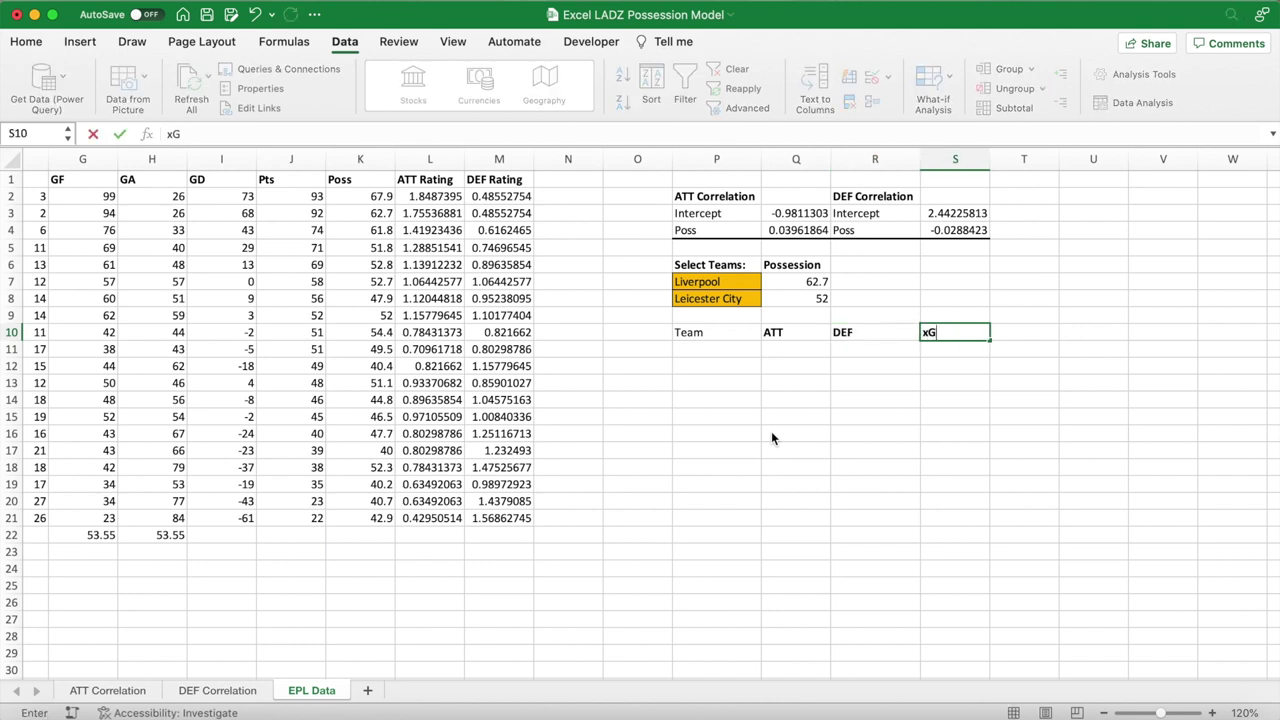
click(714, 336)
key(super+b)
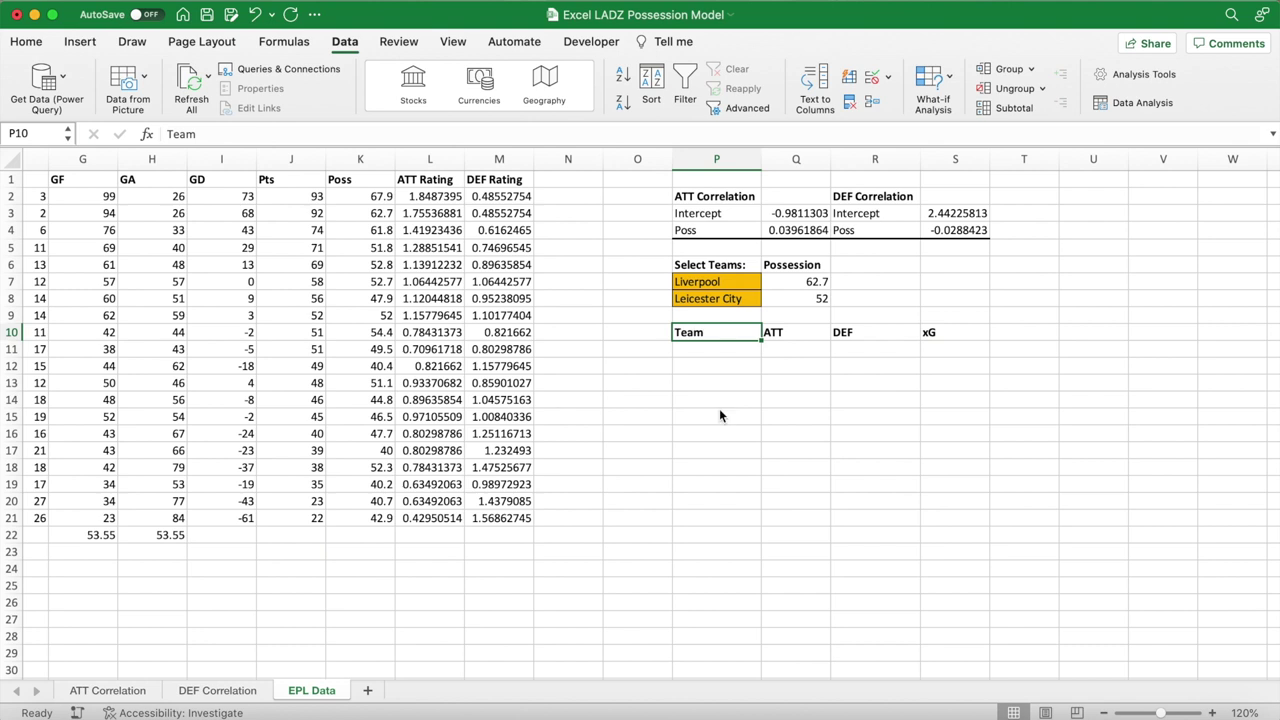
- Enter =P7:P8 in P11 to list both selected teams under the Team header
click(727, 355)
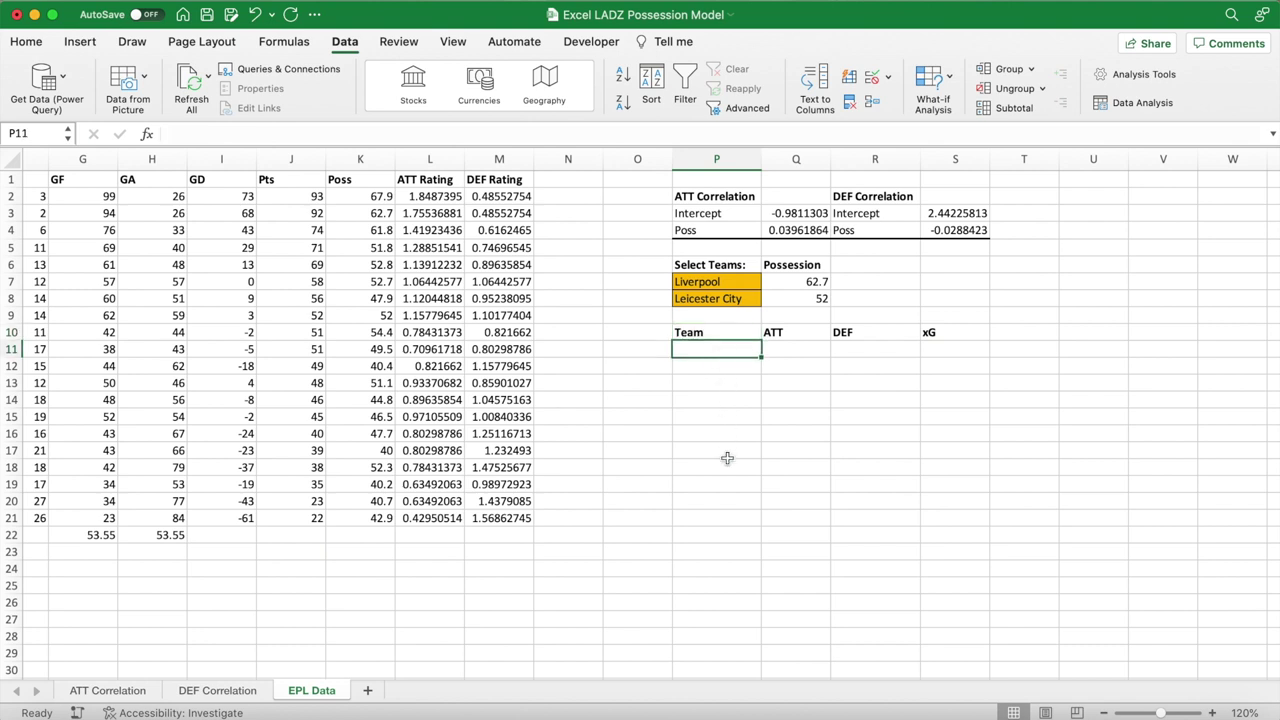
text(=)
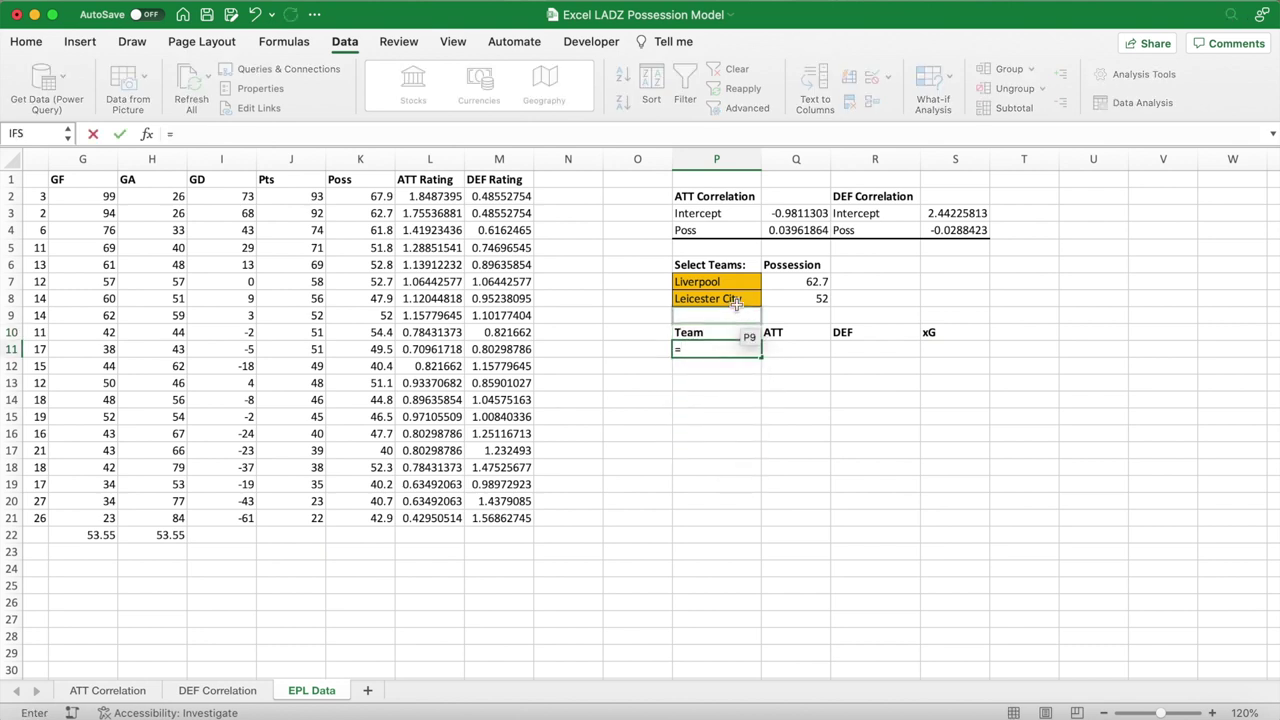
drag(729, 283, 730, 297)
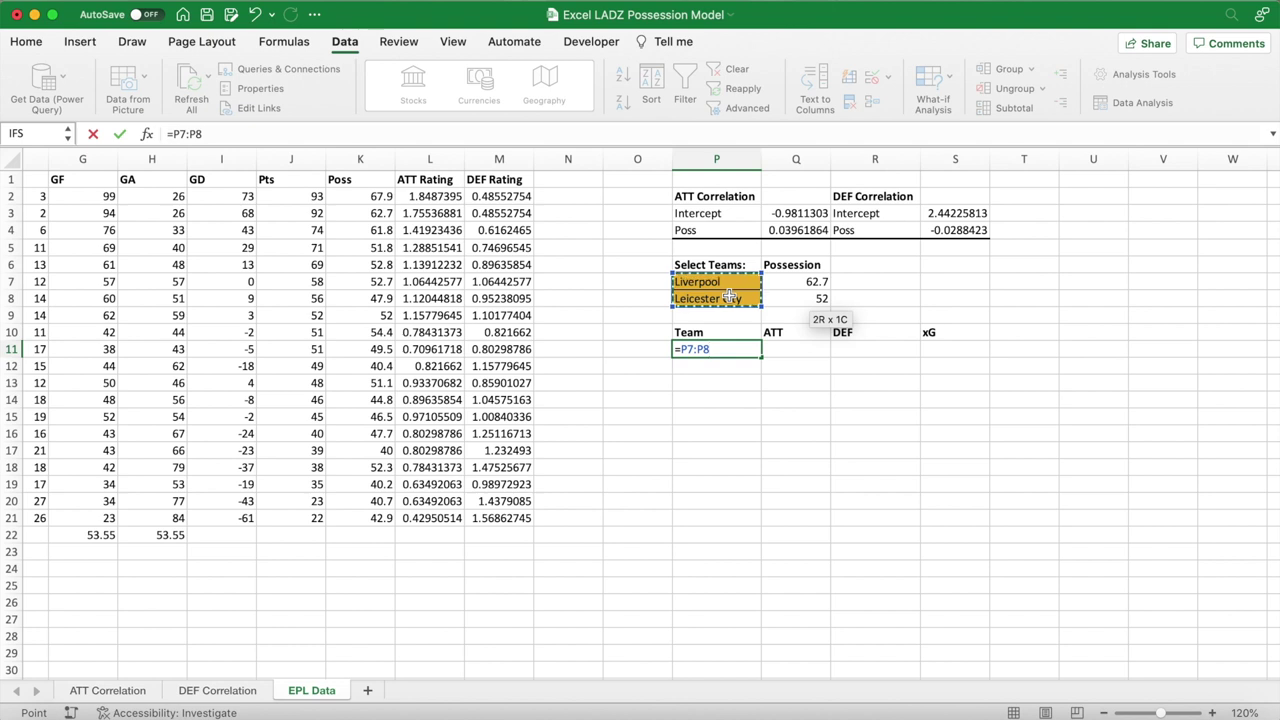
key(Return)
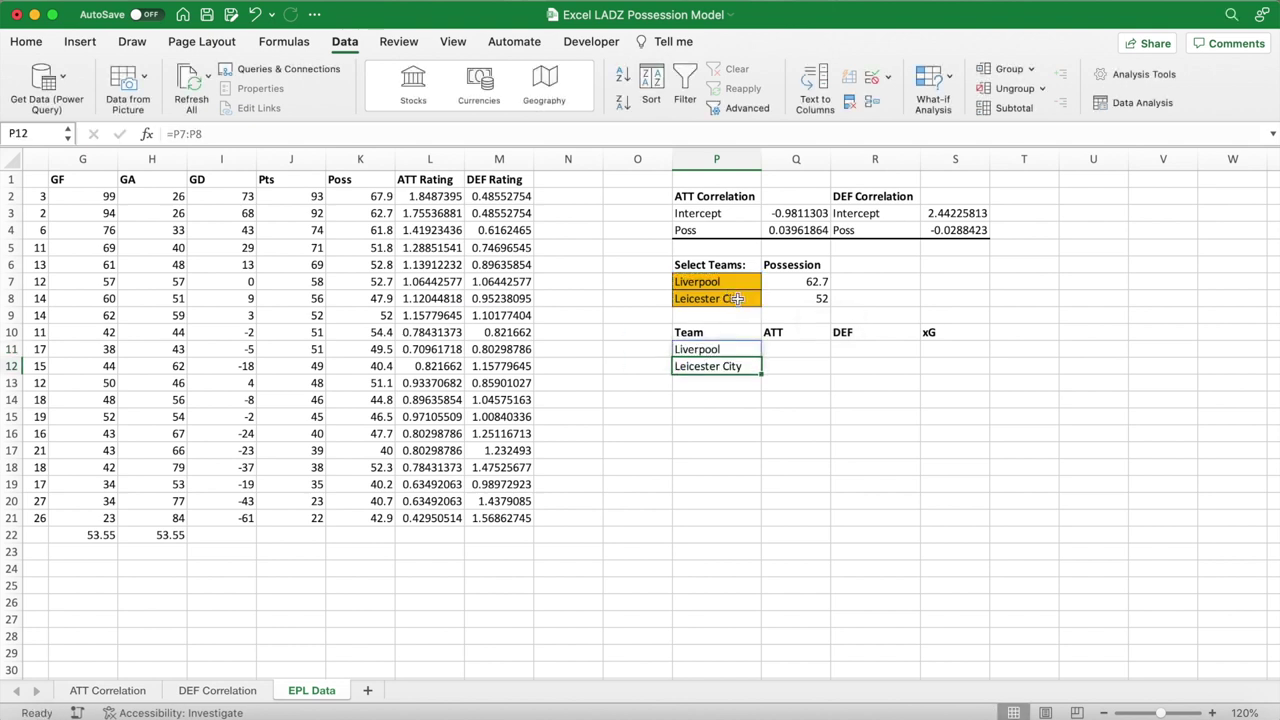
- Enter =Q3+(Q7*Q4) in Q11 to calculate the first team's attack rating from its possession
click(805, 352)
text(=)
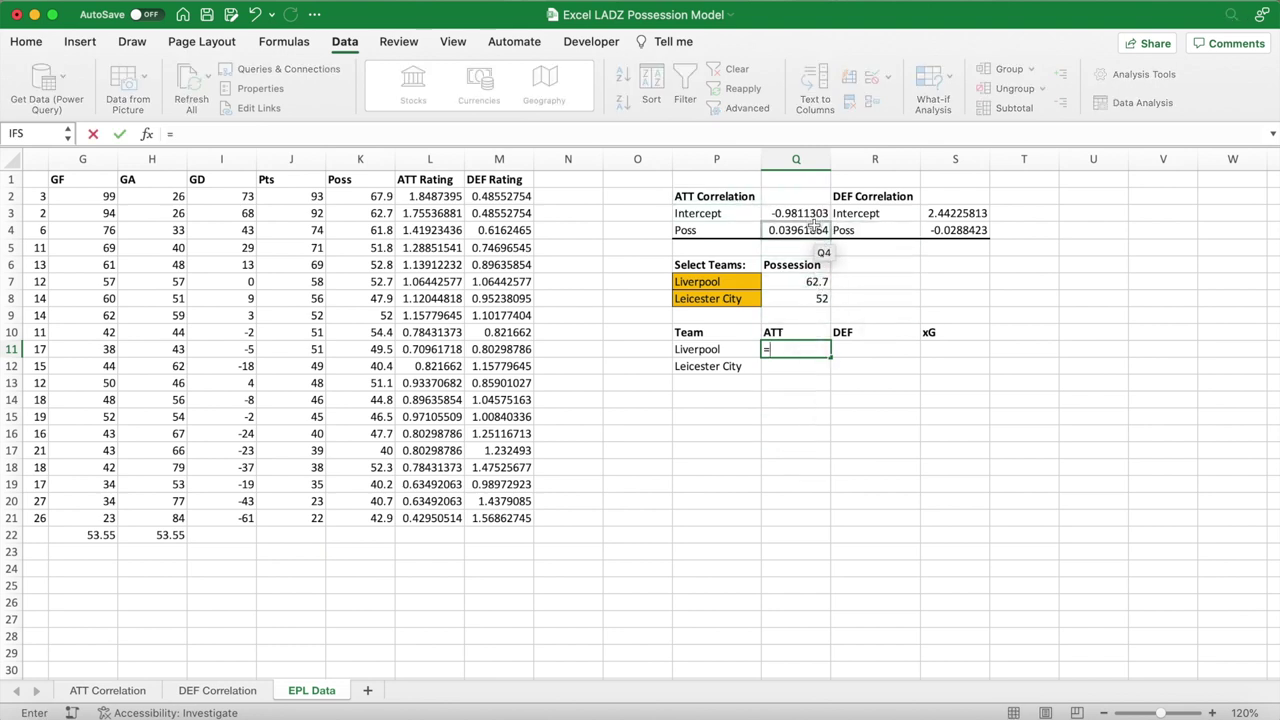
click(813, 213)
text(+)
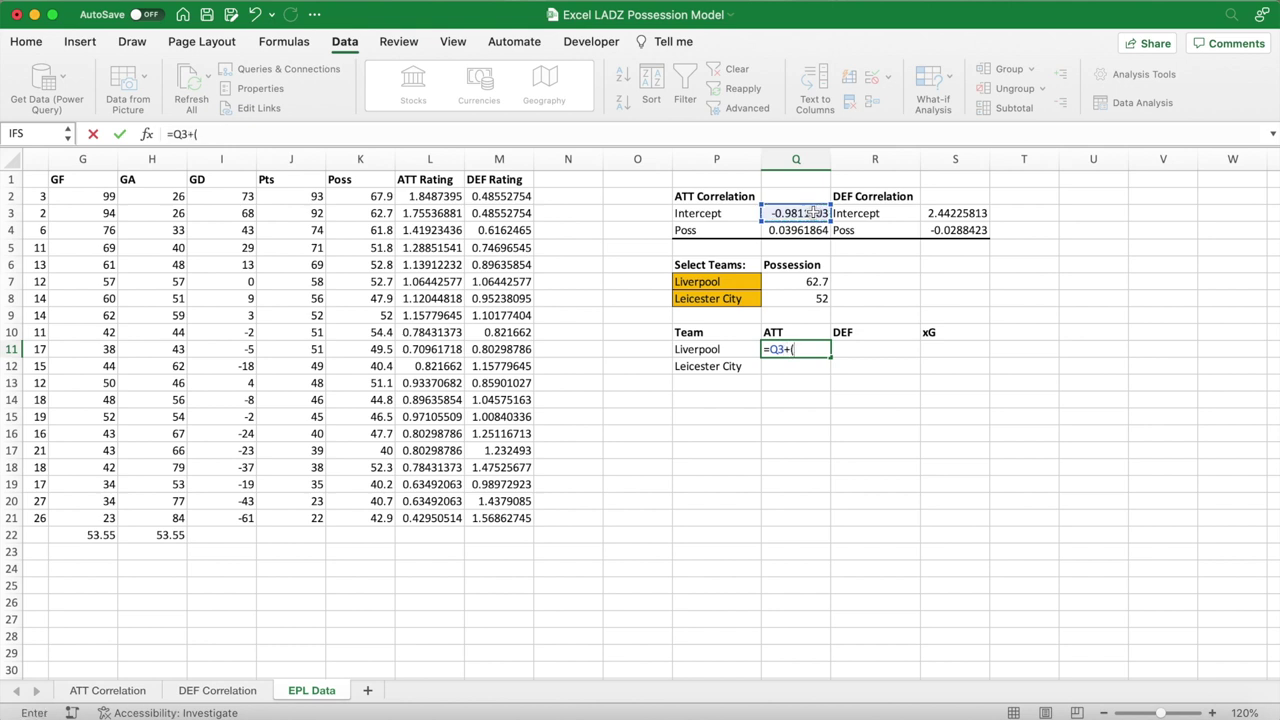
text(()
click(818, 281)
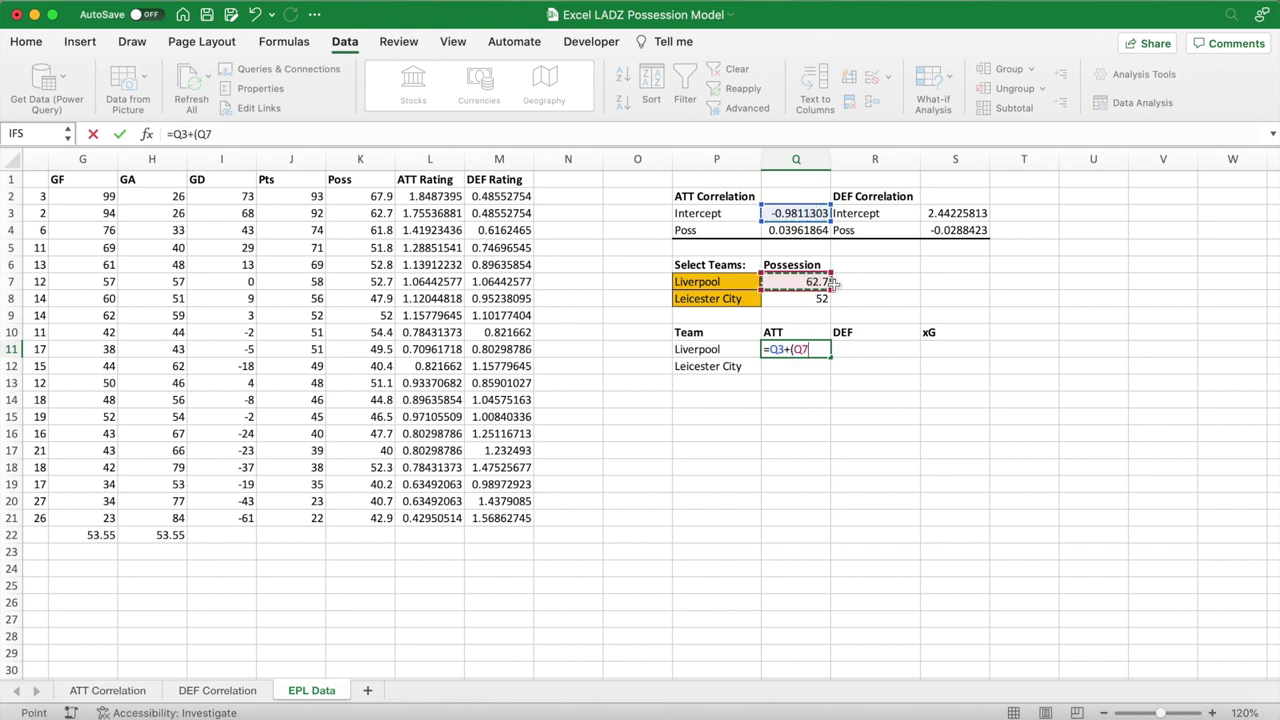
text(*)
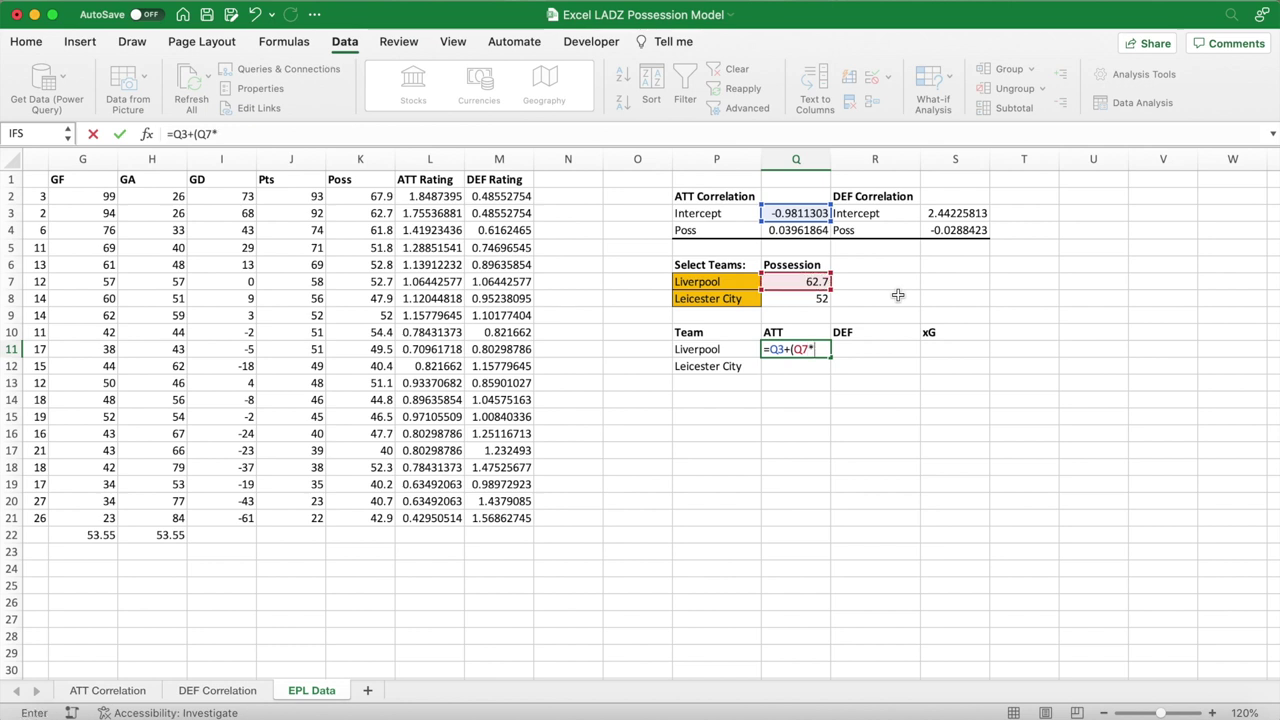
click(812, 231)
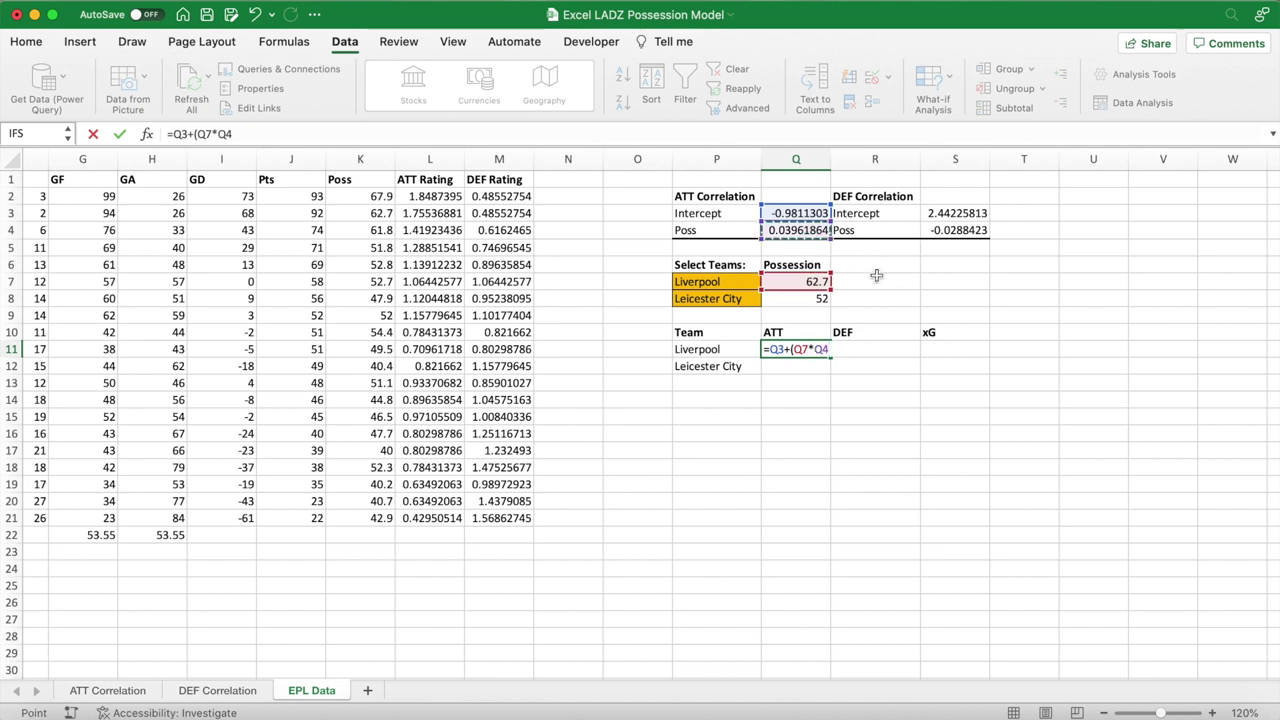
text())
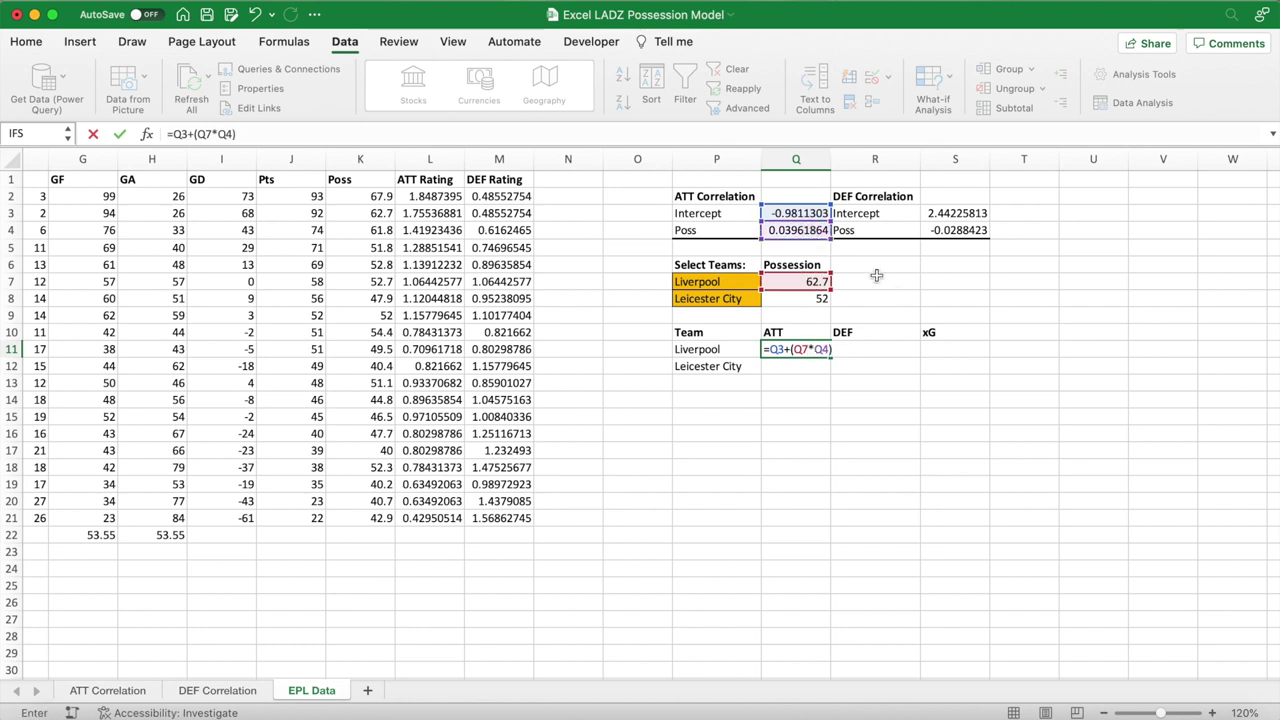
key(Return)
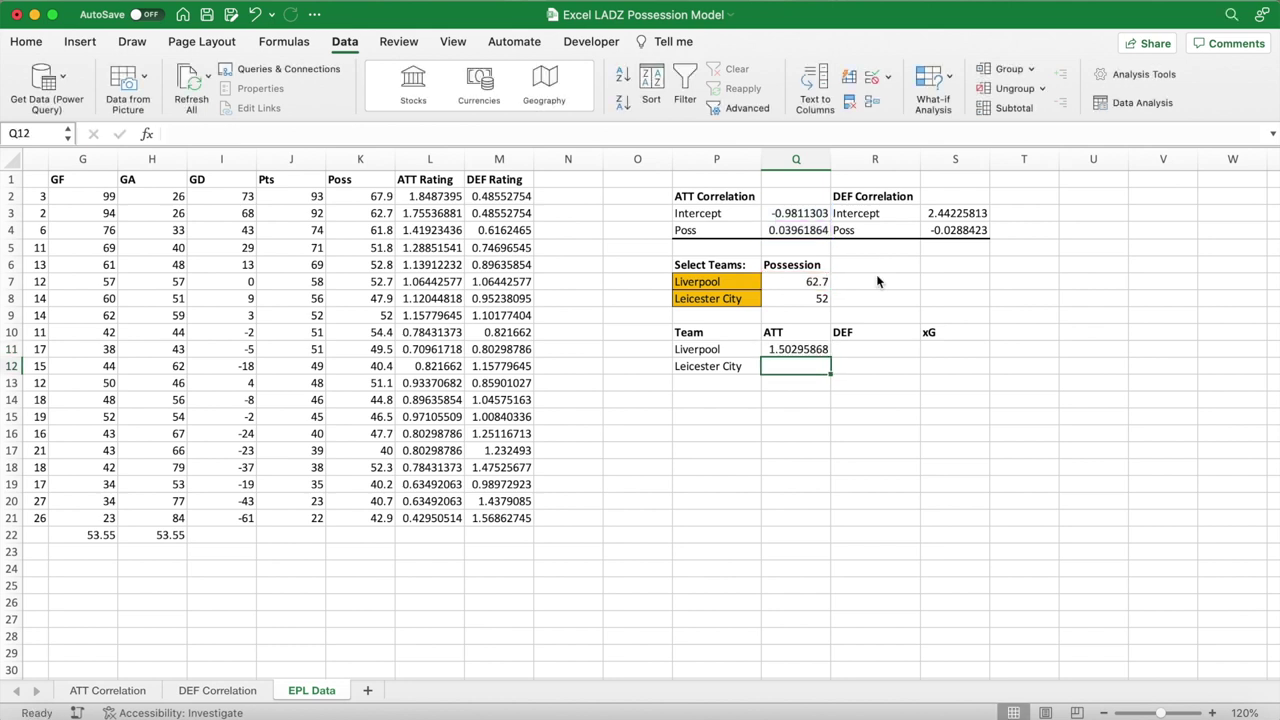
- Enter =Q3+(Q8*Q4) in Q12 to calculate the second team's attack rating from its possession
text(=)
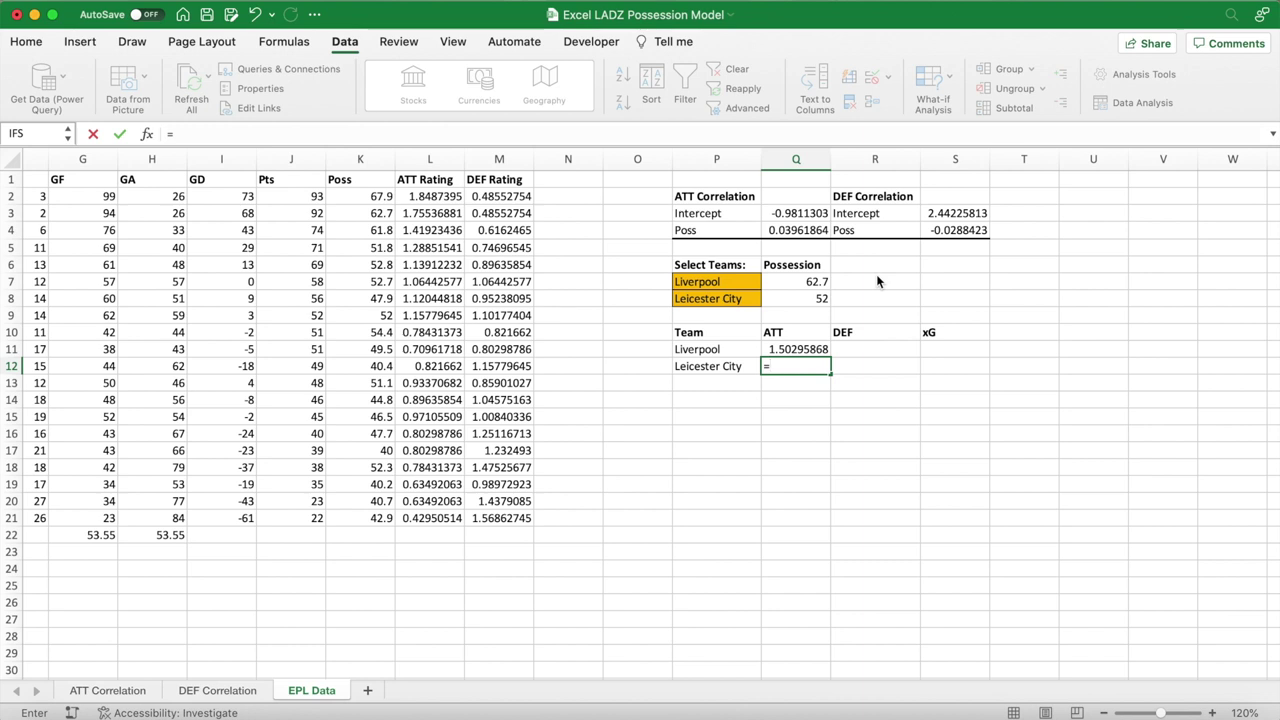
click(800, 213)
text(+()
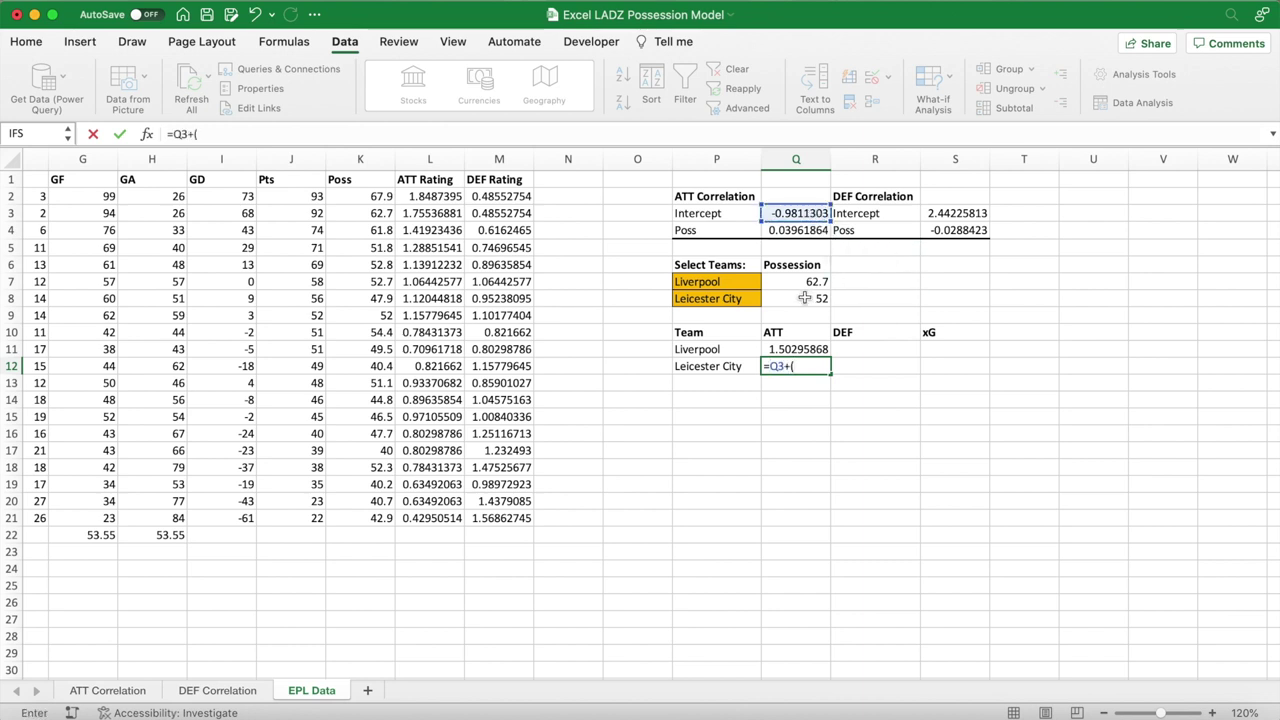
click(810, 298)
text(*)
click(820, 232)
text())
key(Return)
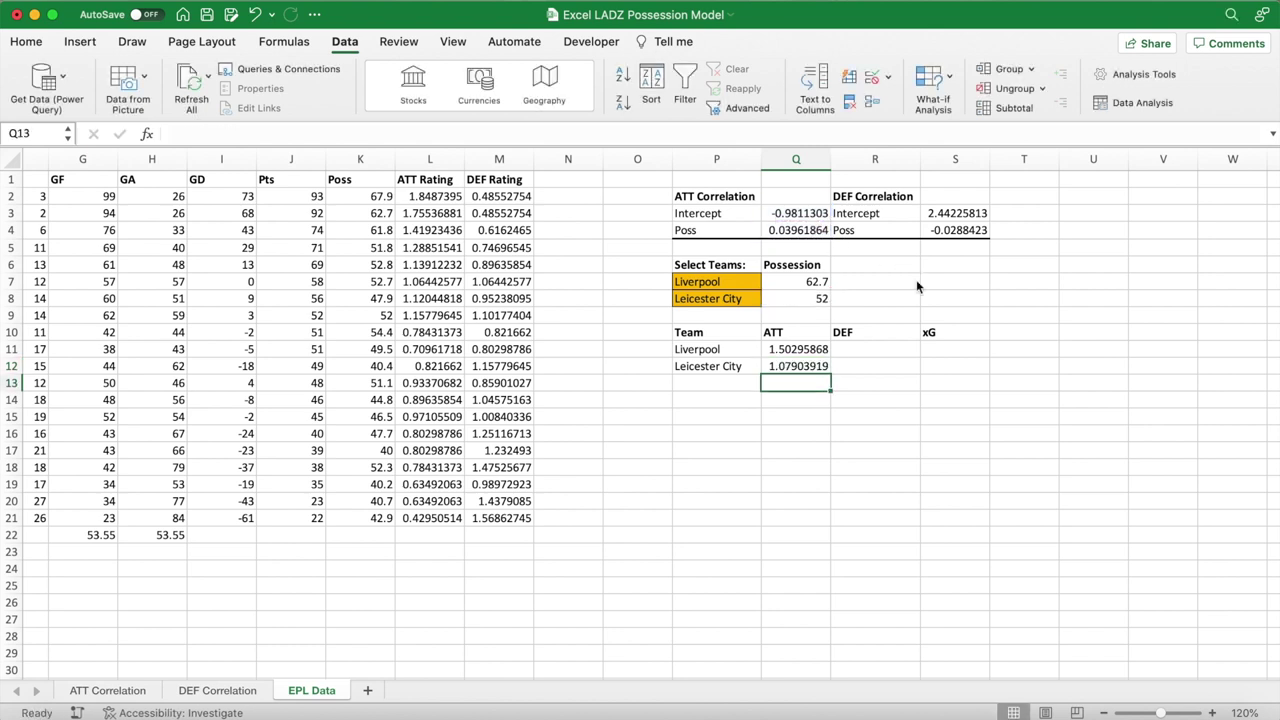
- Enter =S3+(Q7*S4) in R11 to calculate the first team's defence rating from its possession
click(886, 349)
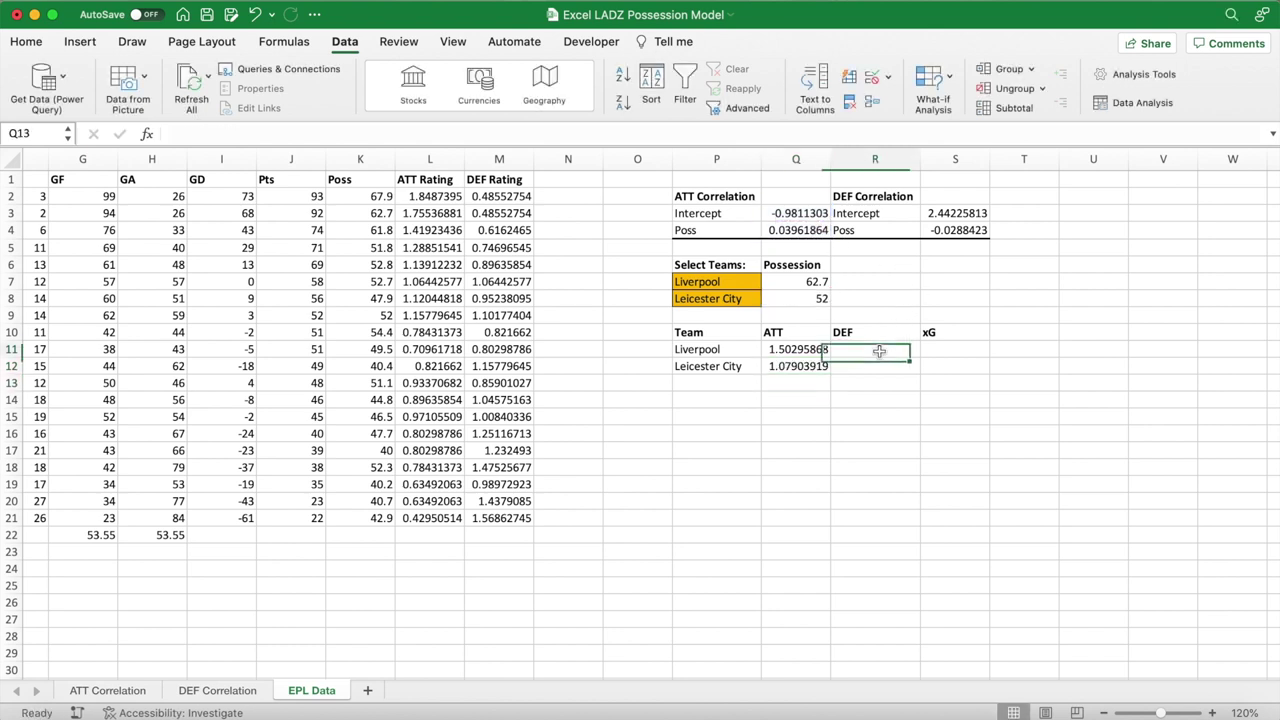
text(=)
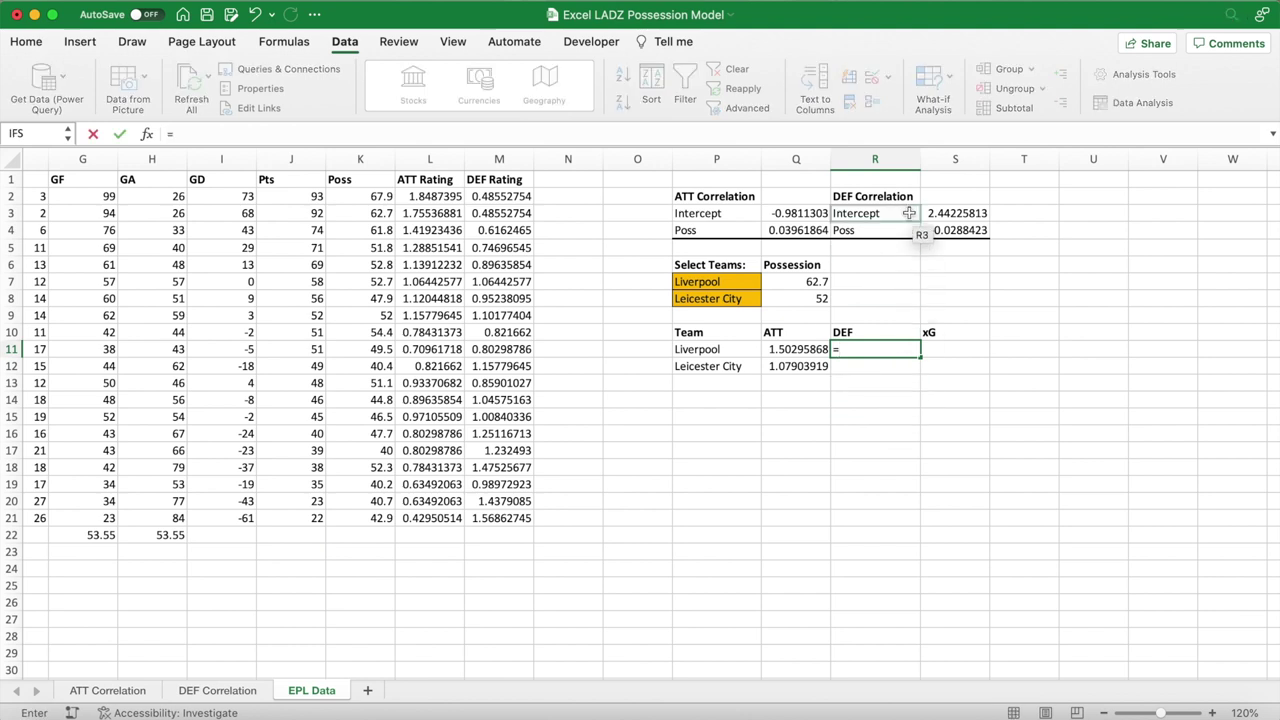
click(955, 214)
text(+)
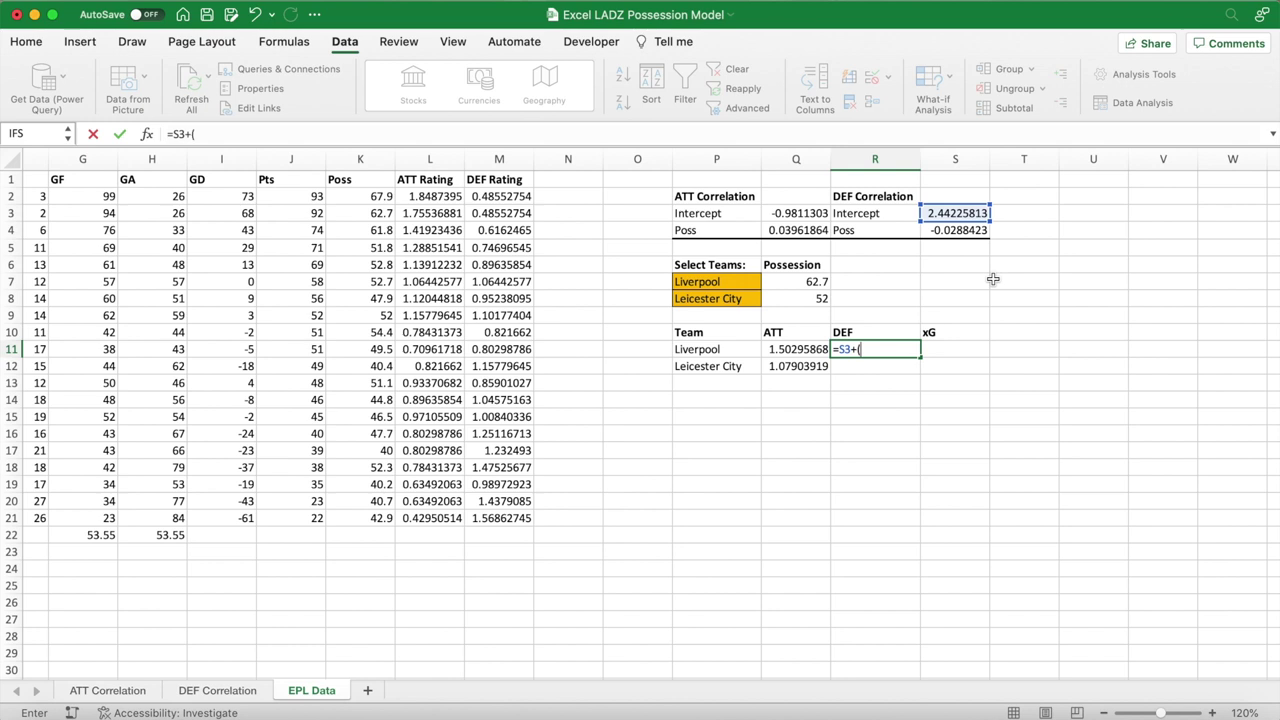
text(()
click(818, 282)
text(*)
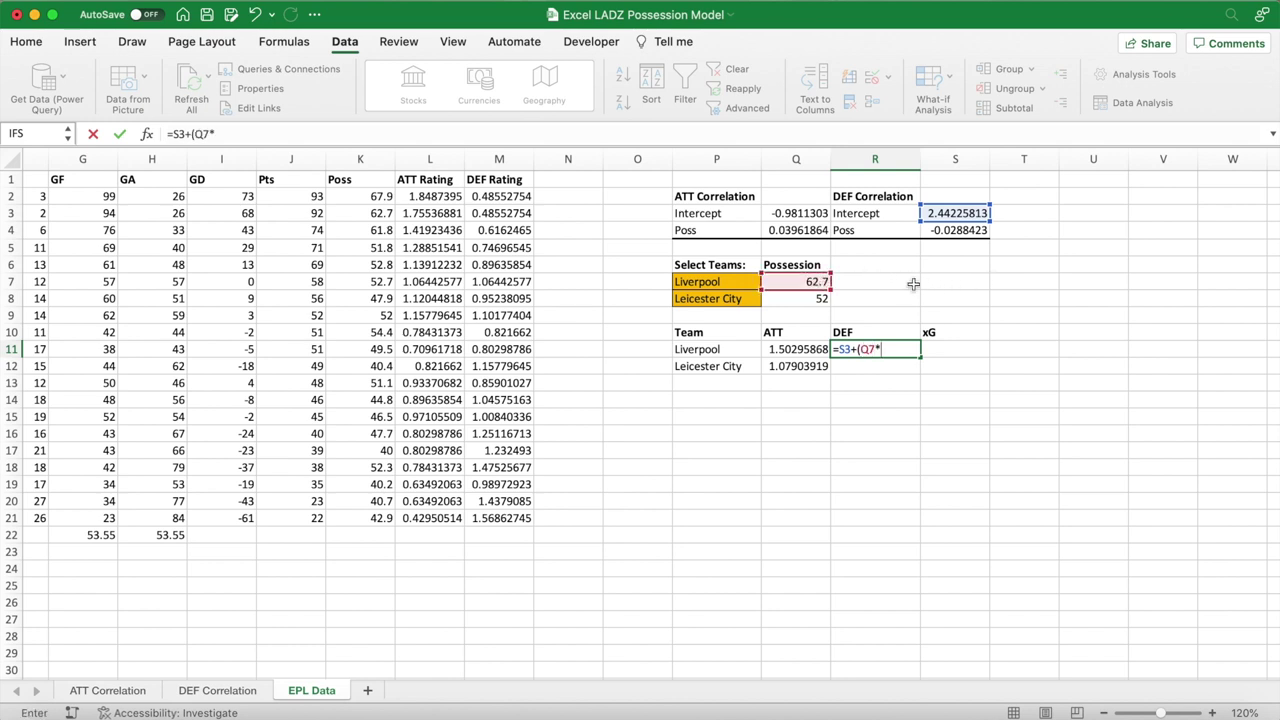
click(947, 231)
text())
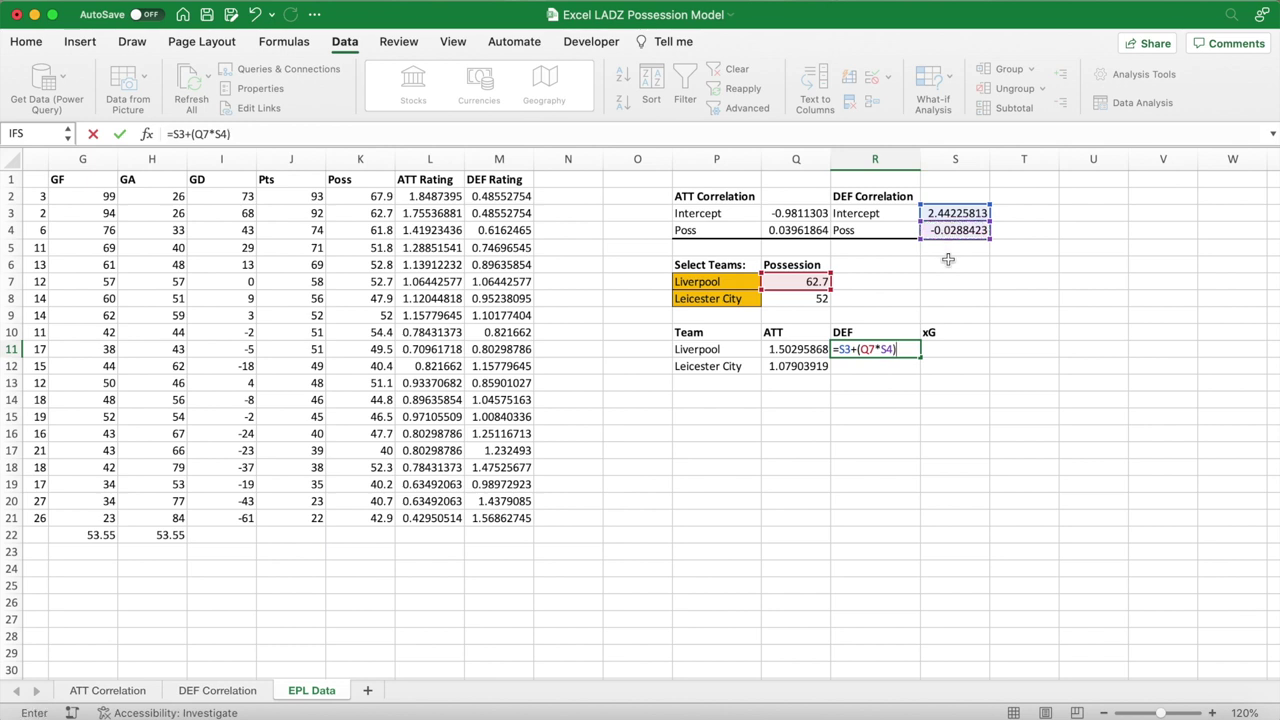
key(Return)
- Enter =S3+(Q8*S4) in R12 to calculate the second team's defence rating from its possession
text(=)
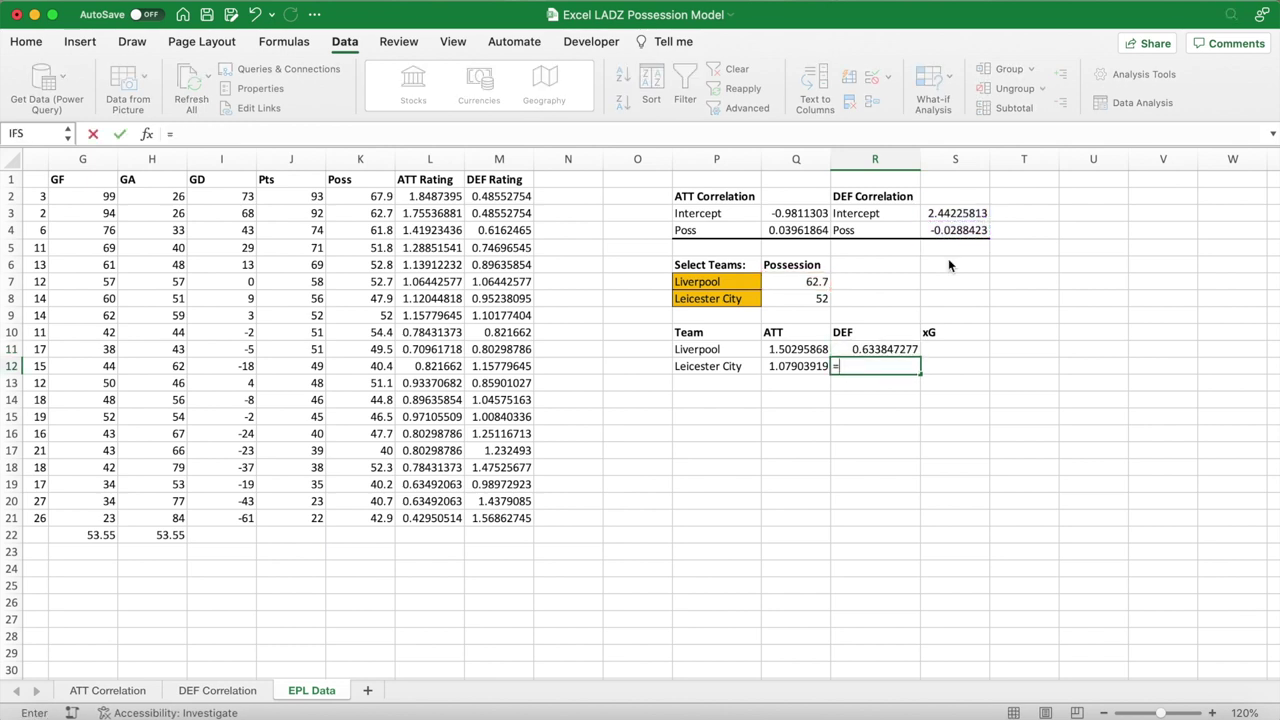
click(950, 213)
text(+()
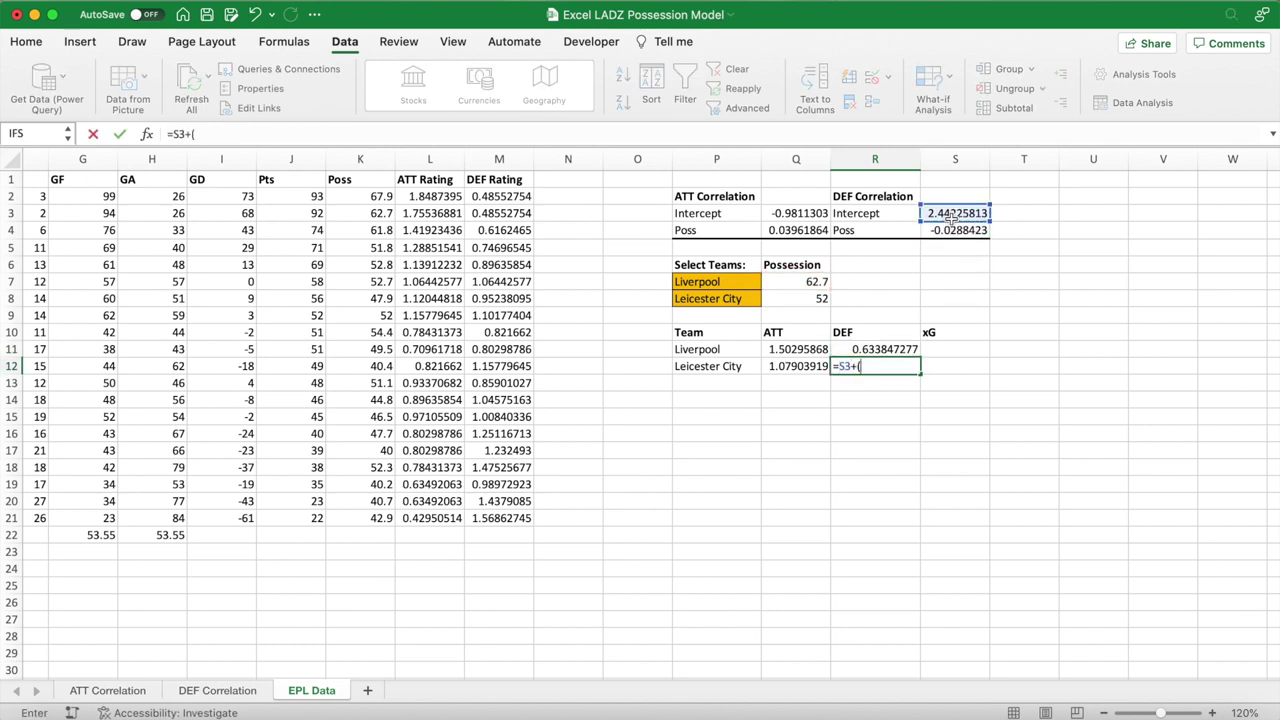
click(822, 300)
text(*)
click(943, 231)
text())
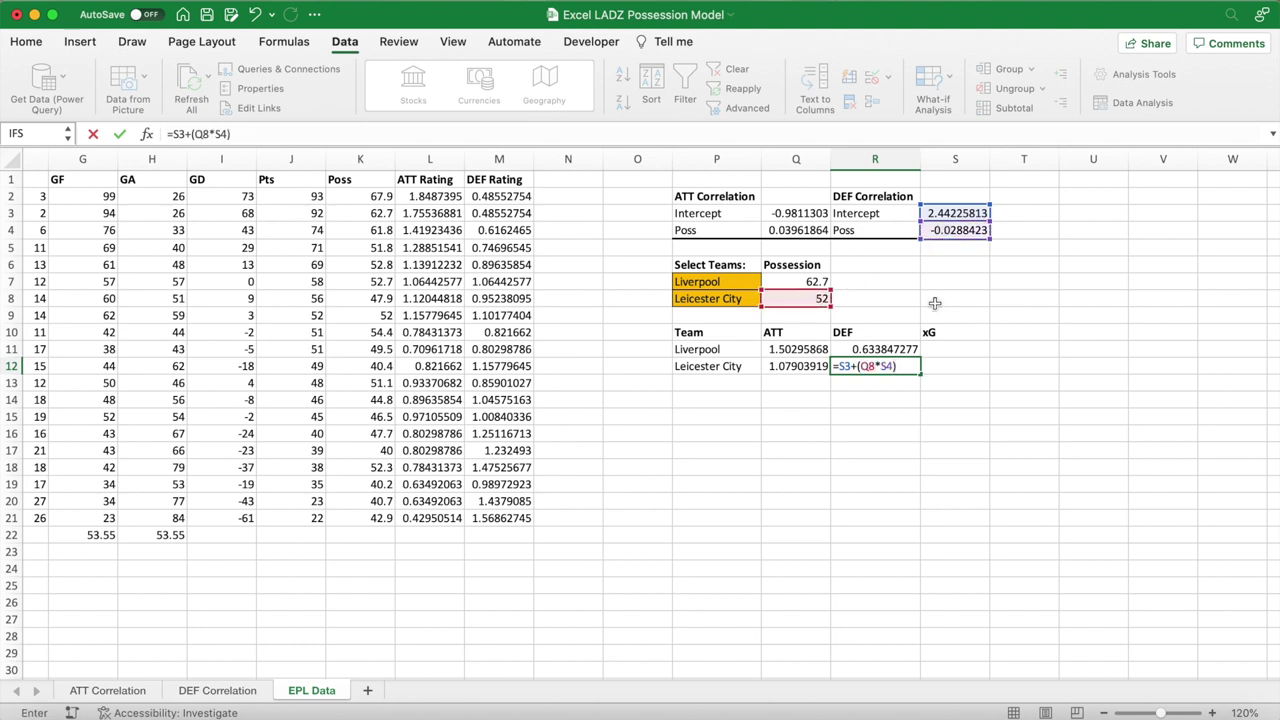
key(Return)
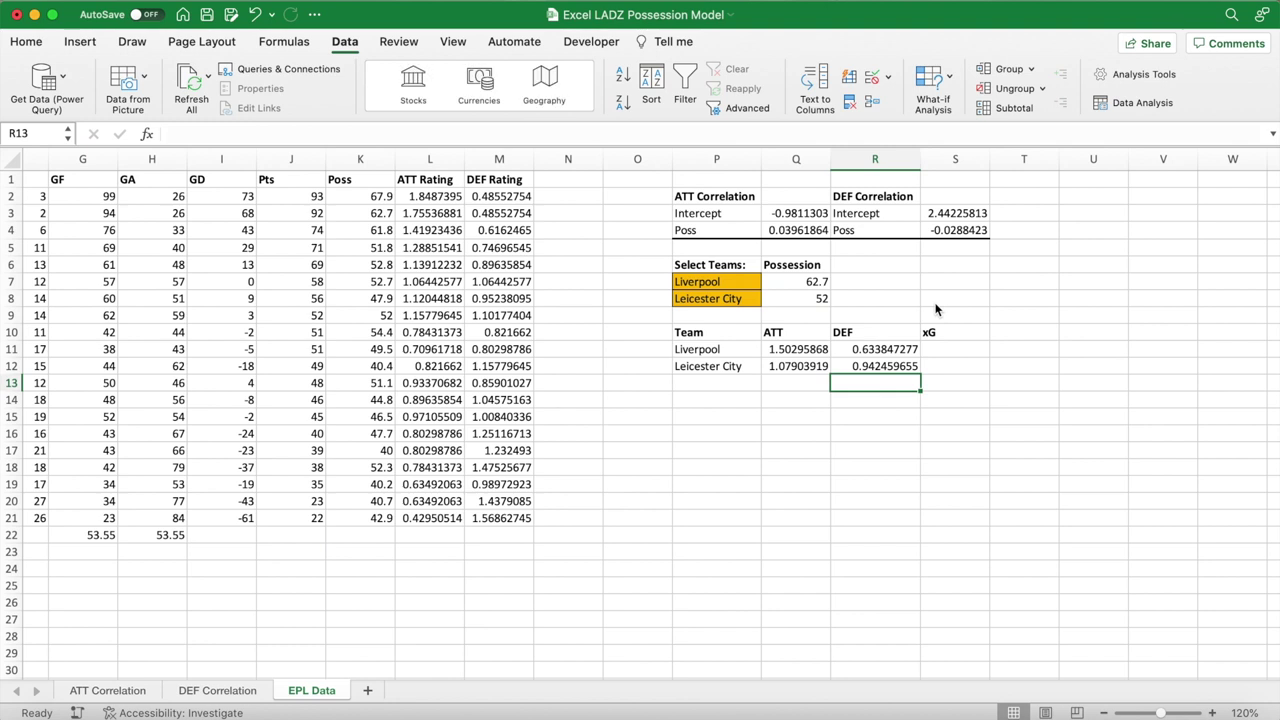
- Enter =Q11*R12*C24 in S11 to calculate the first team's xG from its attack, the opponent's defence and average goals
click(946, 347)
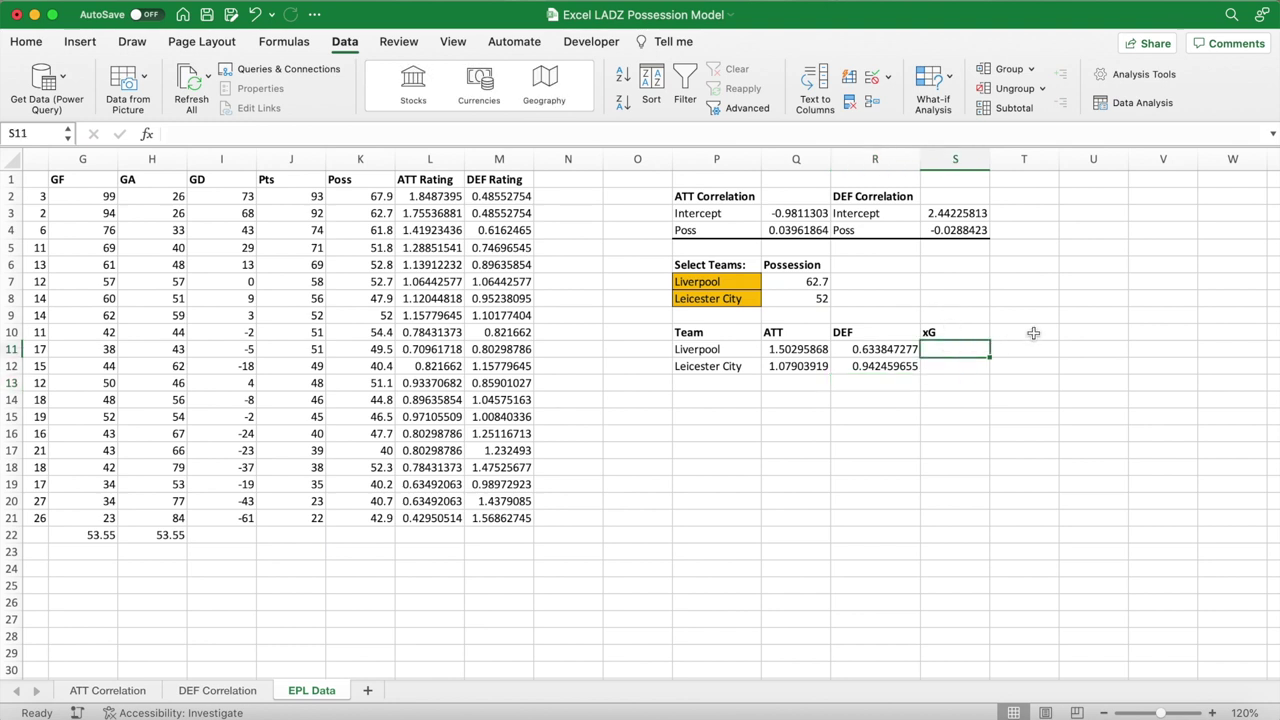
text(=)
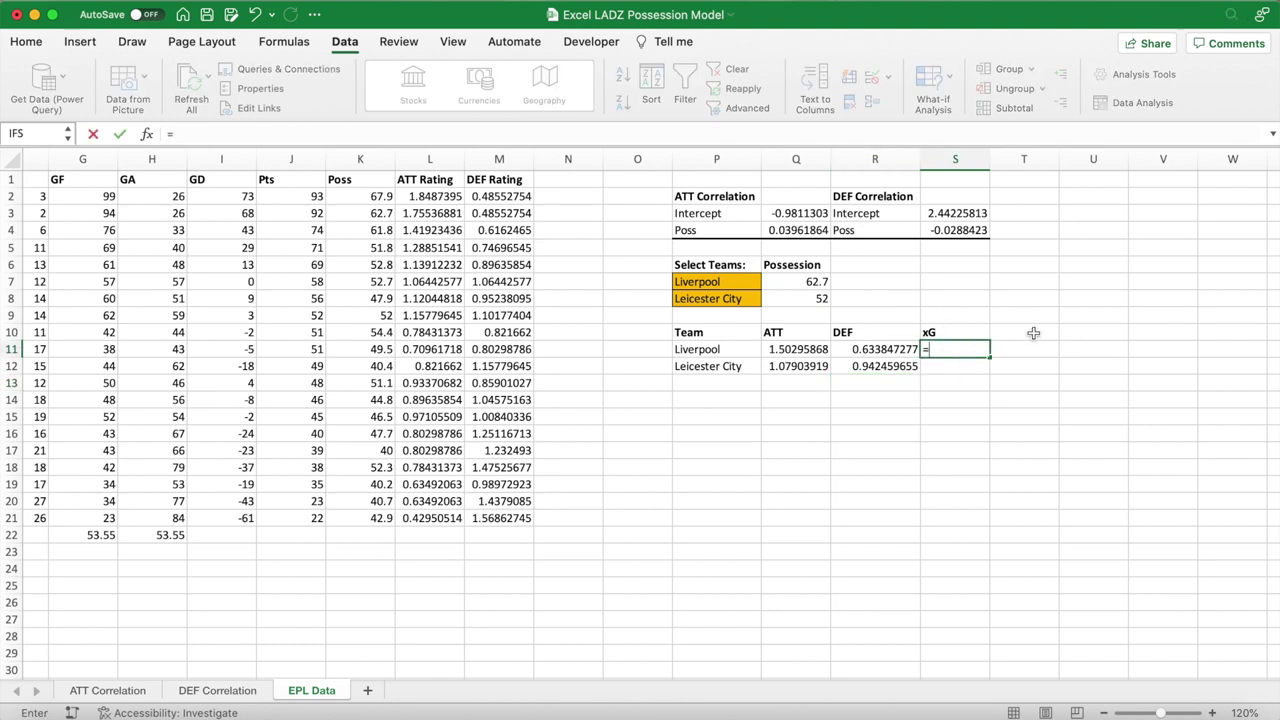
click(815, 350)
text(*)
click(882, 370)
text(*)
scroll(401, 571, left, 1)
scroll(401, 571, left, 3)
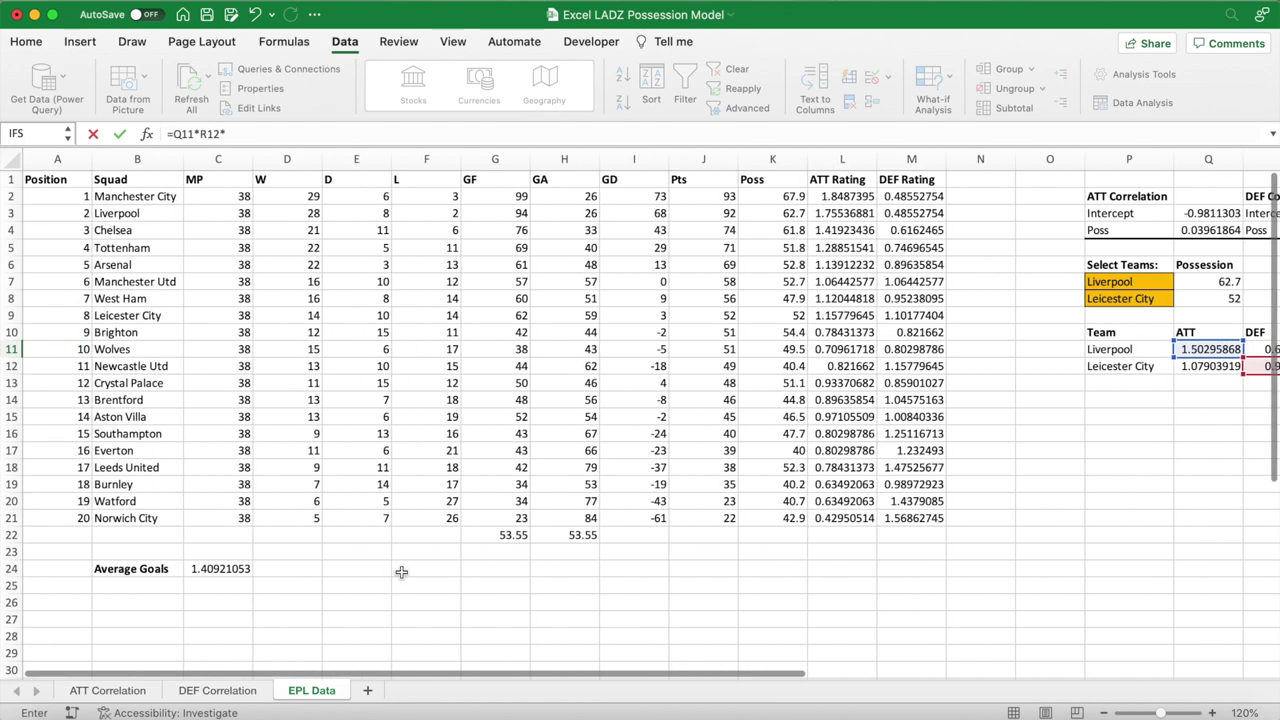
click(228, 568)
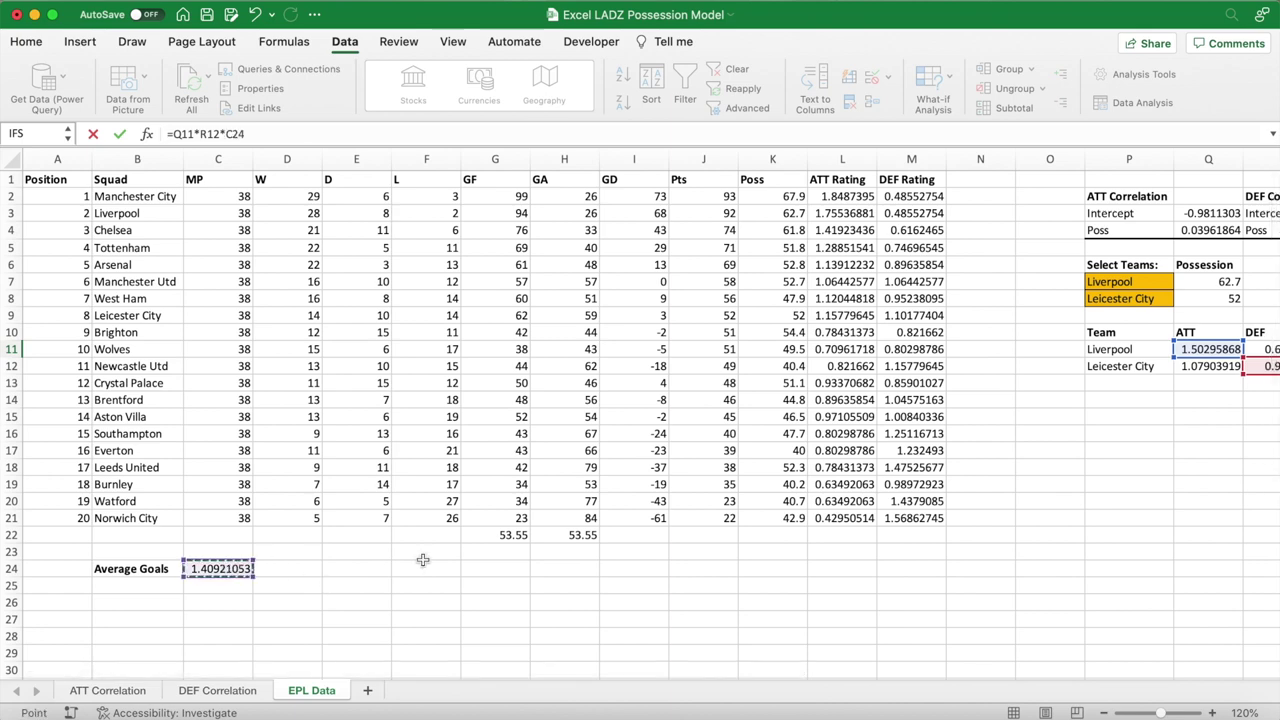
scroll(515, 558, right, 3)
scroll(515, 558, right, 3)
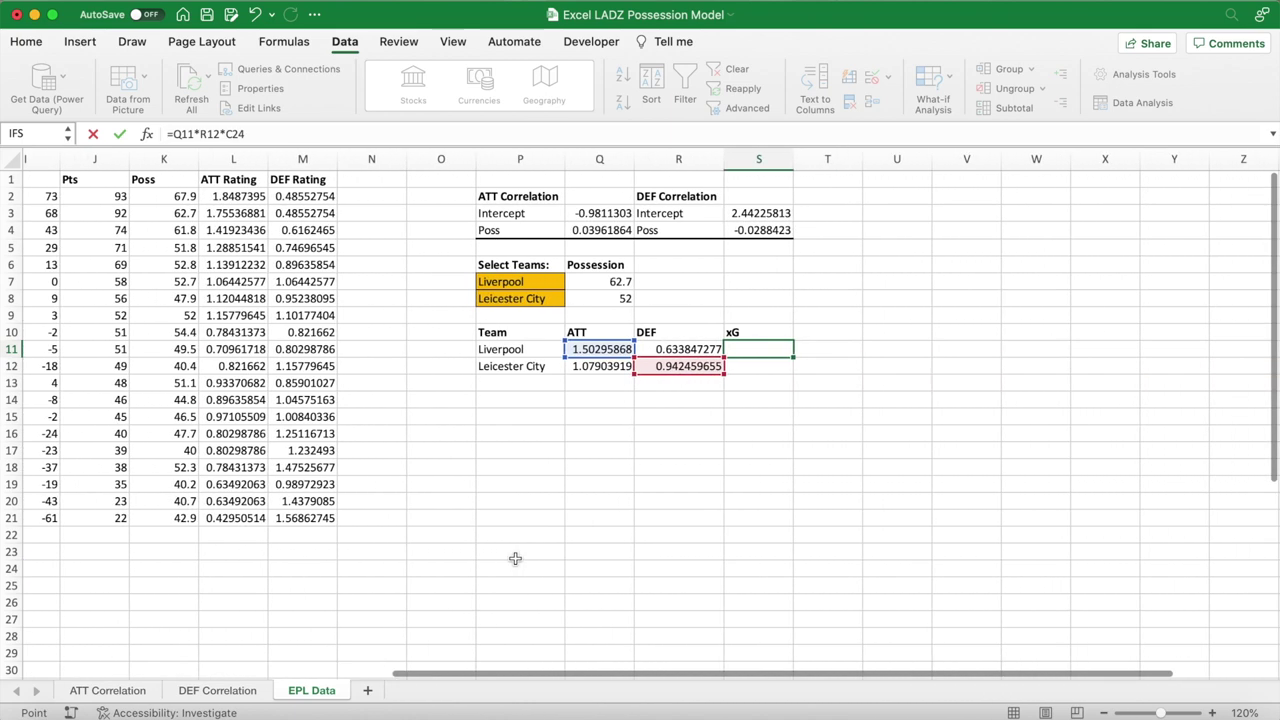
key(Return)
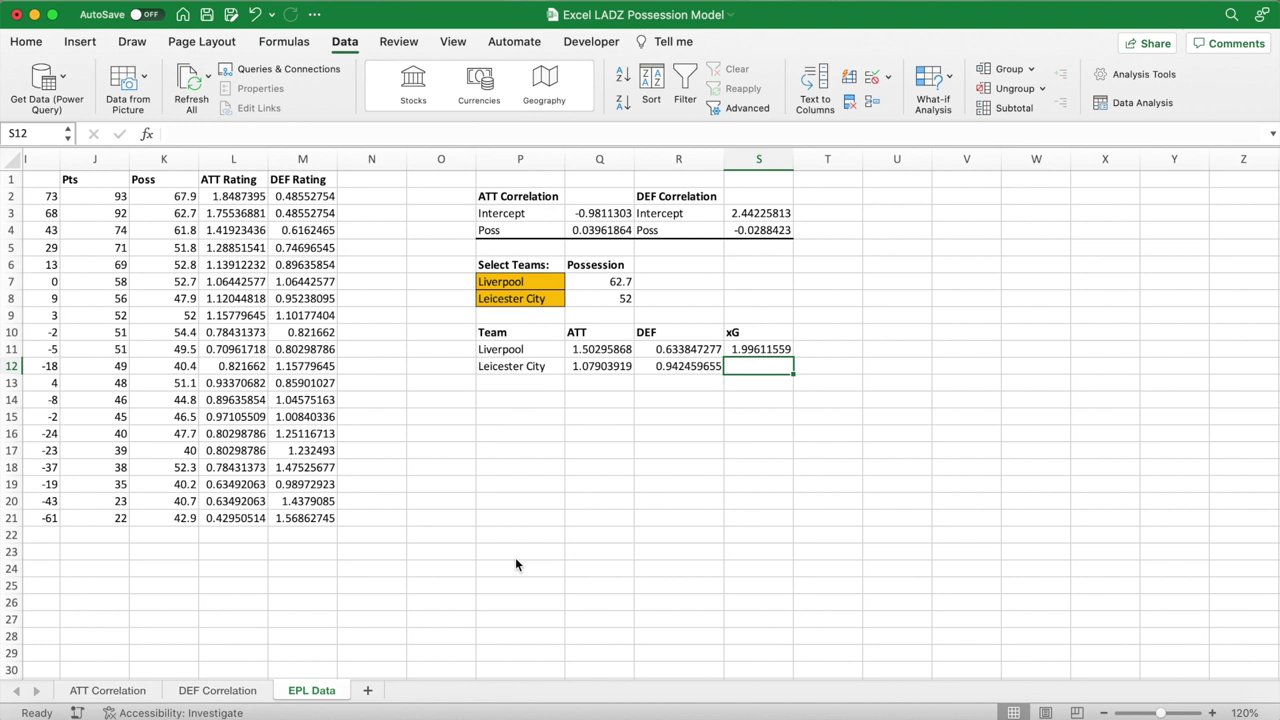
- Enter =Q12*R11*C24 in S12 to calculate the second team's xG from its attack, the opponent's defence and average goals
text(=)
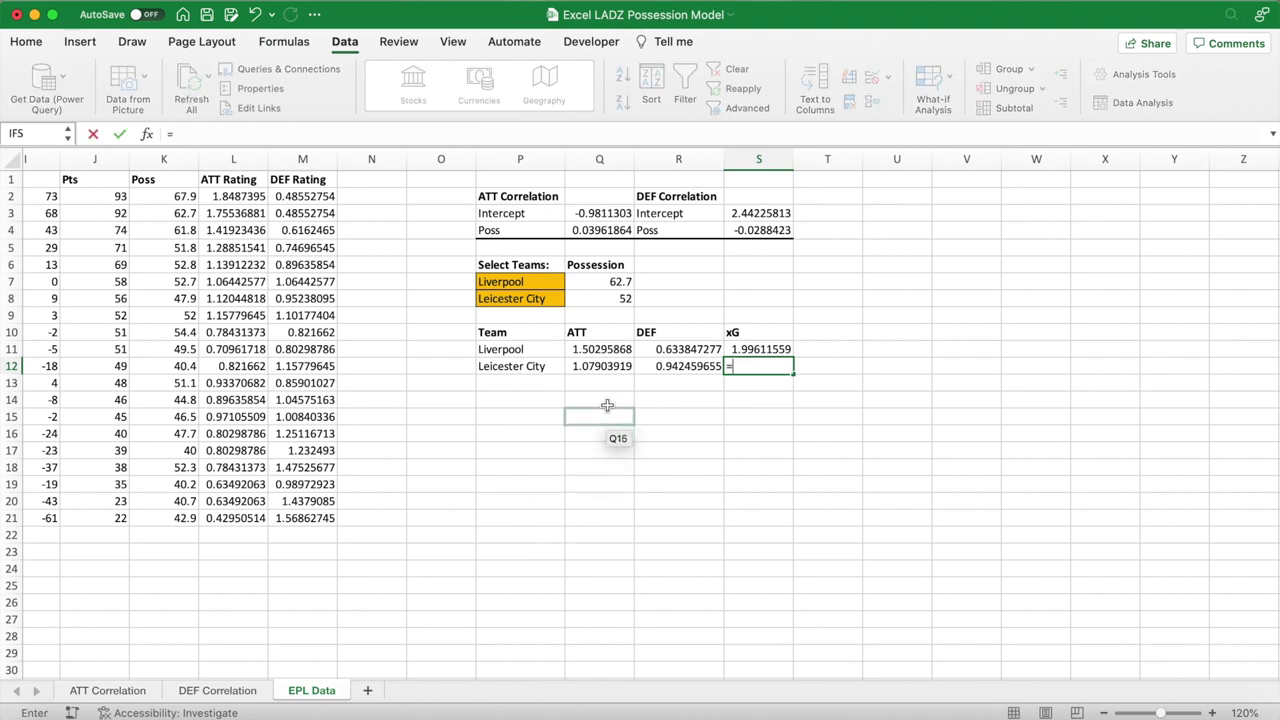
click(600, 368)
text(*)
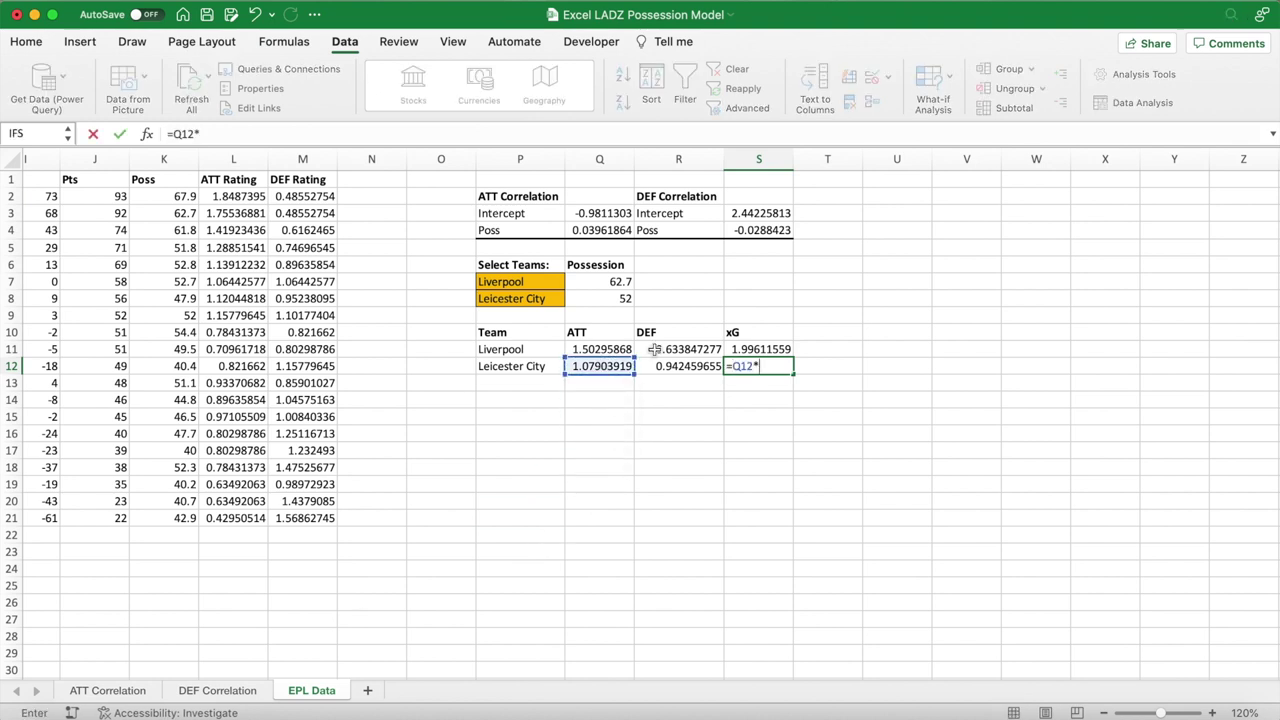
click(672, 349)
text(*)
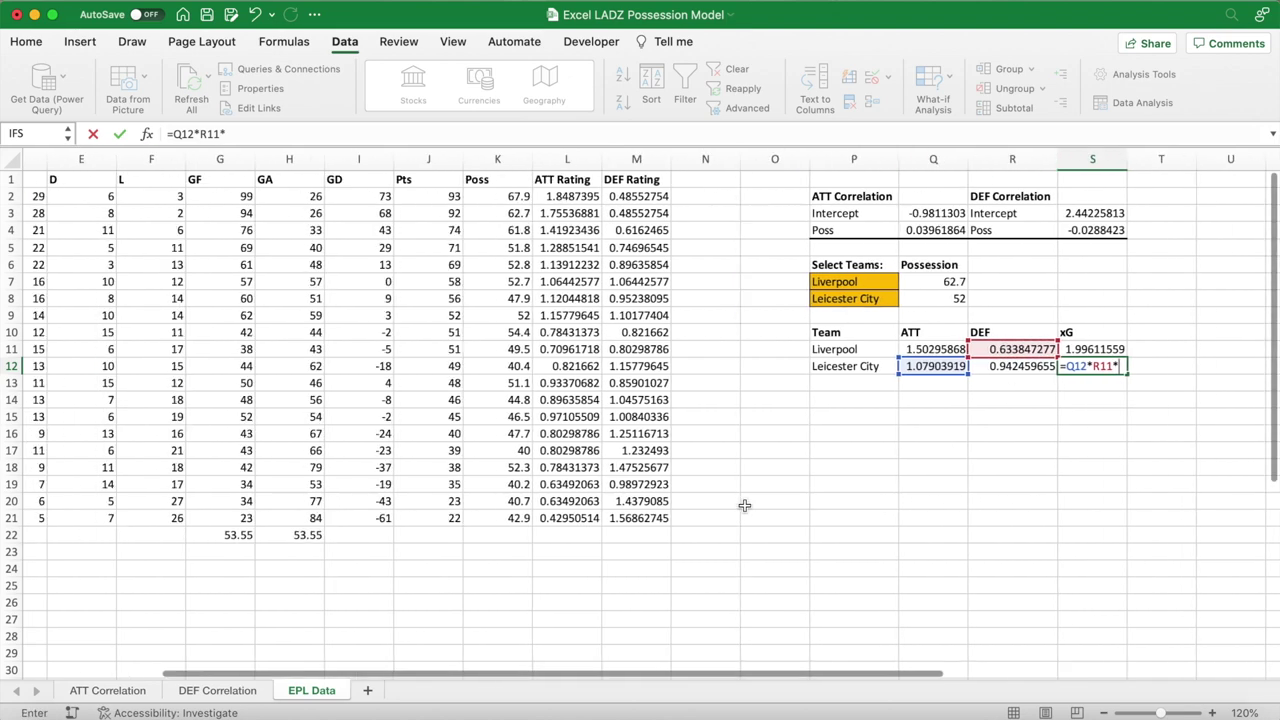
scroll(743, 506, left, 10)
click(218, 568)
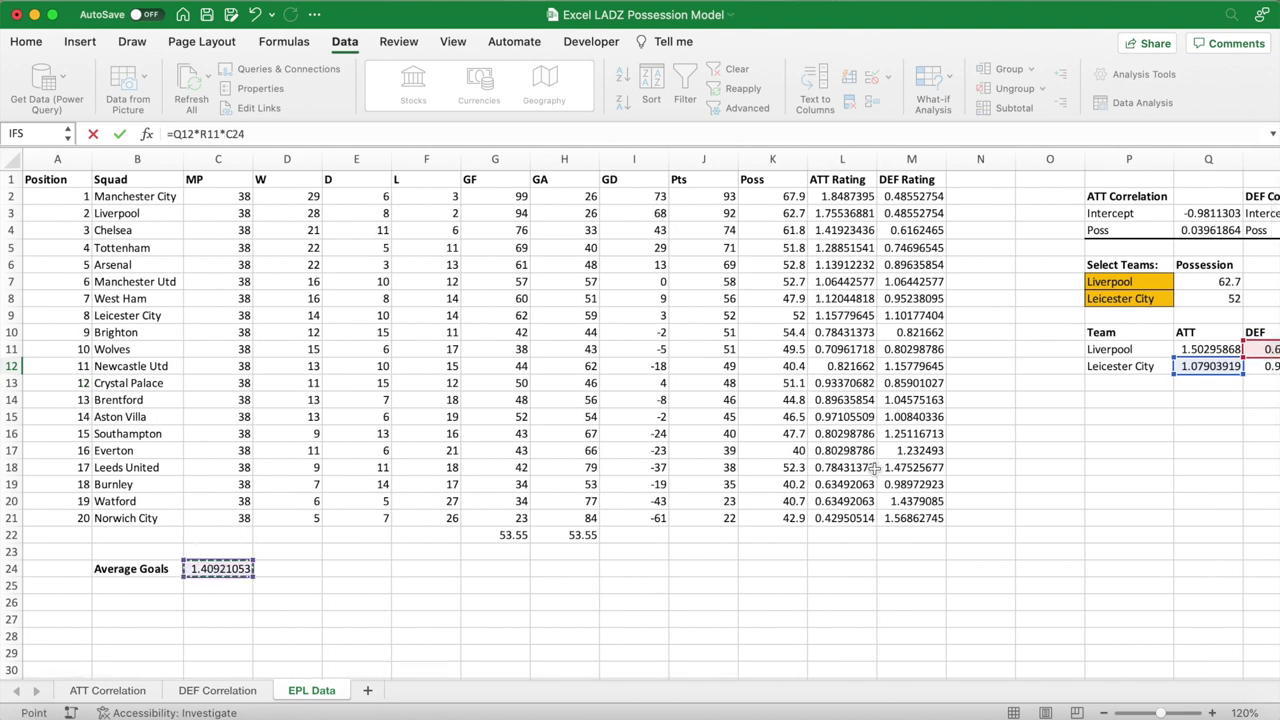
scroll(872, 466, right, 10)
key(Return)
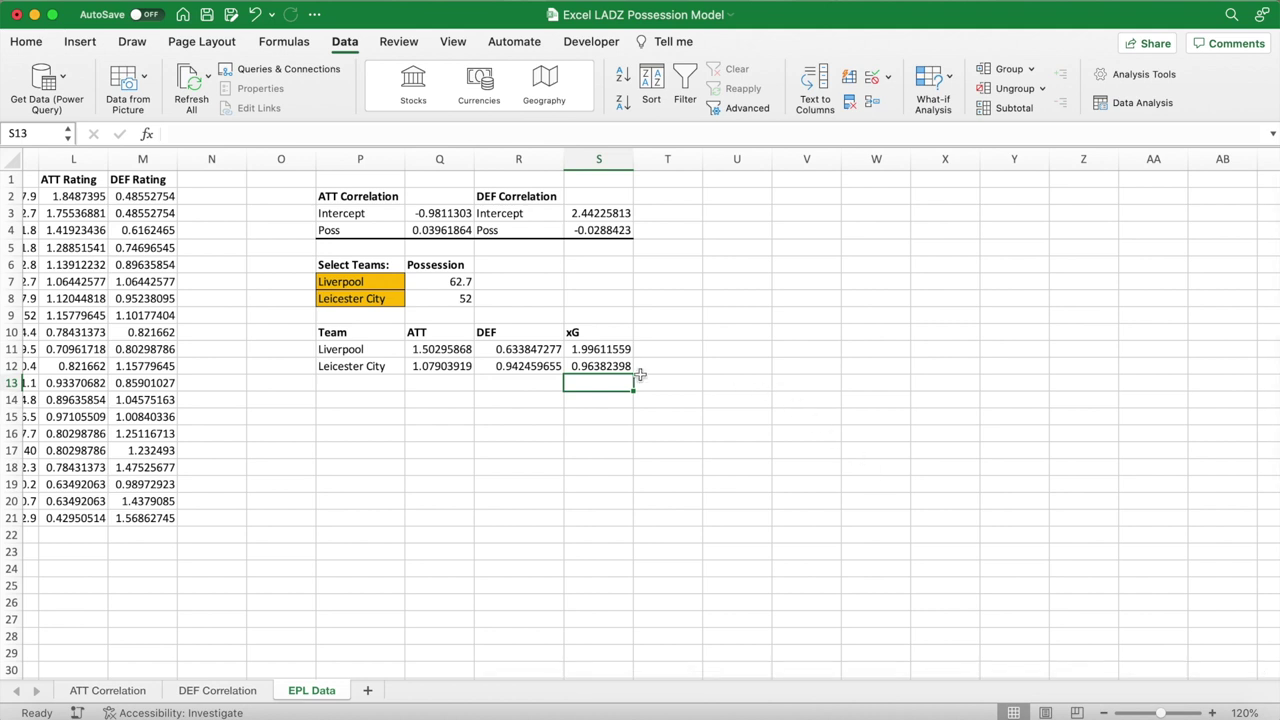
- Reduce both teams' xG values in S11:S12 to two decimal places
drag(600, 350, 603, 365)
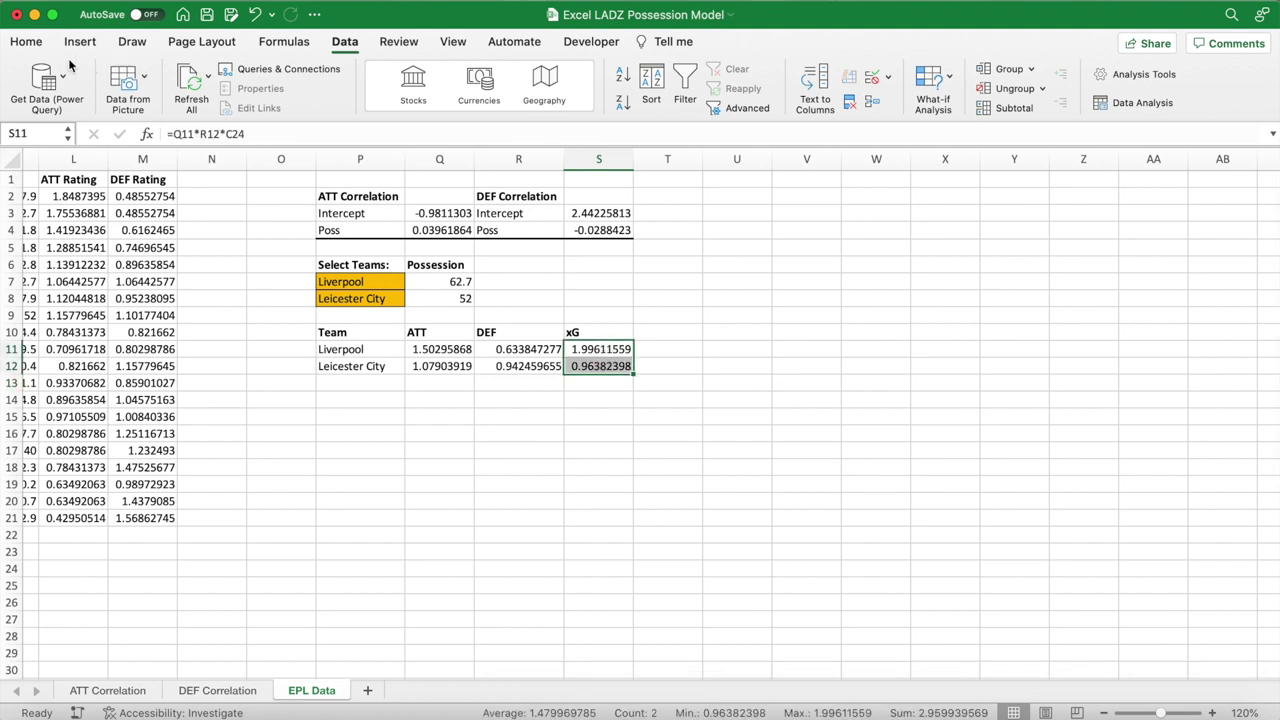
click(28, 41)
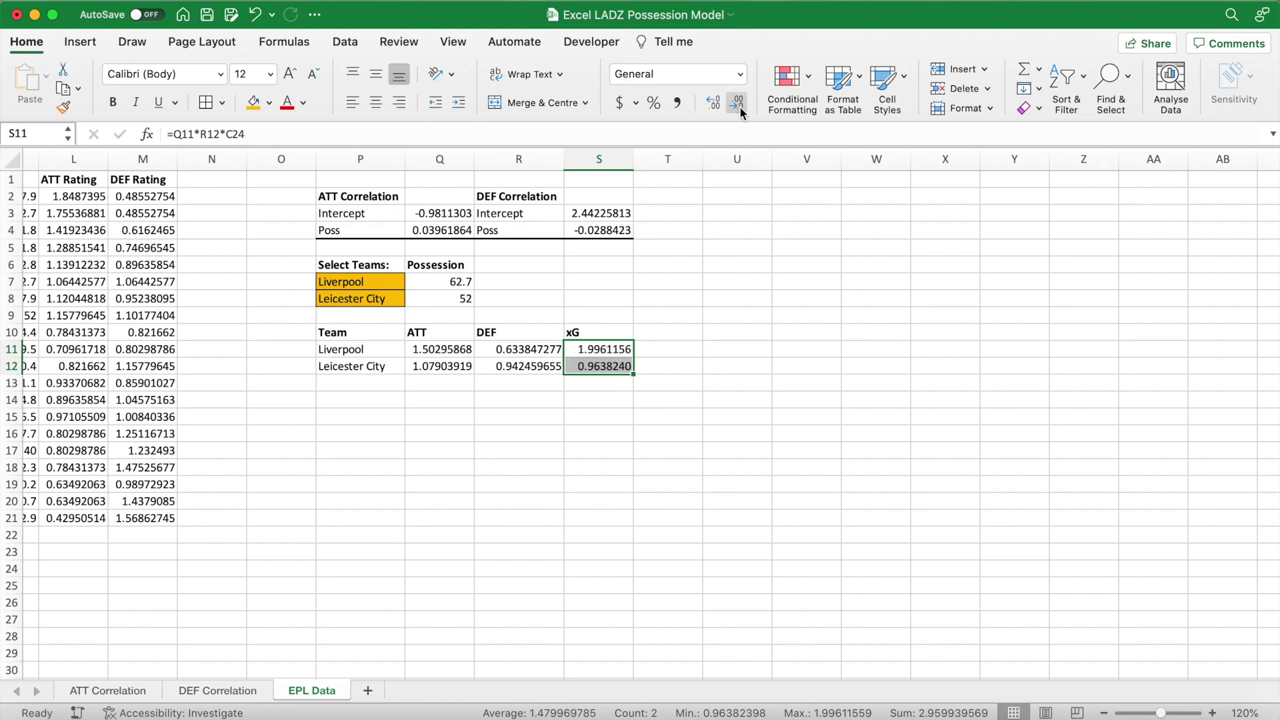
click(737, 104)
click(737, 104)
click(737, 104)
click(737, 104)
click(737, 104)
click(737, 104)
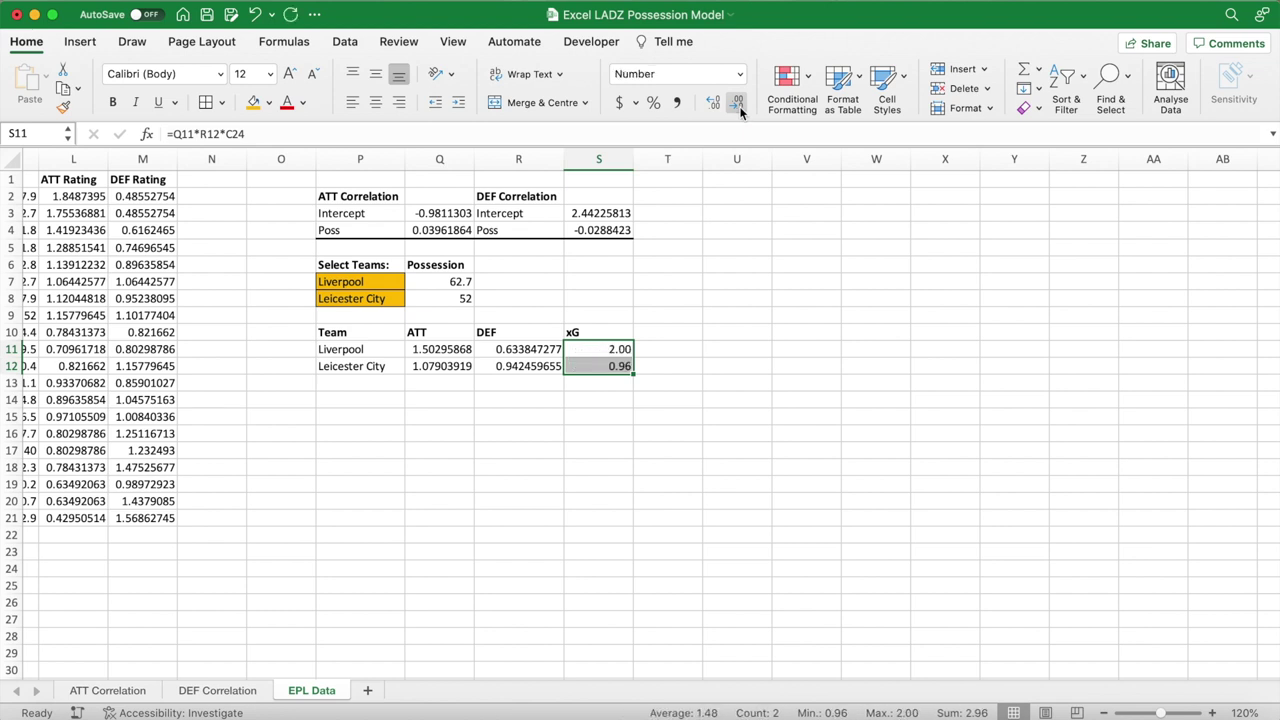
click(609, 432)
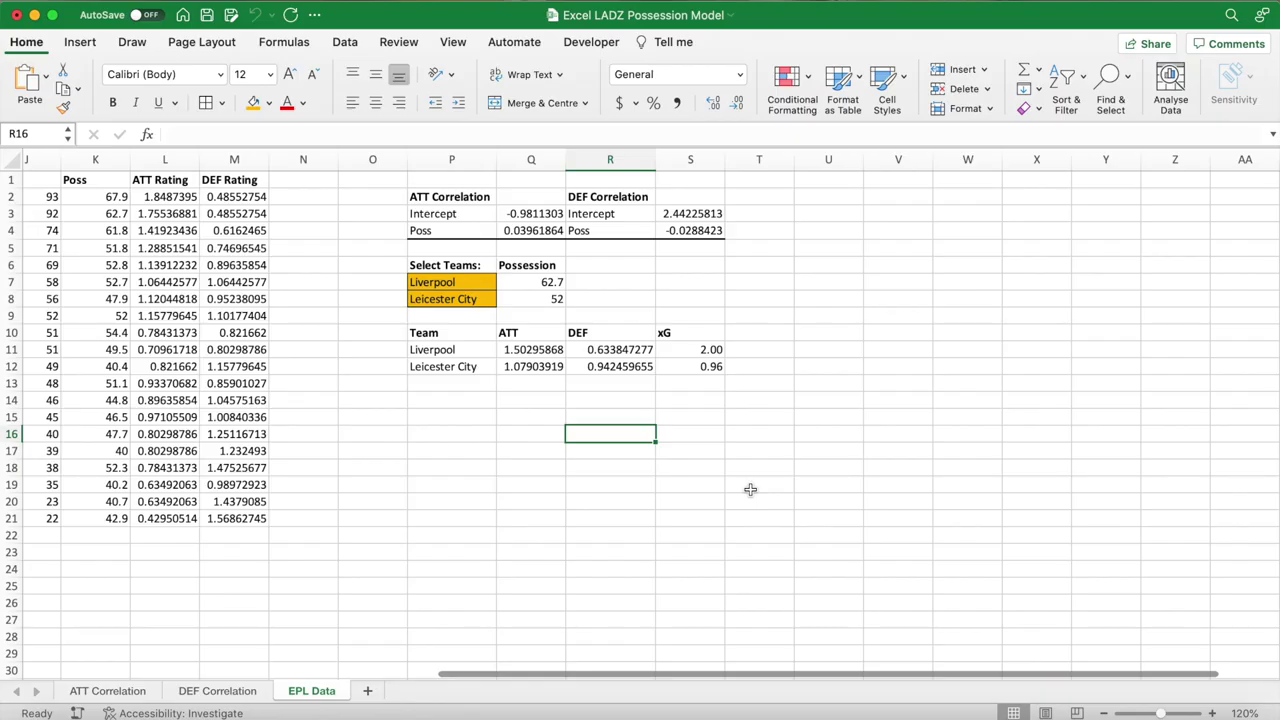
- Add a new worksheet to the workbook and name it Simulations
click(367, 691)
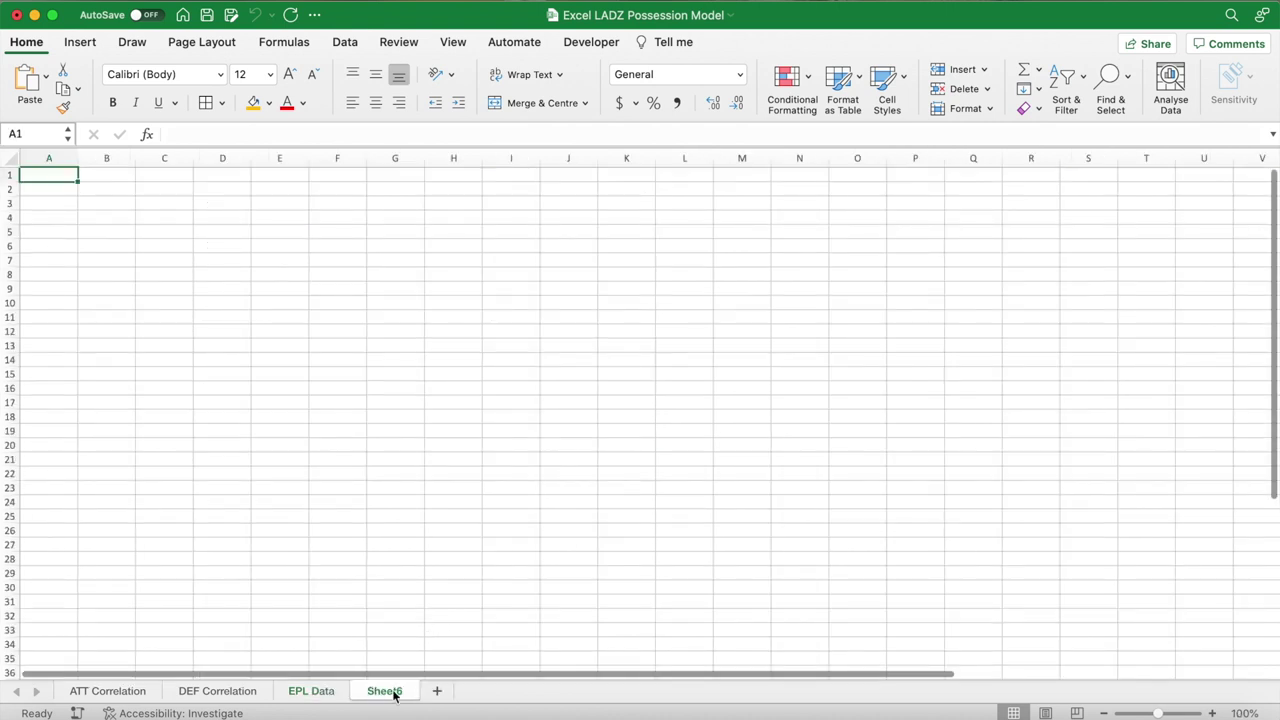
double_click(380, 691)
text(Simulations)
key(Return)
- Enter =TRANSPOSE('EPL Data'!P7:P8) in B1 to lay the selected teams out as column headings, and widen column B
key(Right)
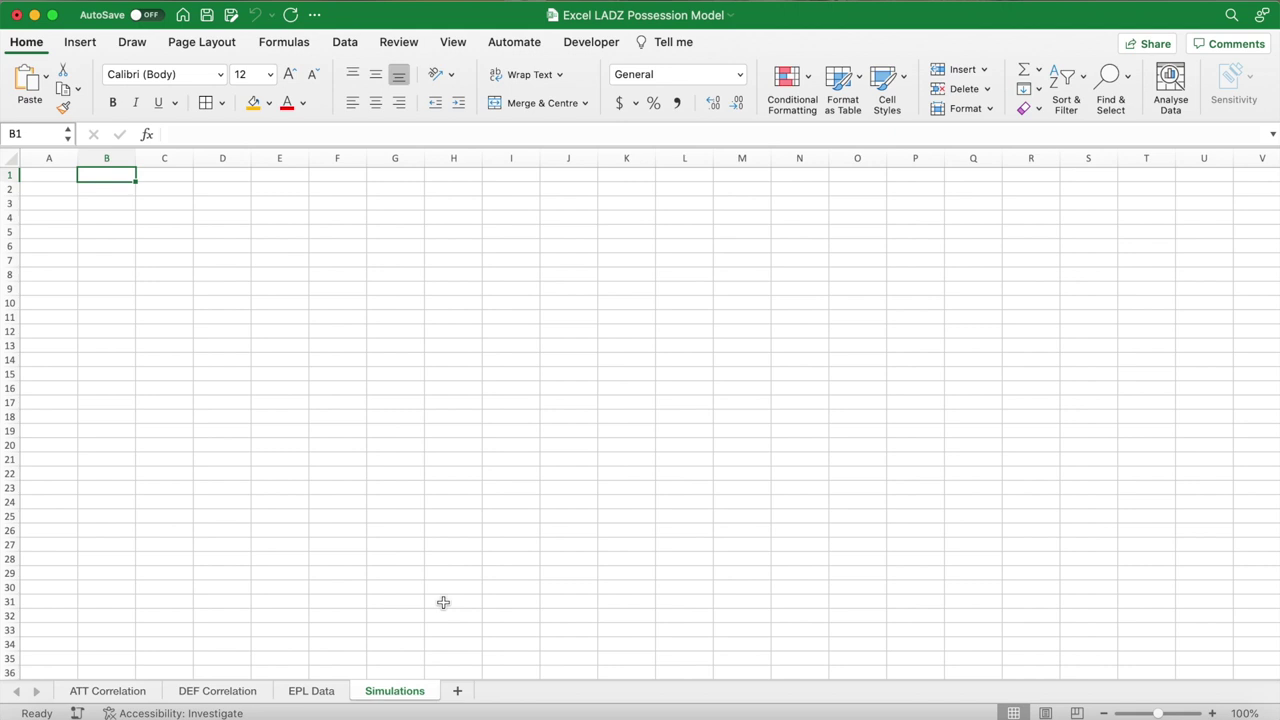
click(1210, 713)
click(1210, 713)
click(1210, 713)
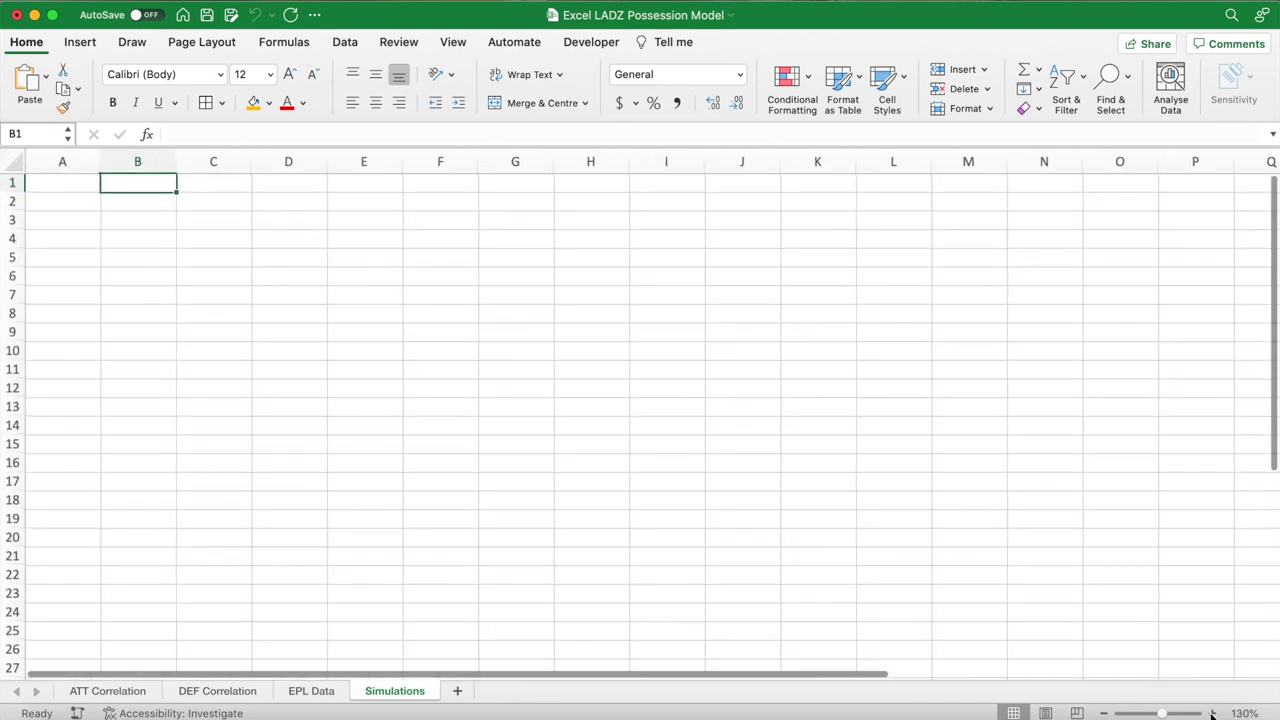
text(=)
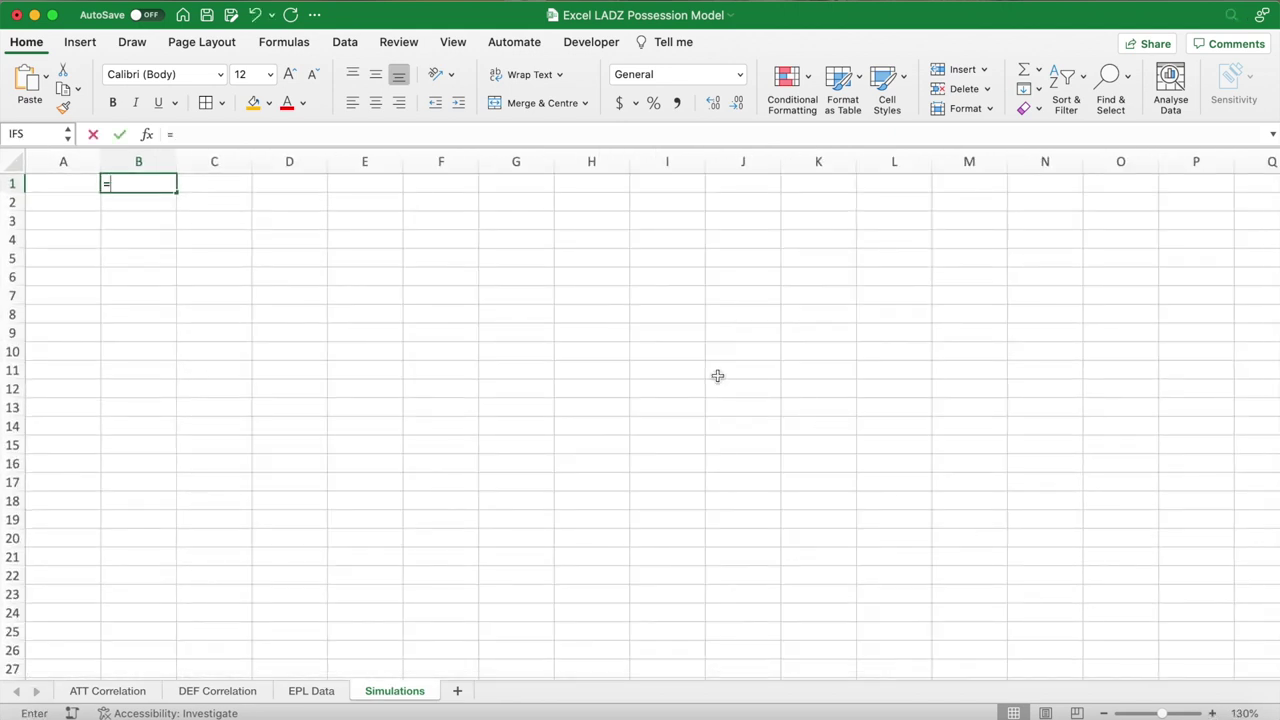
text(TRANSPOSE()
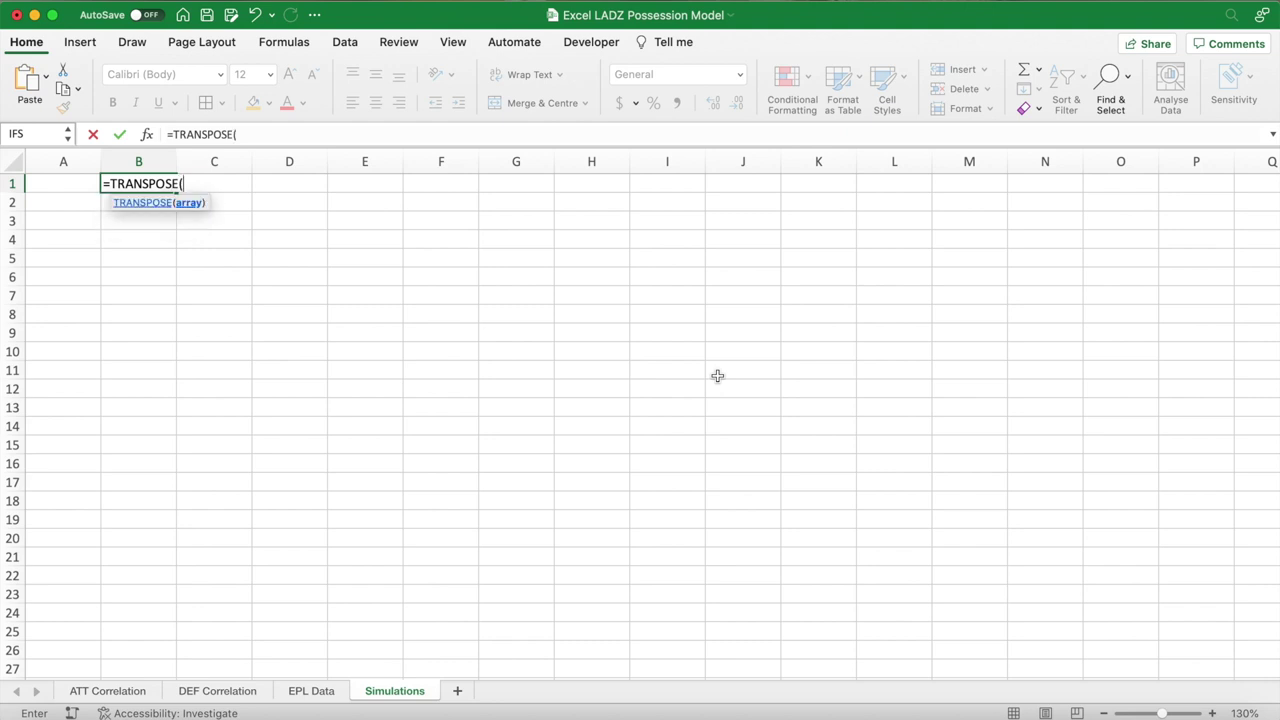
click(312, 691)
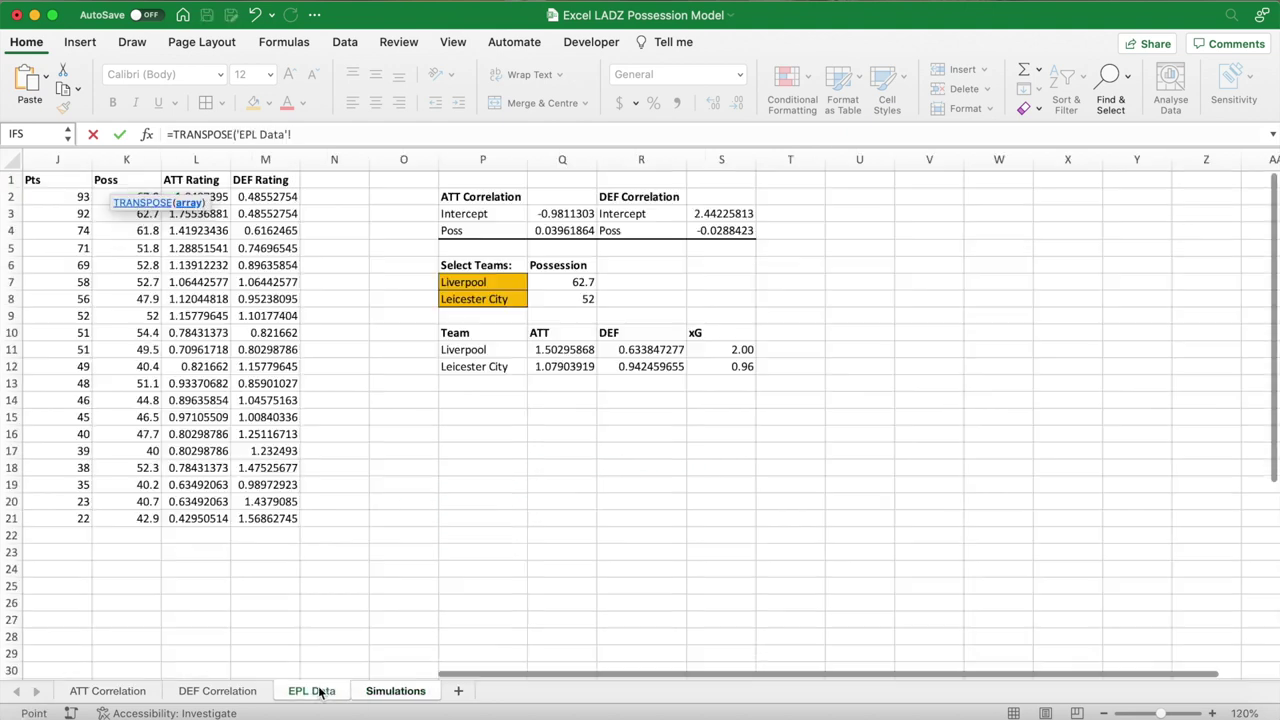
drag(482, 283, 499, 298)
text())
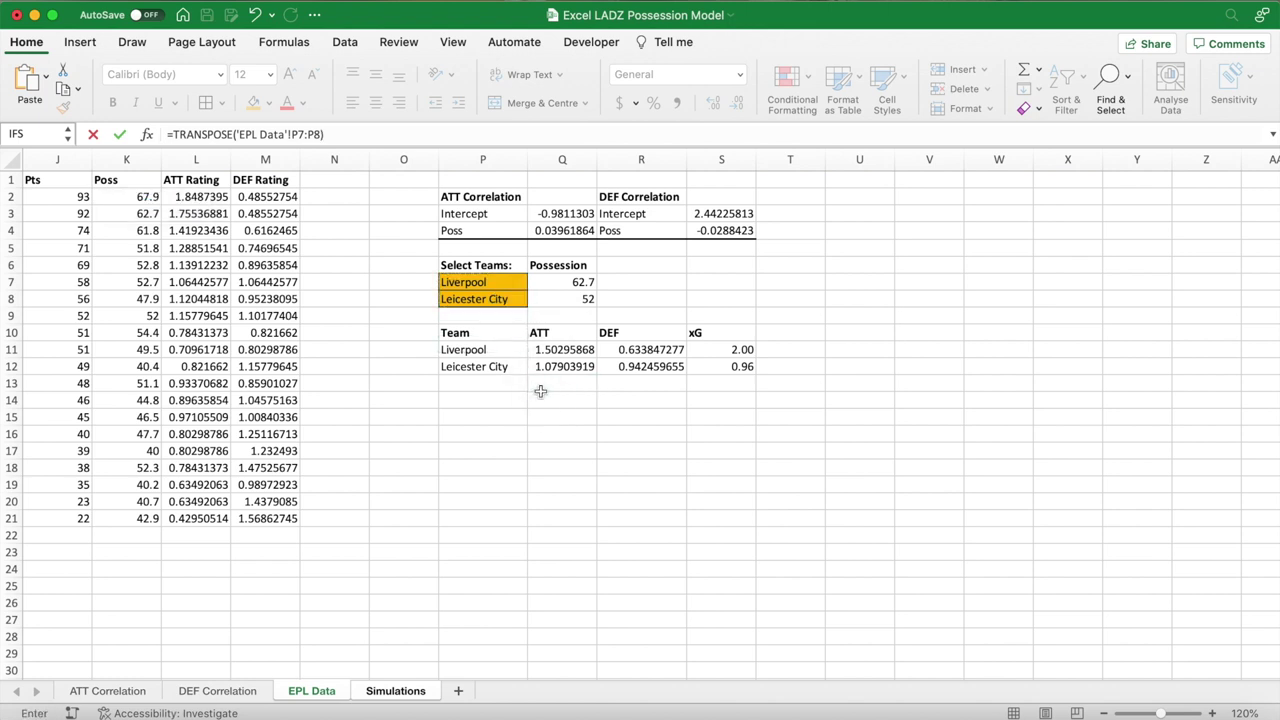
key(Return)
drag(176, 161, 197, 160)
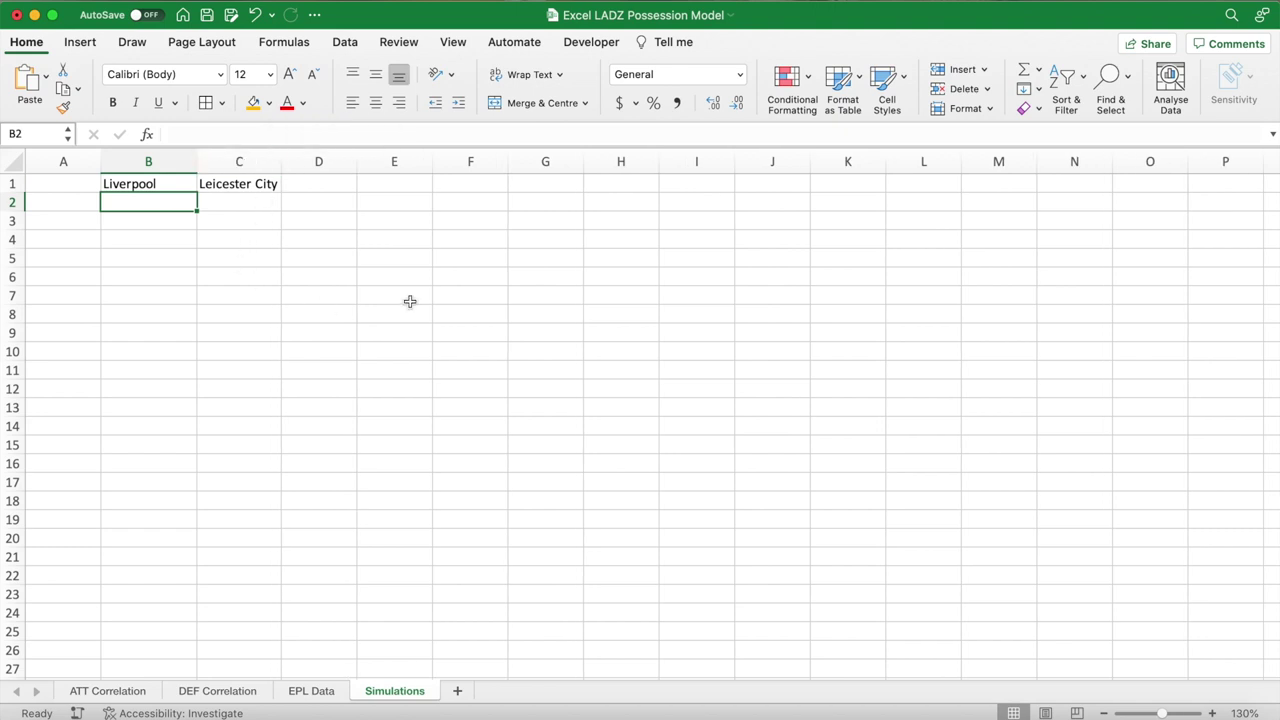
- Enter =BINOM.INV(10000,'EPL Data'!$S$11/10000,RAND()) in B2 to simulate the first team's goals, and recalculate the sheet
text(=B)
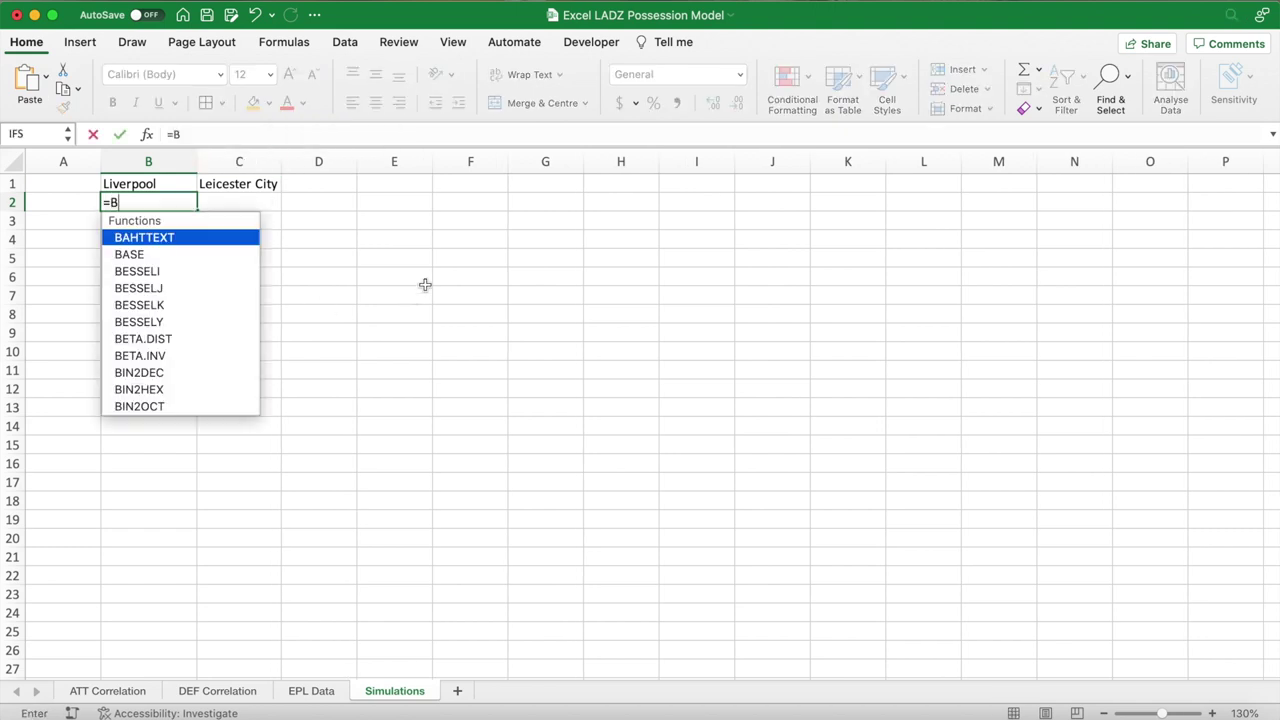
text(INOM.INV()
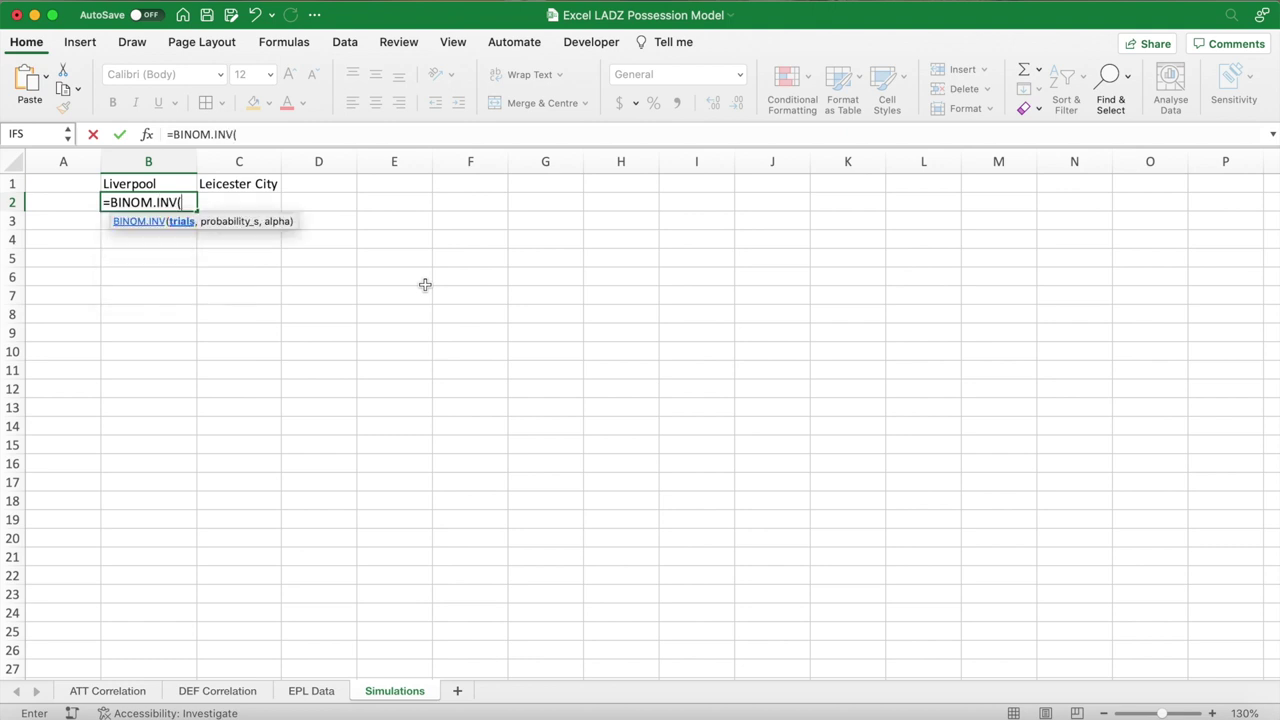
text(10000,)
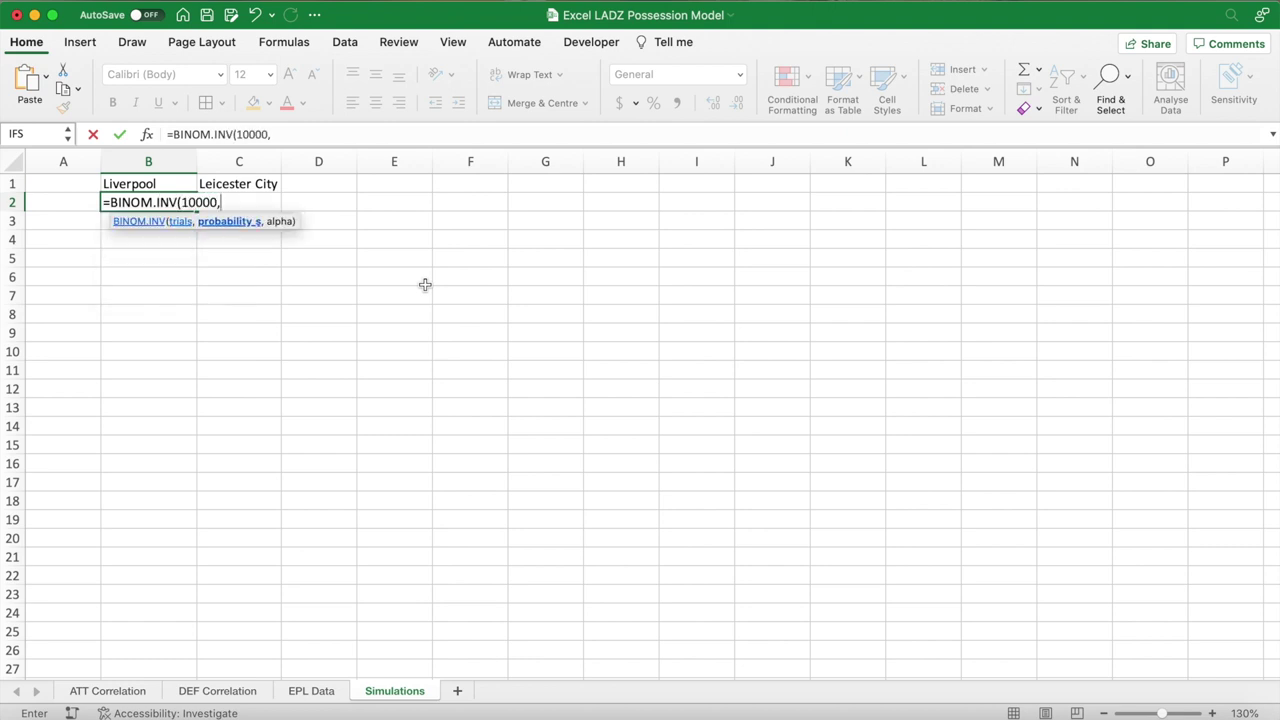
click(311, 691)
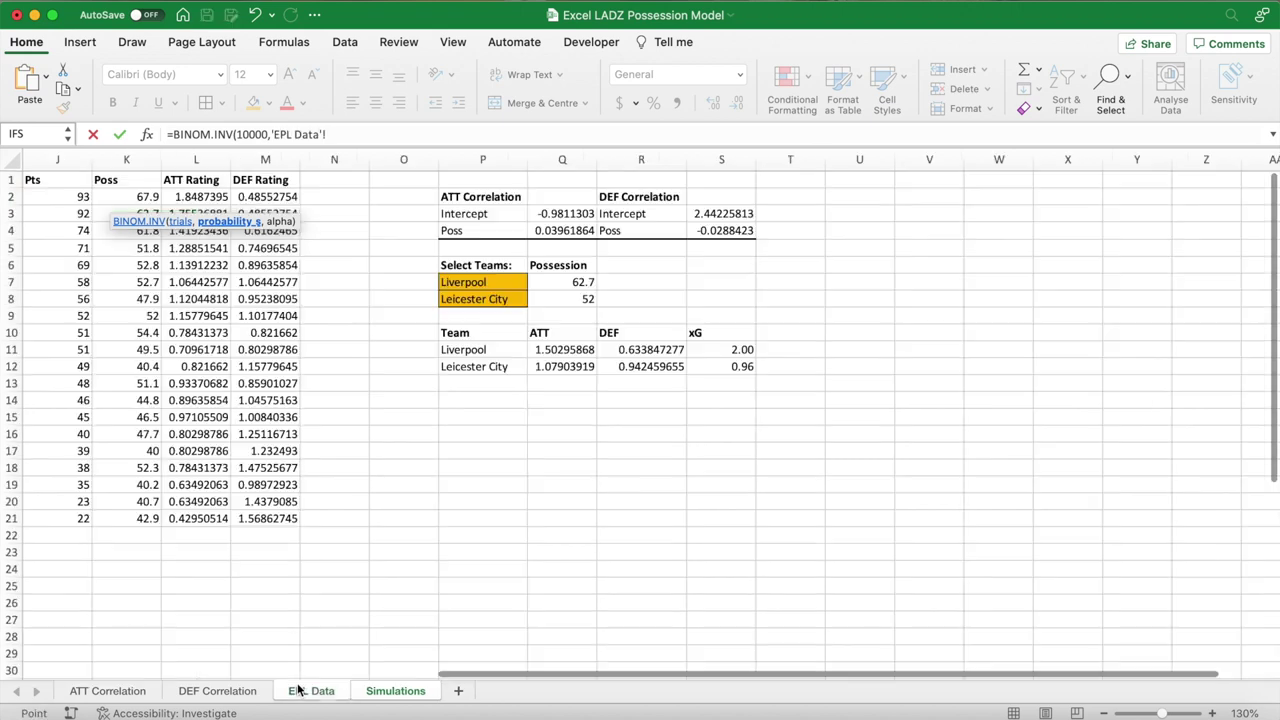
click(742, 350)
key(F4)
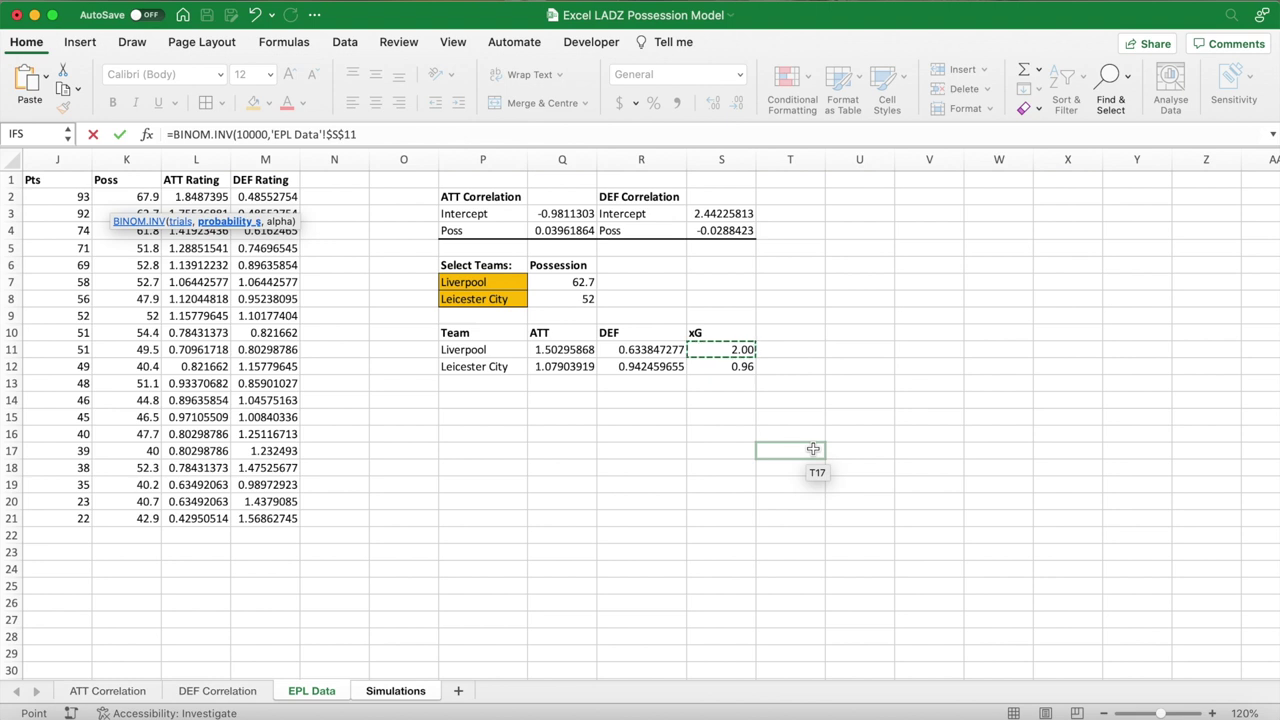
text(/10000)
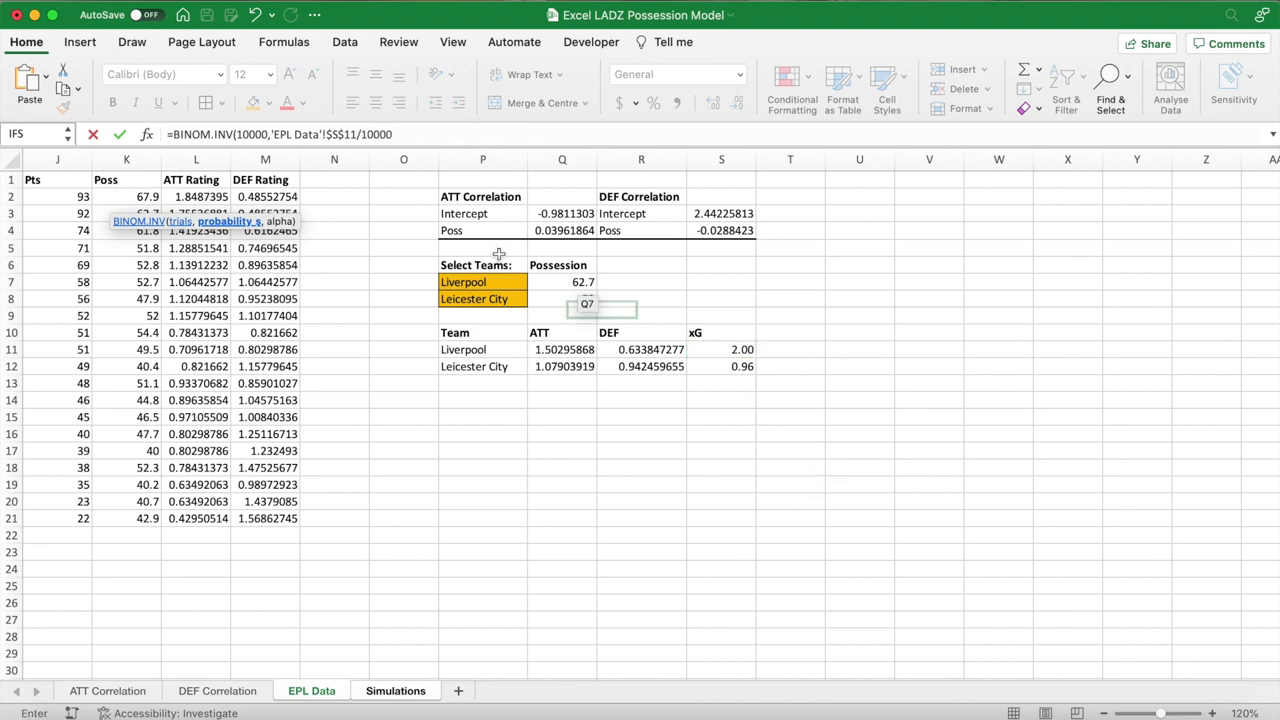
drag(405, 134, 361, 134)
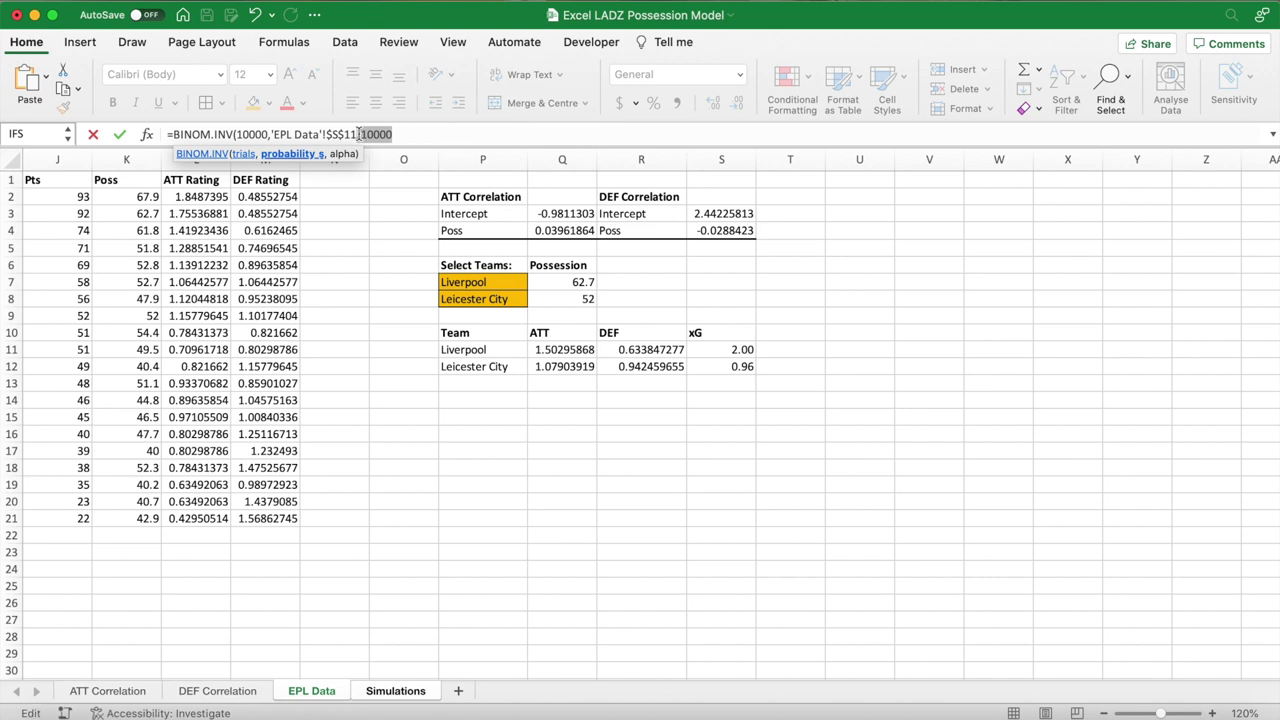
click(439, 135)
text(,)
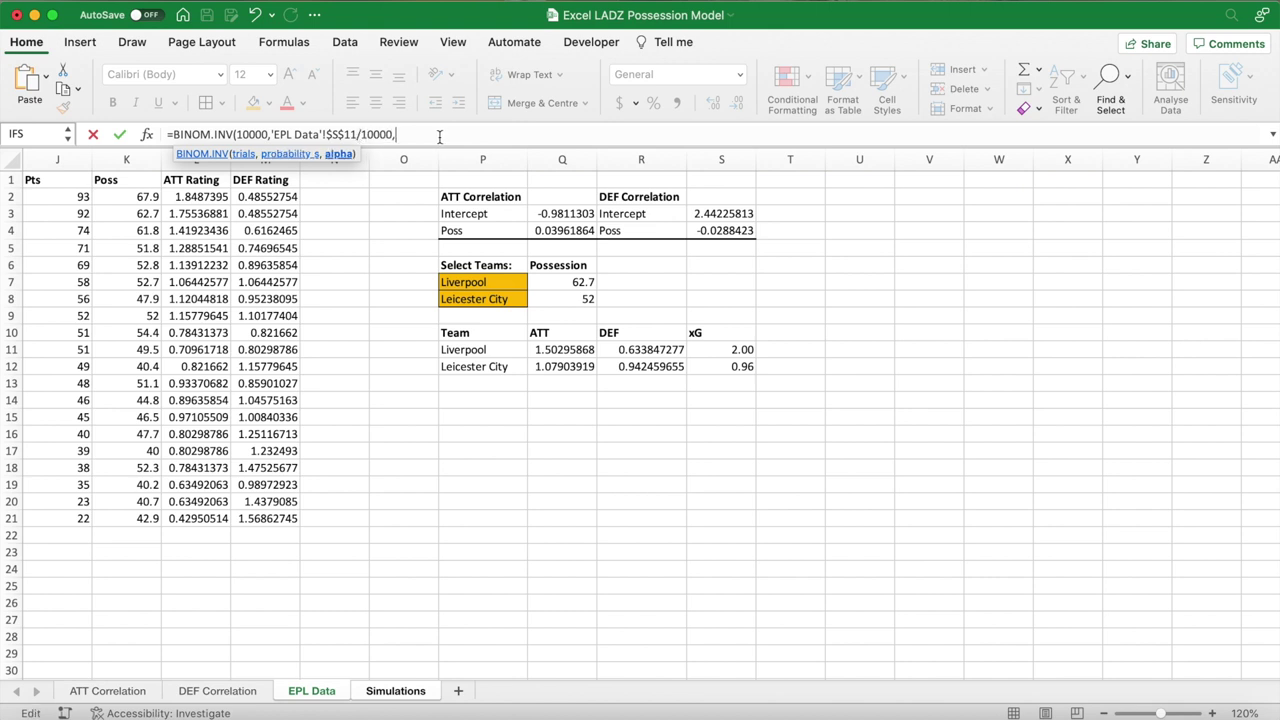
text(RAND()))
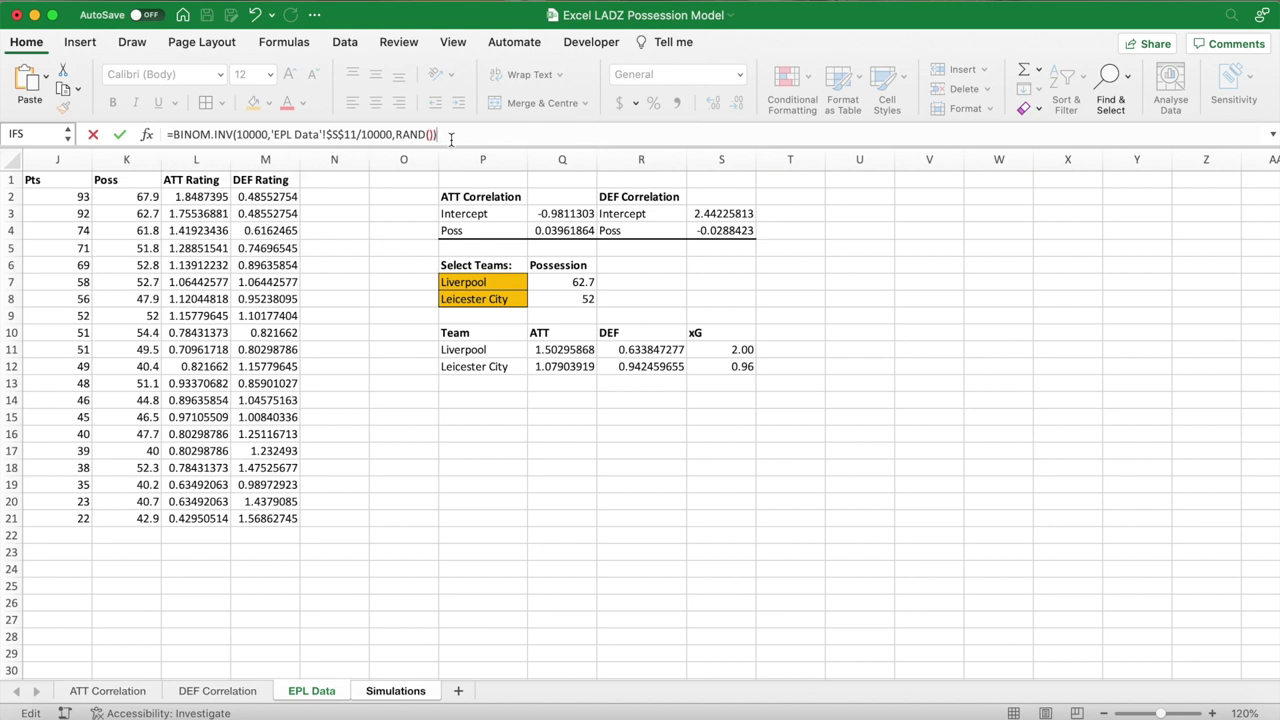
key(Return)
click(417, 238)
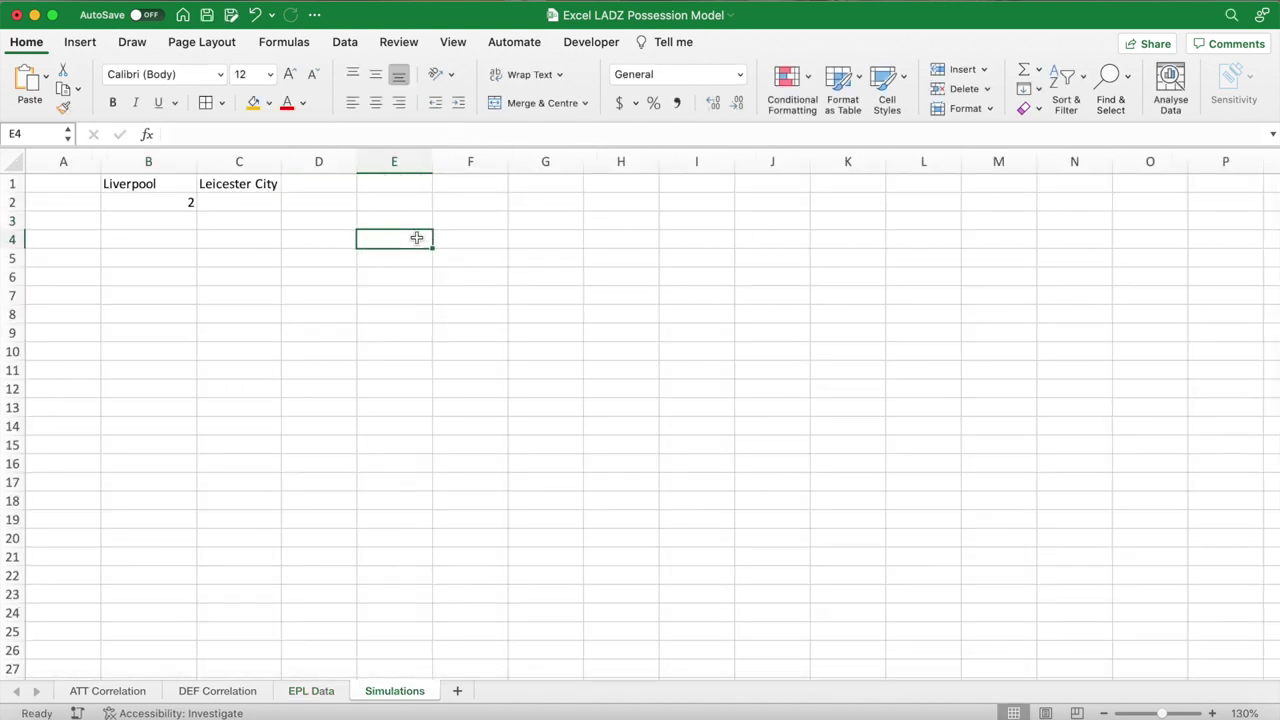
key(F9)
- Enter =BINOM.INV(10000,'EPL Data'!$S$12/10000,RAND()) in C2 to simulate the second team's goals
click(265, 204)
text(=BINOM)
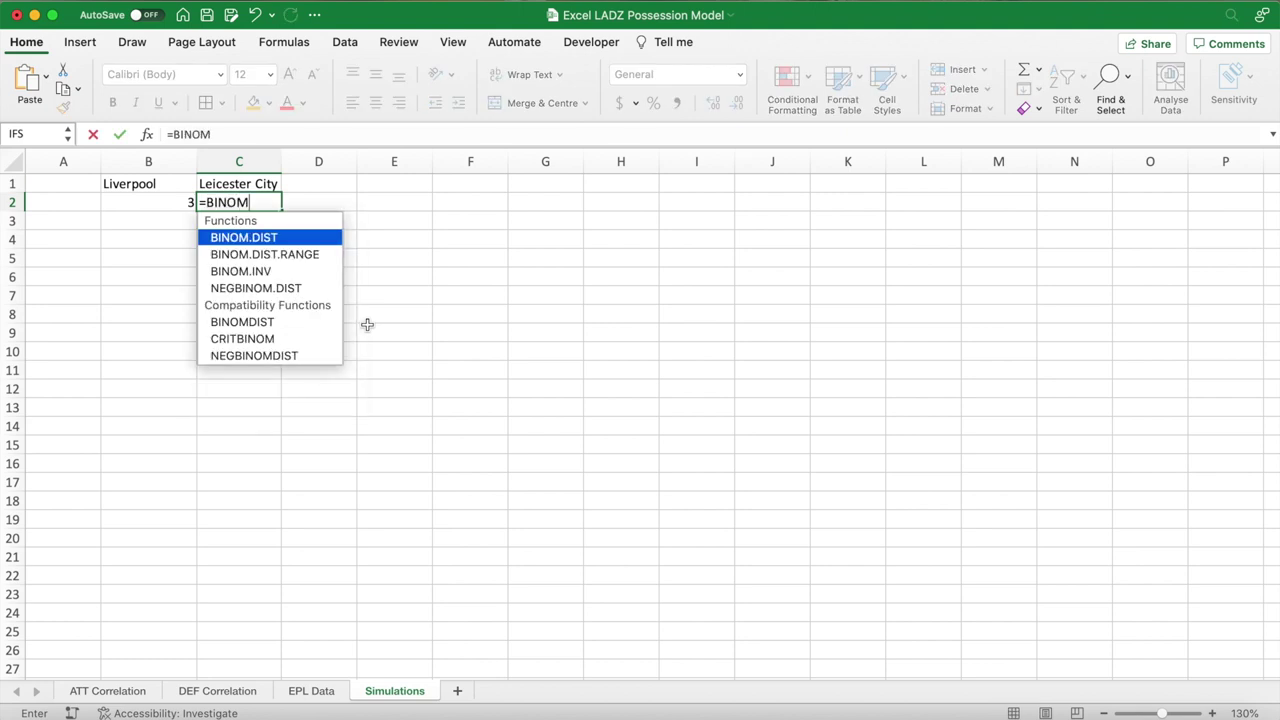
text(.INV(10000,)
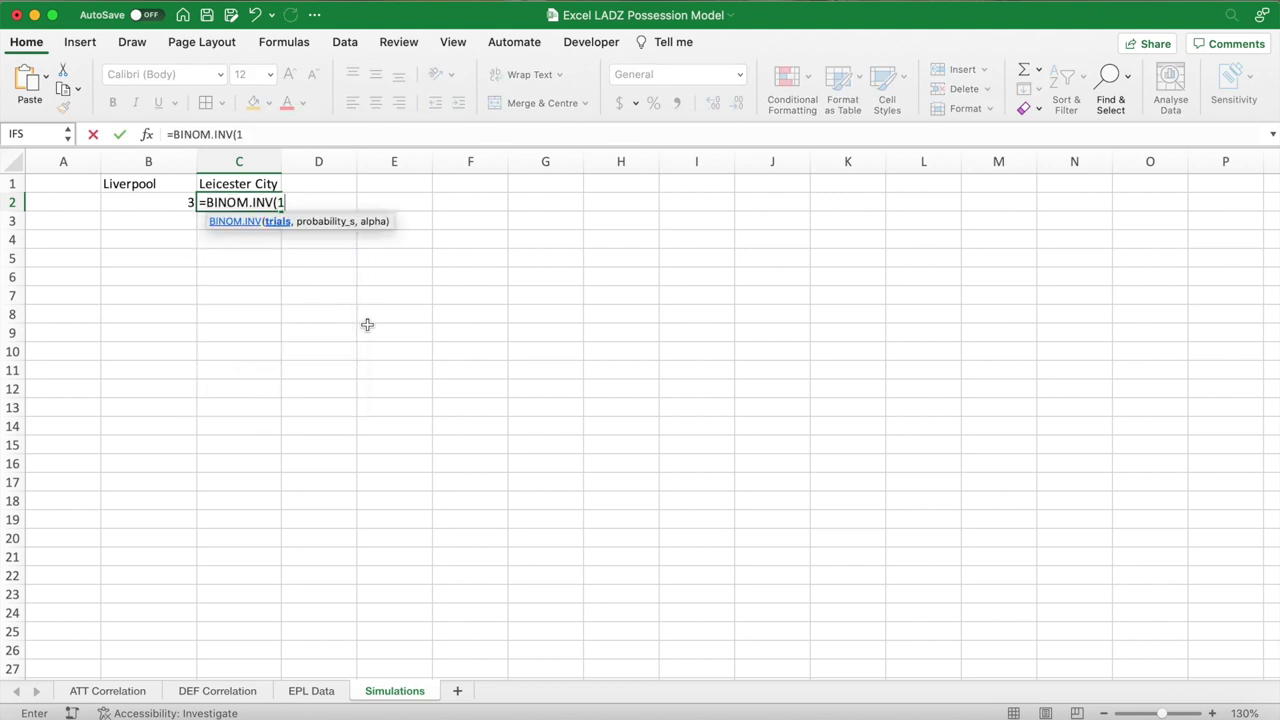
click(308, 691)
click(707, 368)
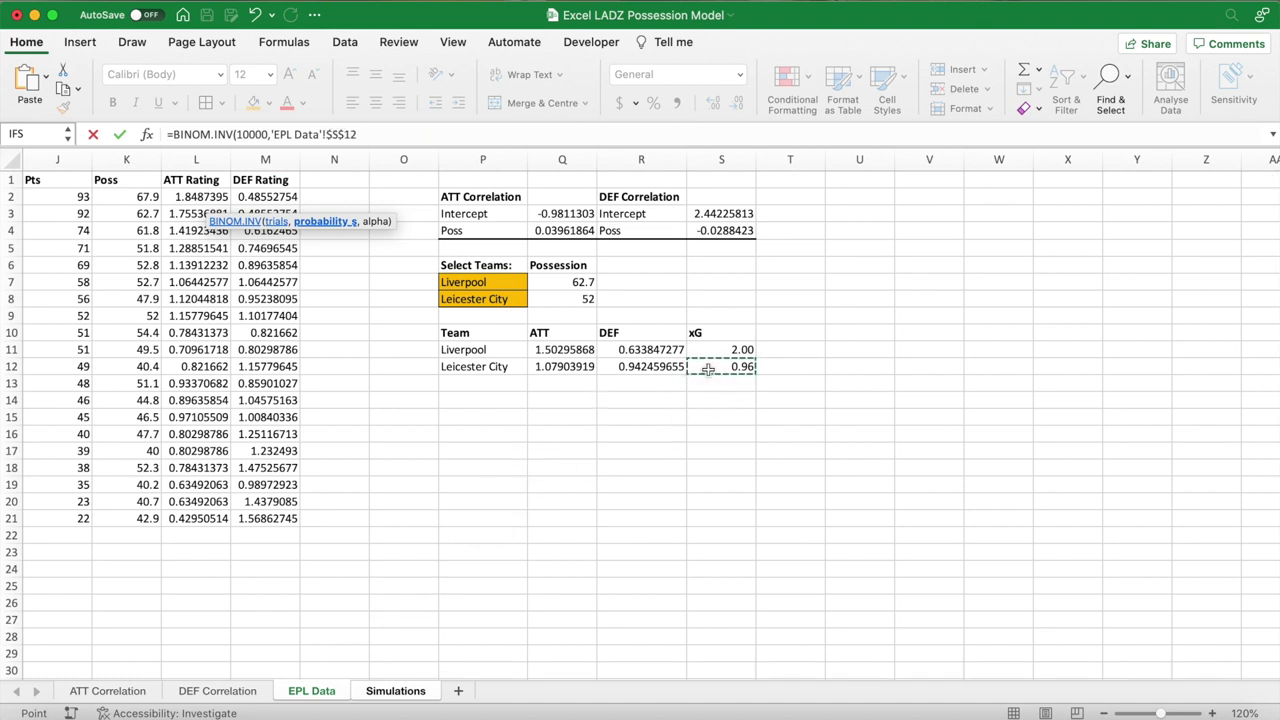
click(474, 138)
key(F4)
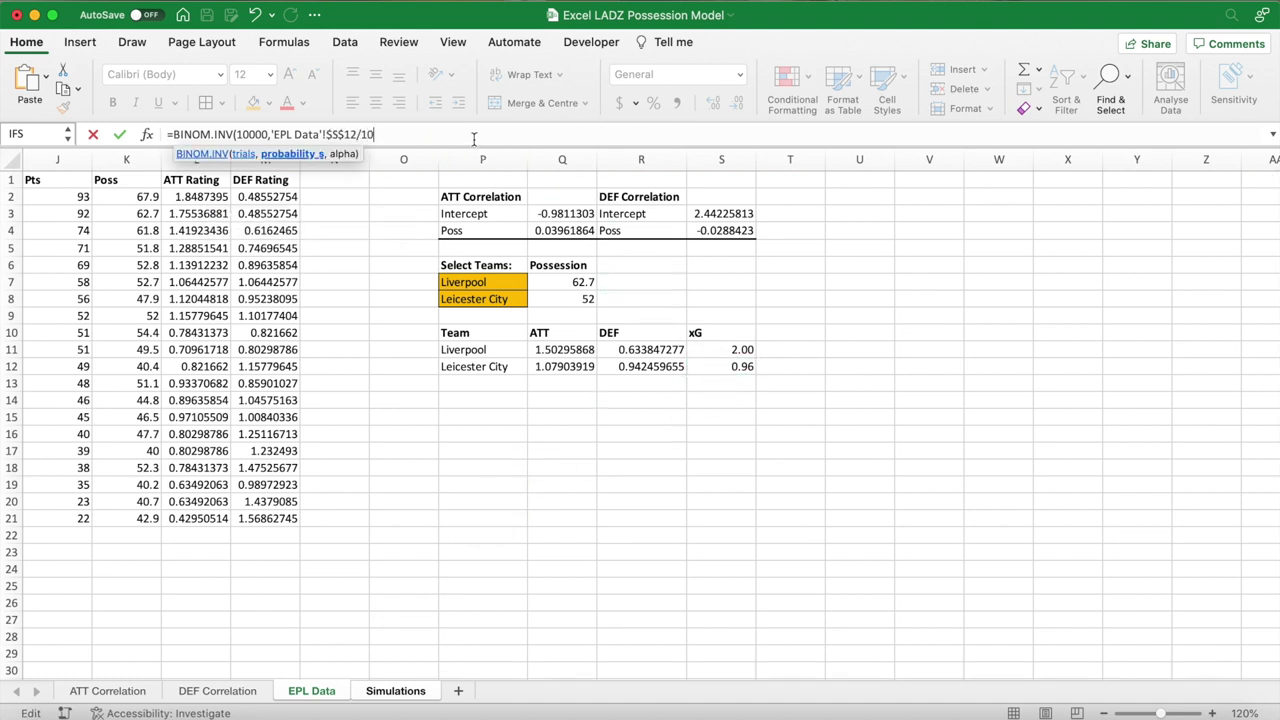
text(/10000,RAND())
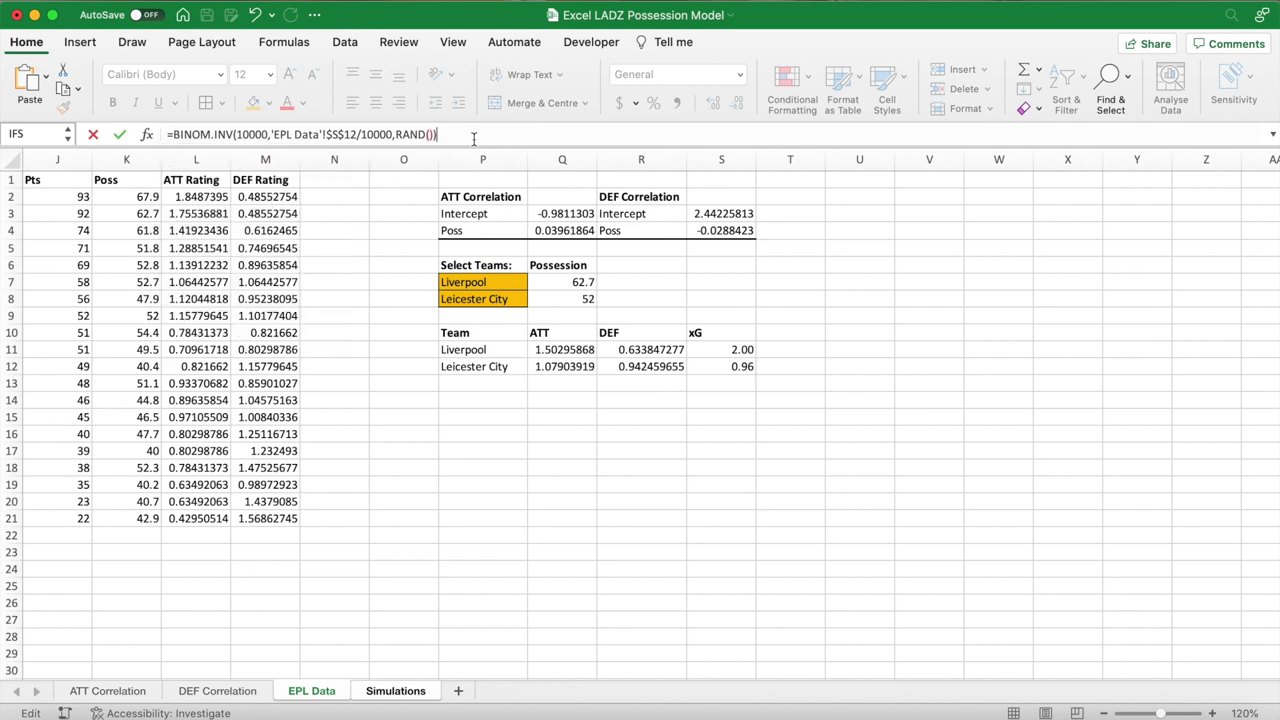
text())
key(Return)
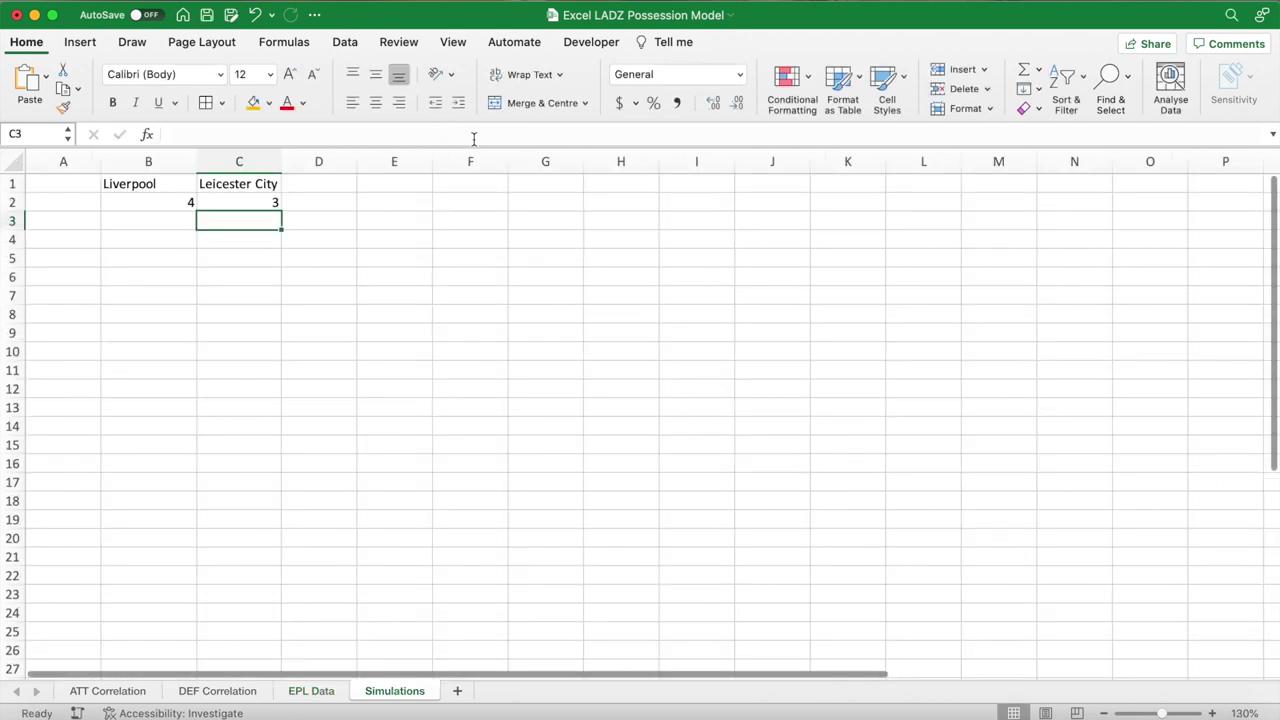
click(453, 236)
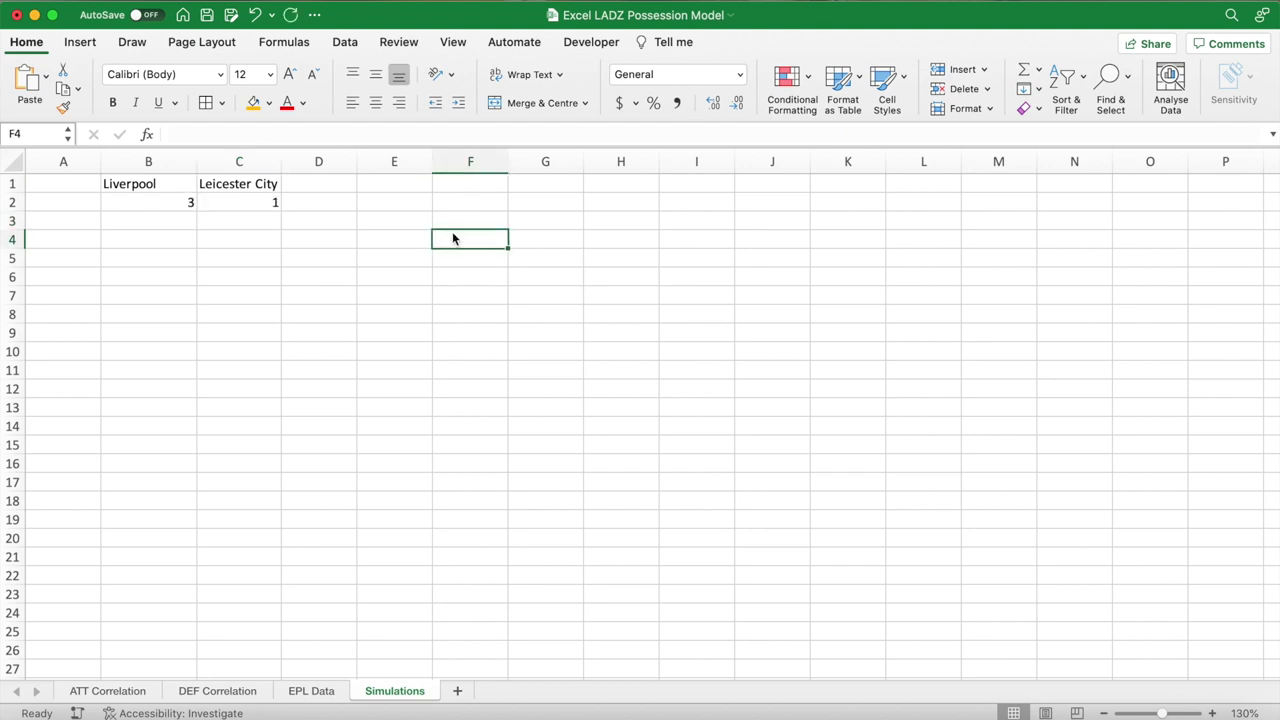
click(63, 220)
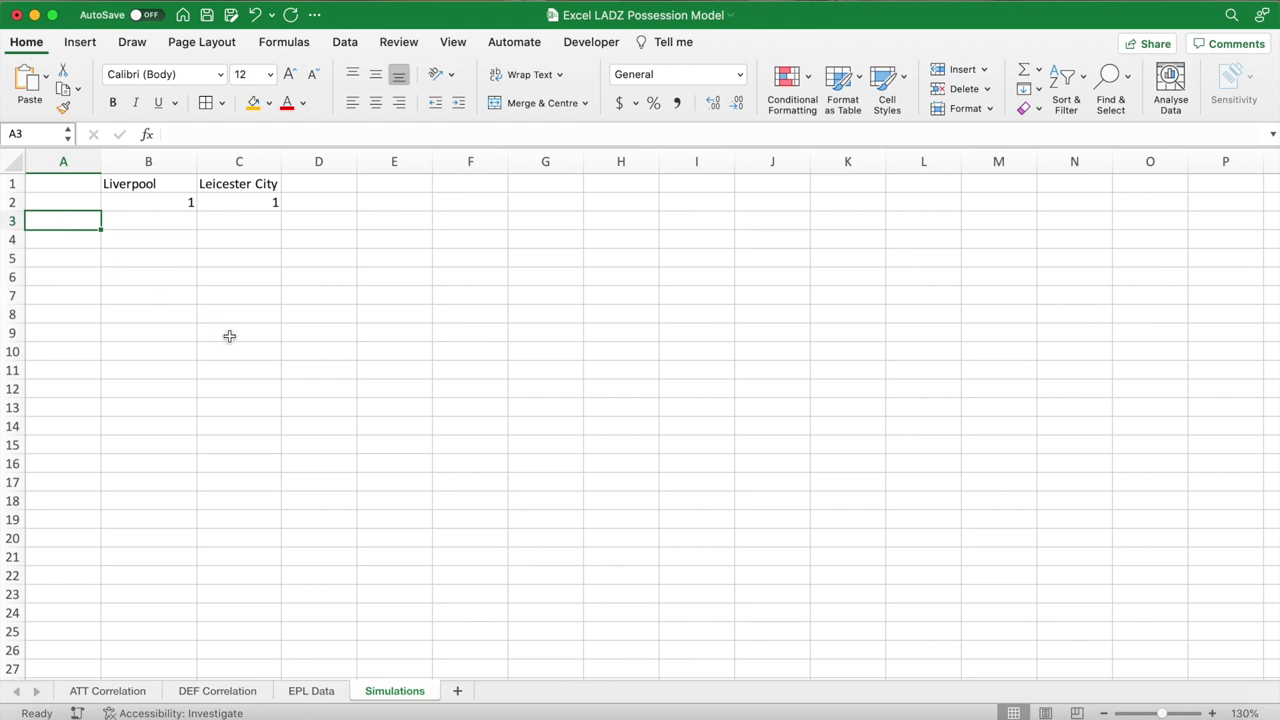
key(super+b)
text(Trials)
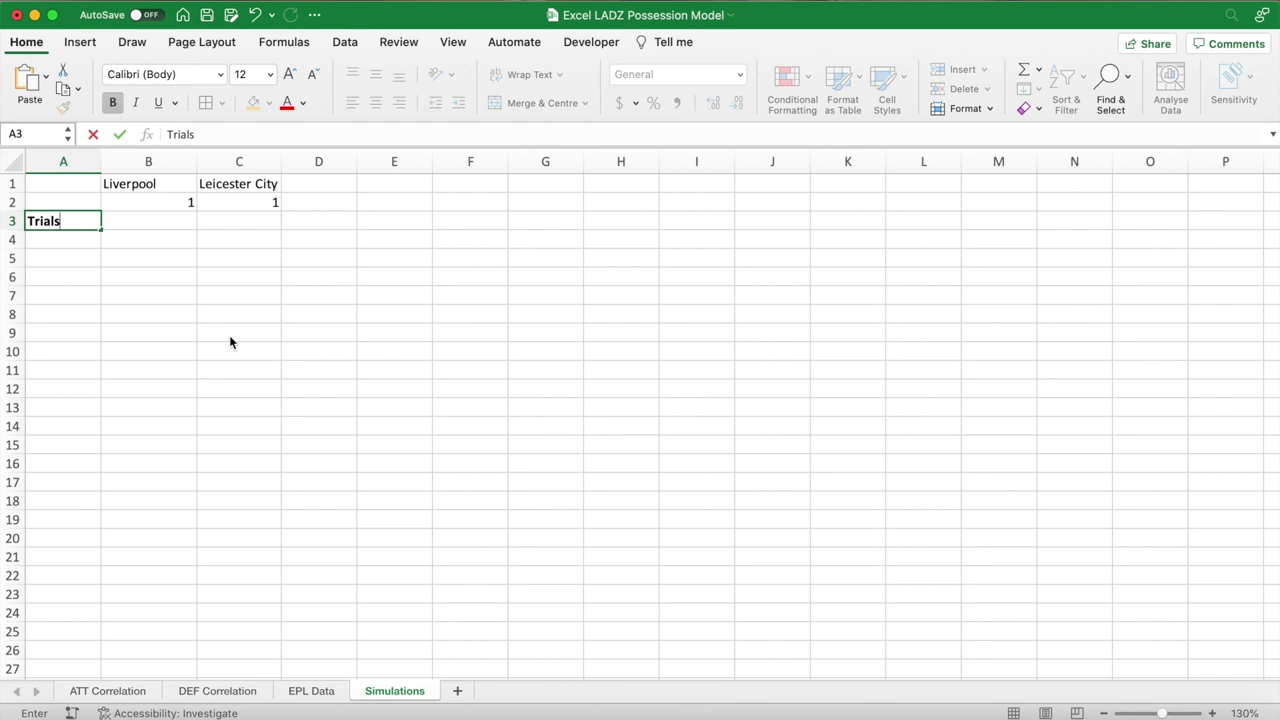
key(BackSpace)
key(BackSpace)
key(BackSpace)
key(BackSpace)
key(BackSpace)
key(BackSpace)
- Enter the label Trials in bold in A2
click(51, 201)
text(Trai)
text(ls)
key(Return)
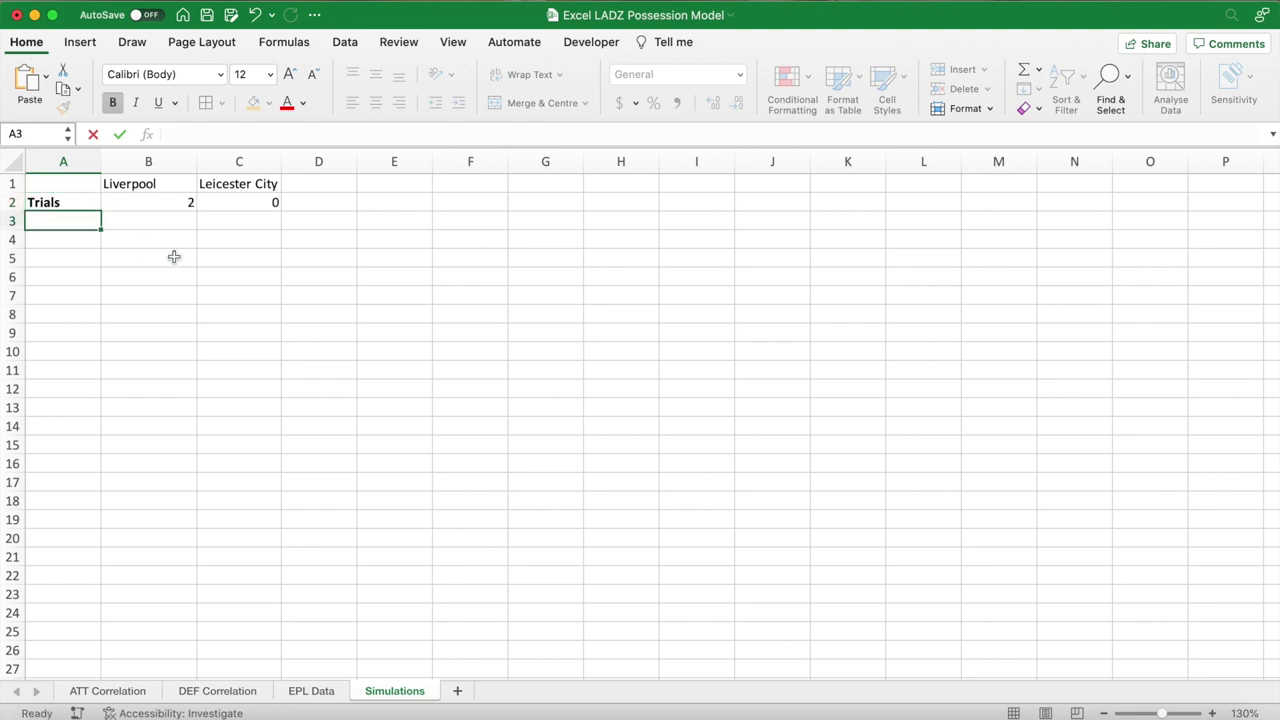
- Turn off bold in A3 and enter =SEQUENCE(10000) there to number the trials down column A
key(super+b)
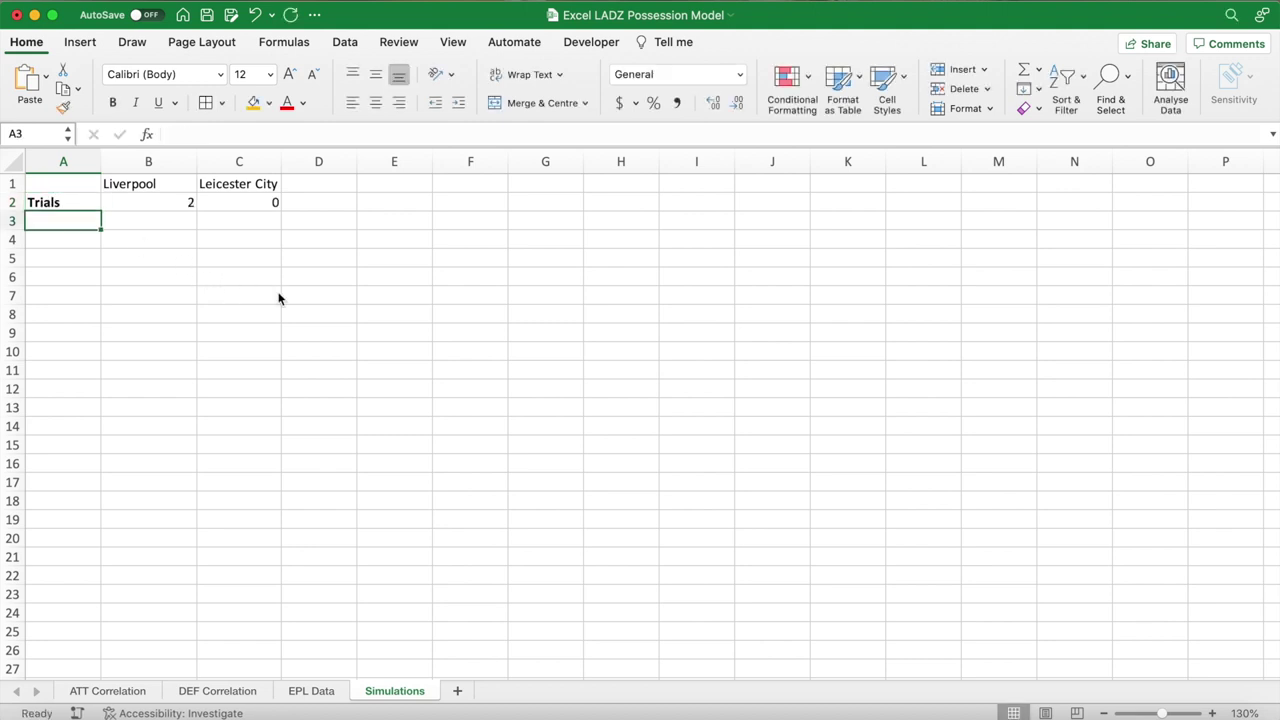
text(=SE)
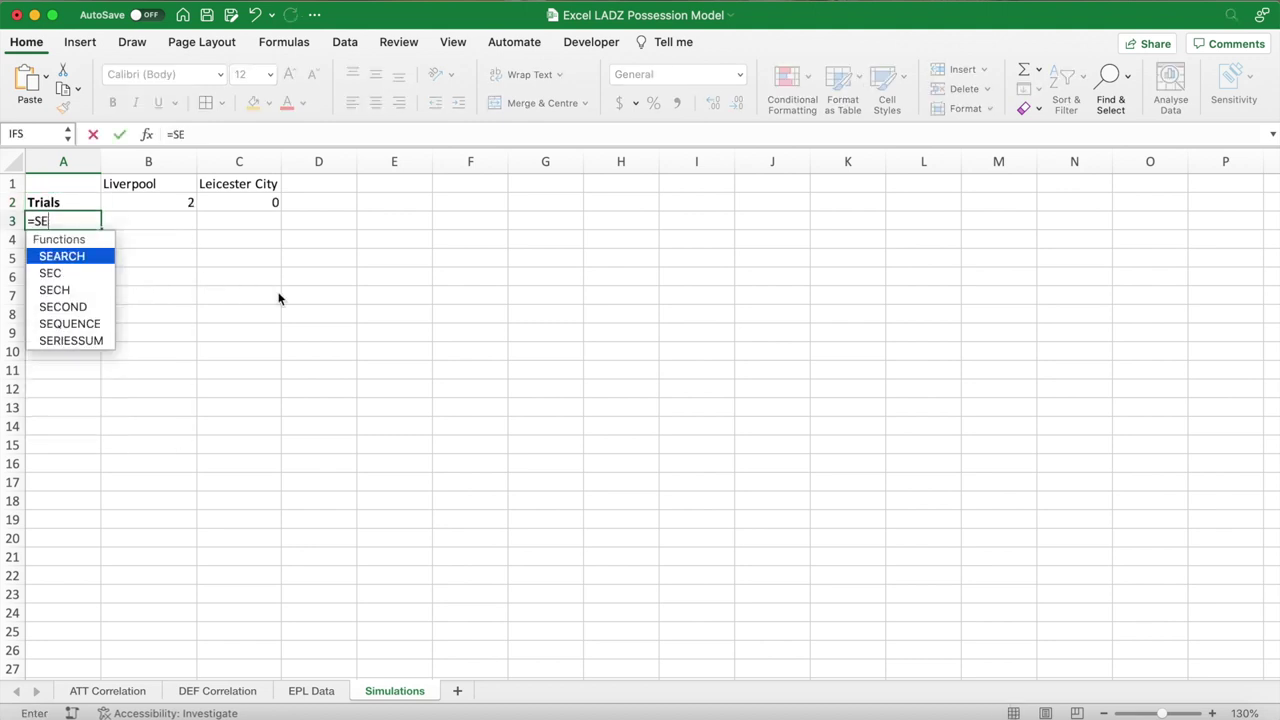
text(QUENCE()
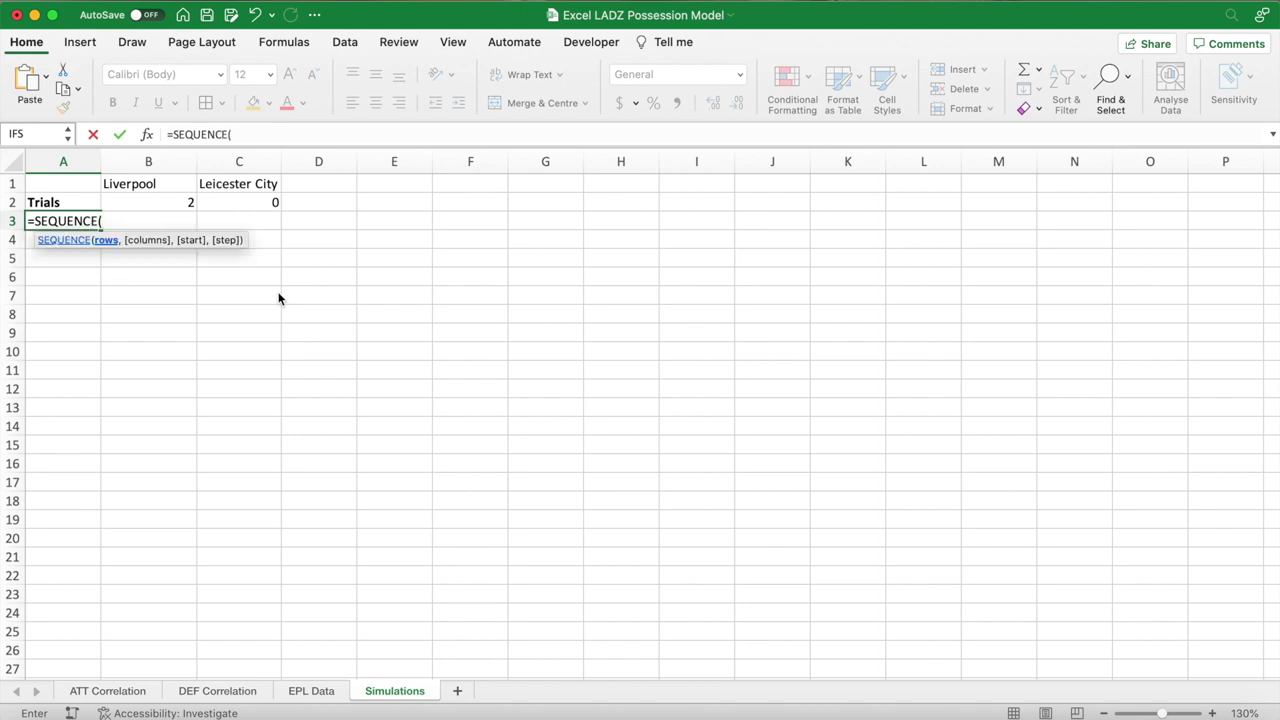
text(10000))
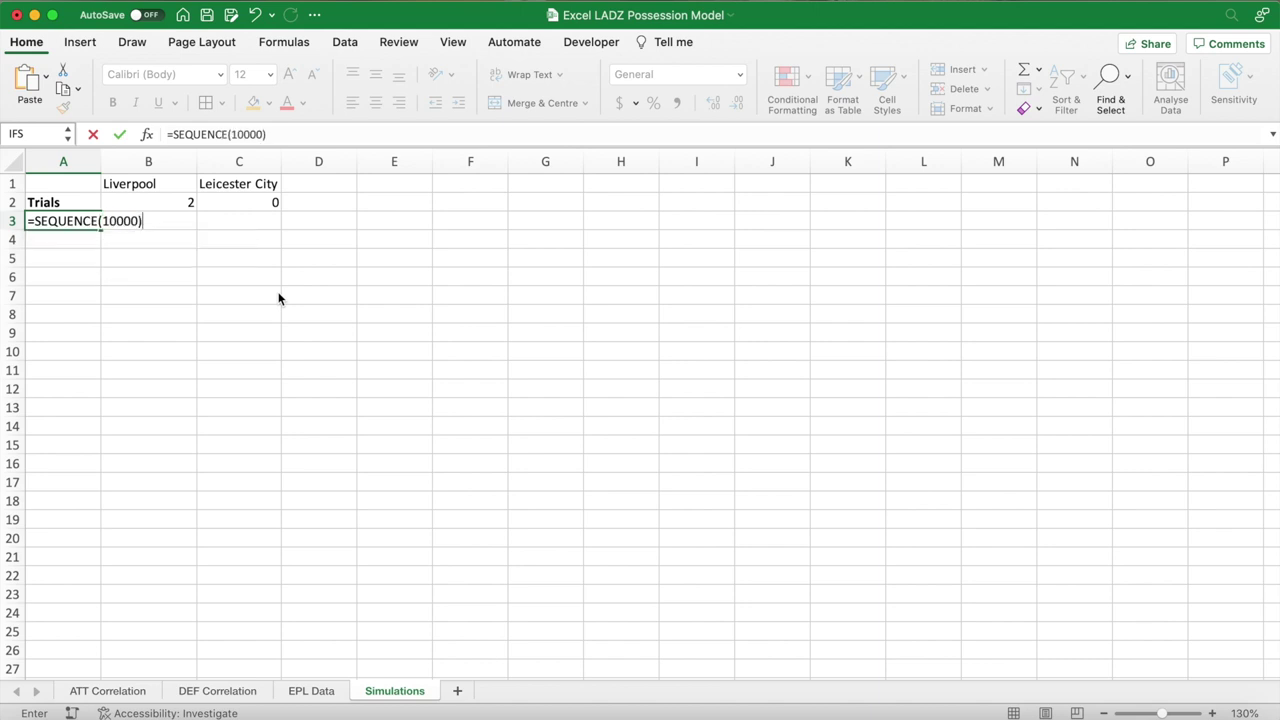
key(Return)
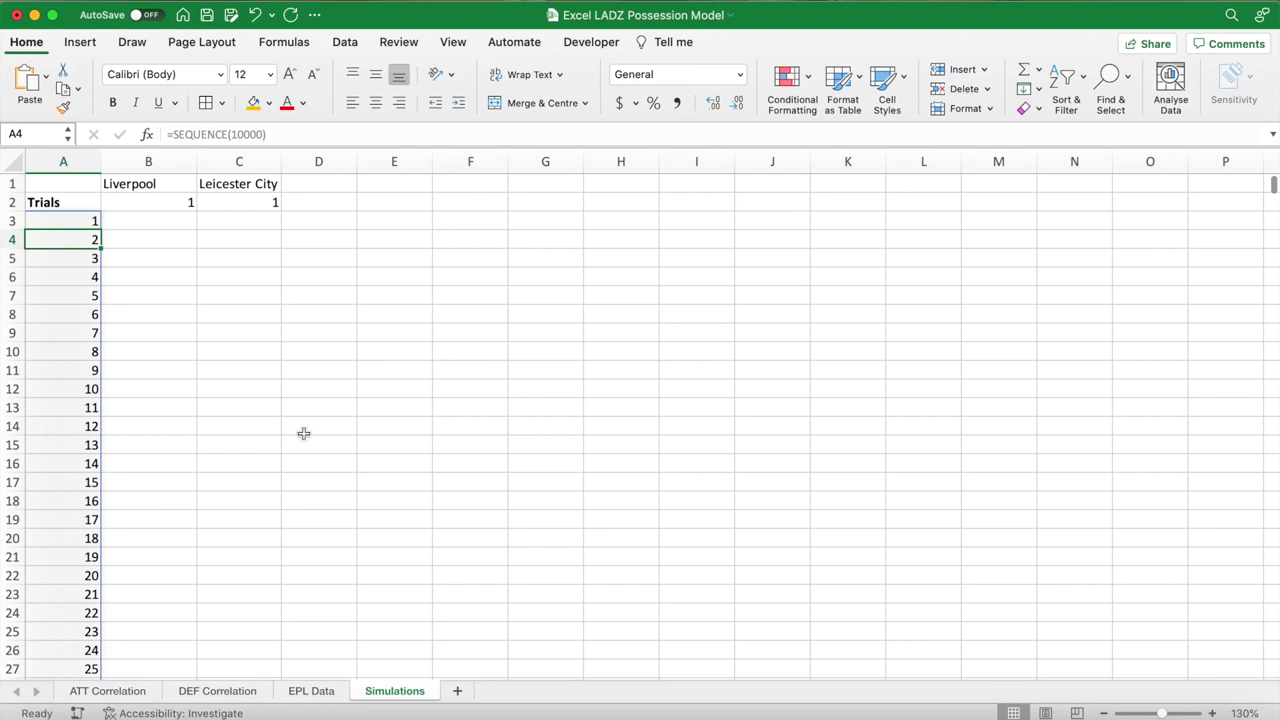
- Check how far the trial numbers run down column A, and return to the start of the sheet
scroll(303, 434, down, 15)
scroll(307, 441, up, 20)
click(95, 217)
key(super+shift+Down)
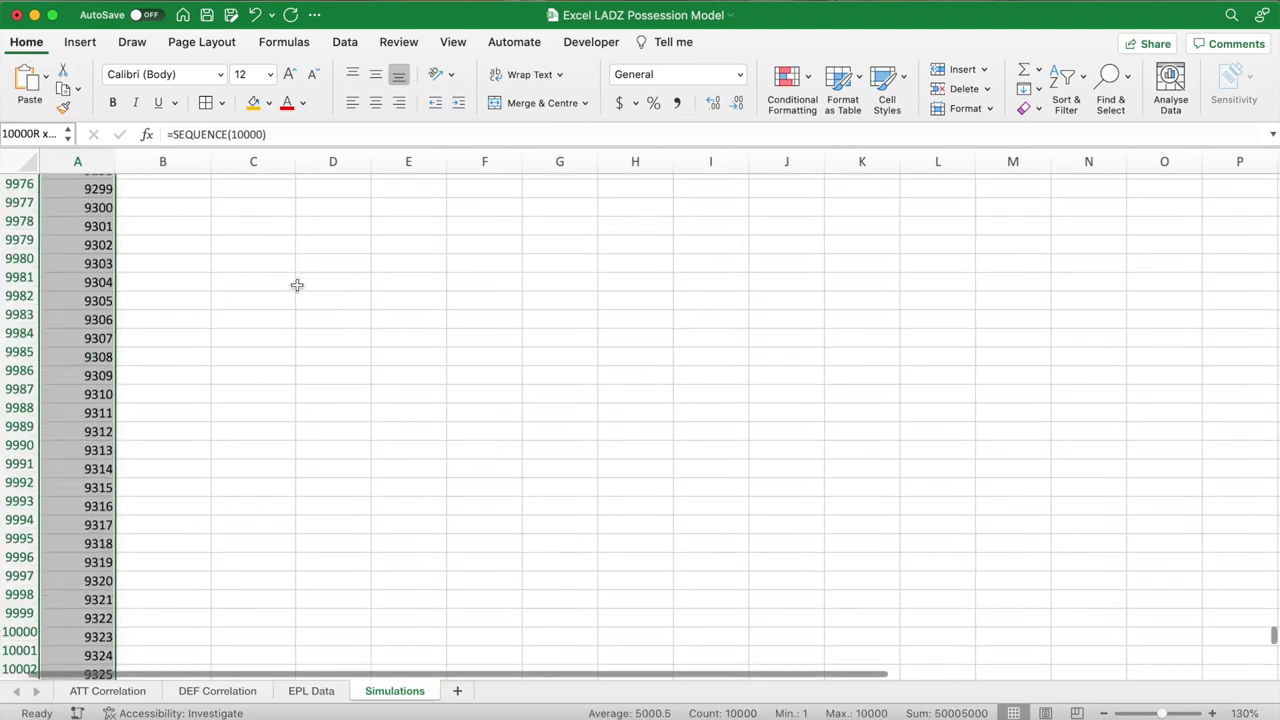
scroll(297, 285, down, 3)
click(297, 285)
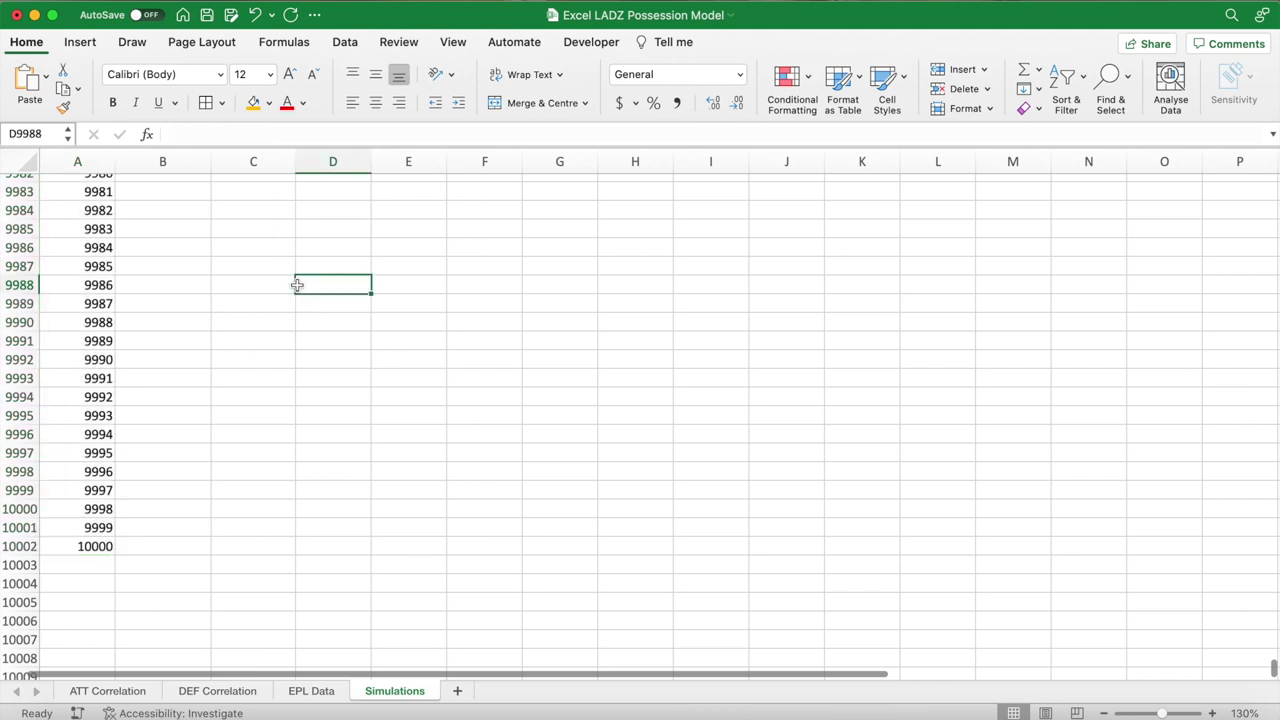
key(super+shift+Up)
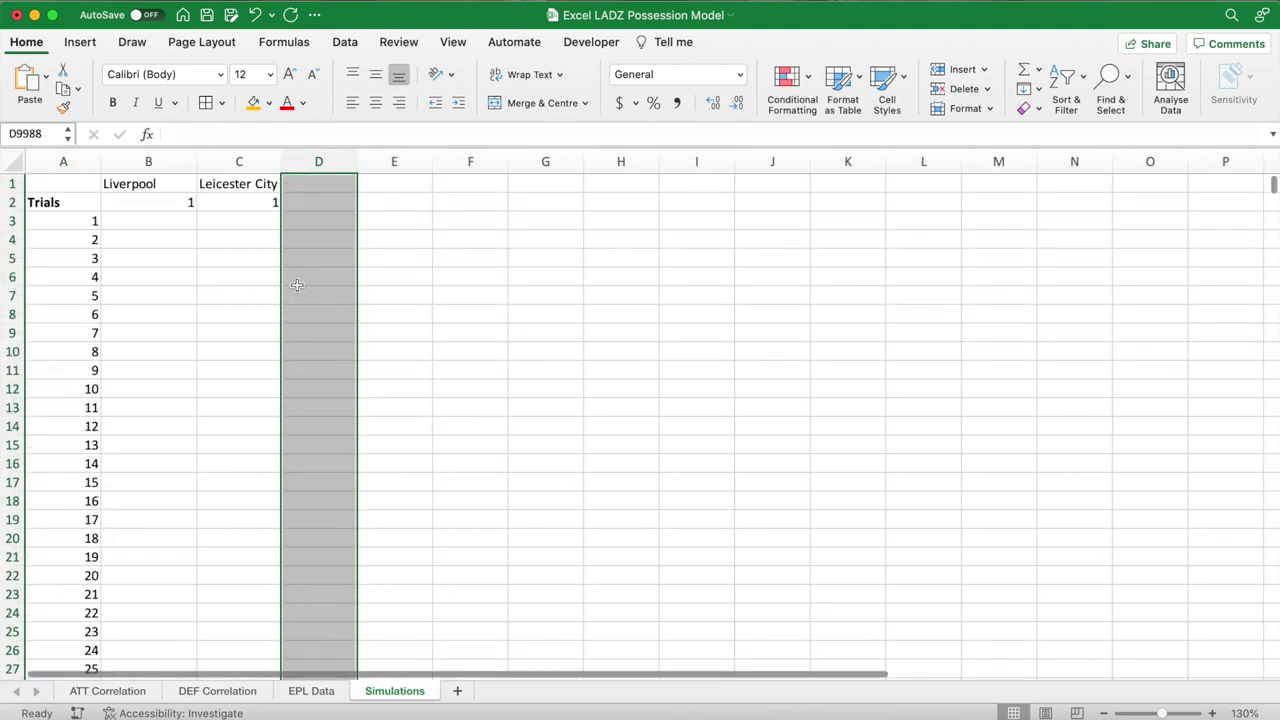
click(186, 219)
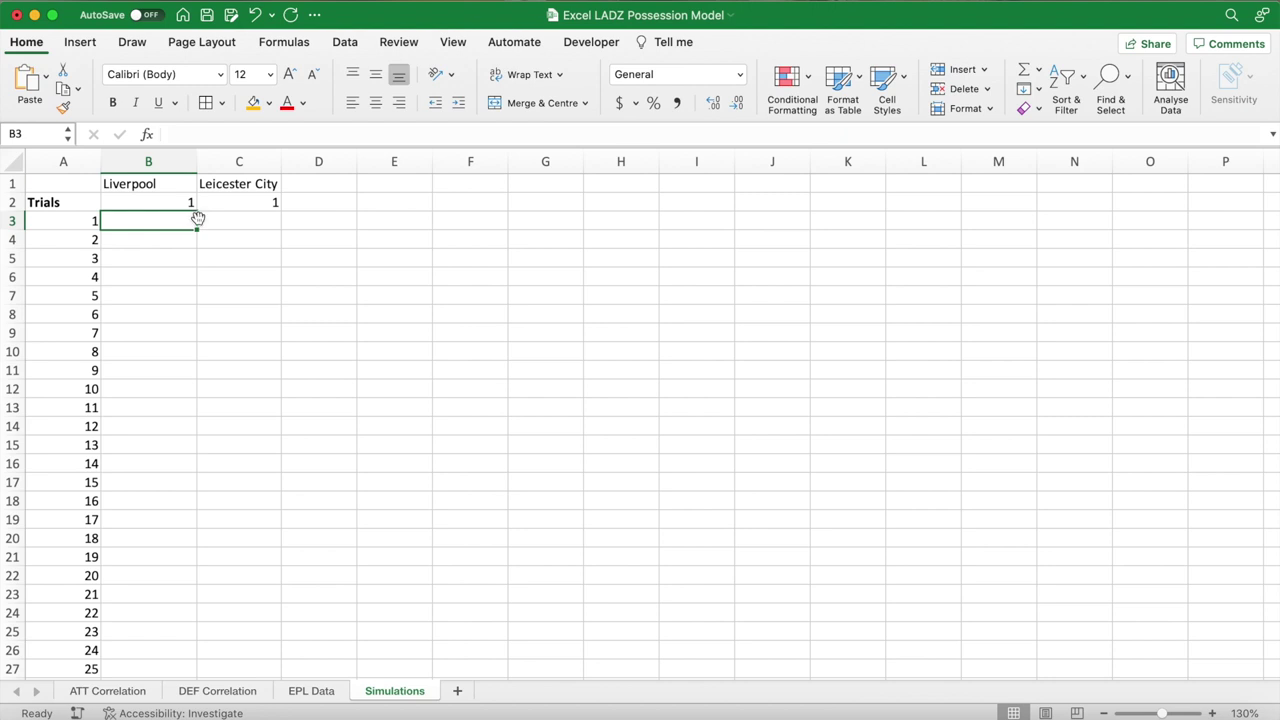
- Create a what-if data table from A2 through column C down to the last trial, using empty cell $O$2 as column input
click(63, 202)
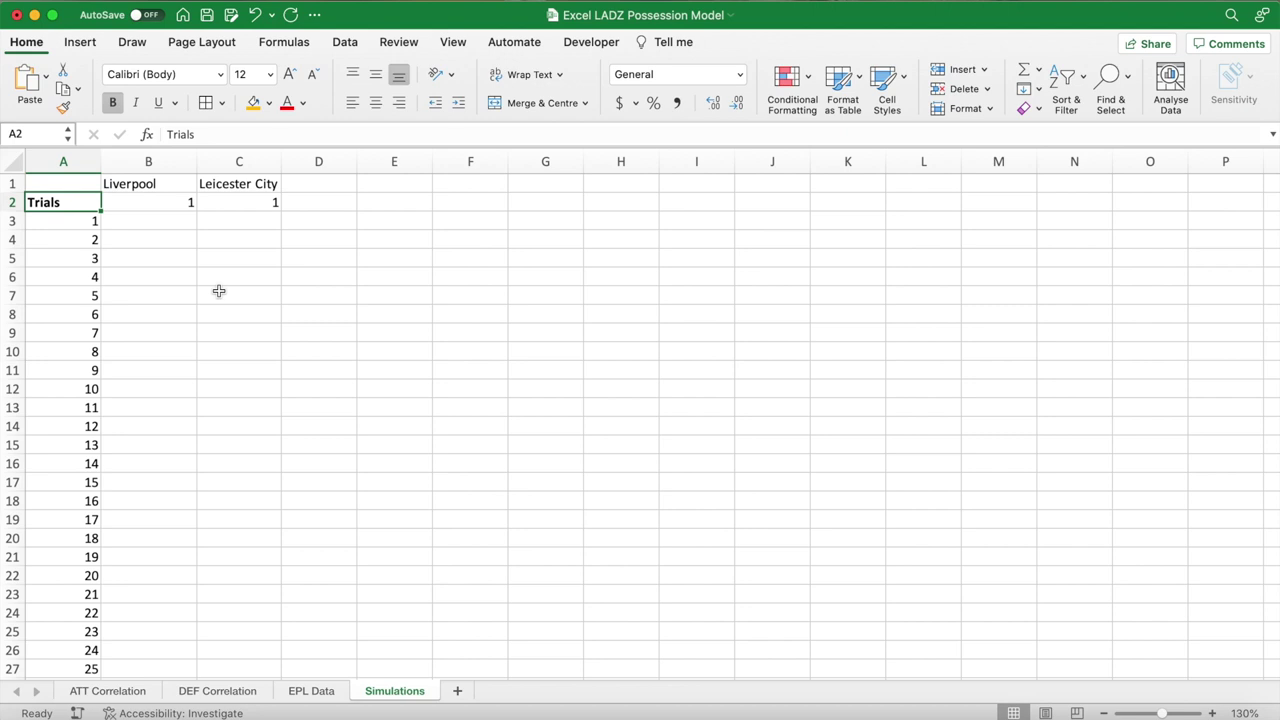
key(ctrl+shift+Right)
key(ctrl+shift+Down)
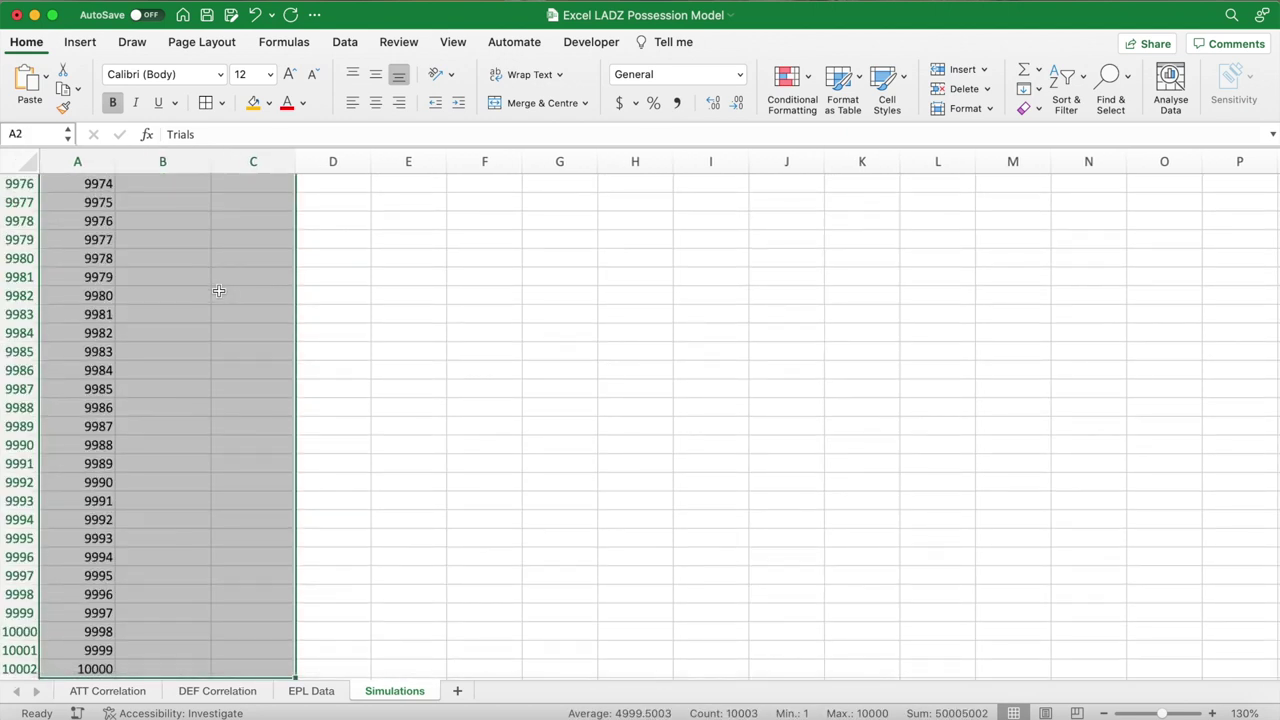
click(344, 44)
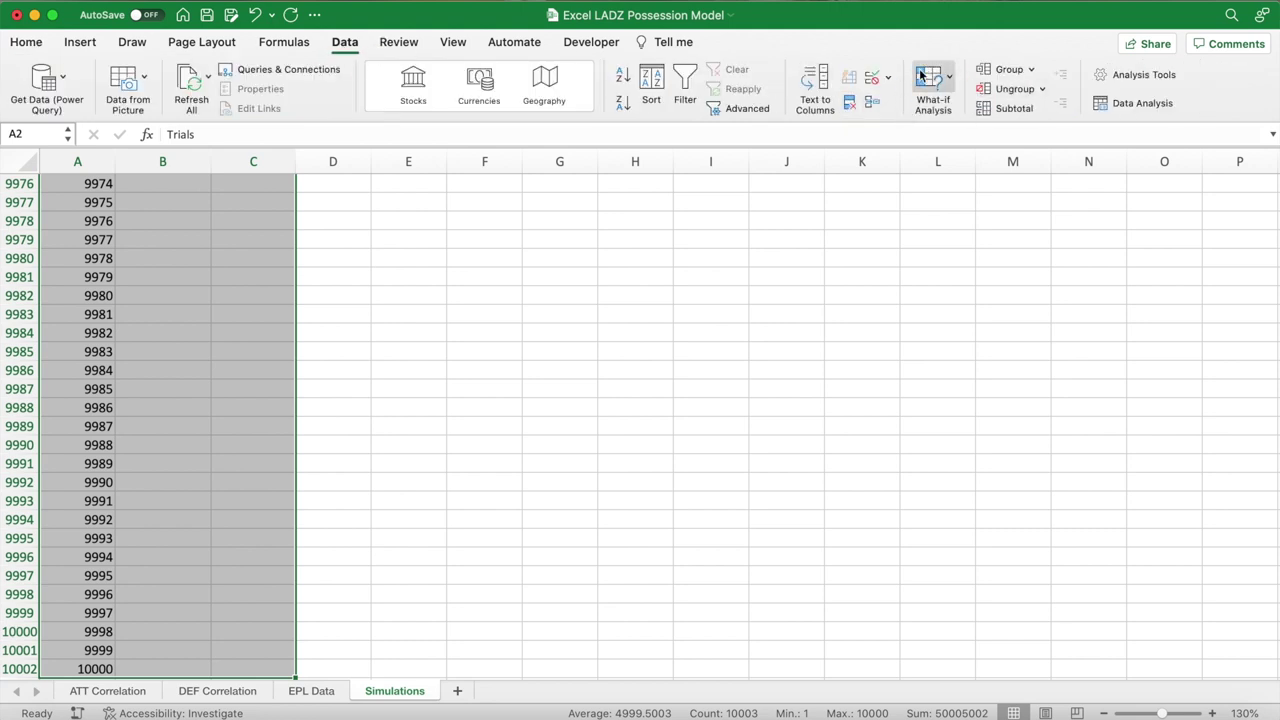
click(949, 80)
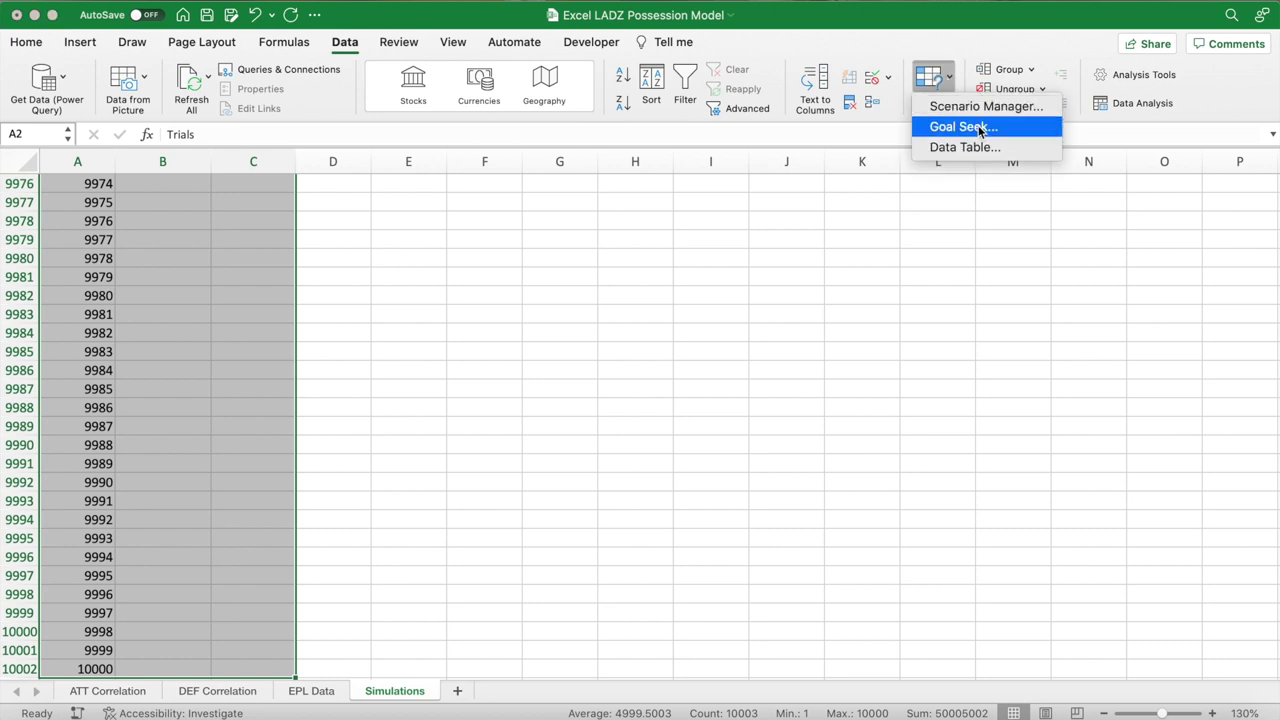
click(1008, 147)
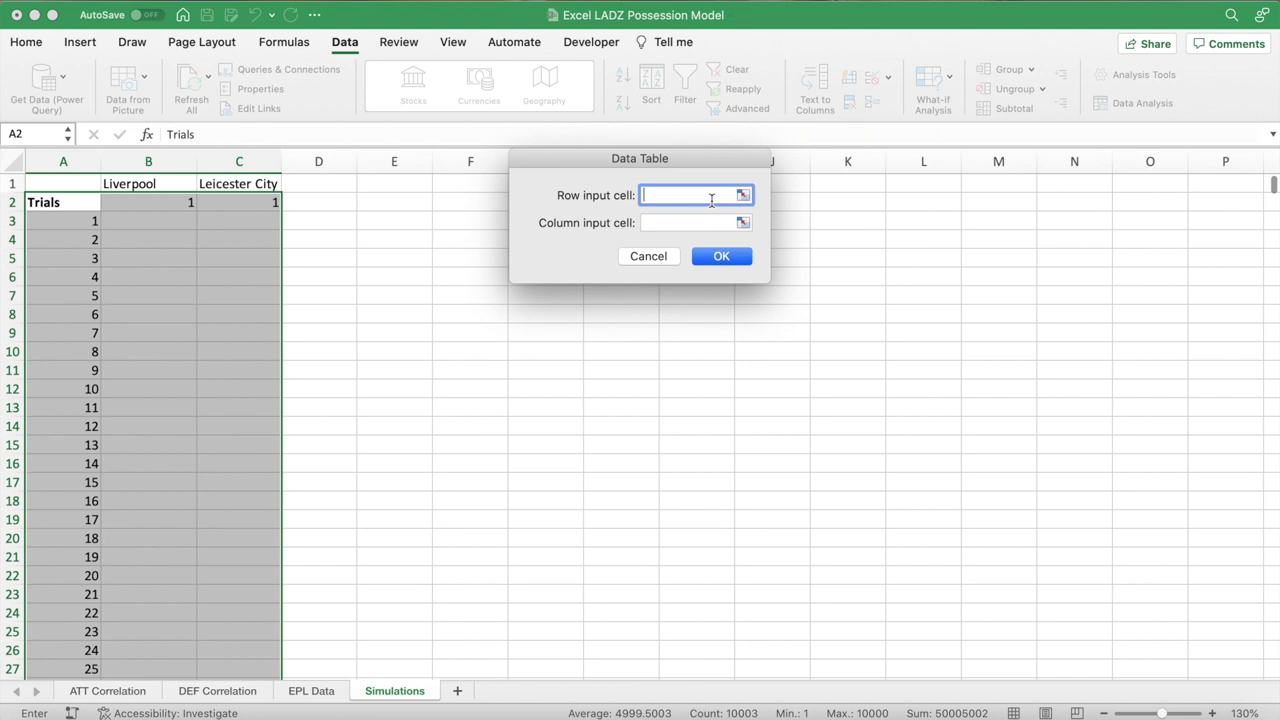
click(705, 222)
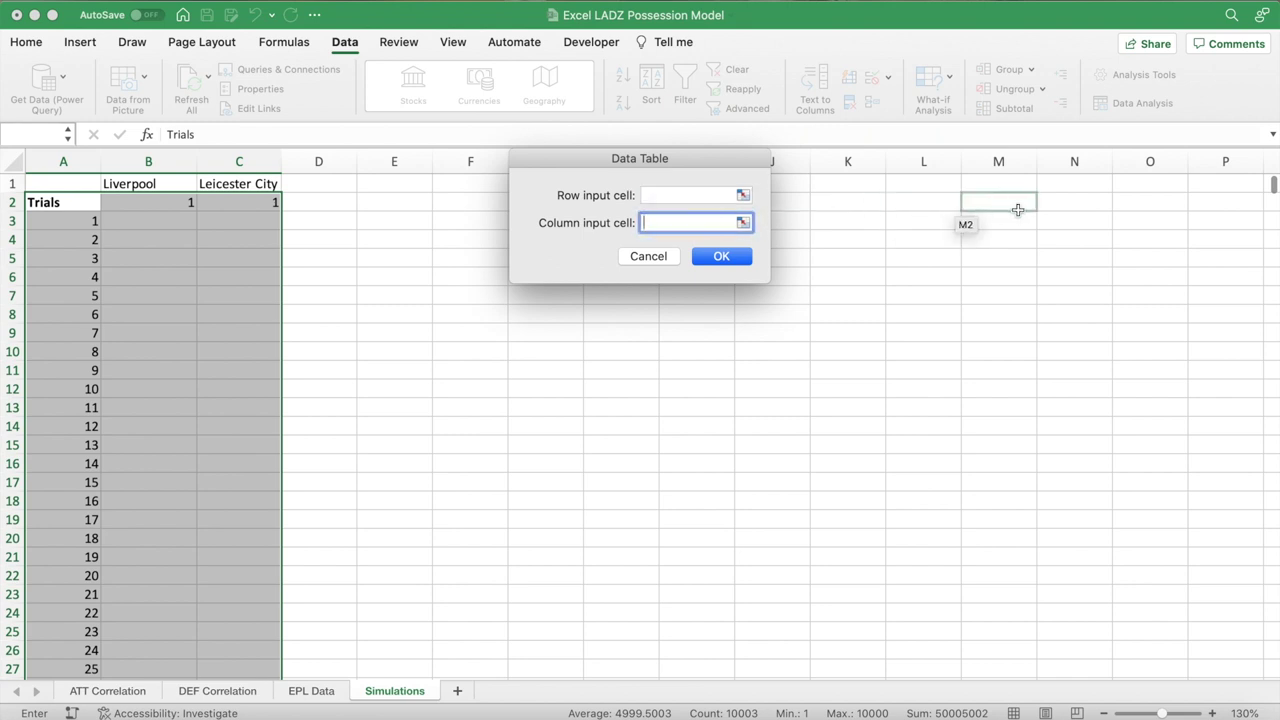
click(1136, 205)
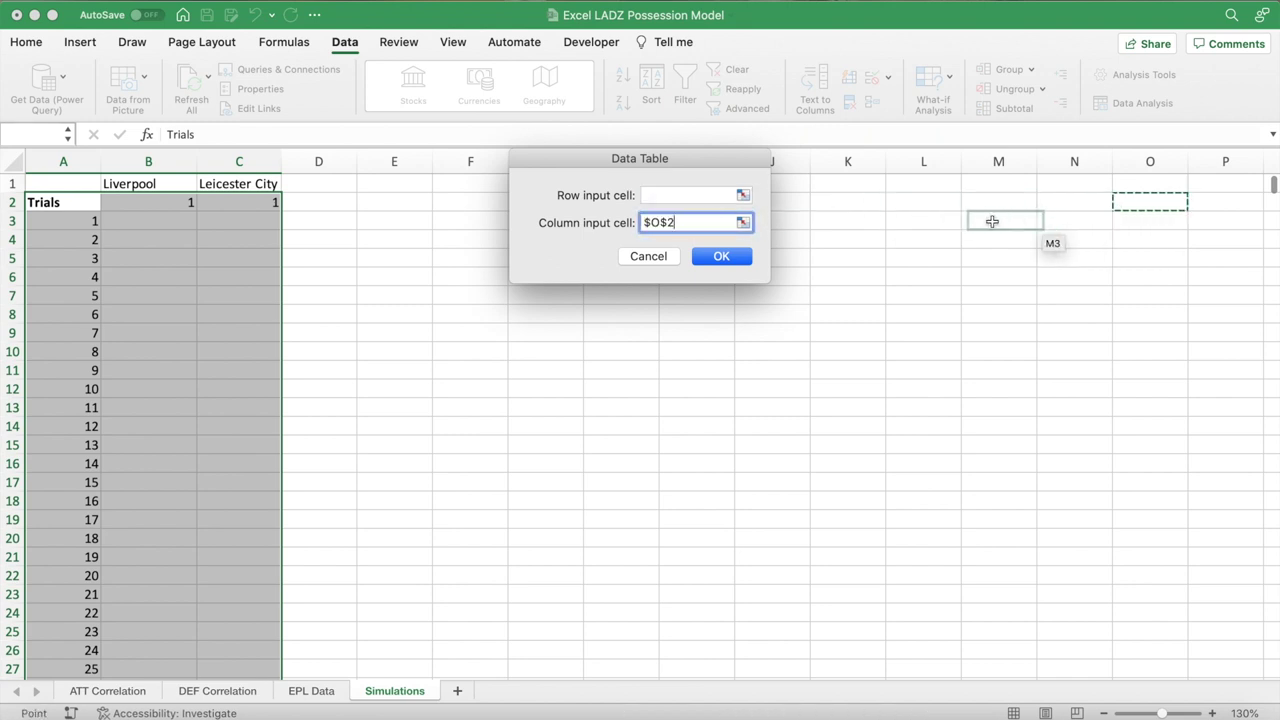
click(727, 256)
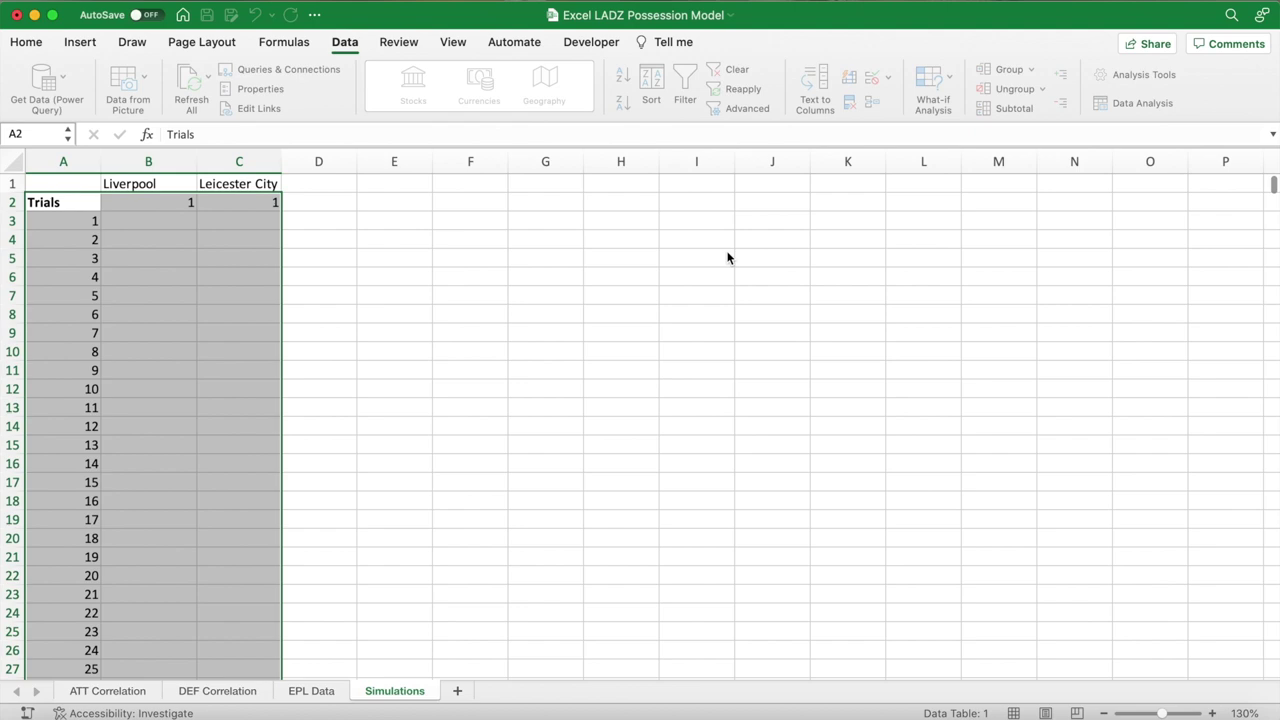
- Look through the simulated goals in the data table and recalculate the sheet several times from empty cell E3
click(384, 218)
scroll(375, 358, down, 10)
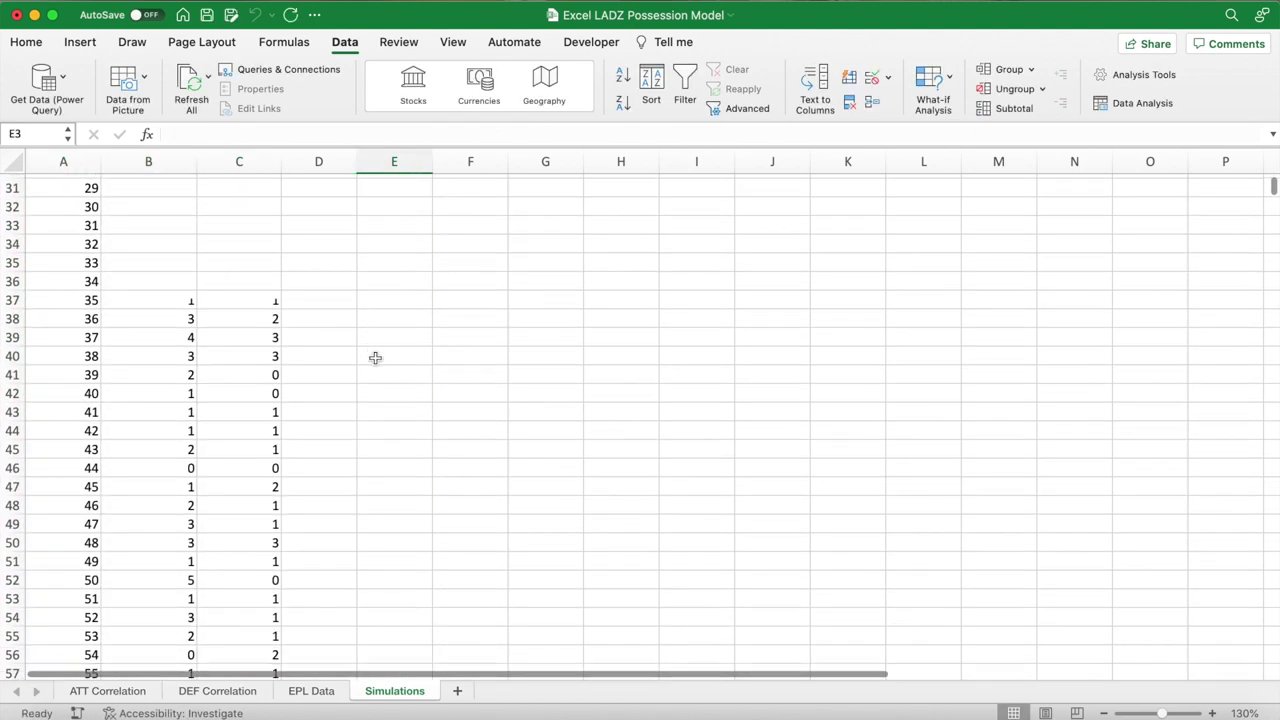
click(375, 358)
scroll(375, 358, up, 10)
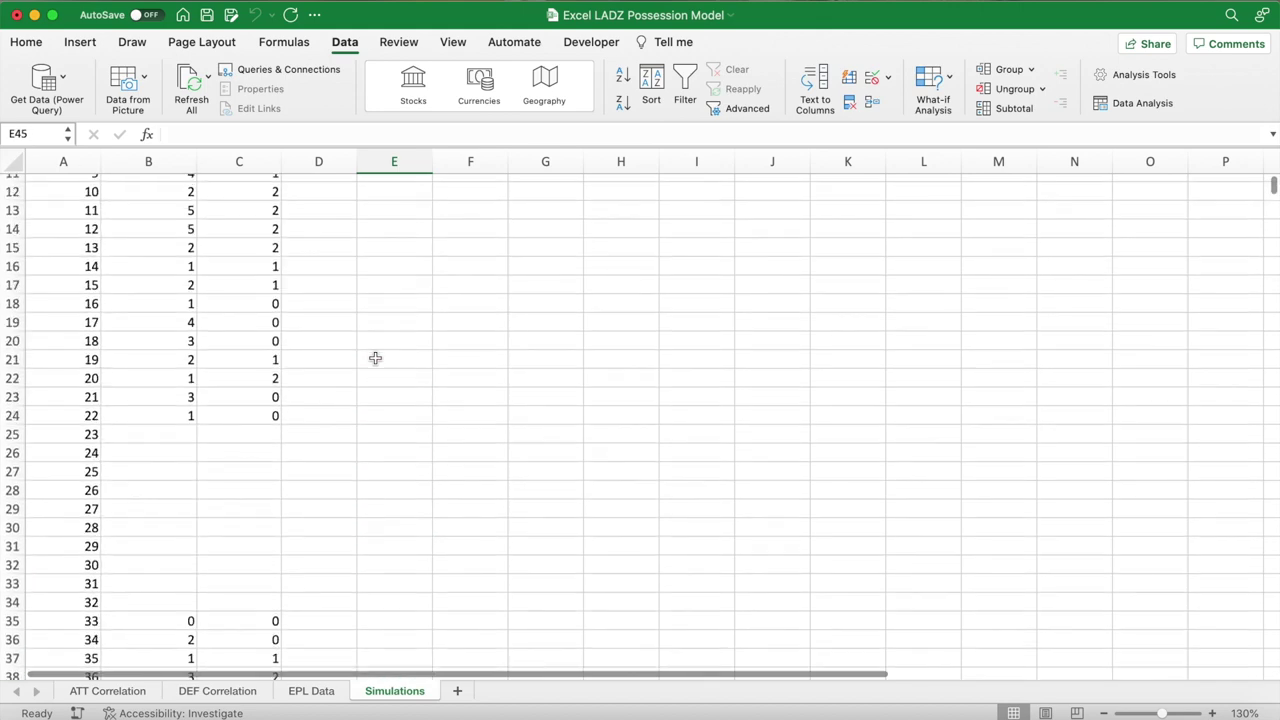
click(375, 258)
click(374, 226)
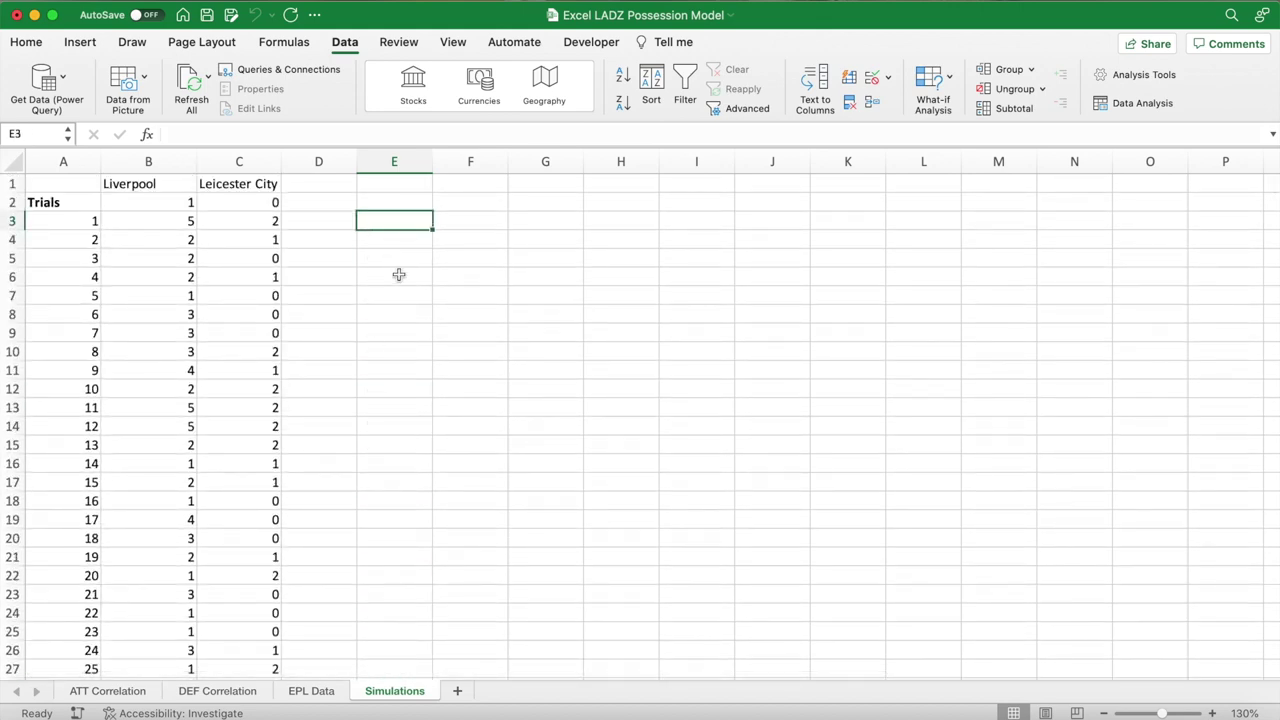
key(Delete)
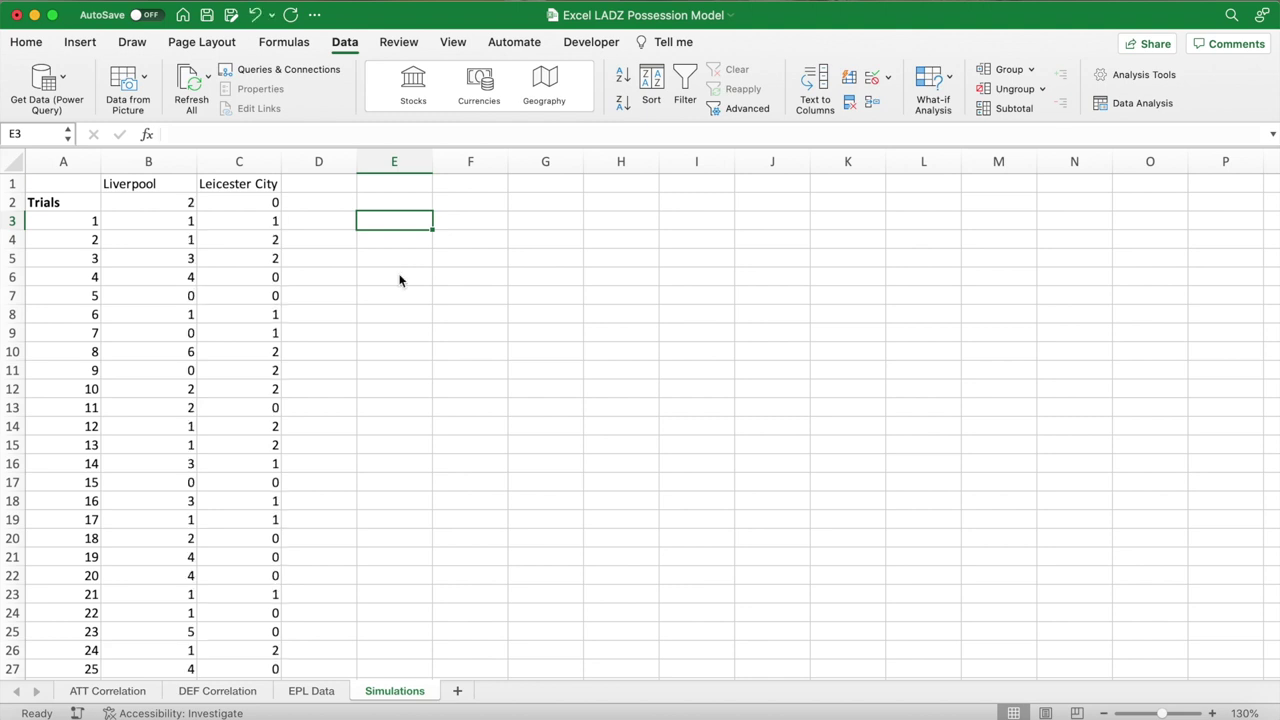
key(Delete)
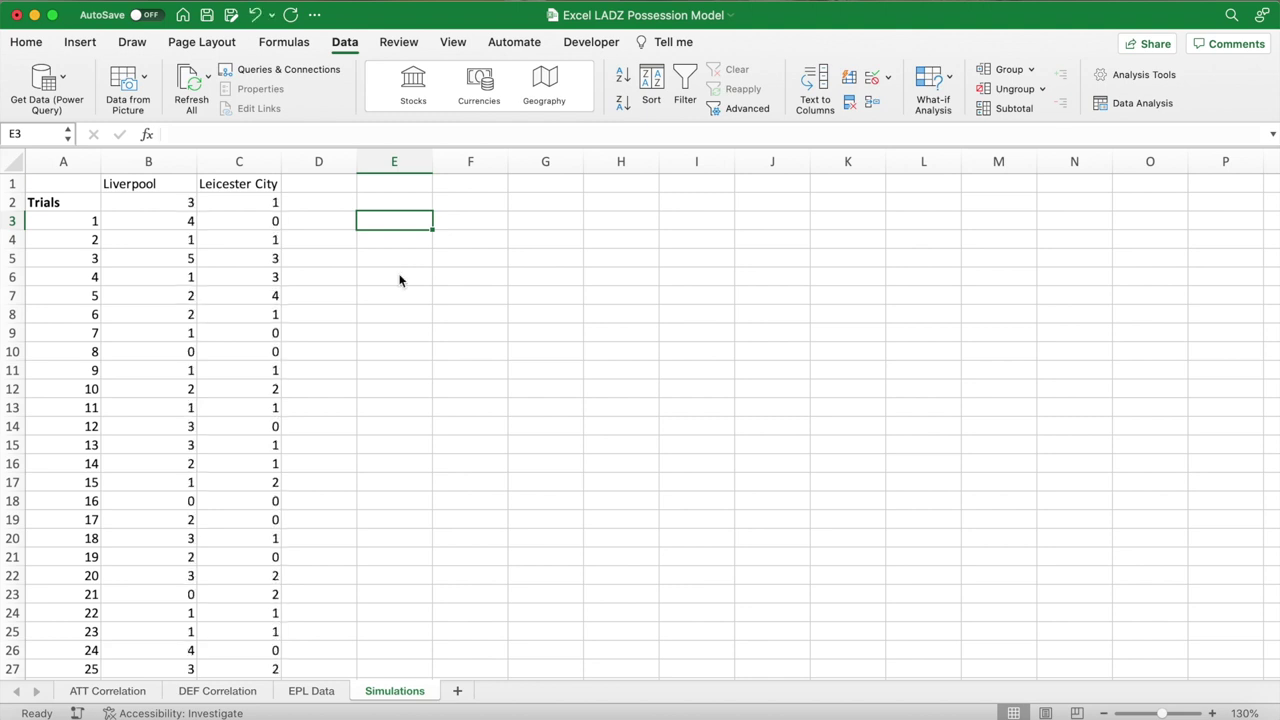
key(Delete)
- Bold the team headings in B1:C1 and add the heading Result in D1
drag(160, 184, 268, 186)
key(super+b)
click(333, 189)
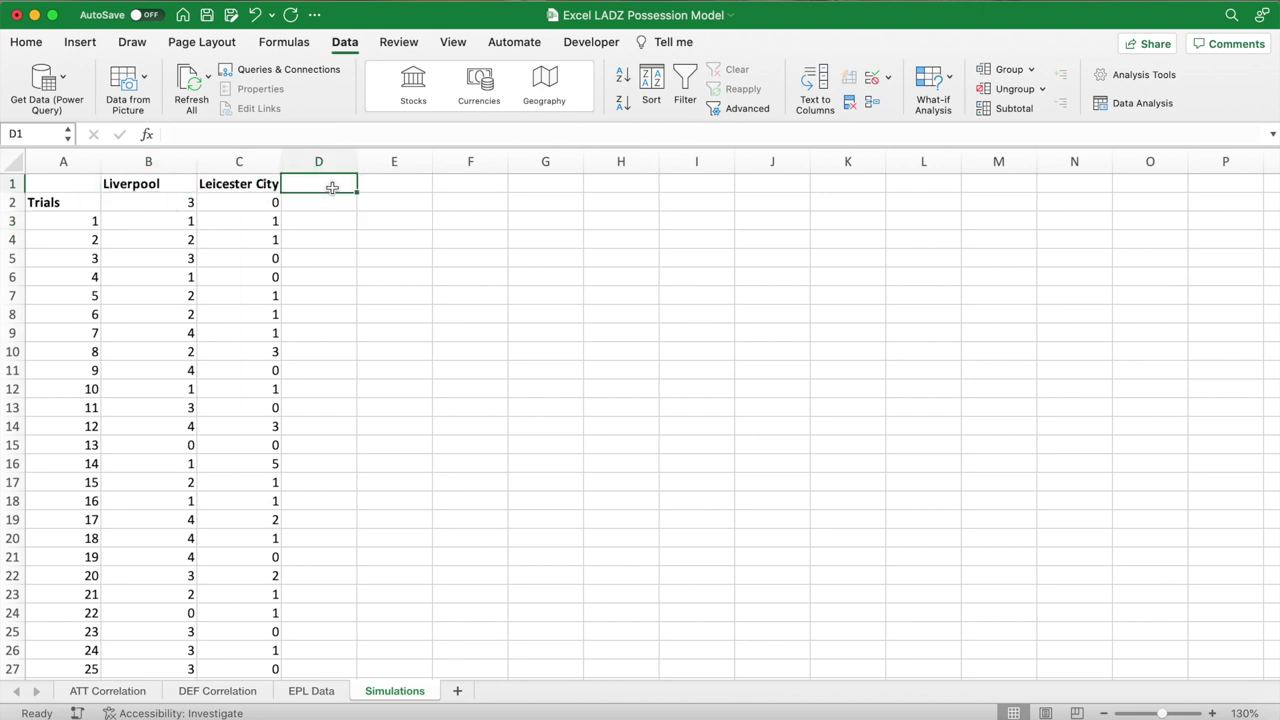
text(Result)
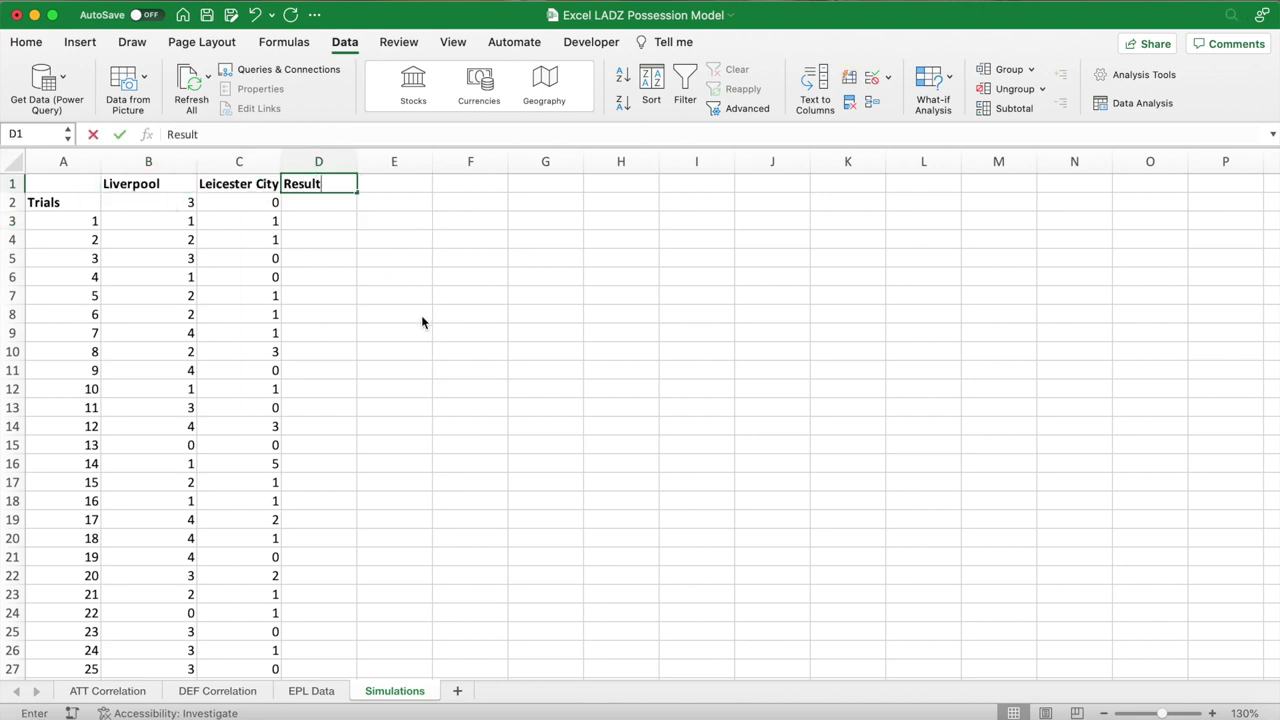
key(Return)
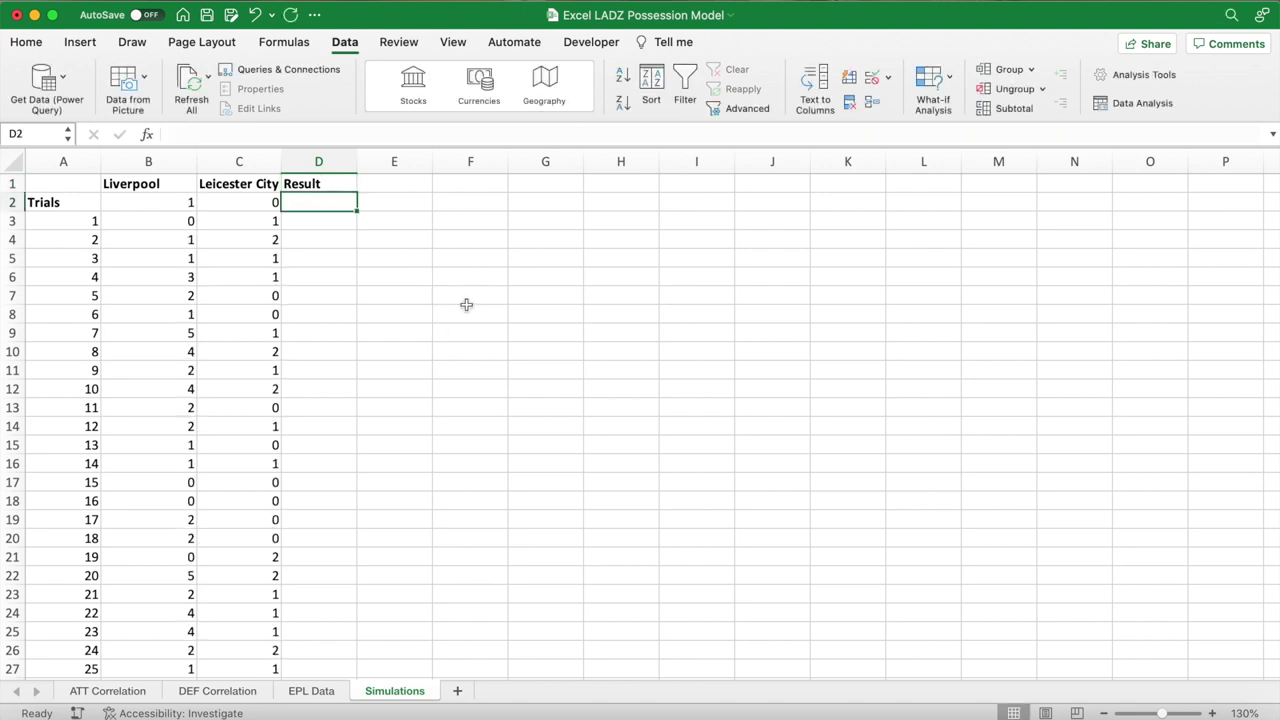
- Enter =IFS(B3>C3,"Win",B3=C3,"Draw",B3<C3,"Loss") in D3 to classify the first trial's result
key(Down)
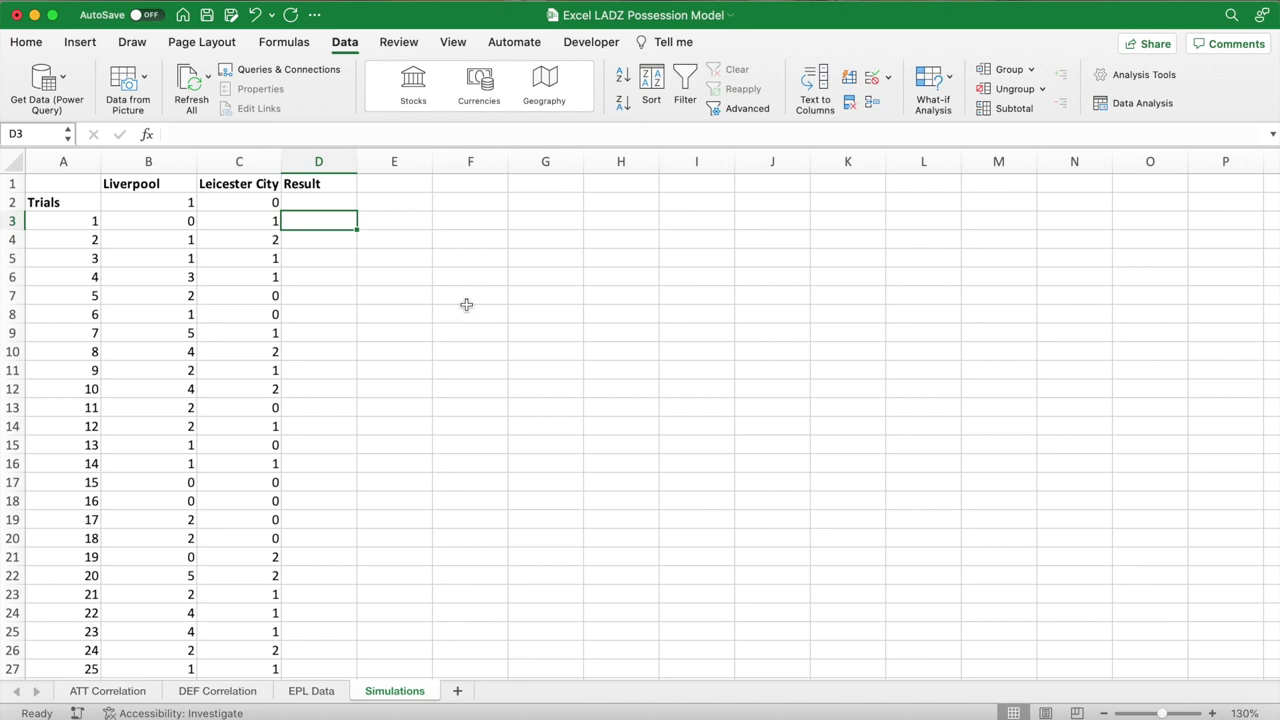
text(=IFS()
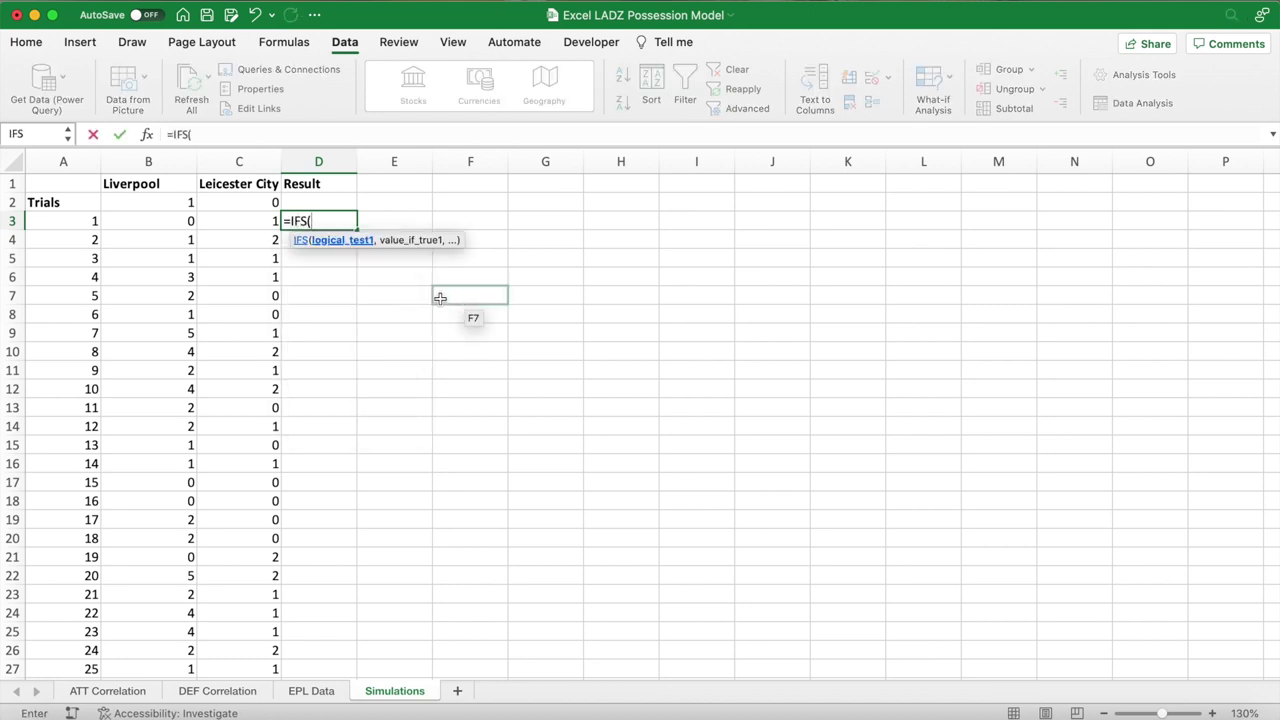
click(188, 221)
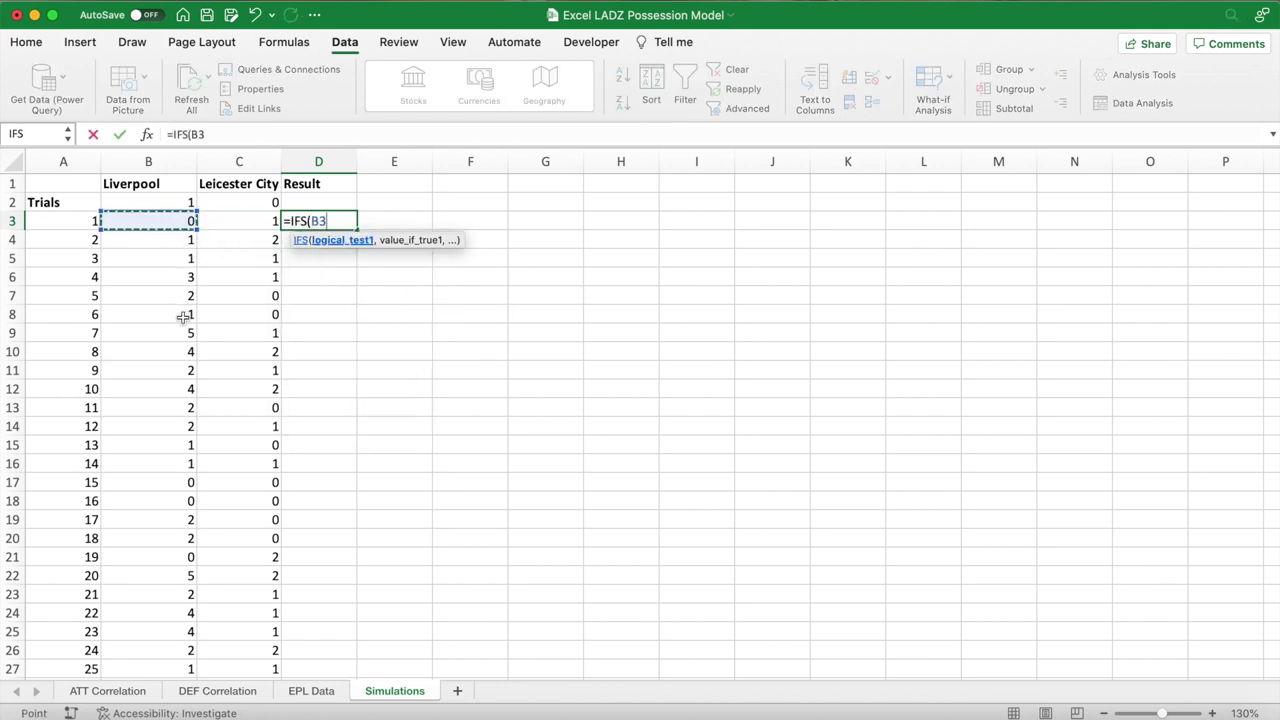
text(>)
click(236, 219)
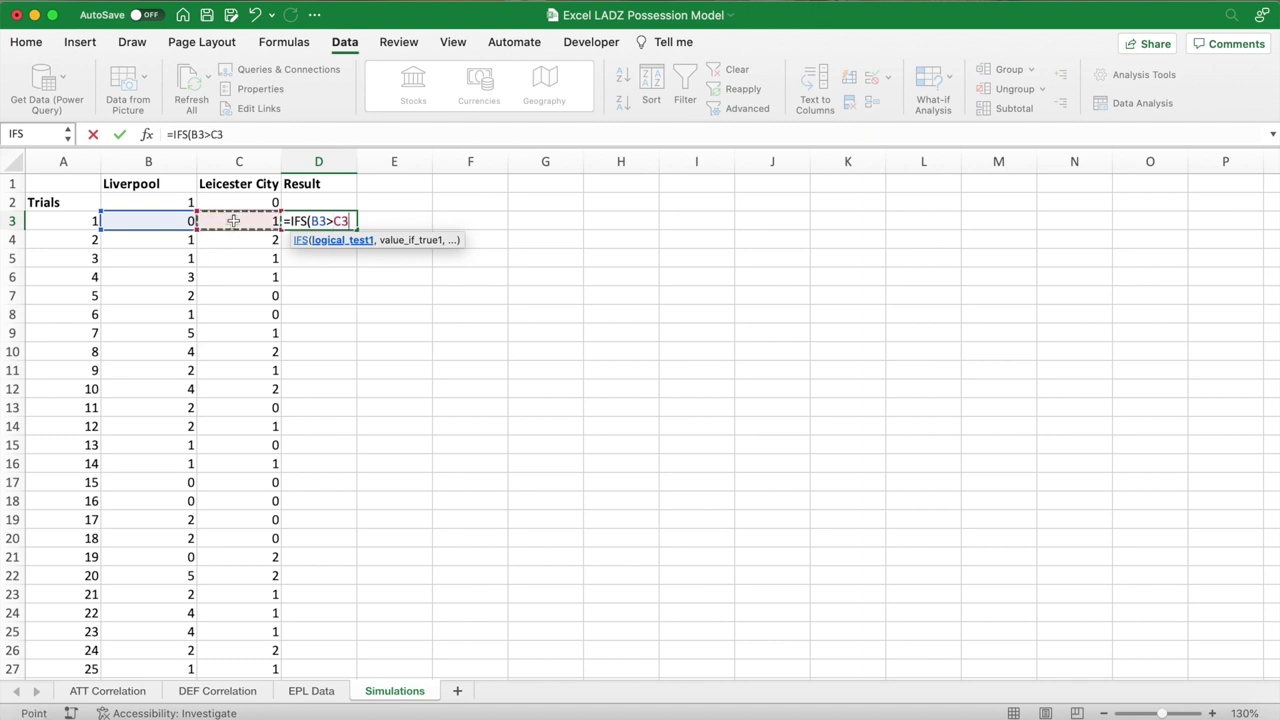
text(,"W)
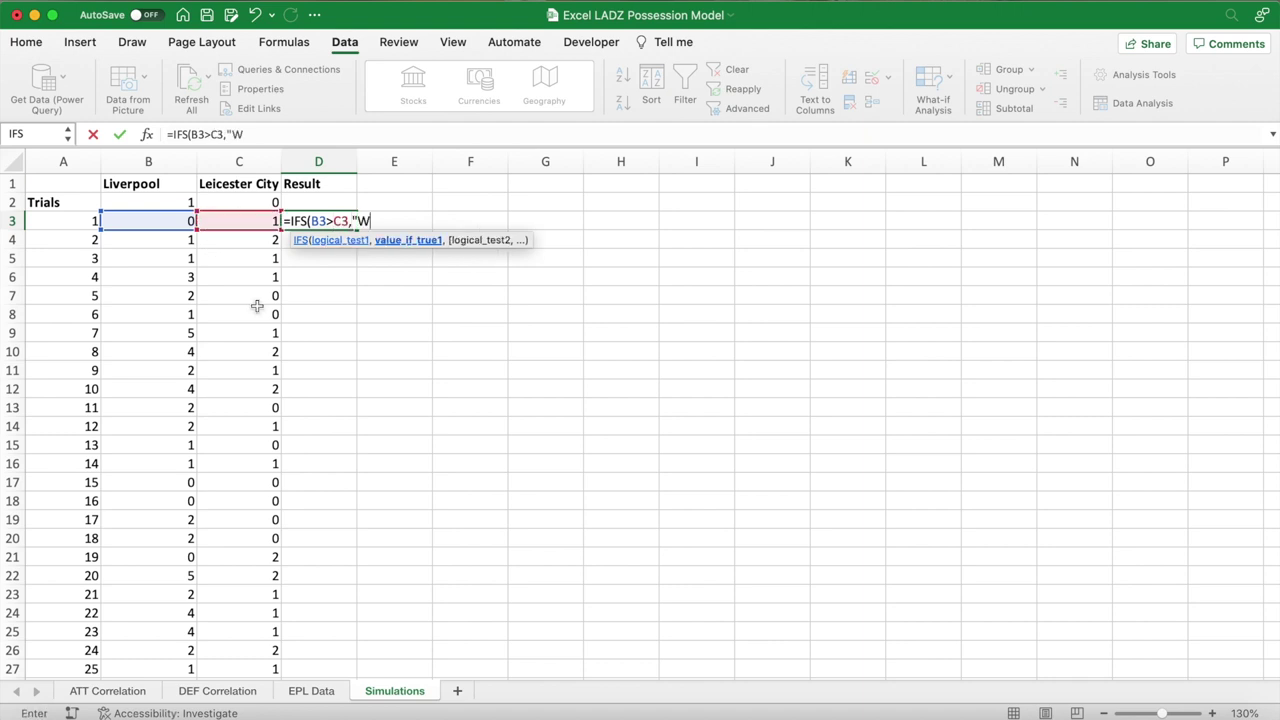
text(in",)
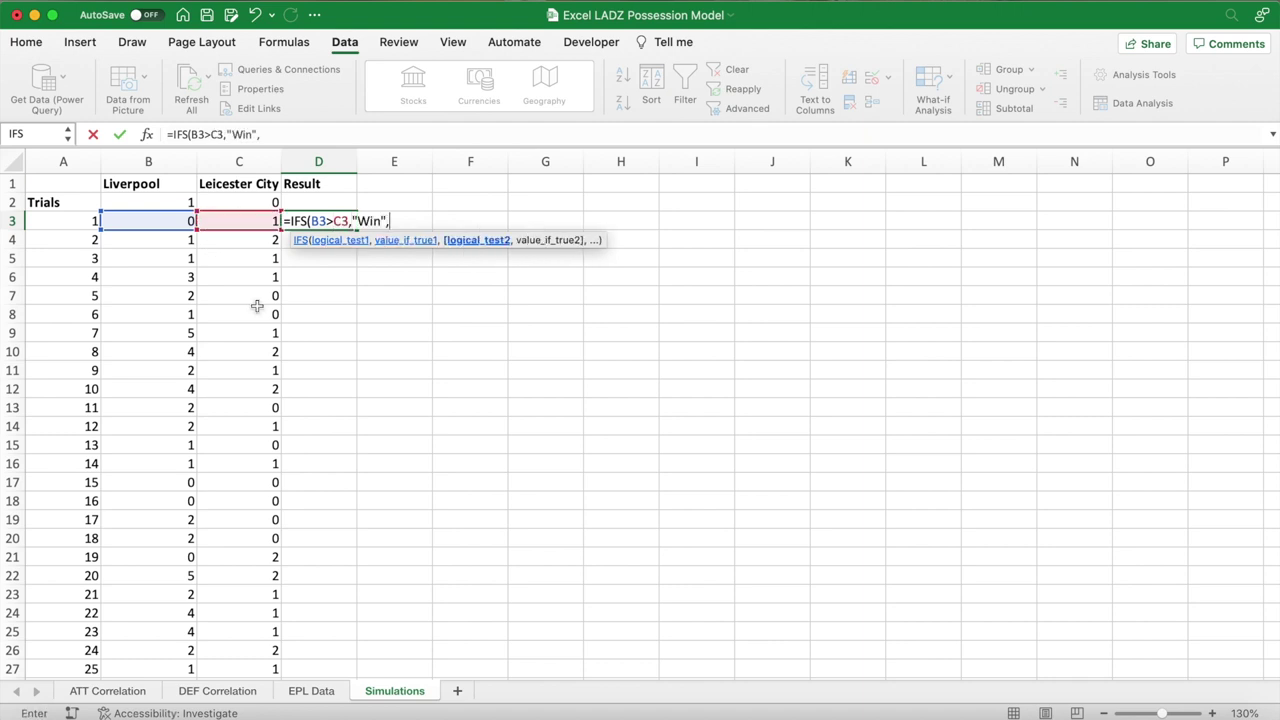
click(175, 222)
text(=)
click(231, 220)
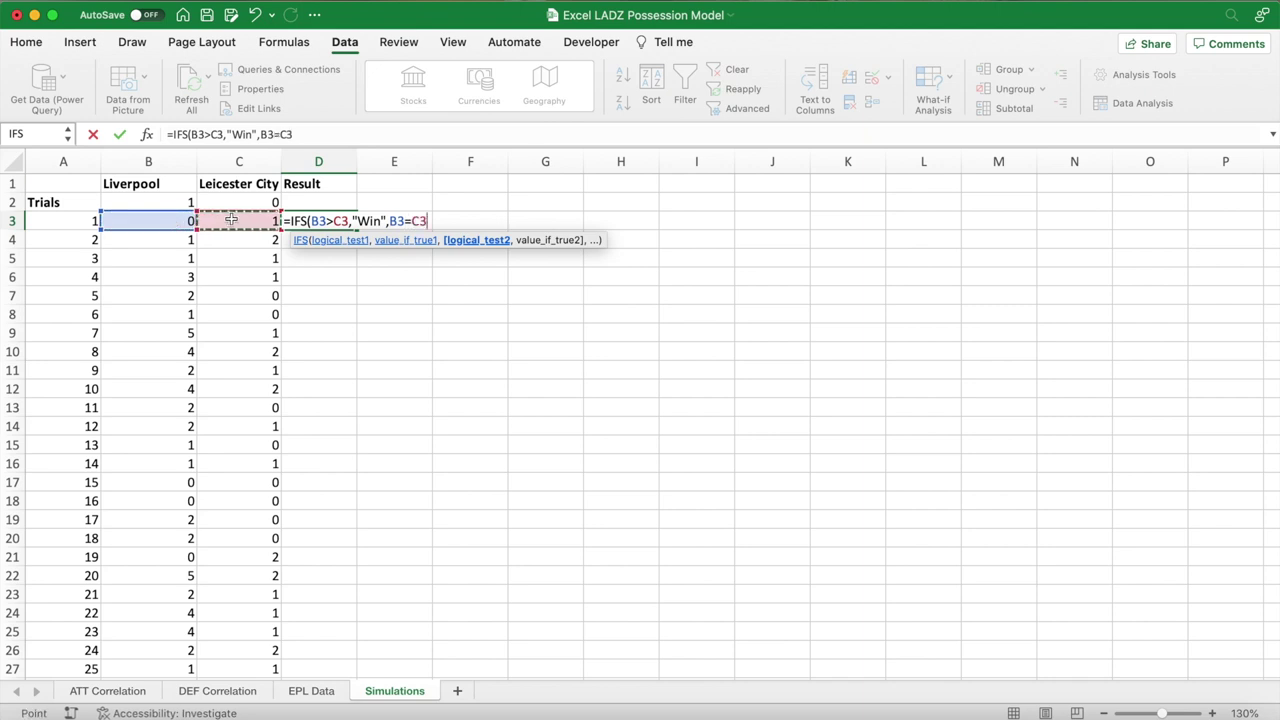
text(,"Draw")
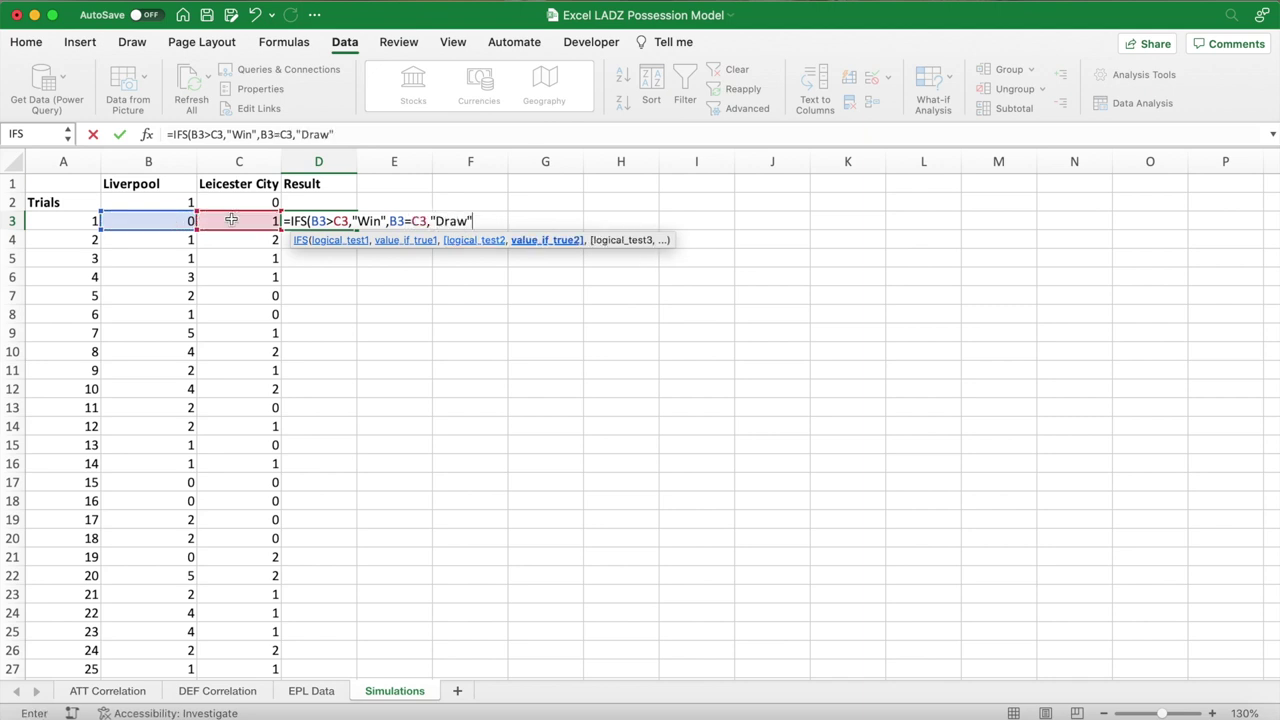
text(,)
click(175, 221)
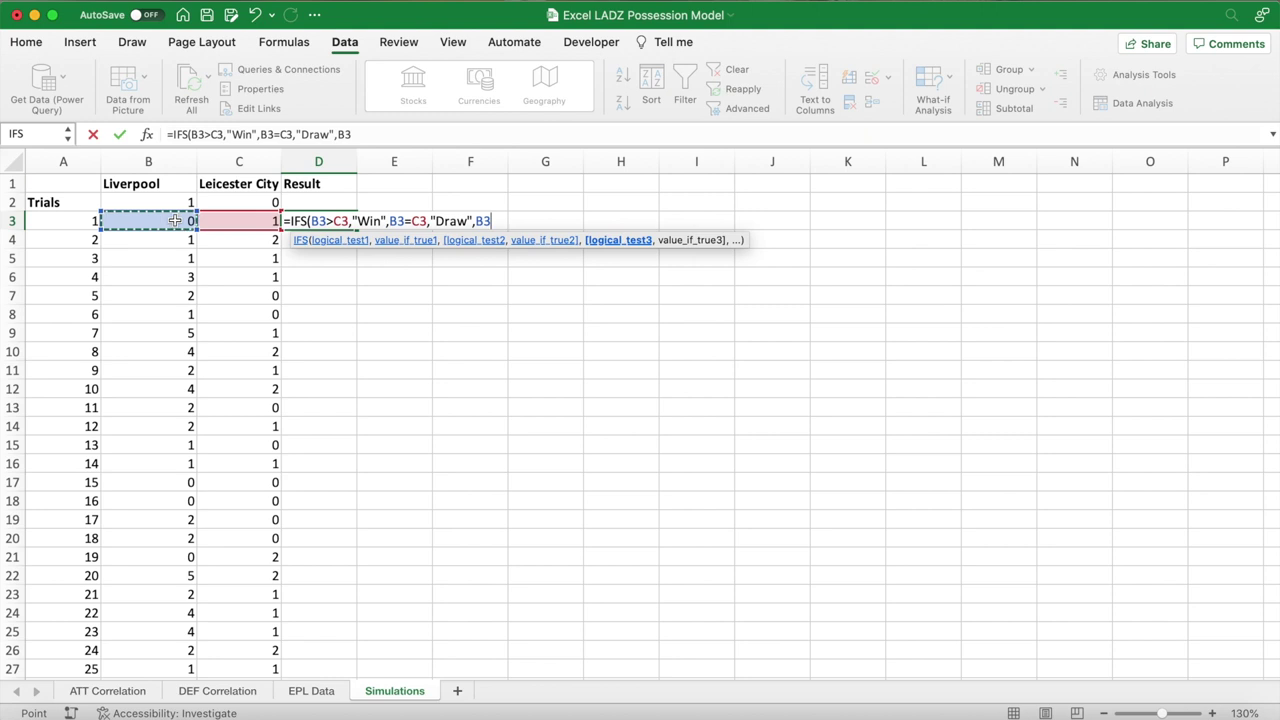
text(<)
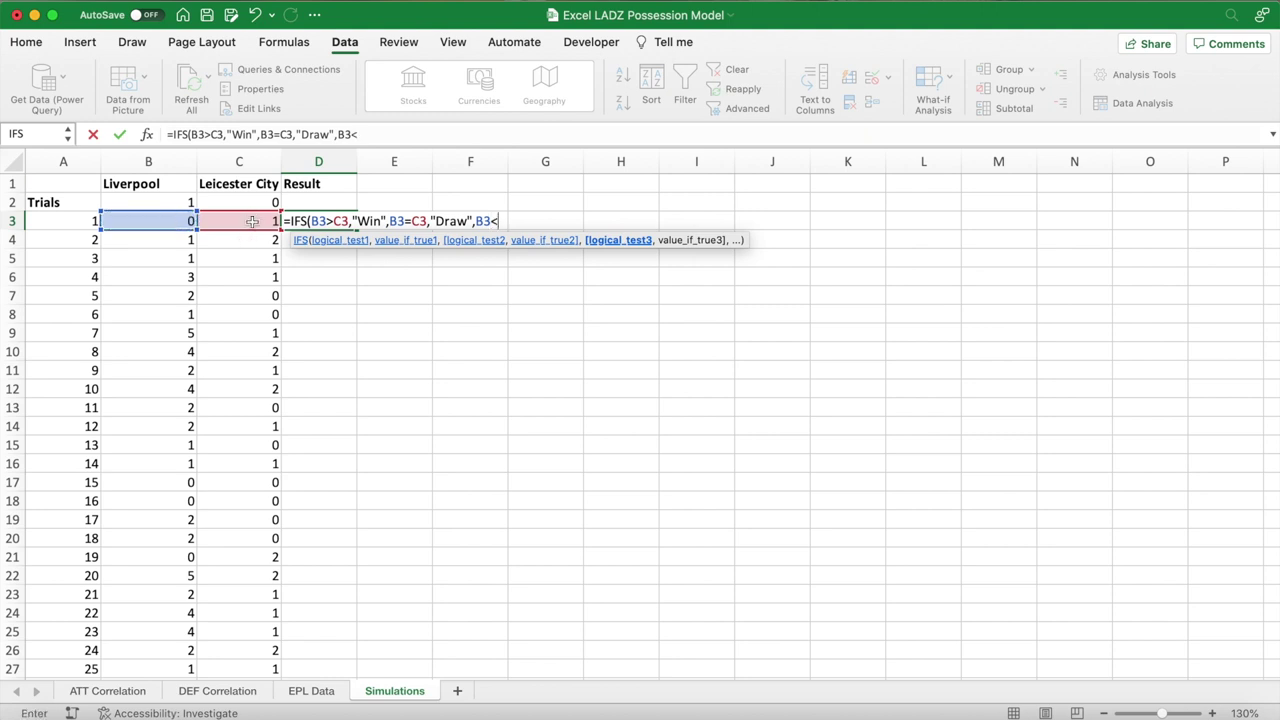
click(252, 221)
text(,"Loss"))
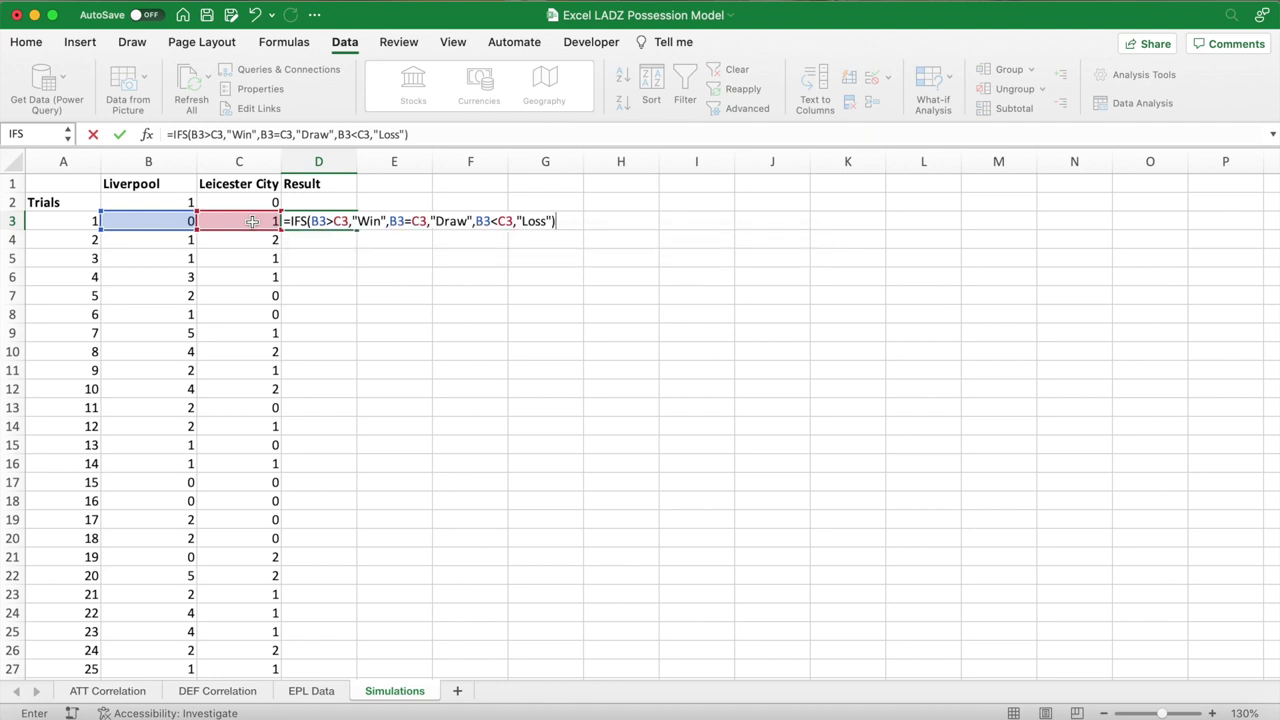
key(Return)
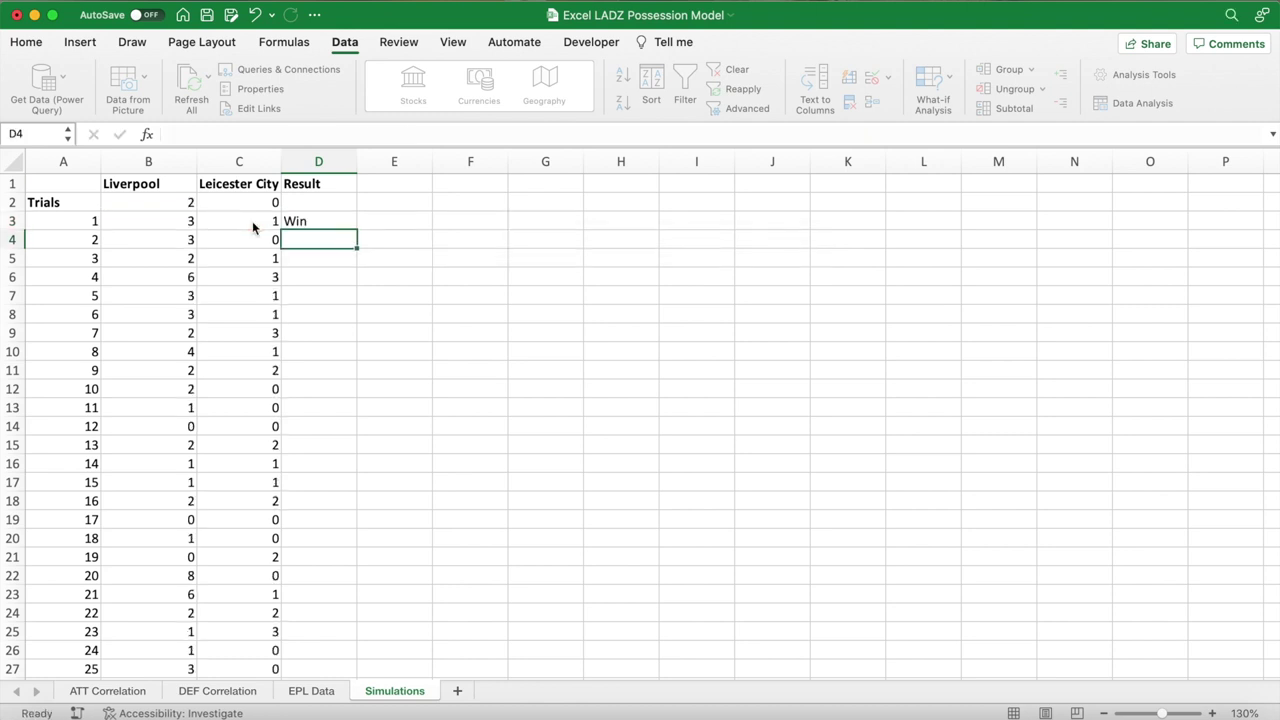
- Fill the D3 result formula down column D for all trials, and check several results against their scores
click(434, 259)
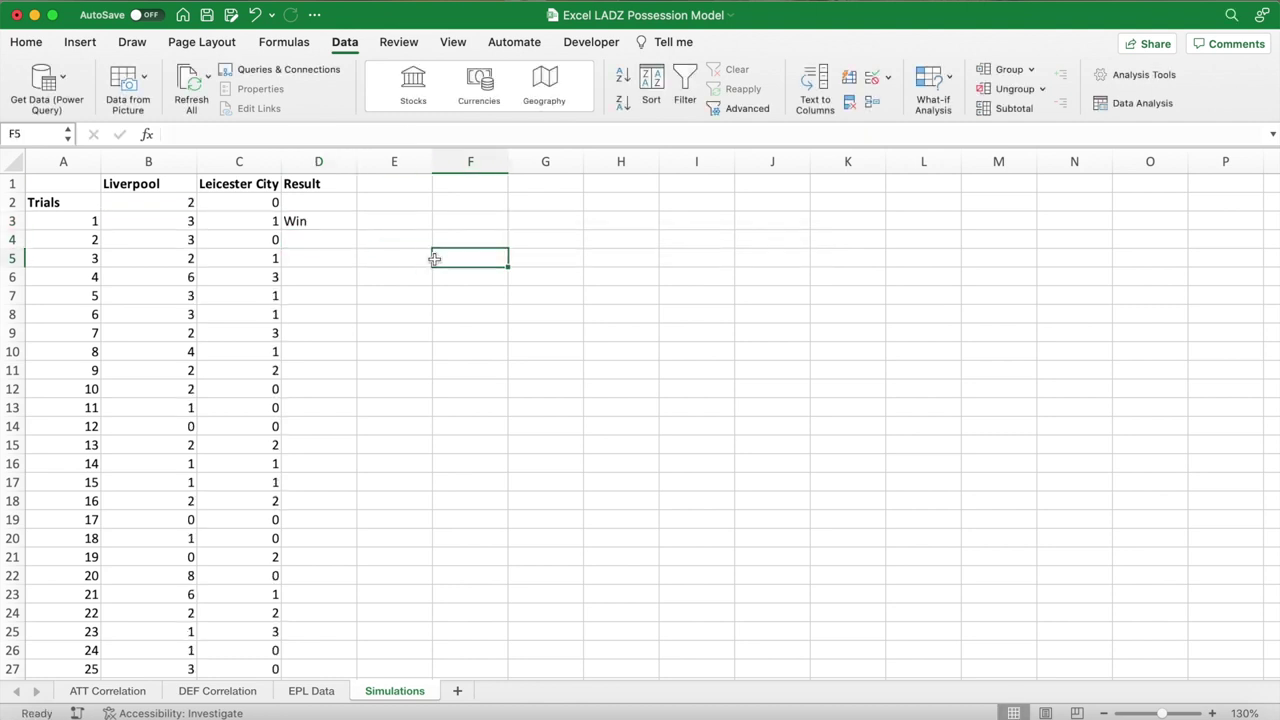
click(336, 222)
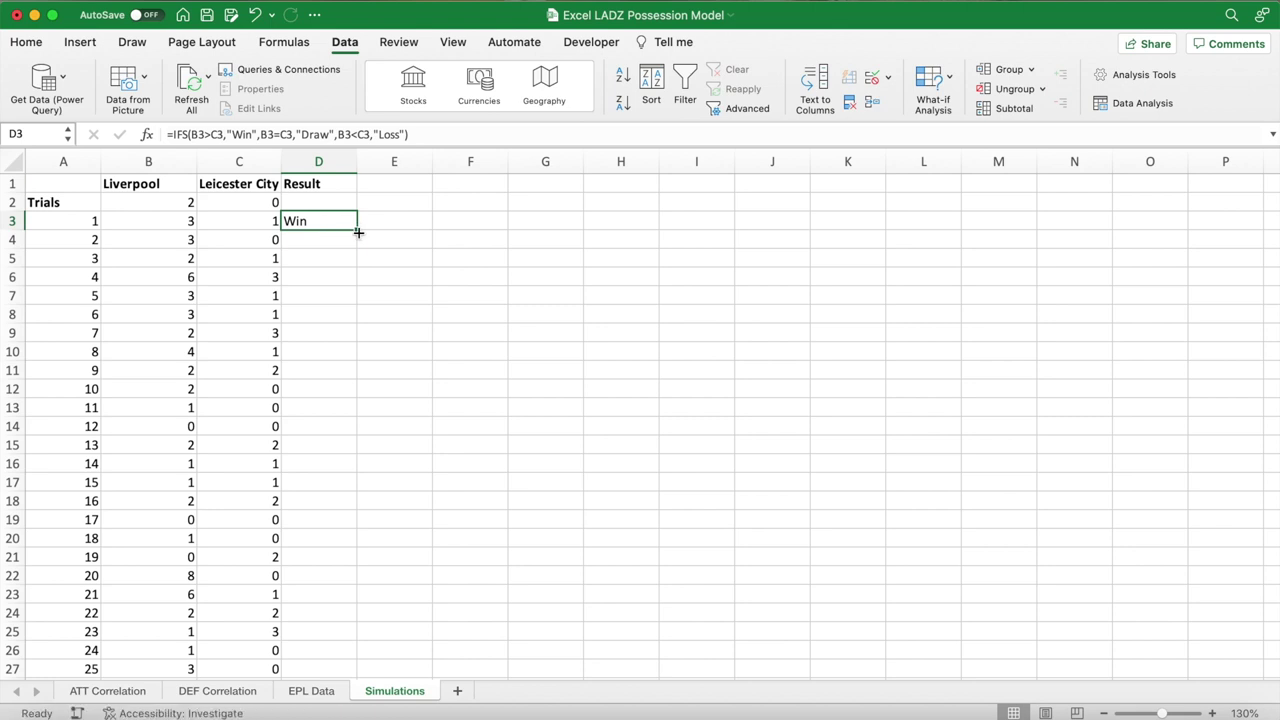
double_click(358, 232)
click(402, 280)
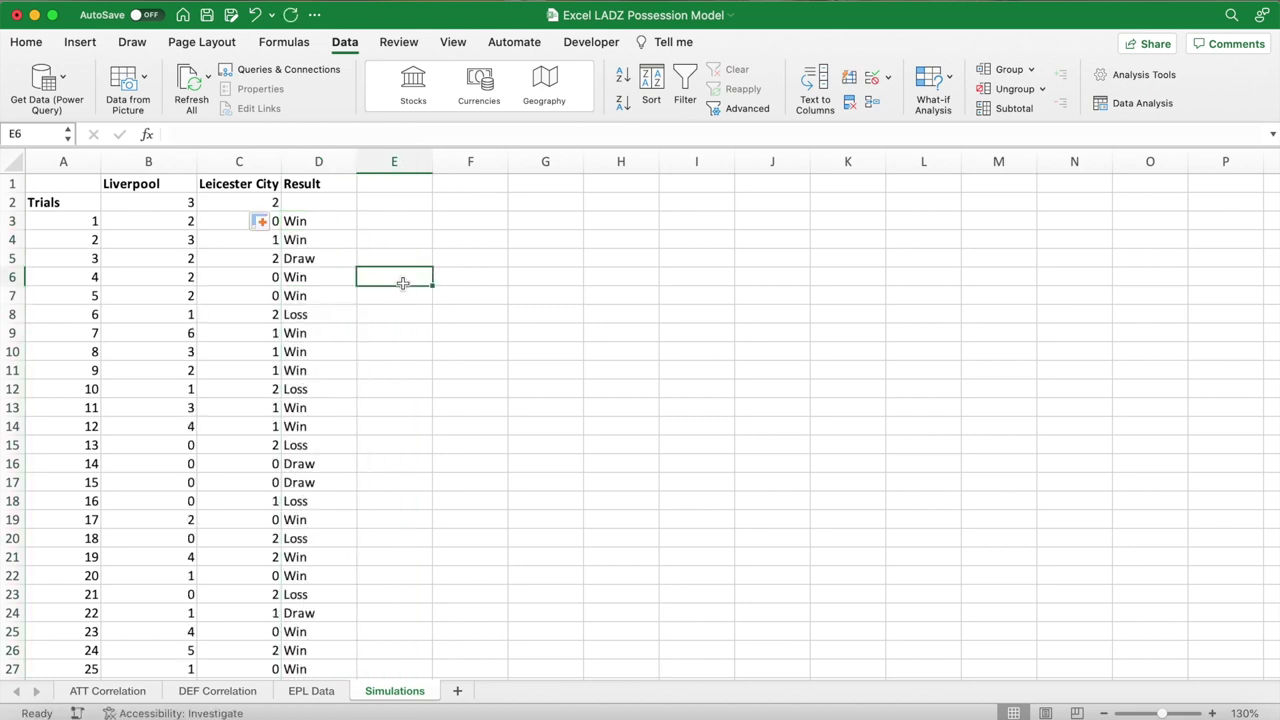
drag(183, 255, 244, 224)
drag(178, 310, 264, 310)
click(422, 242)
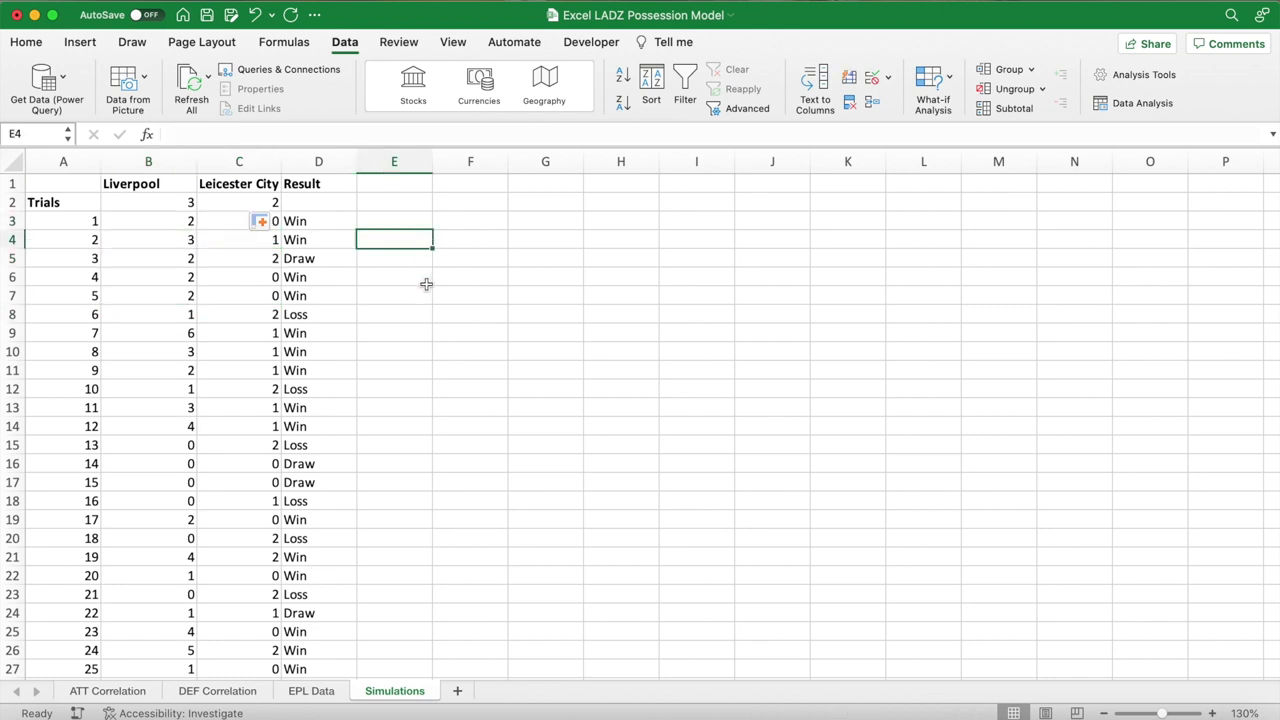
- On the EPL Data sheet, merge and centre P14:S14 and enter the bold heading Match Outcome
click(318, 692)
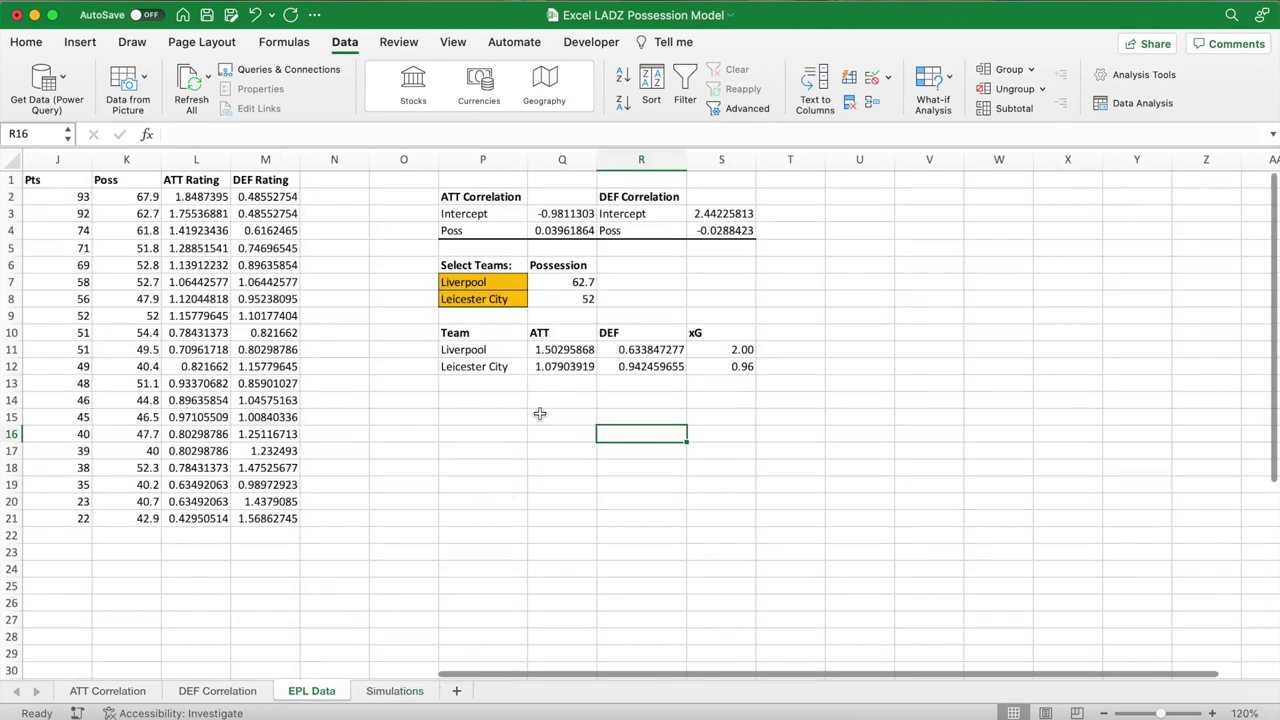
drag(512, 401, 720, 401)
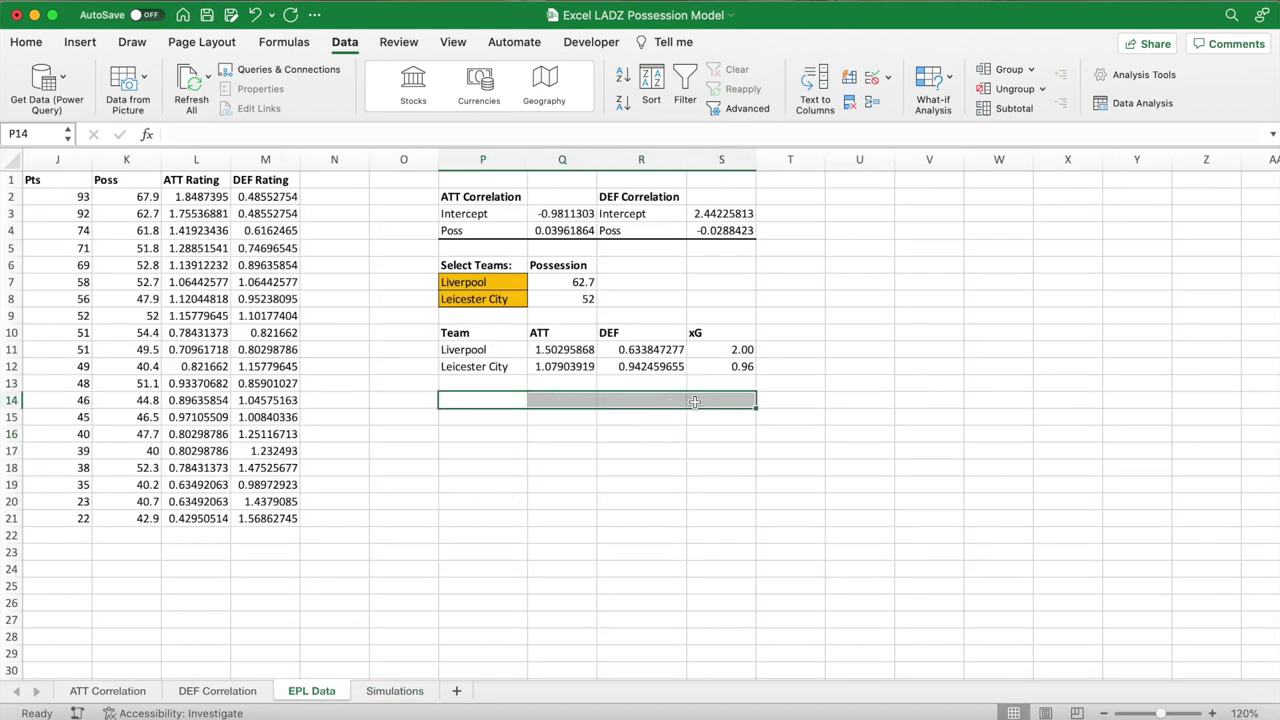
click(42, 48)
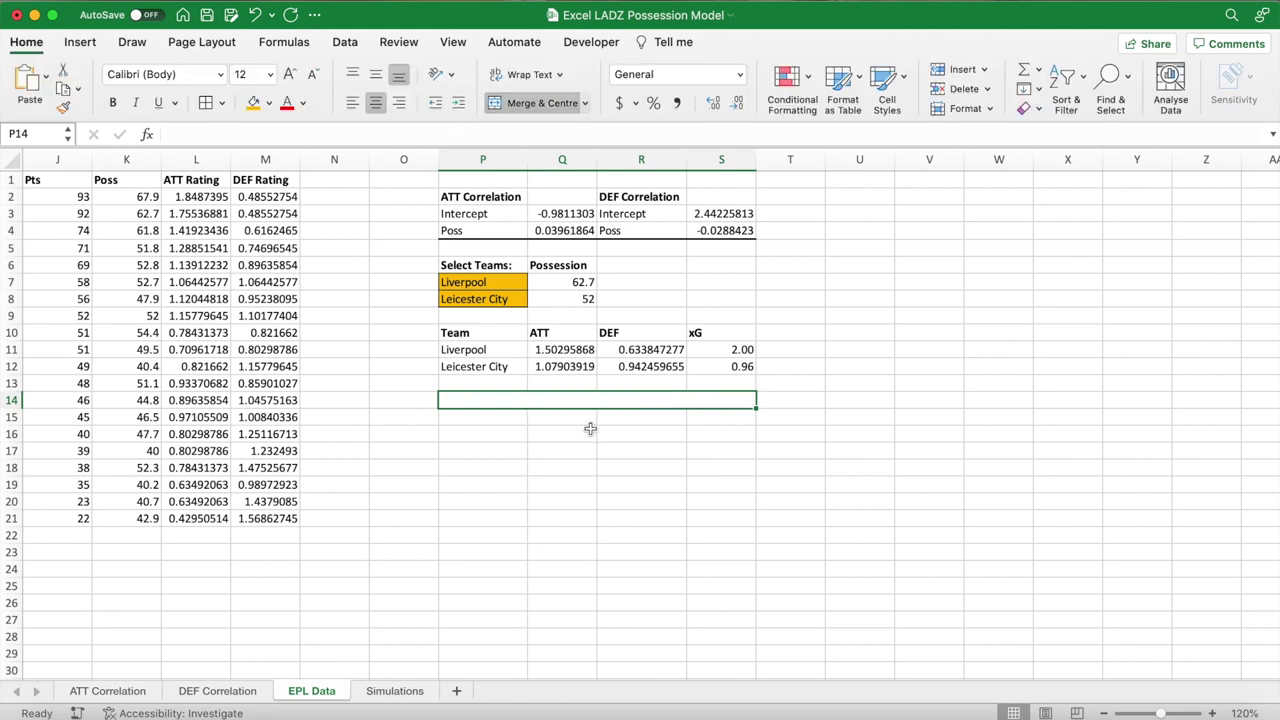
text(atch Outcome)
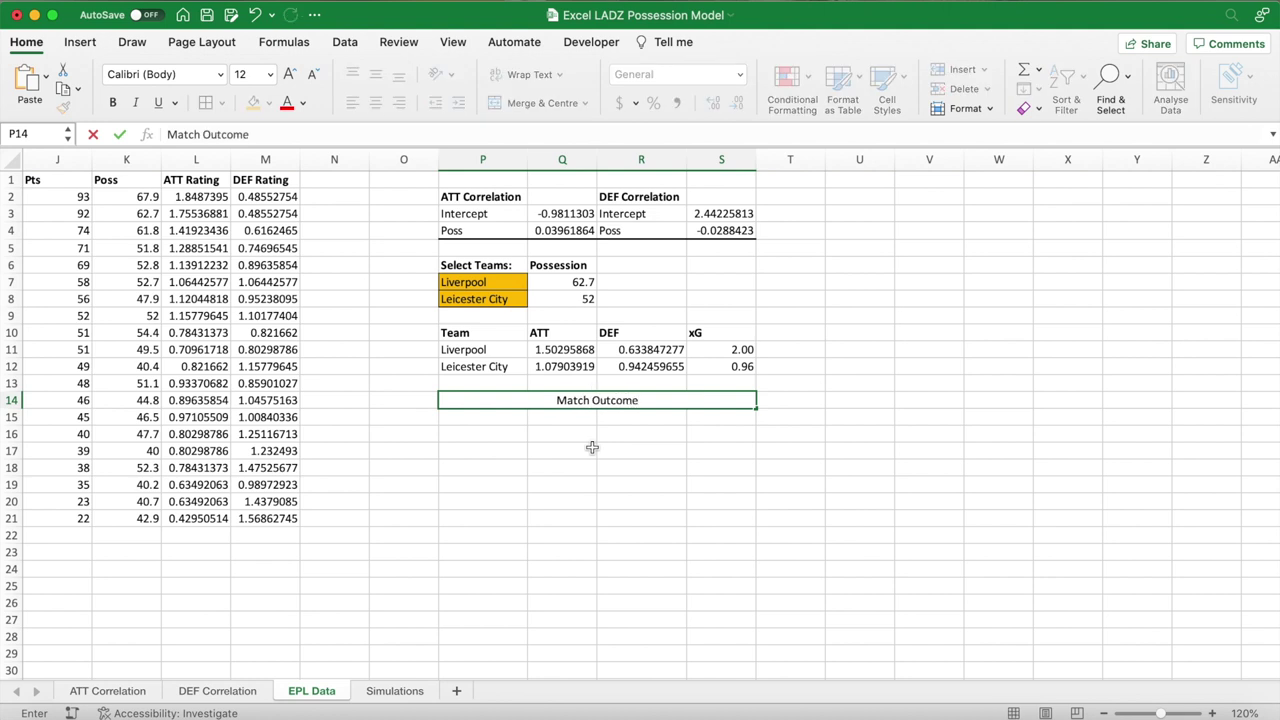
key(Return)
click(605, 403)
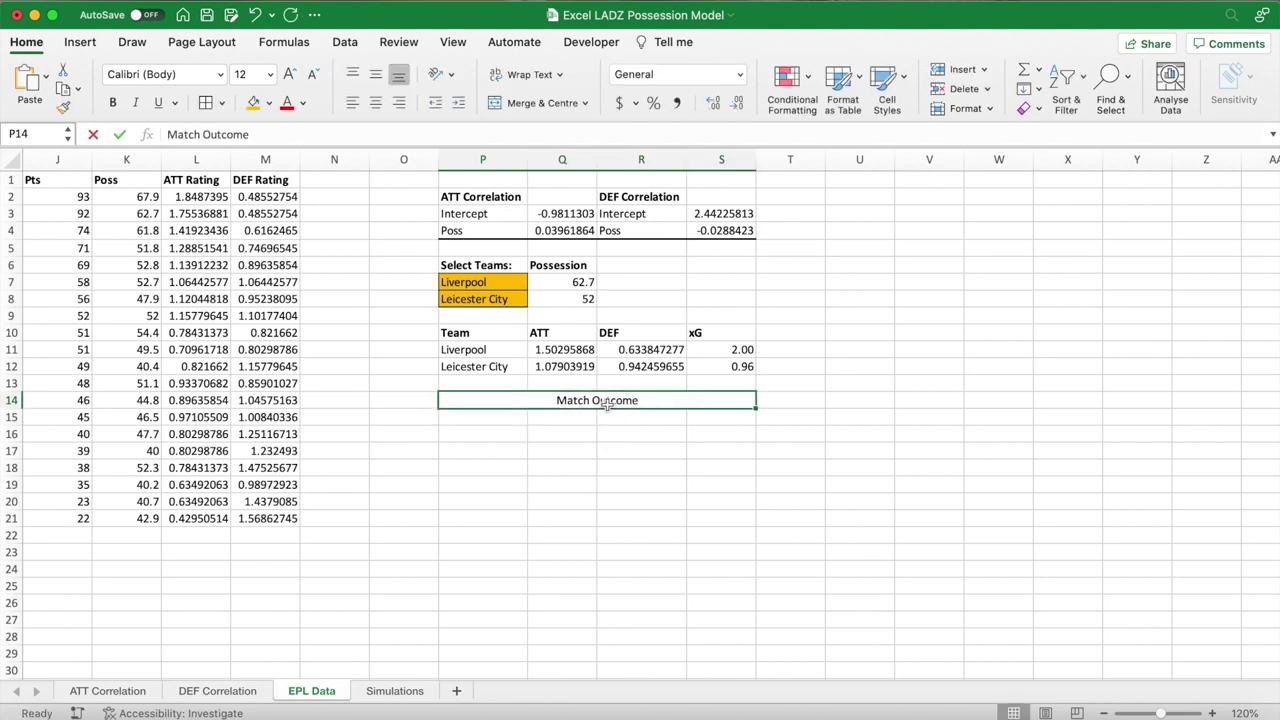
key(super+b)
- Widen column P slightly and enter the label formula =P7&" Win" in P15
click(500, 418)
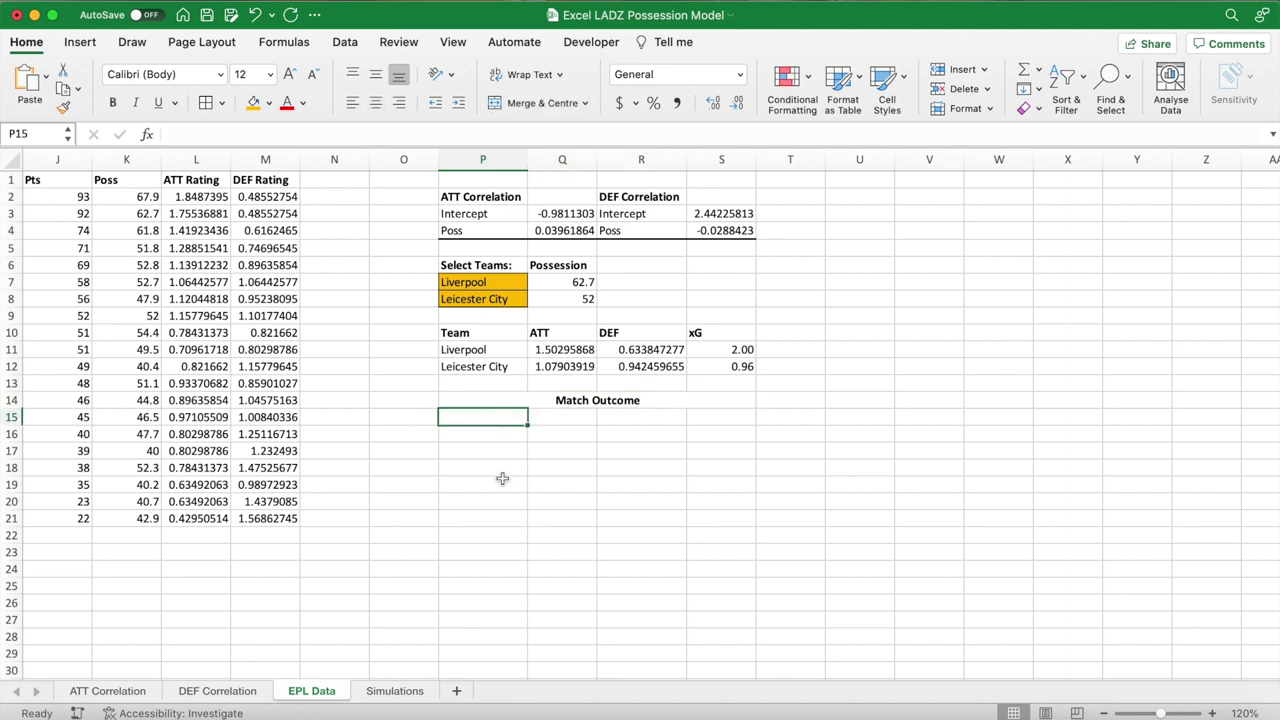
drag(528, 161, 549, 162)
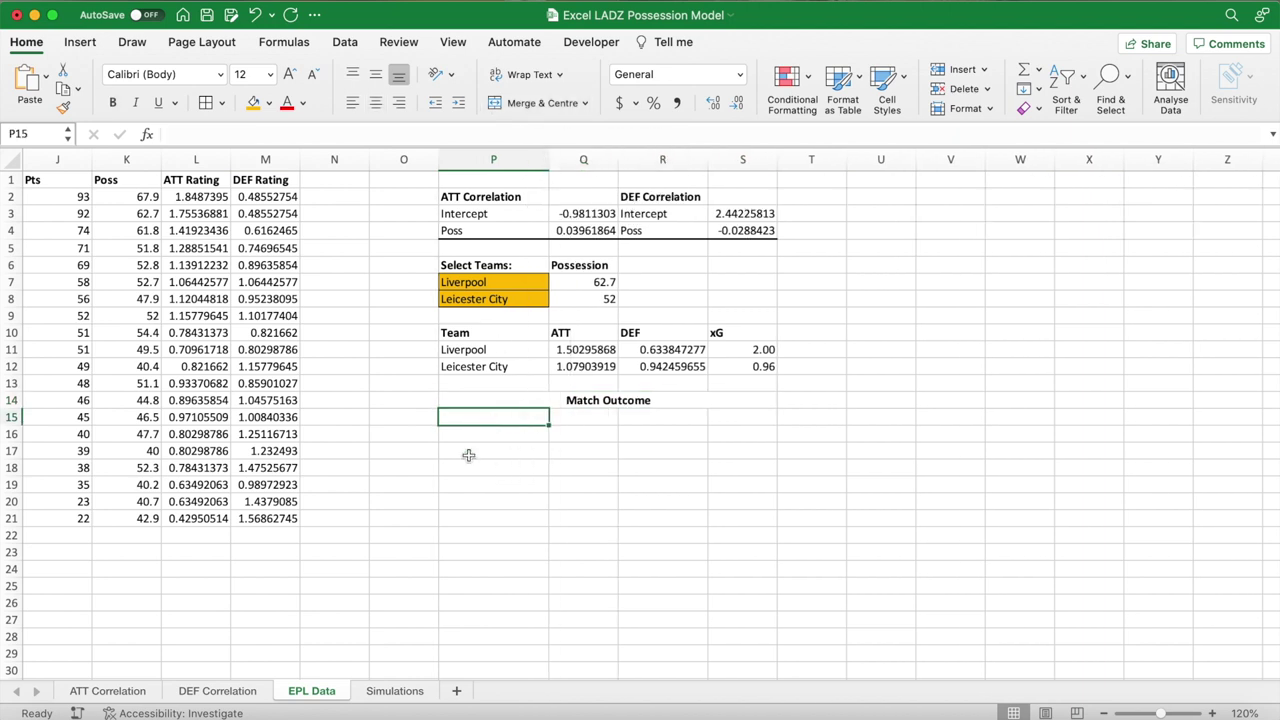
text(=)
click(498, 286)
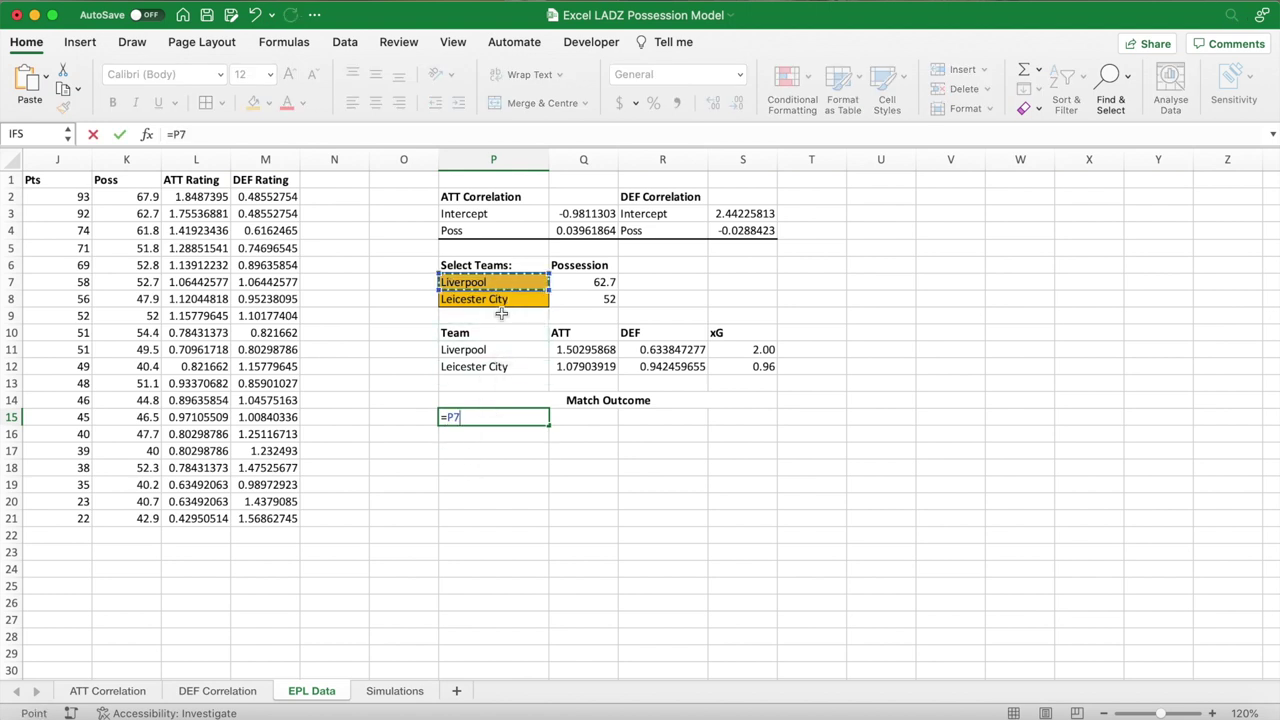
text(&" Win)
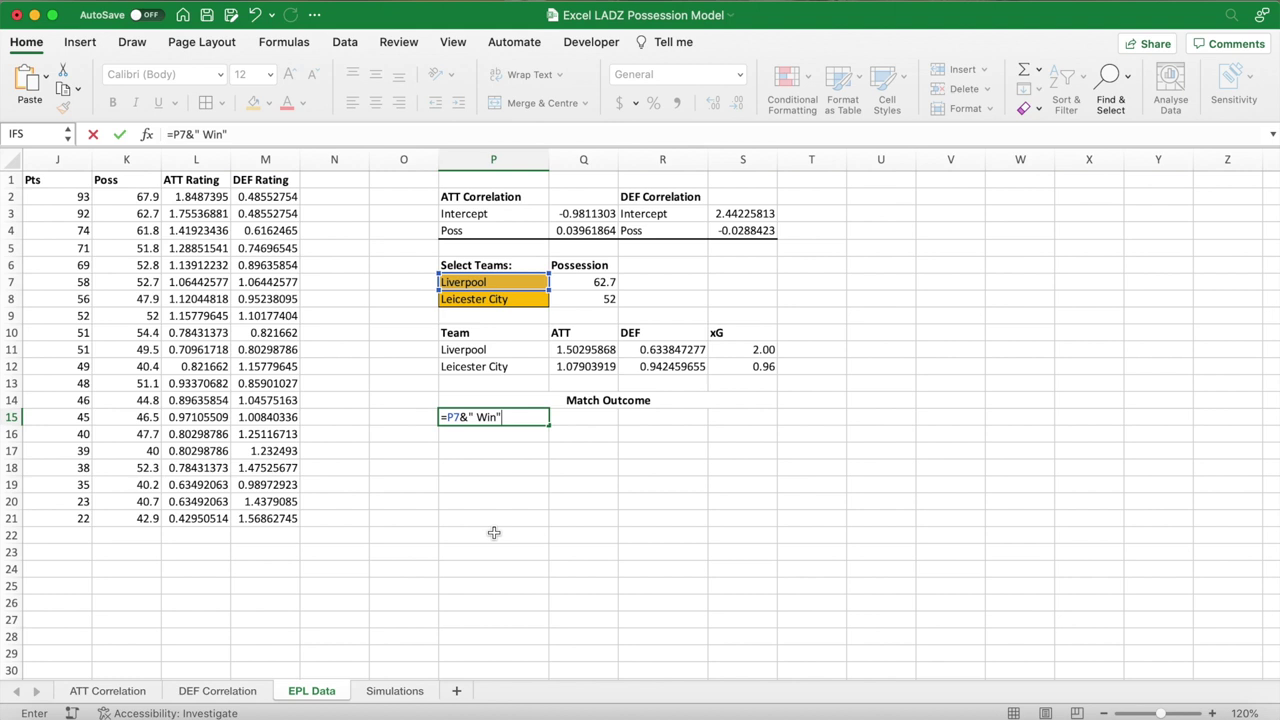
key(Return)
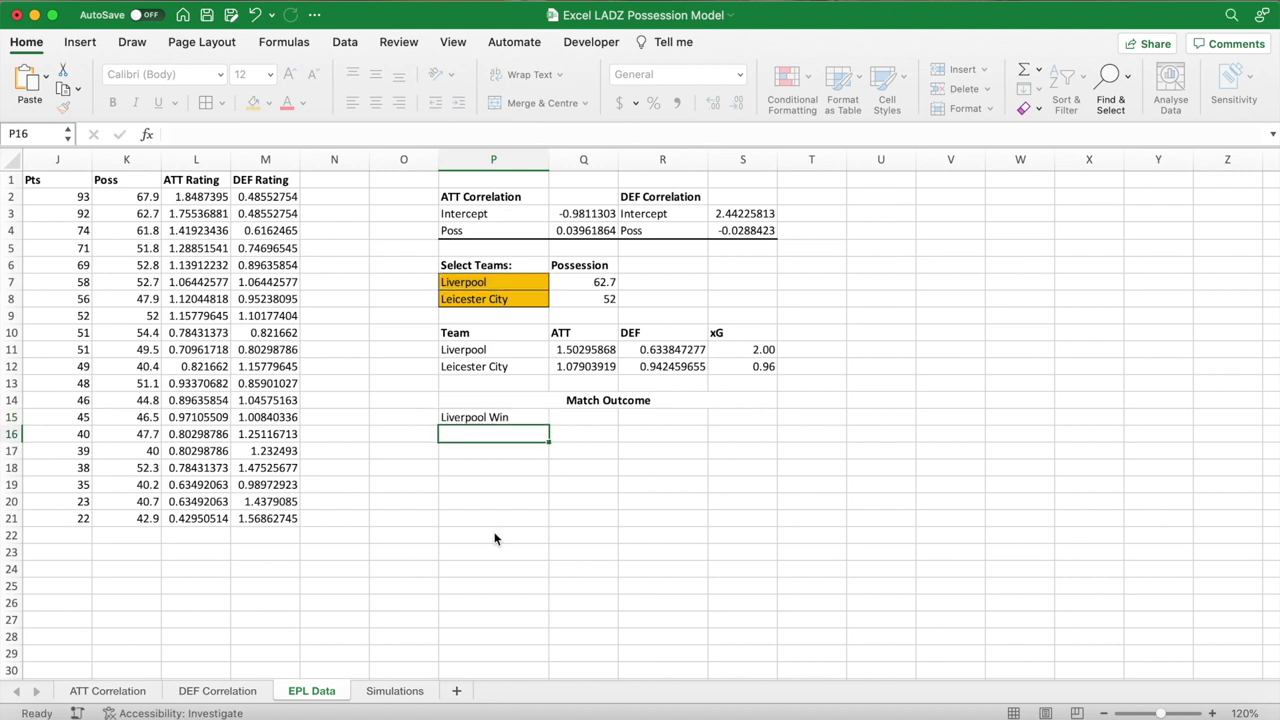
- Enter Draw in P16 and =P8&" Win" in P17, and bold the outcome labels in P15:P17
text(Draw)
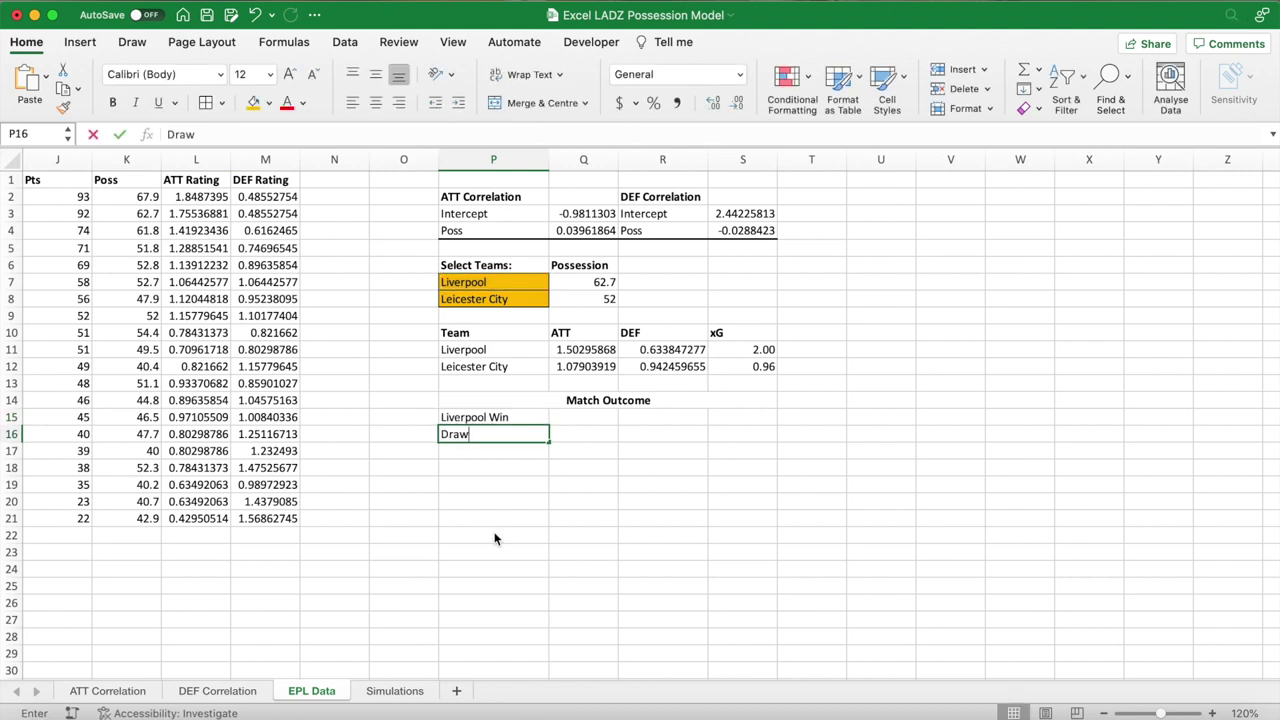
key(Return)
text(=)
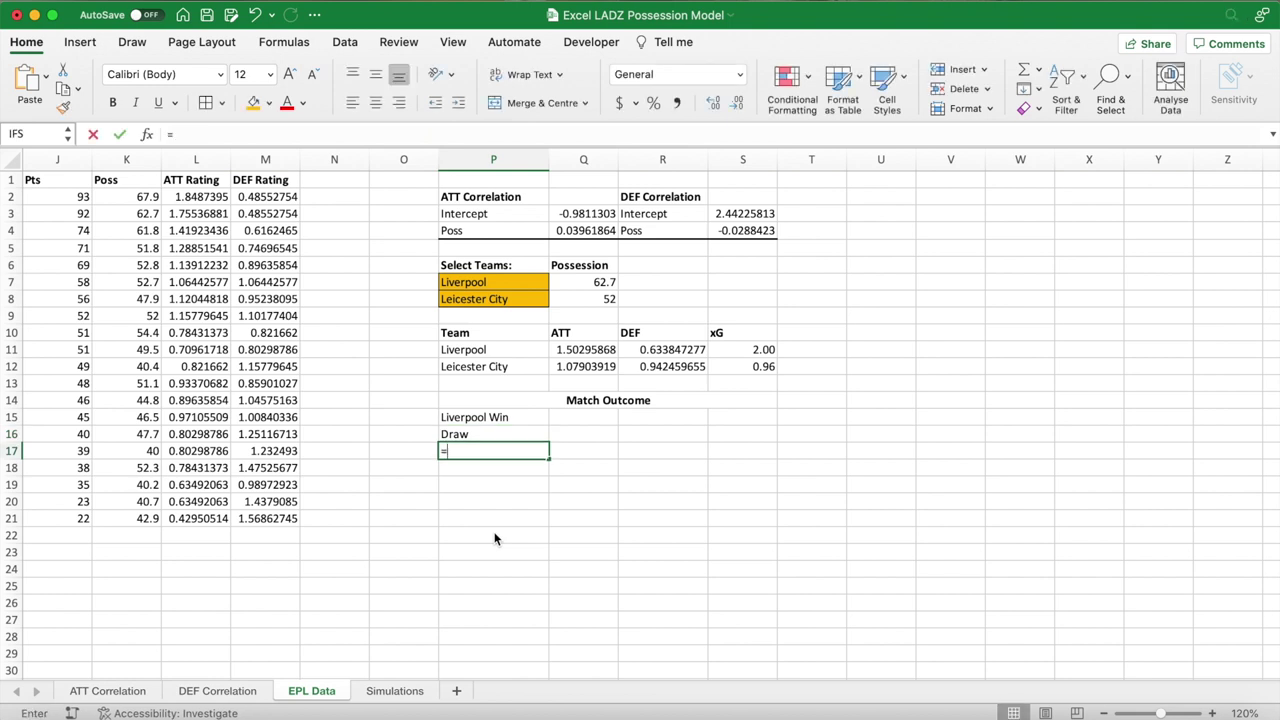
click(498, 301)
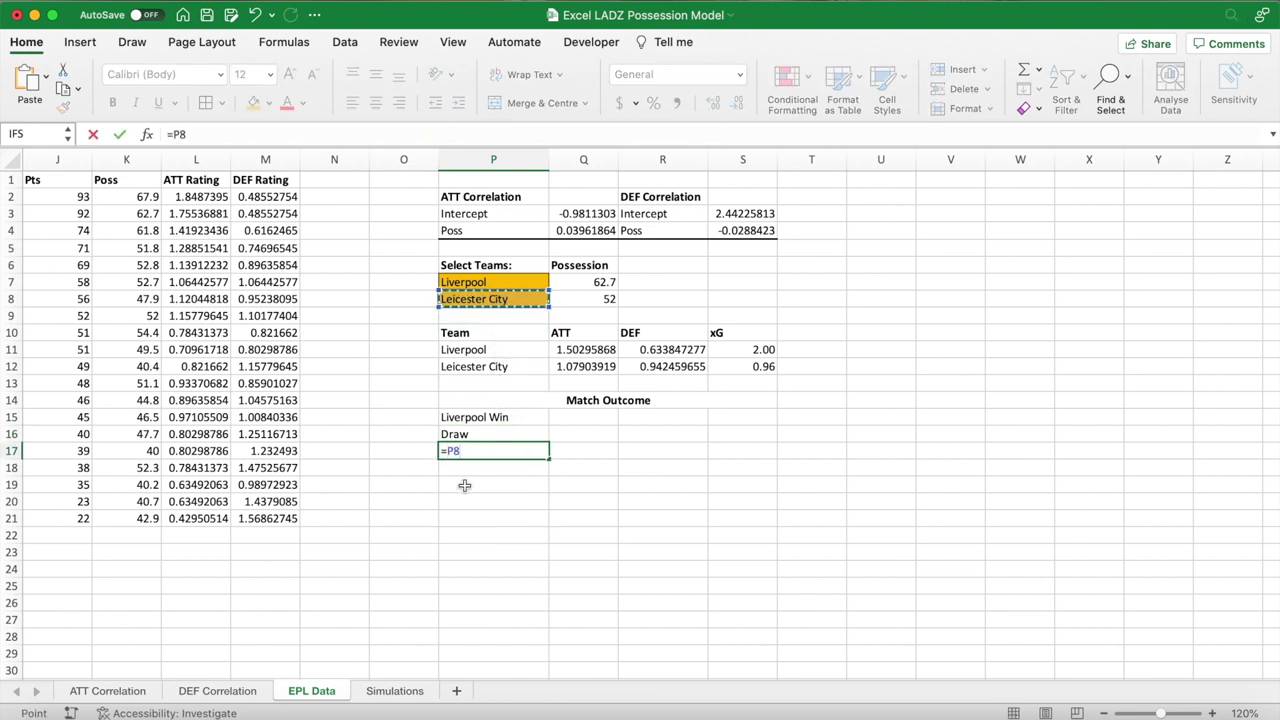
text(&" Win)
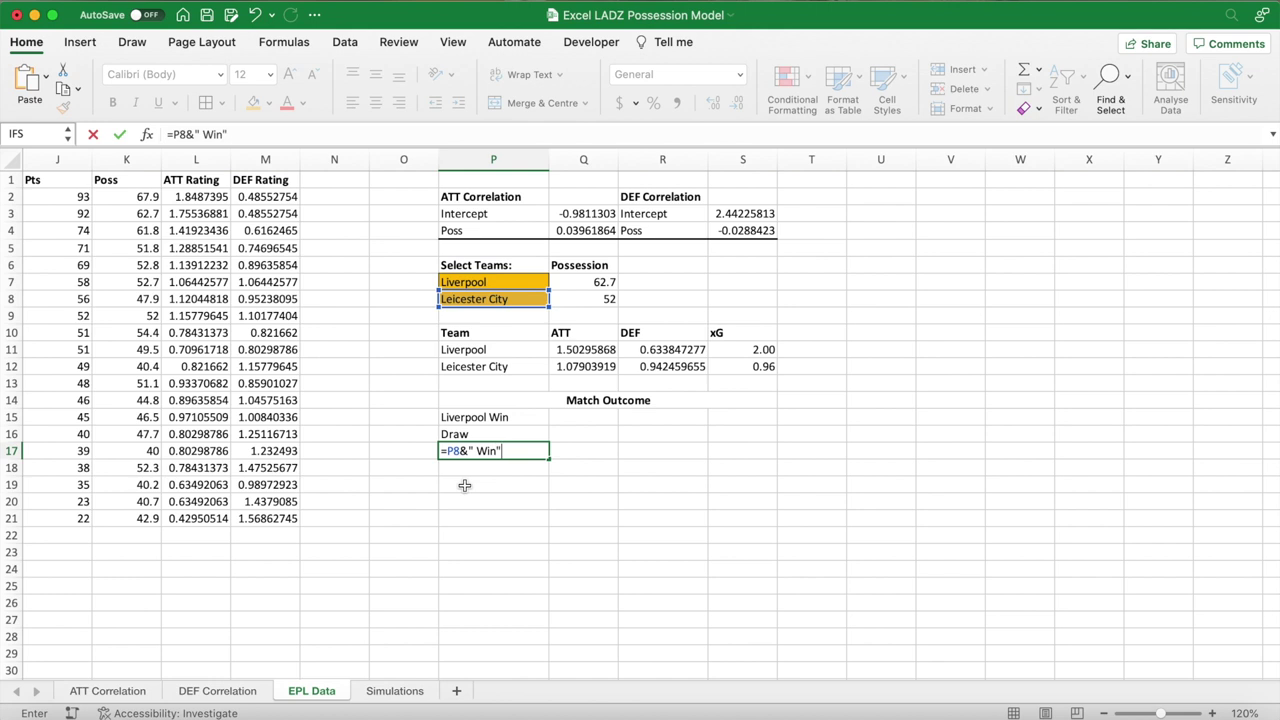
key(Return)
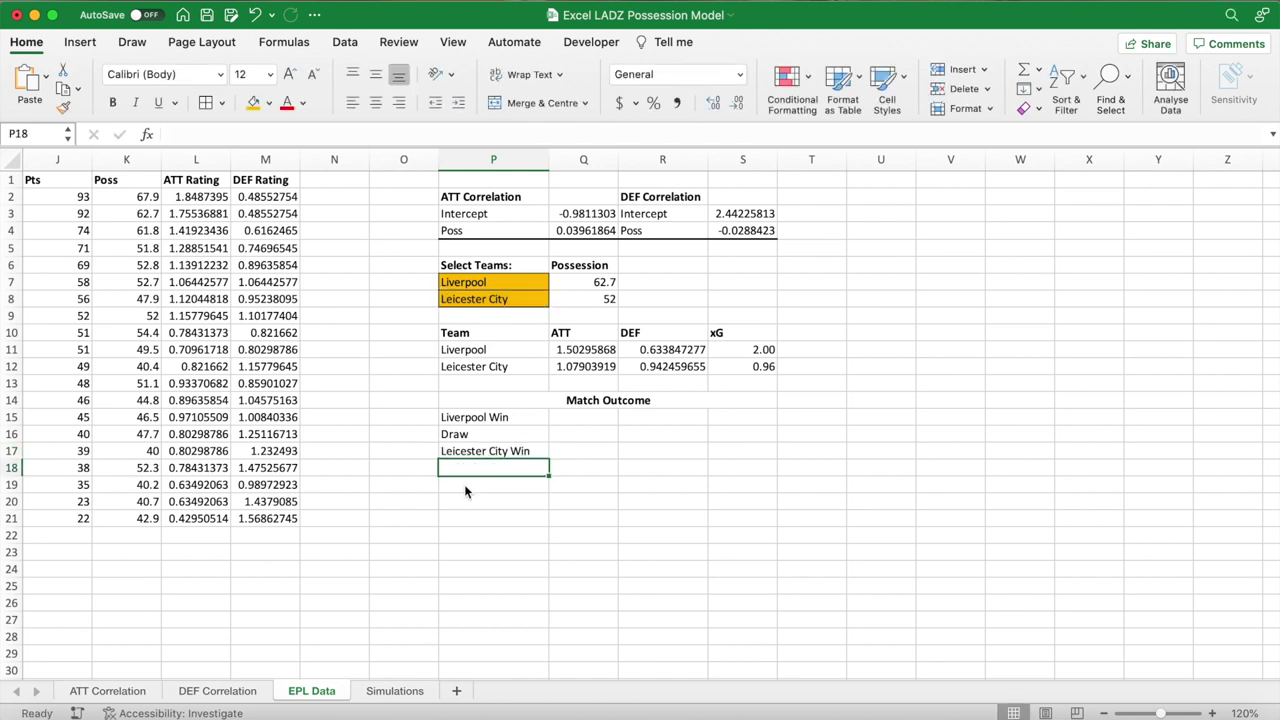
drag(500, 417, 502, 452)
key(super+b)
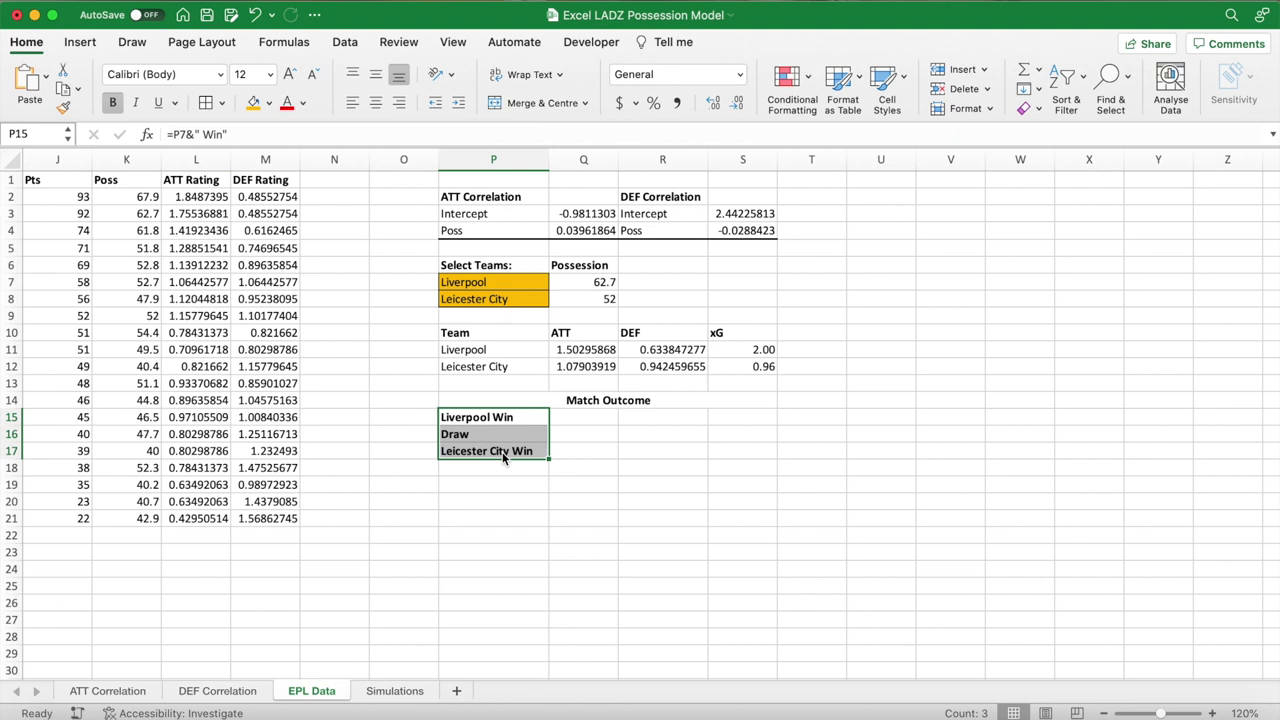
- Merge and centre the cells across columns Q to S separately for each outcome row, 15, 16 and 17
click(568, 418)
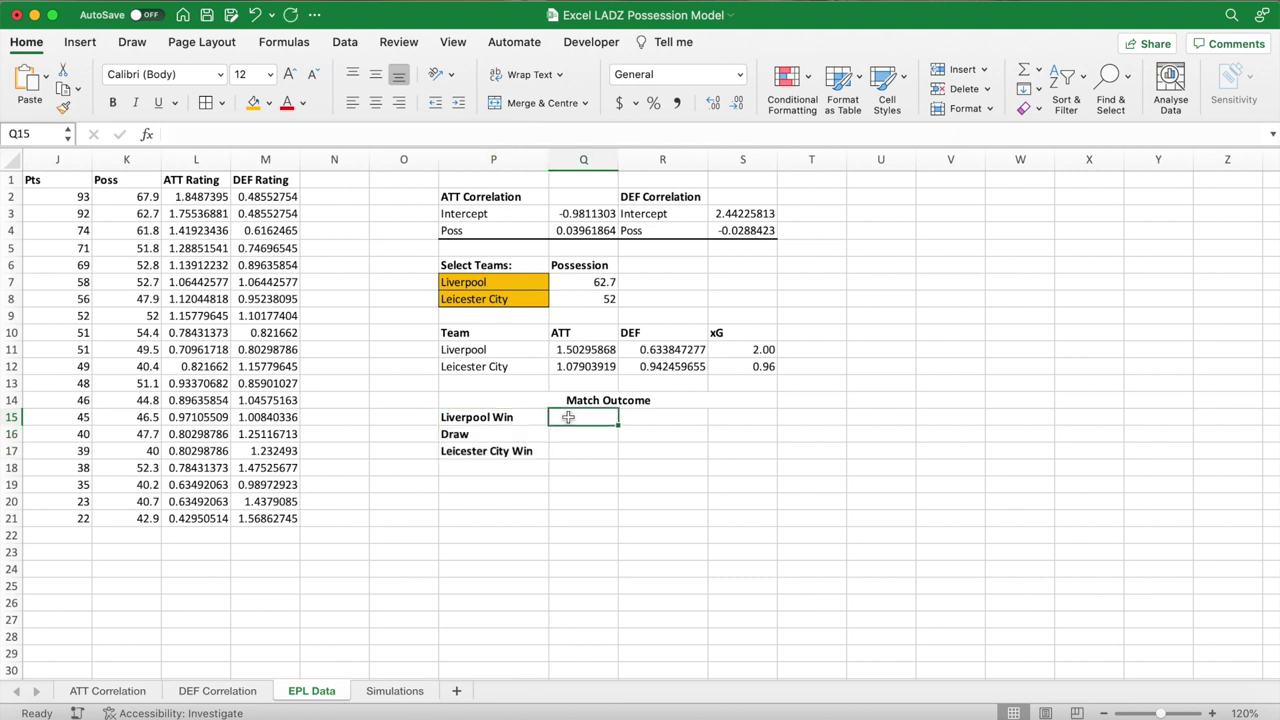
mouse_move(581, 417)
mouse_down()
mouse_move(718, 417)
mouse_move(721, 433)
mouse_move(617, 430)
mouse_move(745, 434)
mouse_up()
click(540, 103)
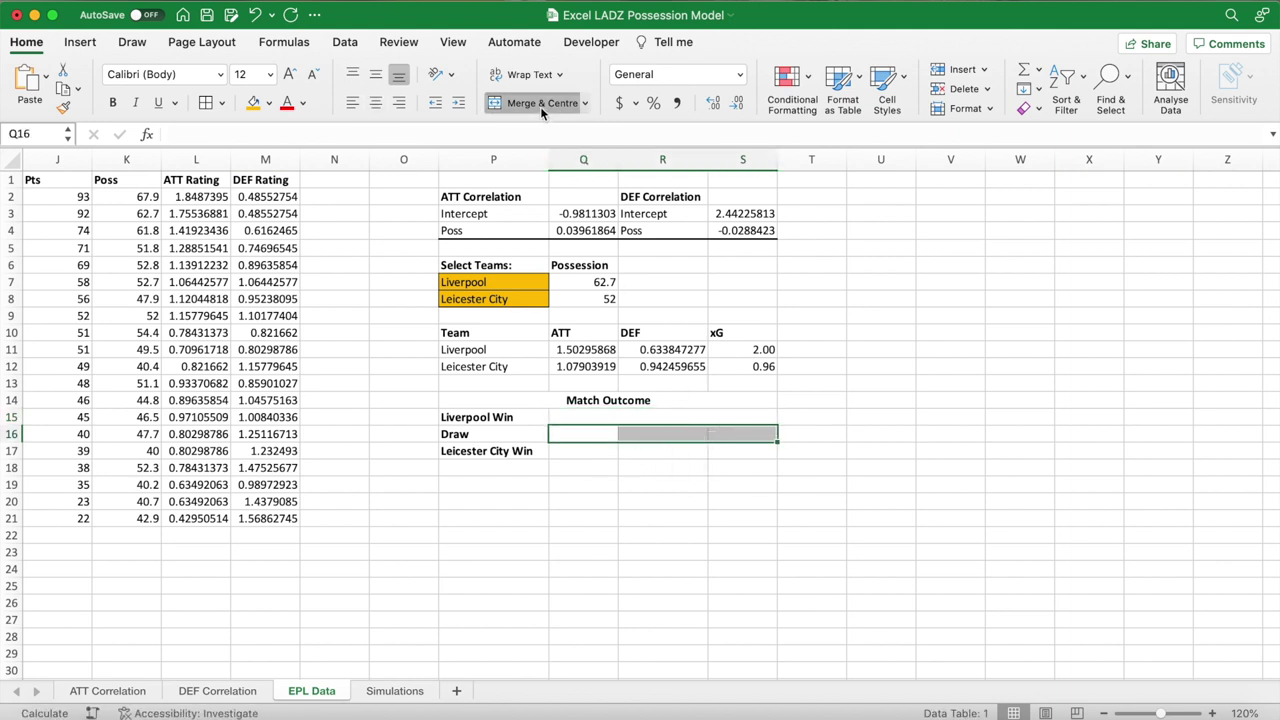
click(604, 453)
key(Right)
key(Right)
drag(607, 454, 735, 454)
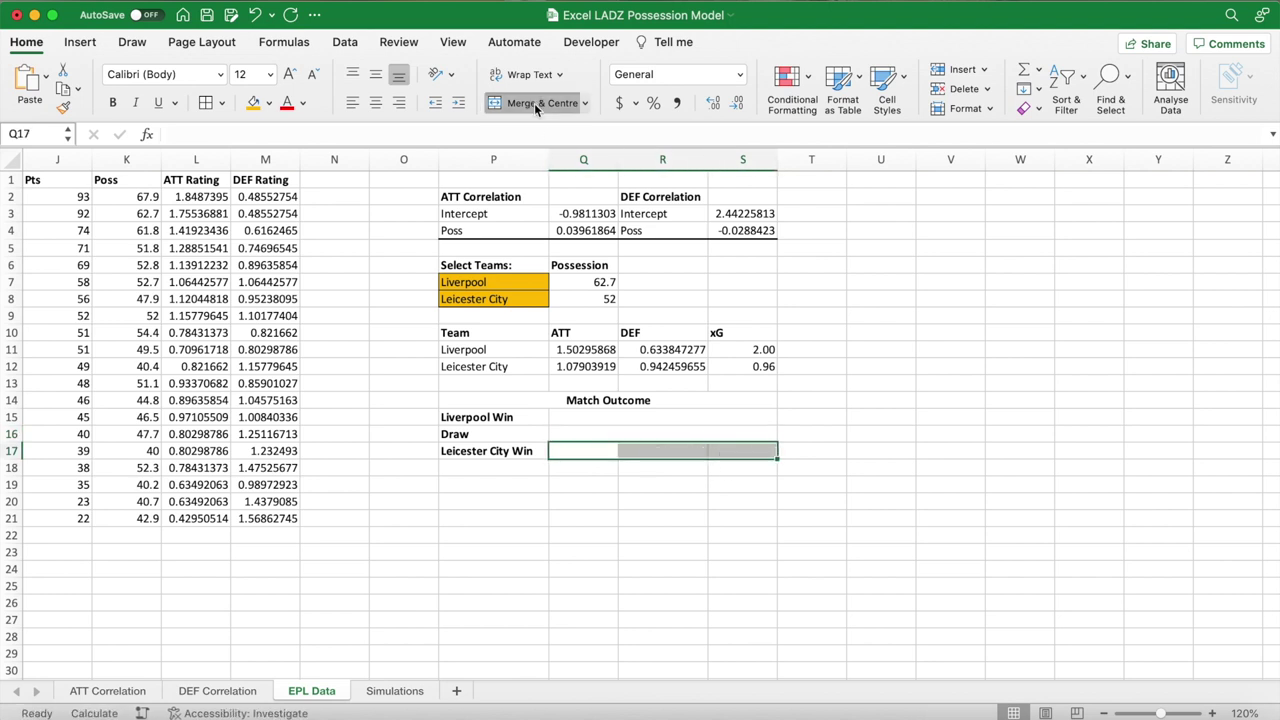
click(537, 106)
- Count the simulated home wins in Q15 with =COUNTIF(Simulations!D3:D10002,"Win")
click(630, 418)
text(=)
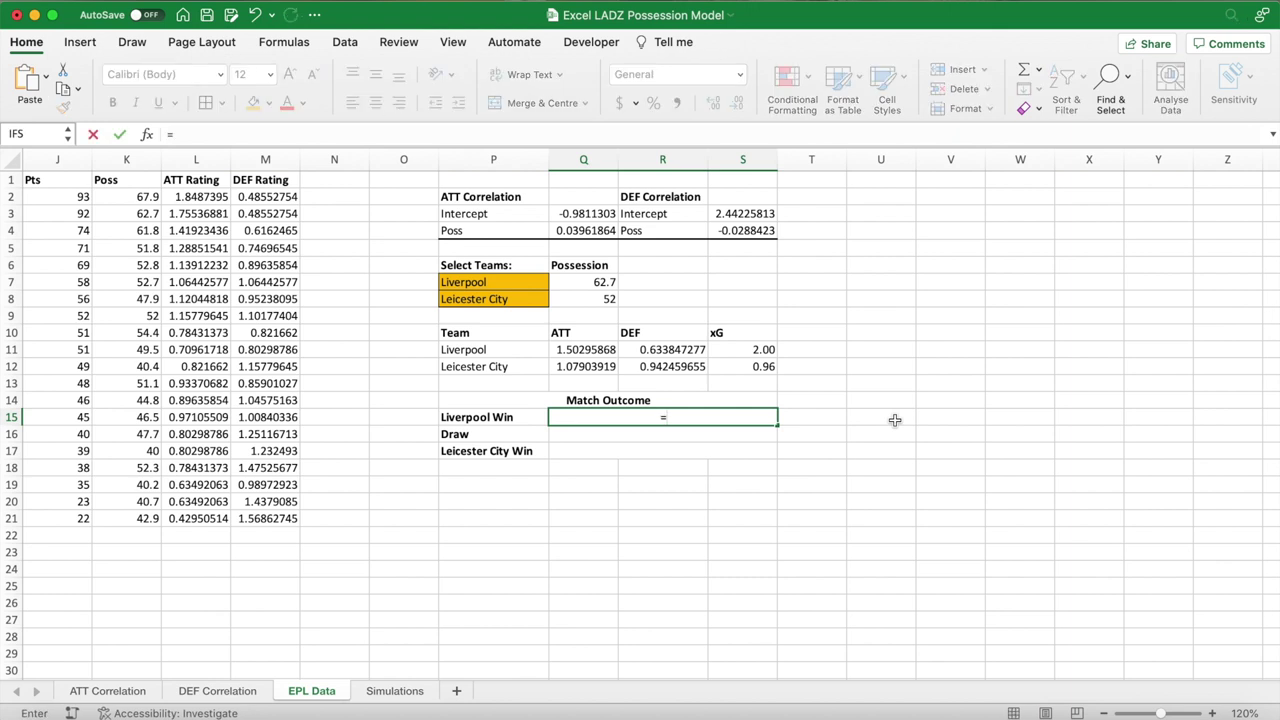
text(COUNT)
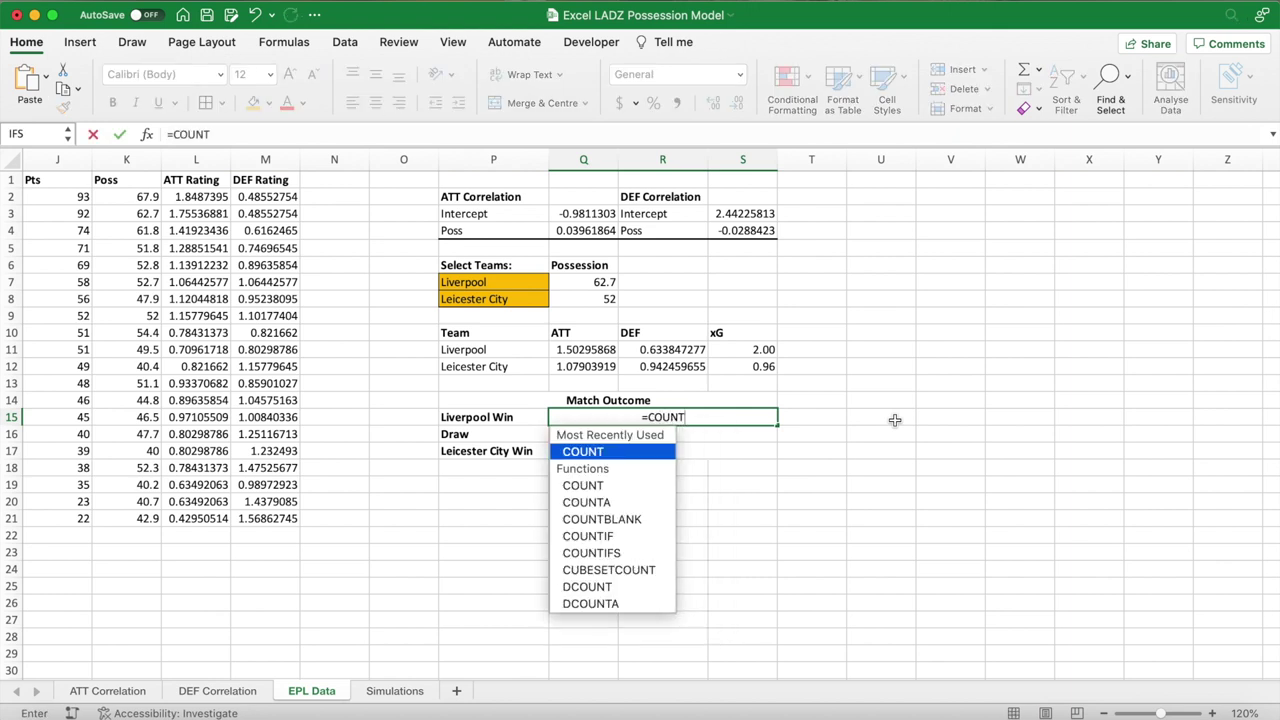
text(IF()
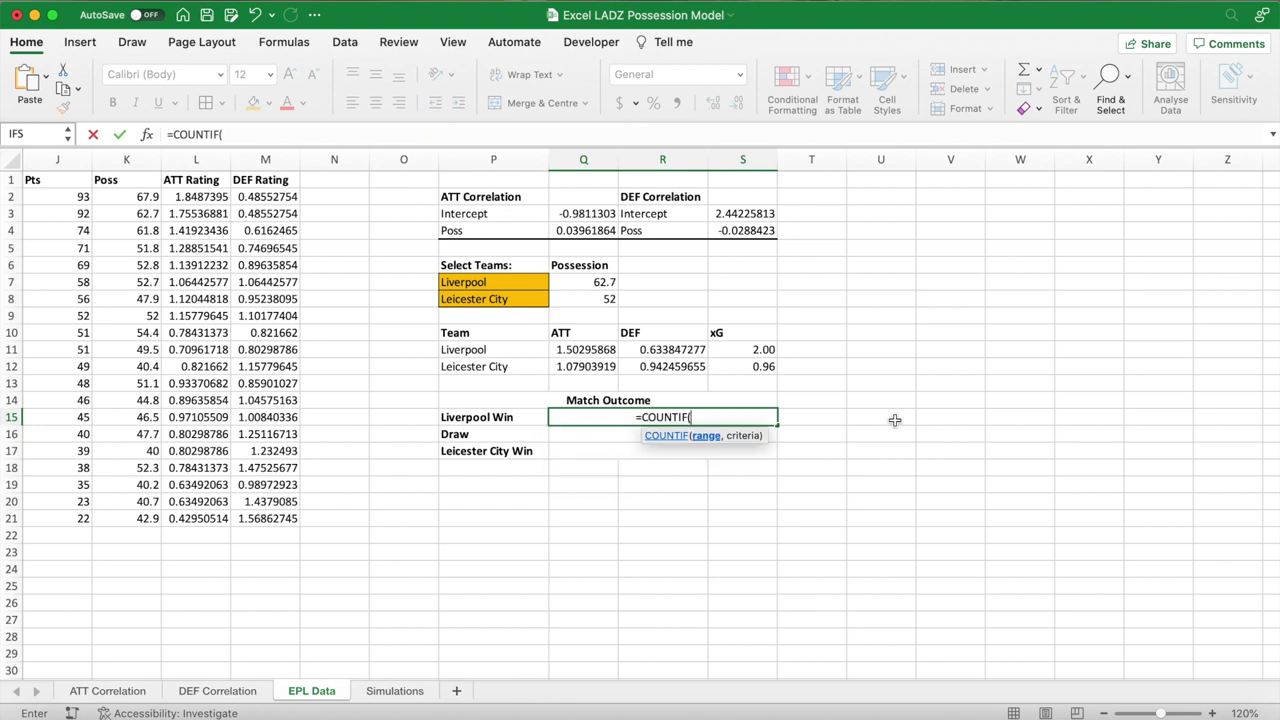
click(420, 690)
drag(320, 333, 354, 315)
click(318, 220)
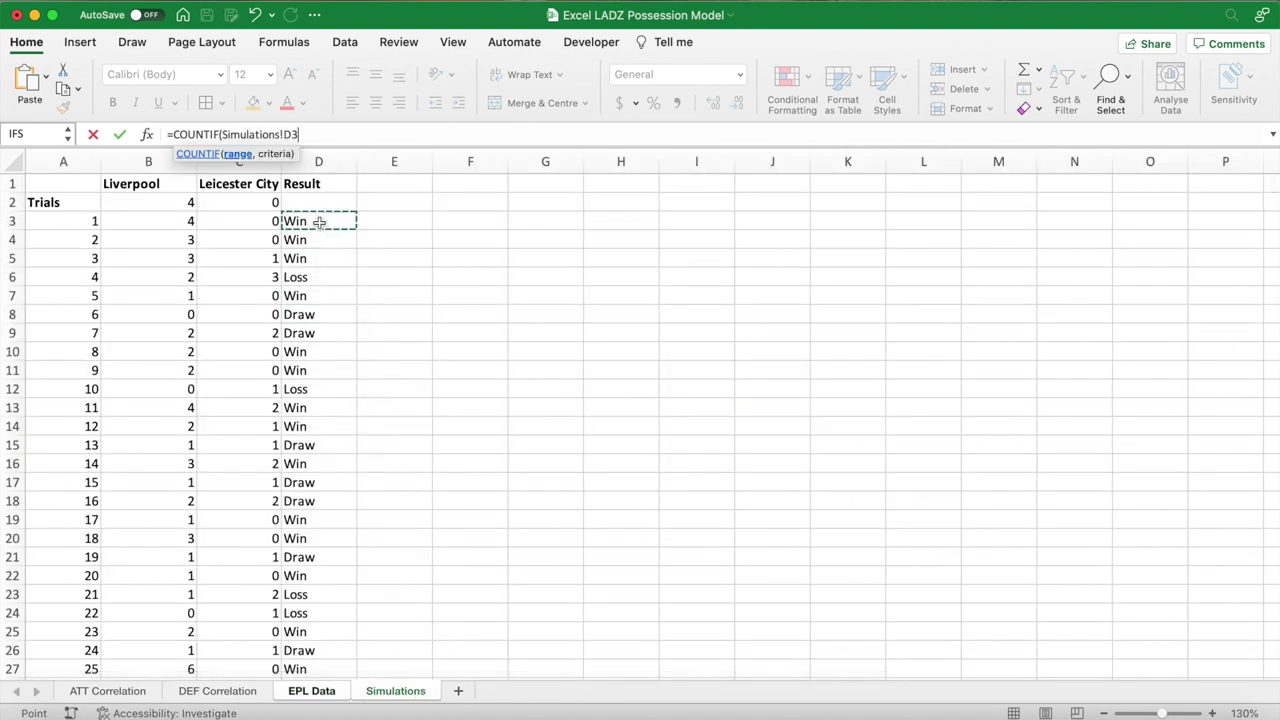
key(ctrl+shift+Down)
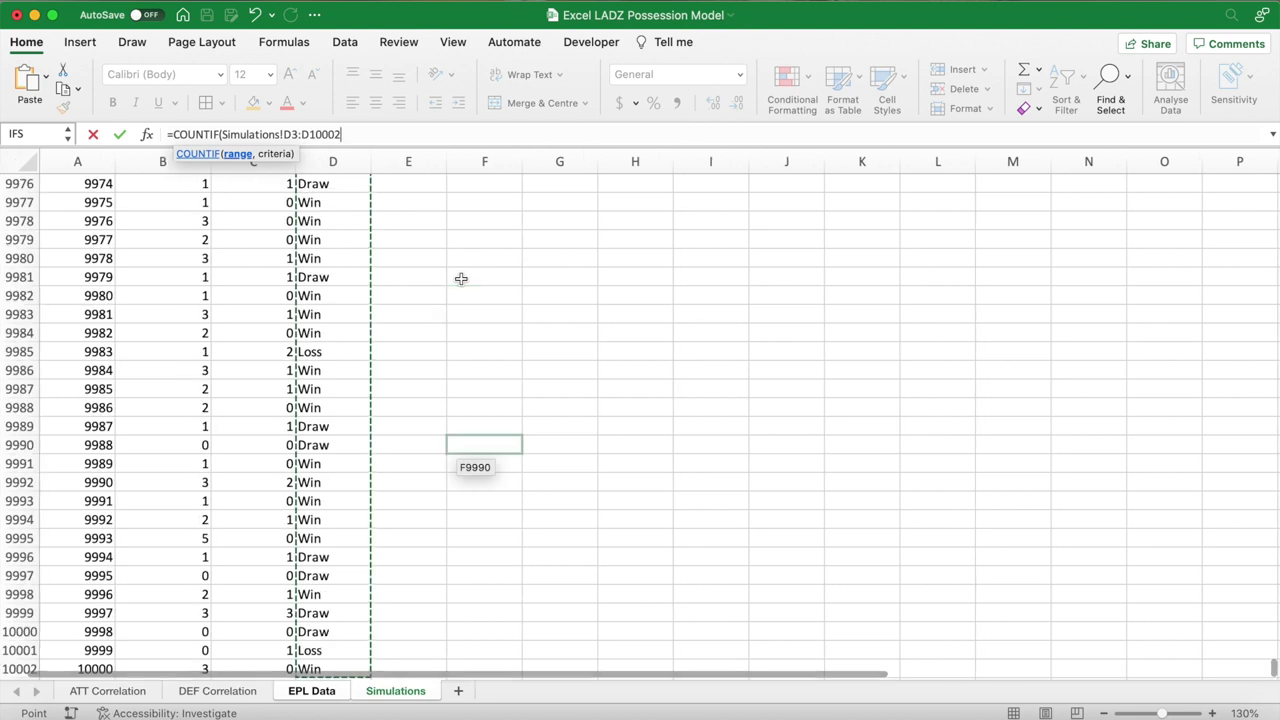
text(,"Win)
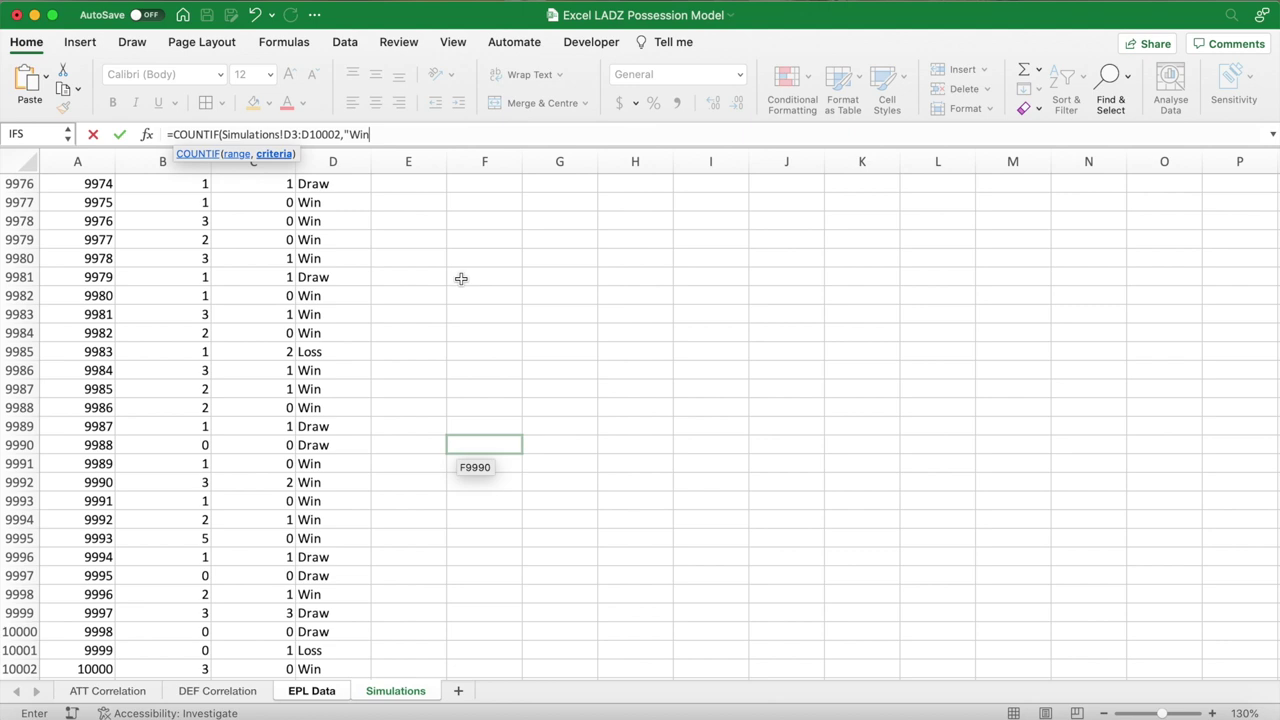
text("))
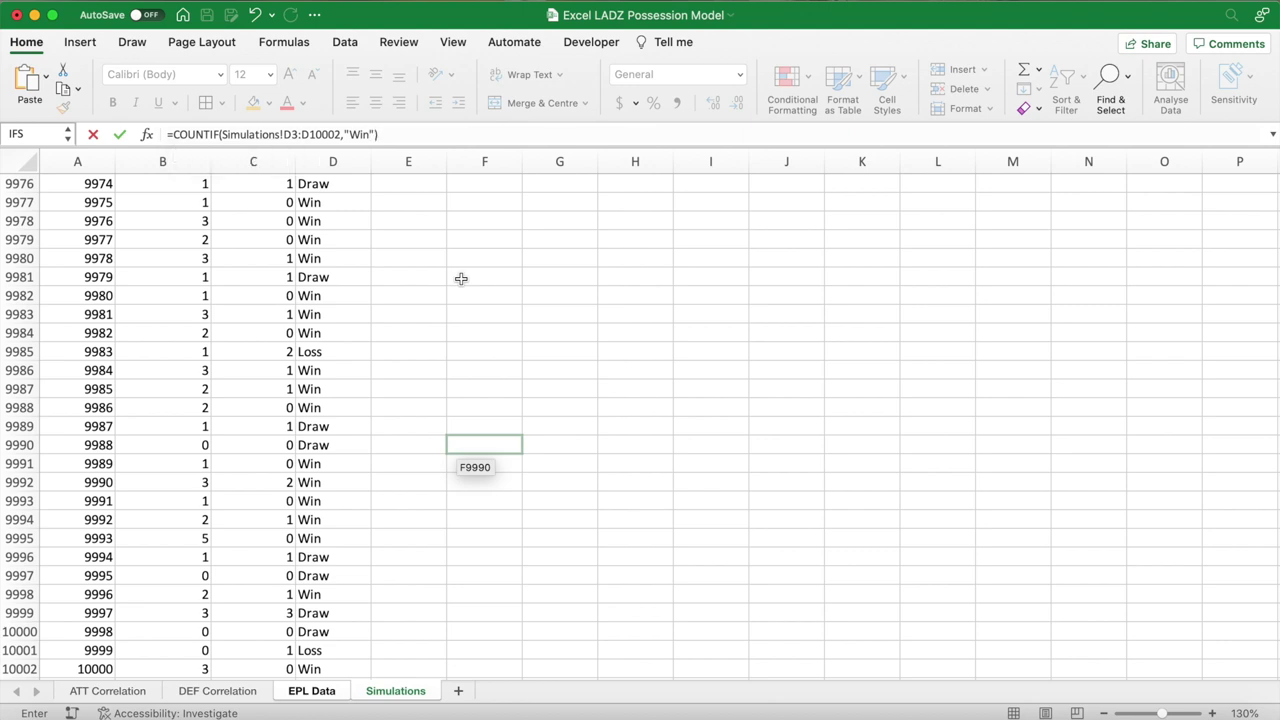
key(Return)
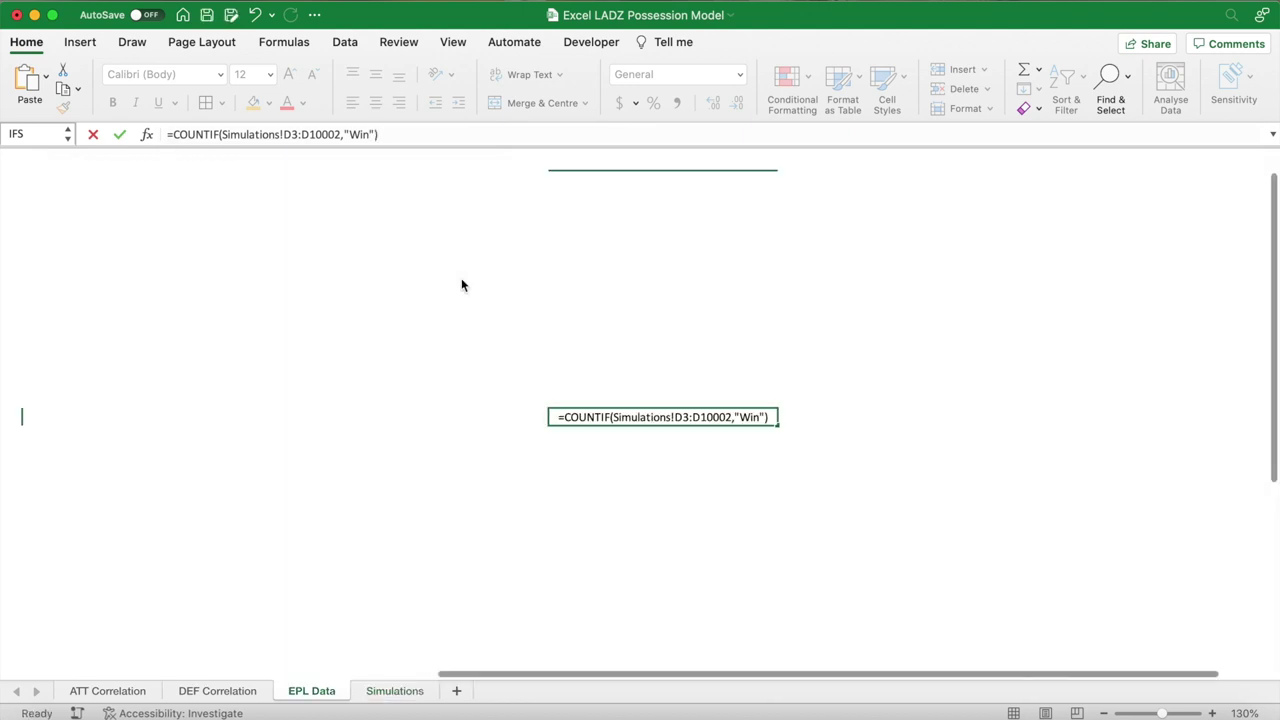
- Extend the Q15 win-count formula with /10000 to turn it into a probability
click(717, 416)
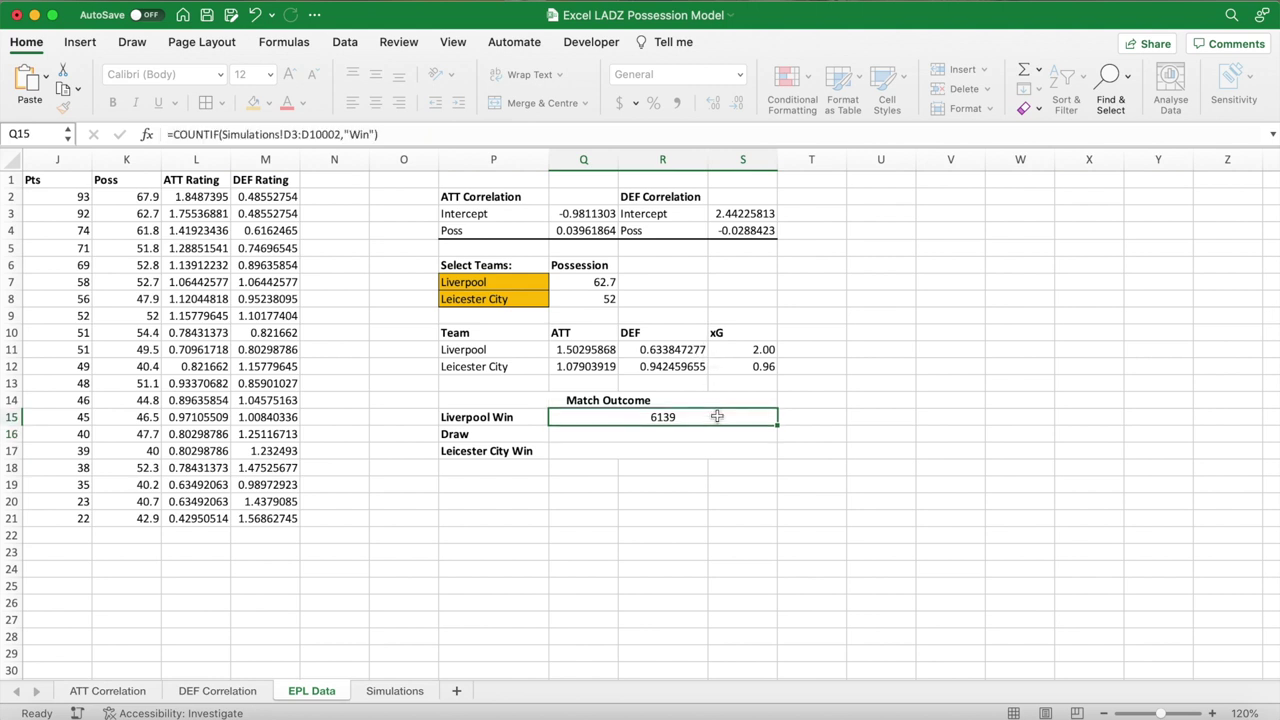
click(419, 131)
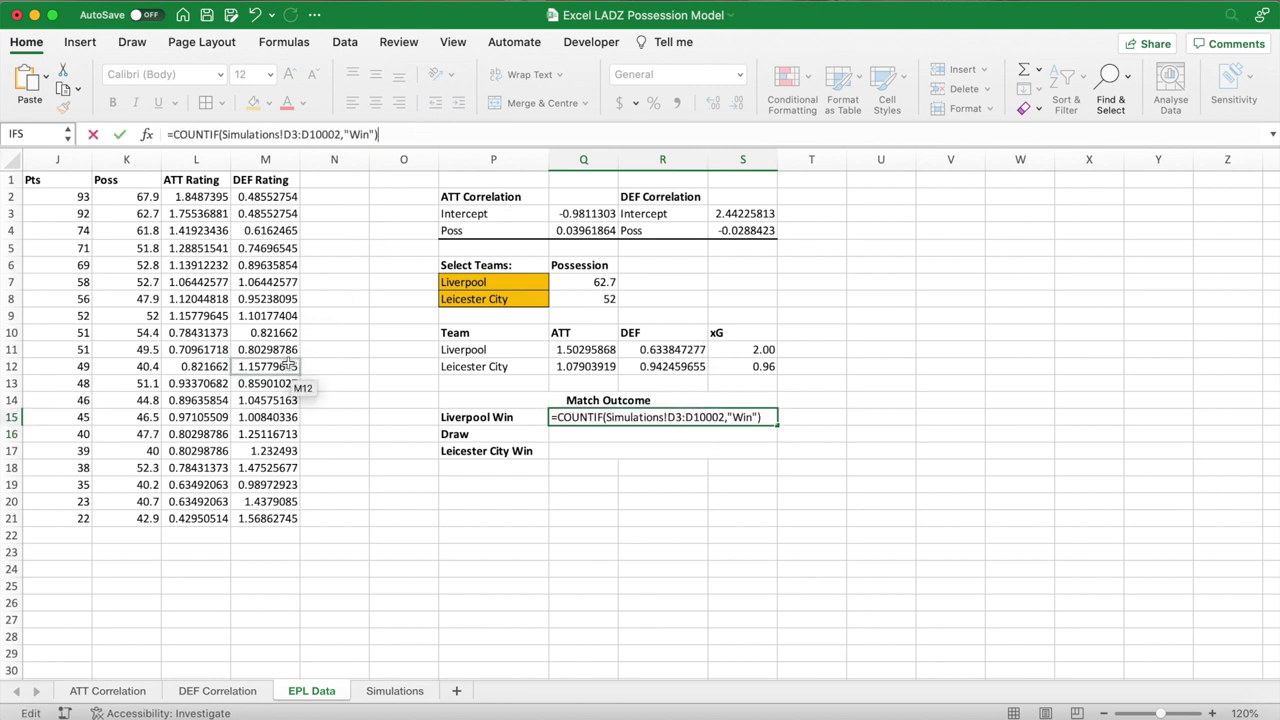
text(/10)
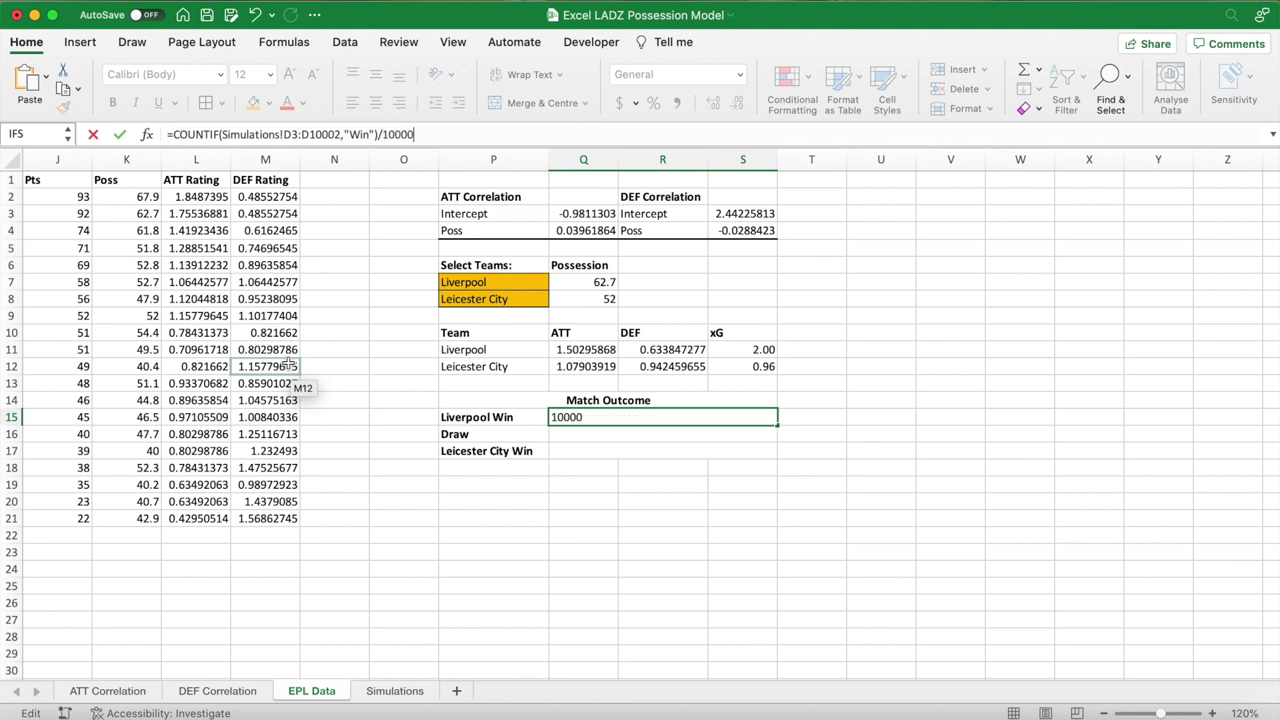
text(000)
key(Return)
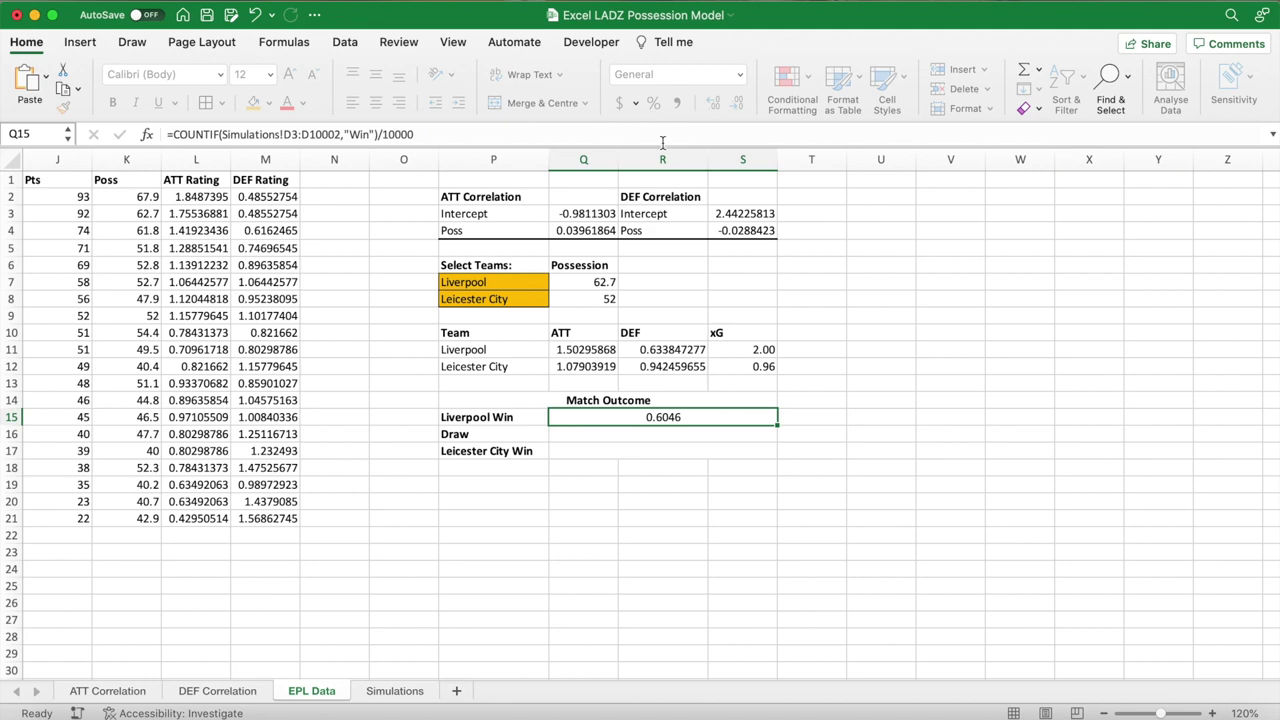
- Enter the draw probability in Q16 as =COUNTIF(Simulations!D3:D10002,"Draw")/10000
click(607, 436)
scroll(645, 492, down, 2)
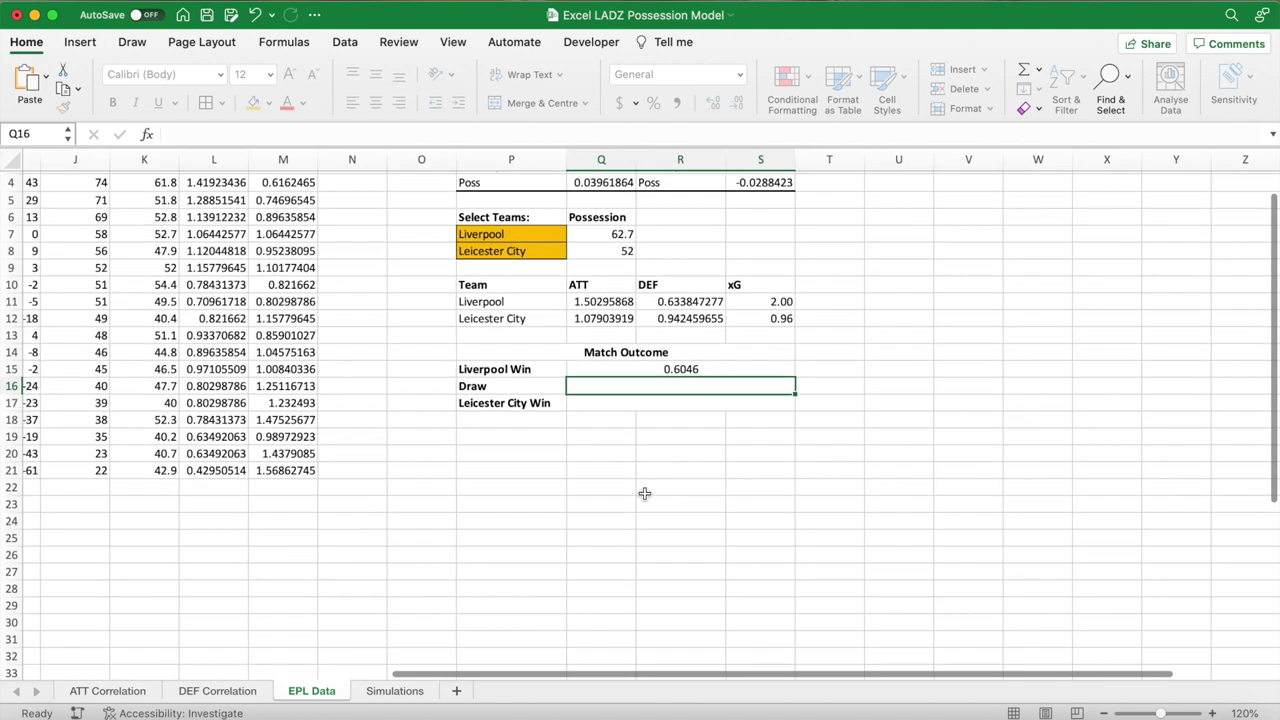
scroll(644, 493, up, 2)
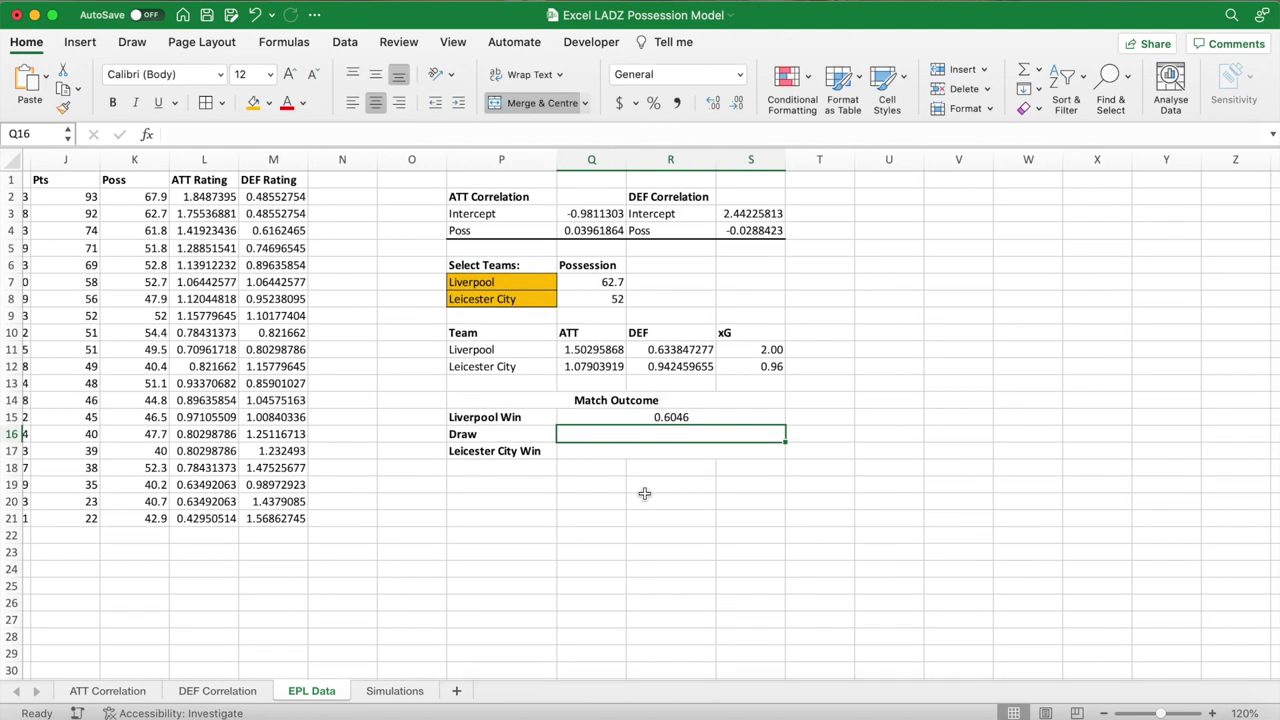
text(=COUNTIF()
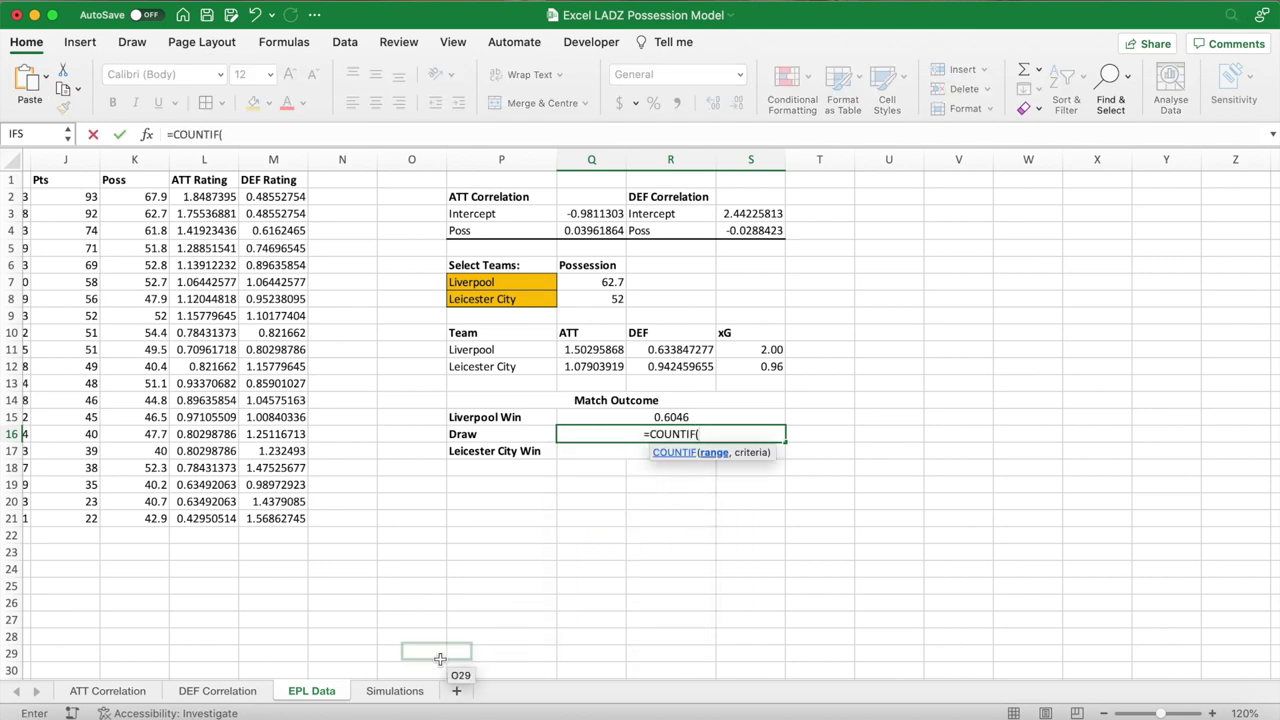
click(398, 691)
scroll(373, 493, down, 3)
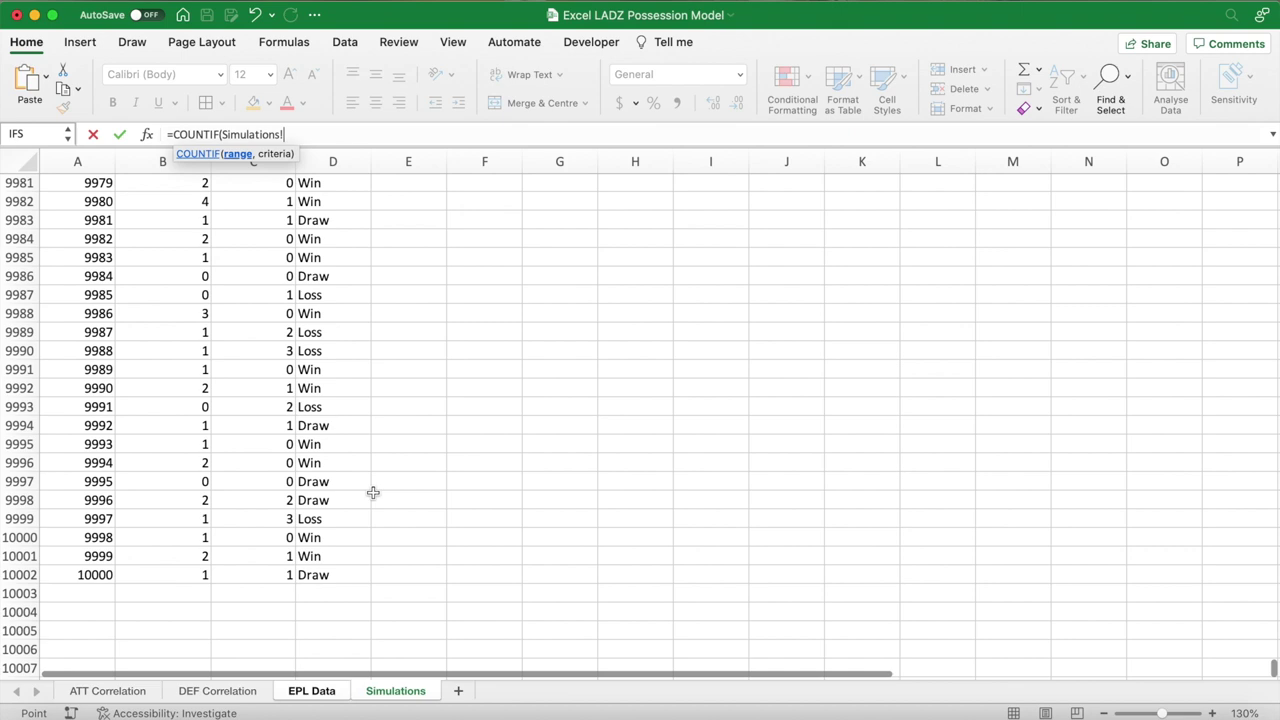
click(340, 575)
key(super+shift+Up)
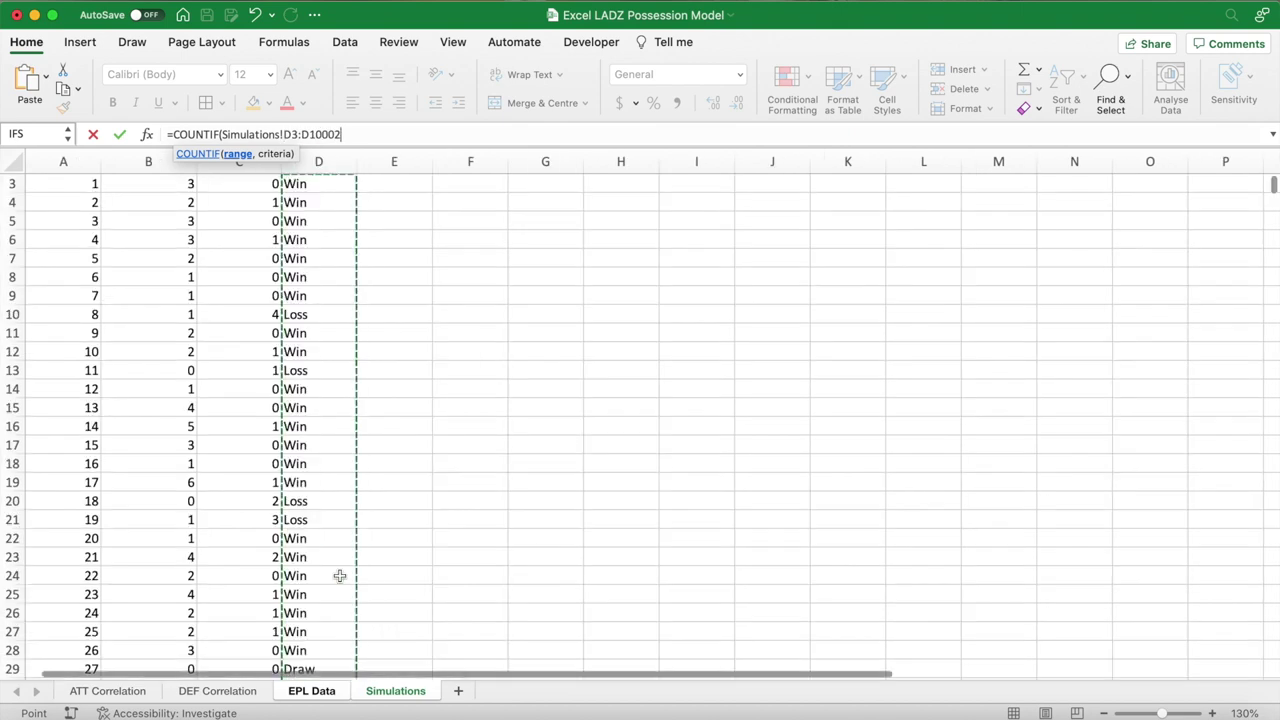
scroll(337, 417, up, 2)
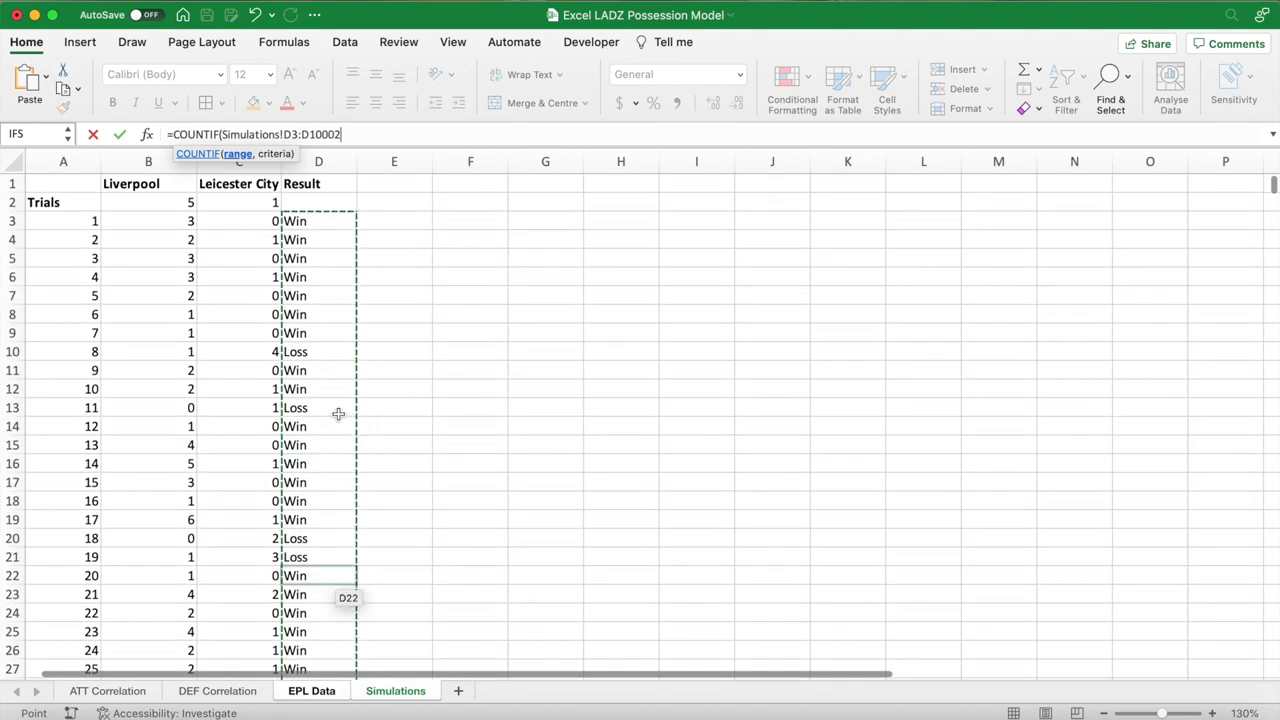
text(,"Draw")/10000)
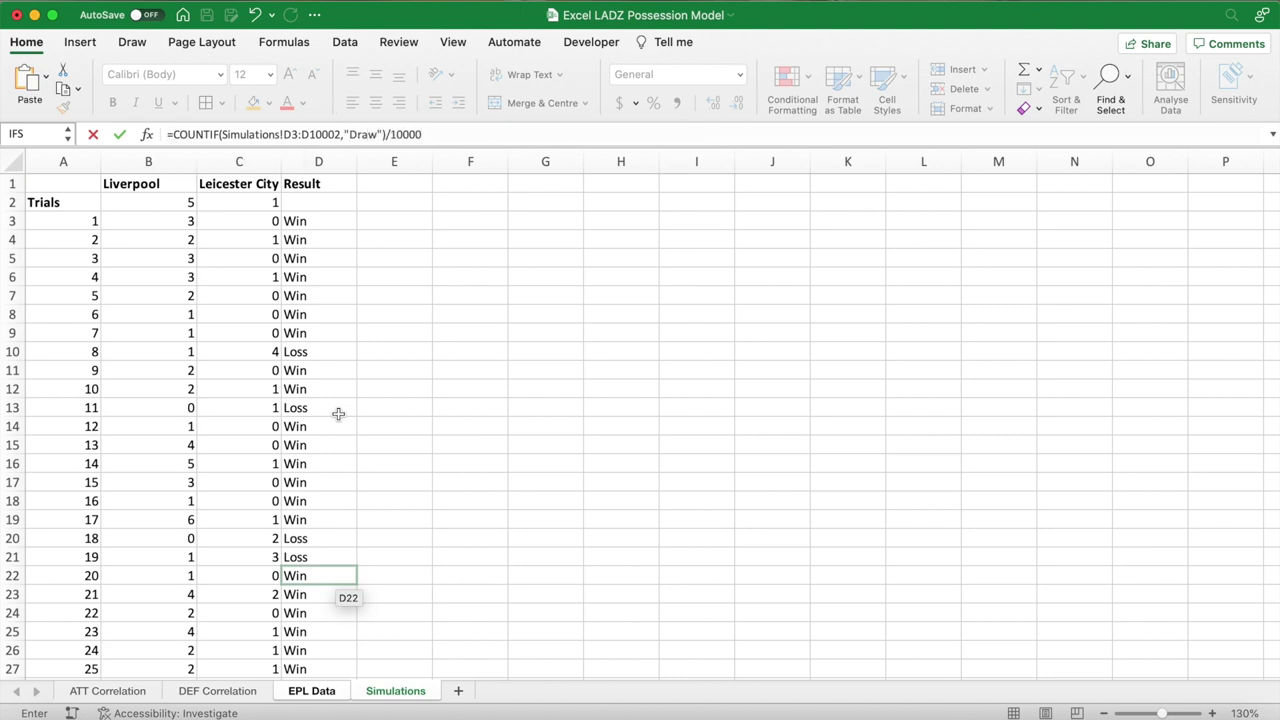
key(Return)
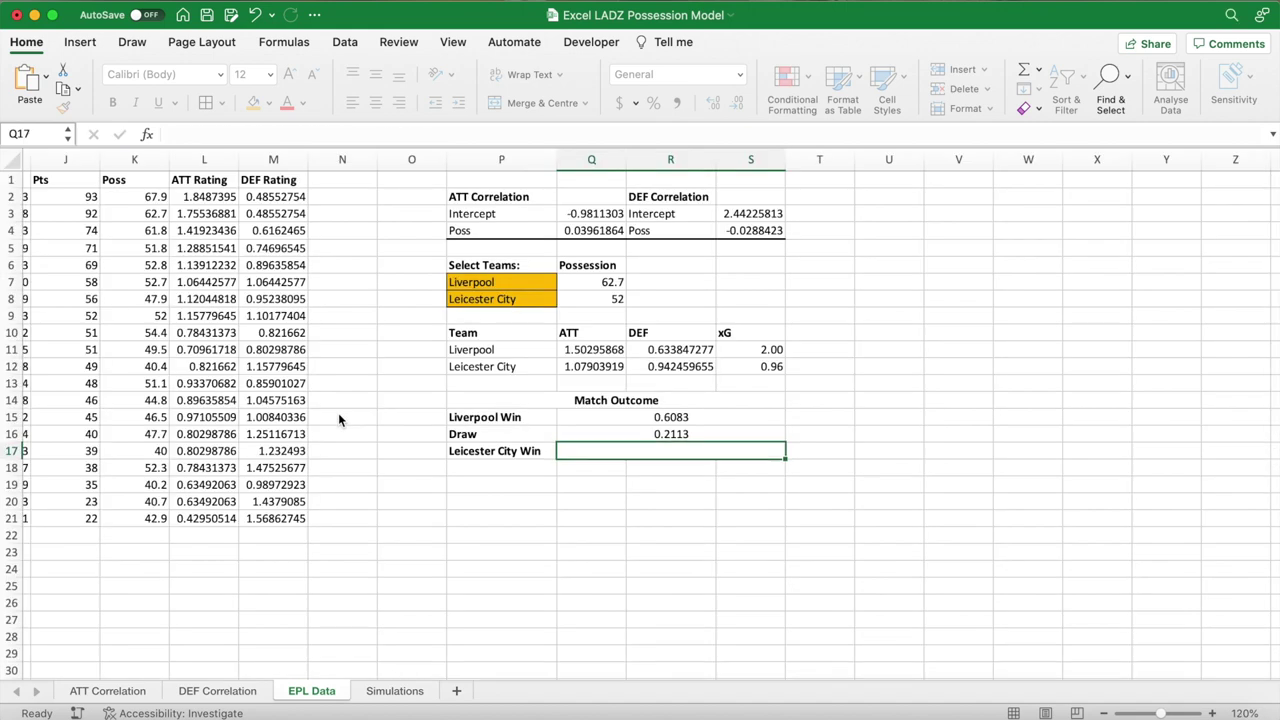
- Enter the second team's win probability in Q17 as =COUNTIF(Simulations!D3:D10002,"Loss")/10000
text(=COUN)
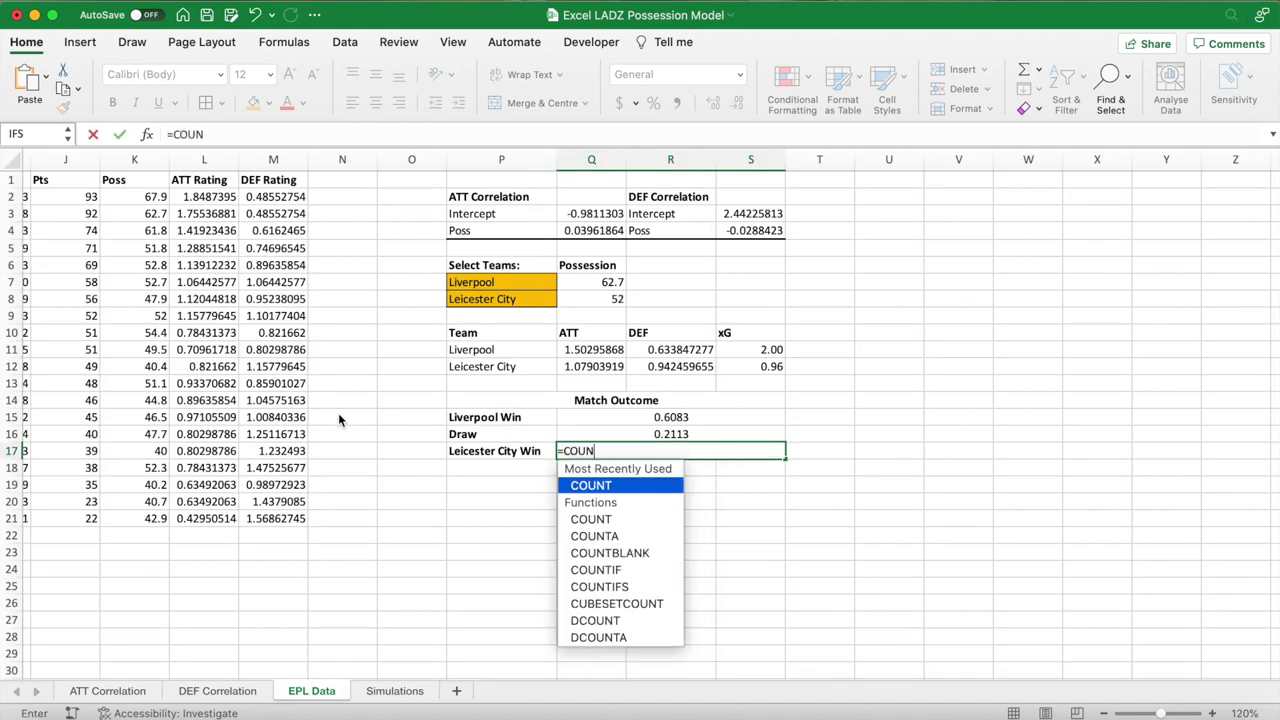
text(TIF()
click(415, 692)
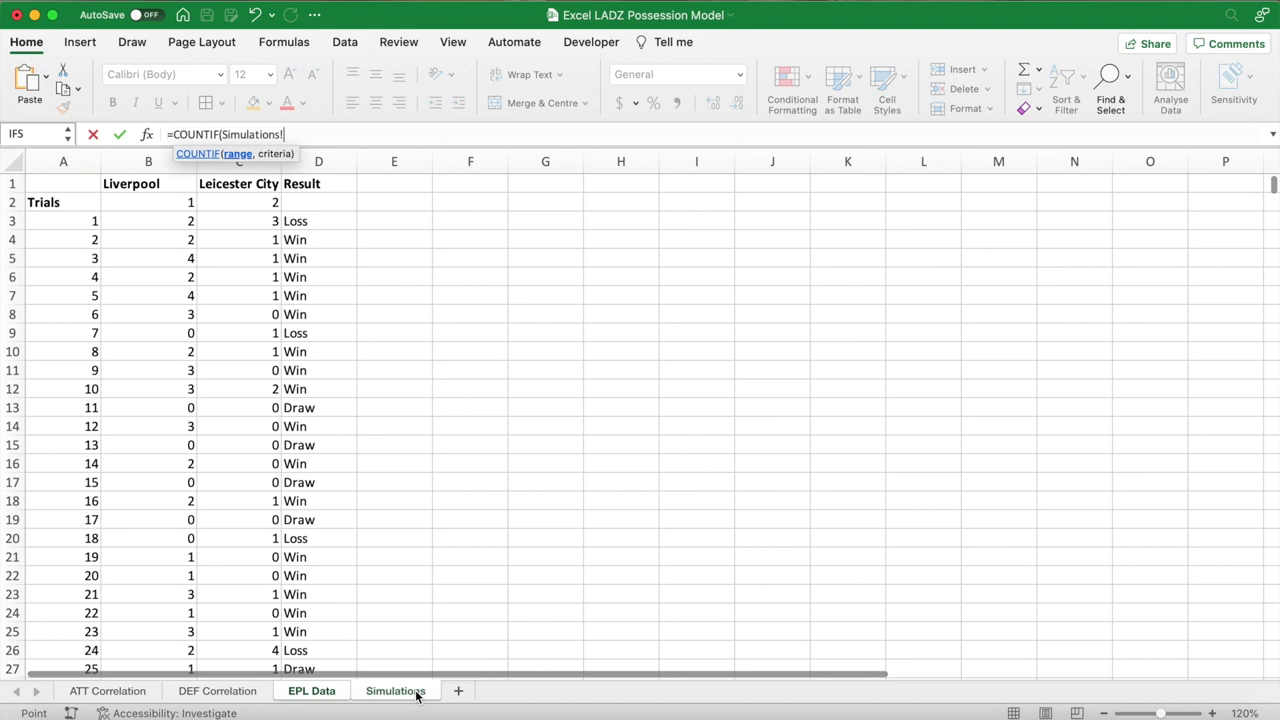
click(323, 222)
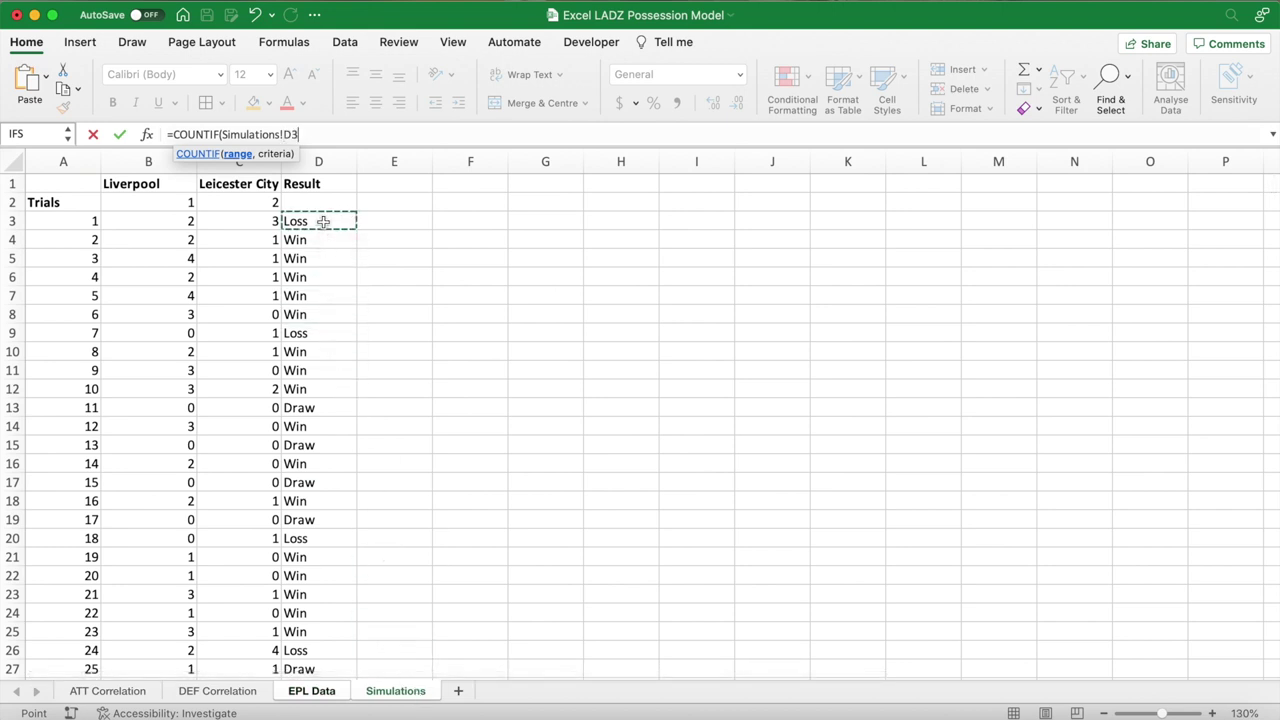
key(ctrl+shift+Down)
text(,)
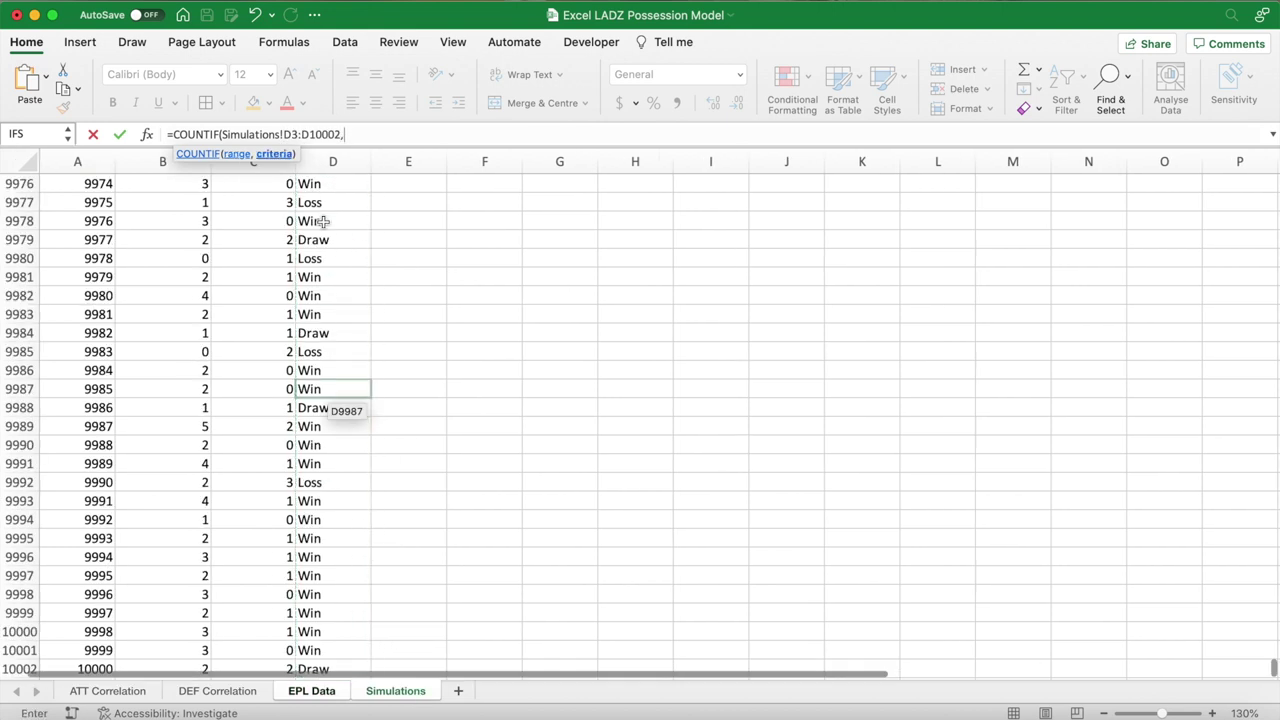
text("Loss",)
key(BackSpace)
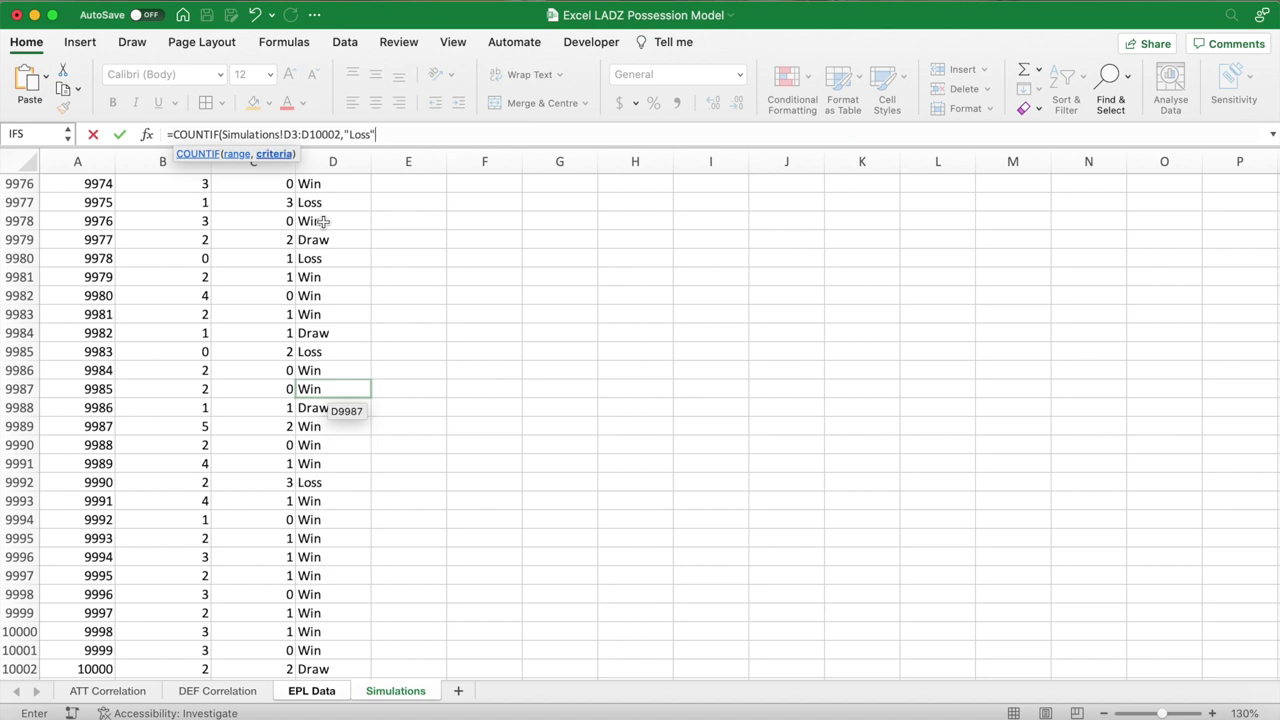
text()/10000)
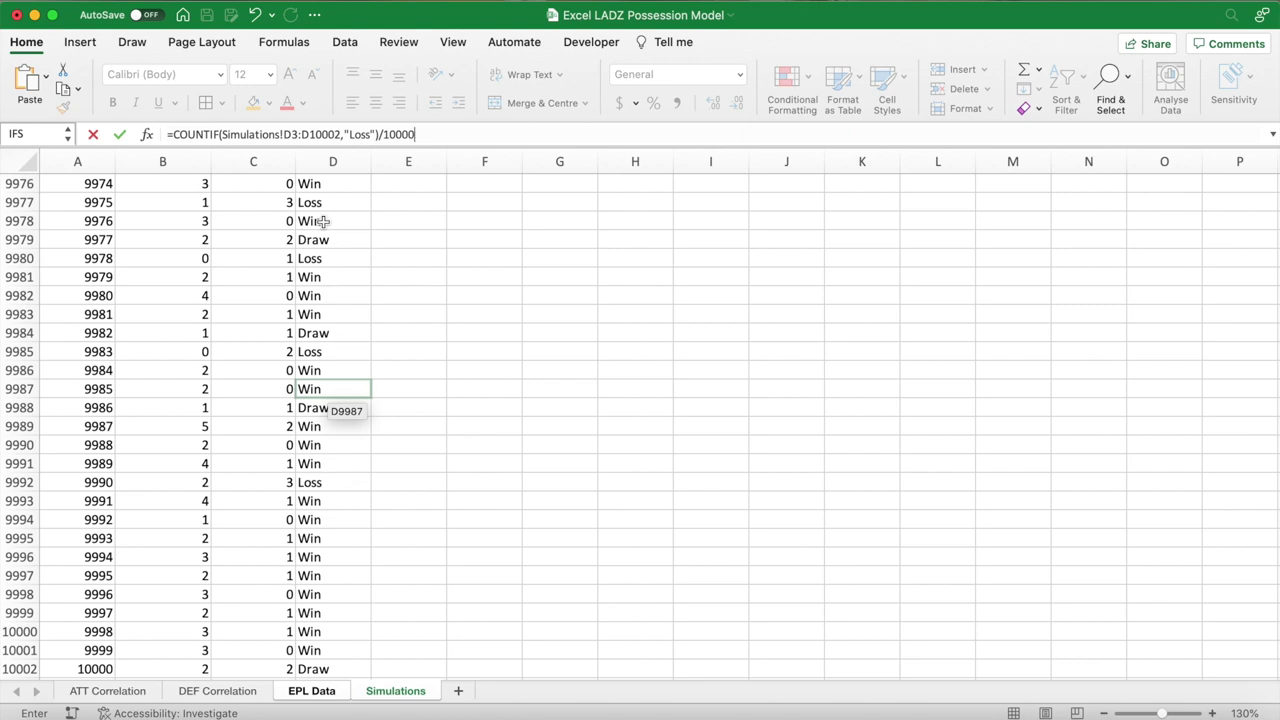
key(Return)
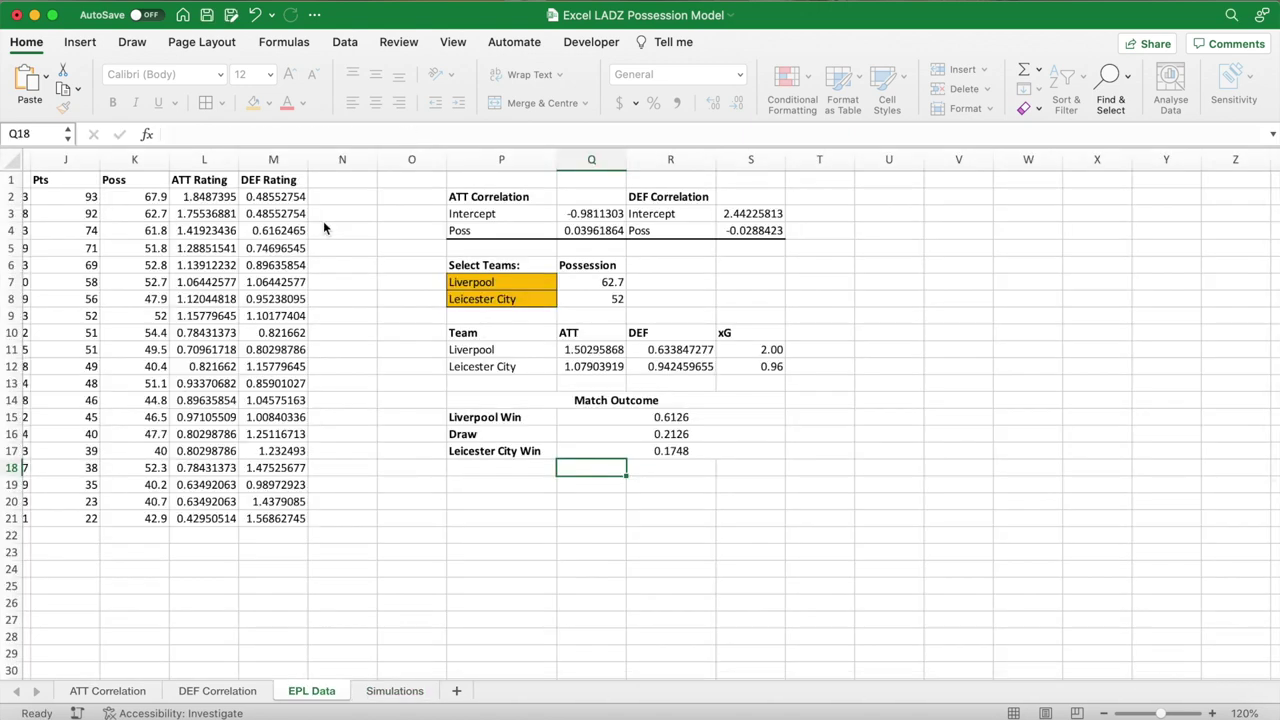
- Format the three match outcome probabilities in Q15:Q17 as percentages with two decimal places
drag(676, 422, 675, 452)
click(653, 103)
click(713, 103)
click(713, 103)
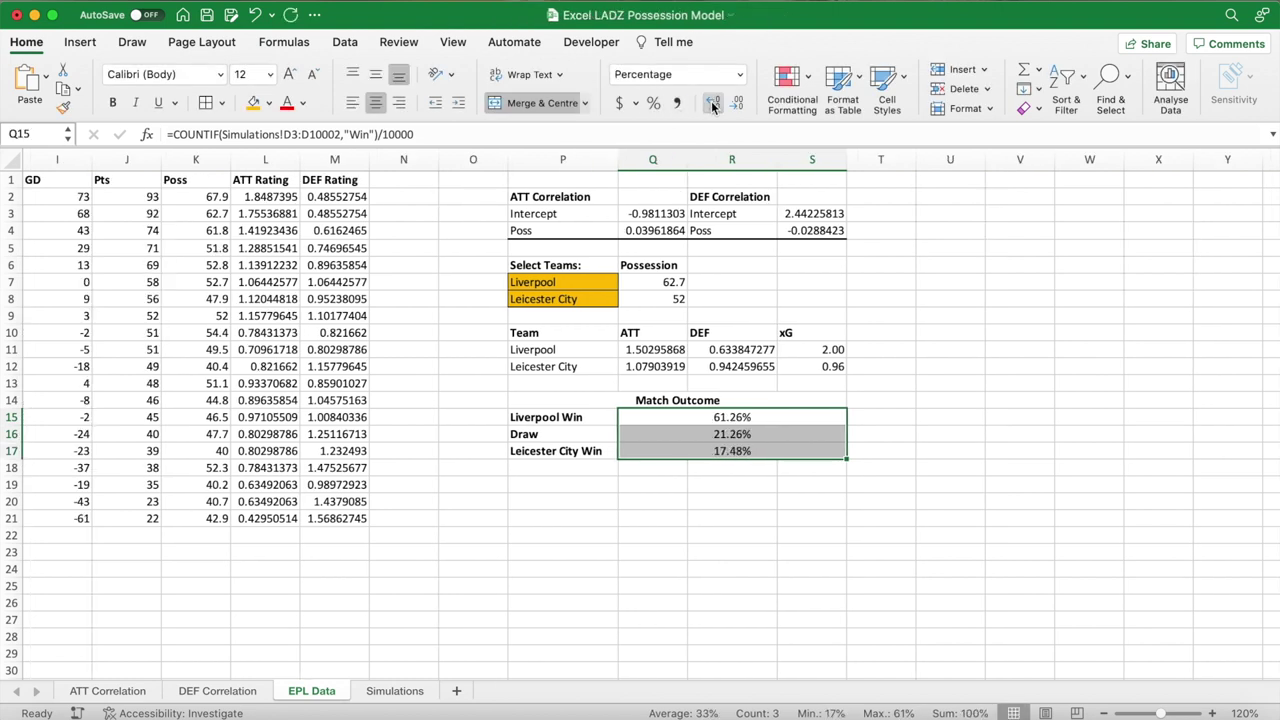
- Apply the green-yellow-red colour scale as conditional formatting to the three outcome percentages, and deselect them
click(800, 88)
mouse_move(851, 190)
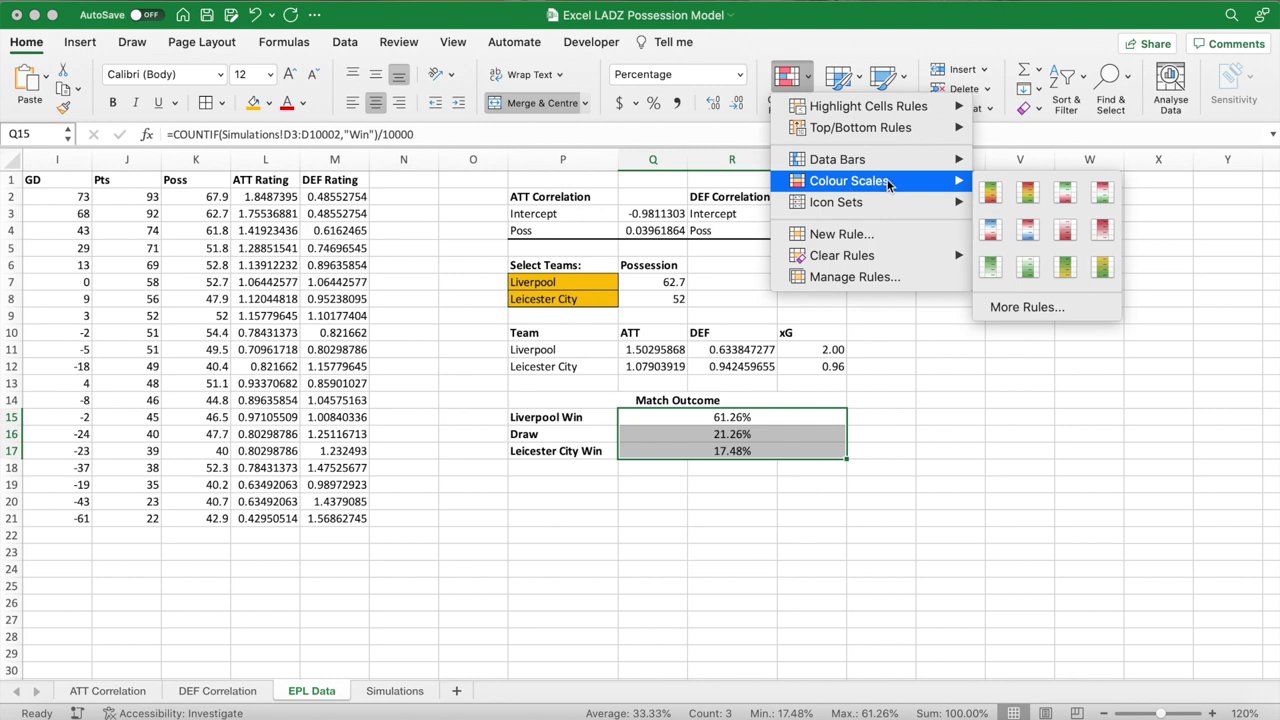
click(991, 194)
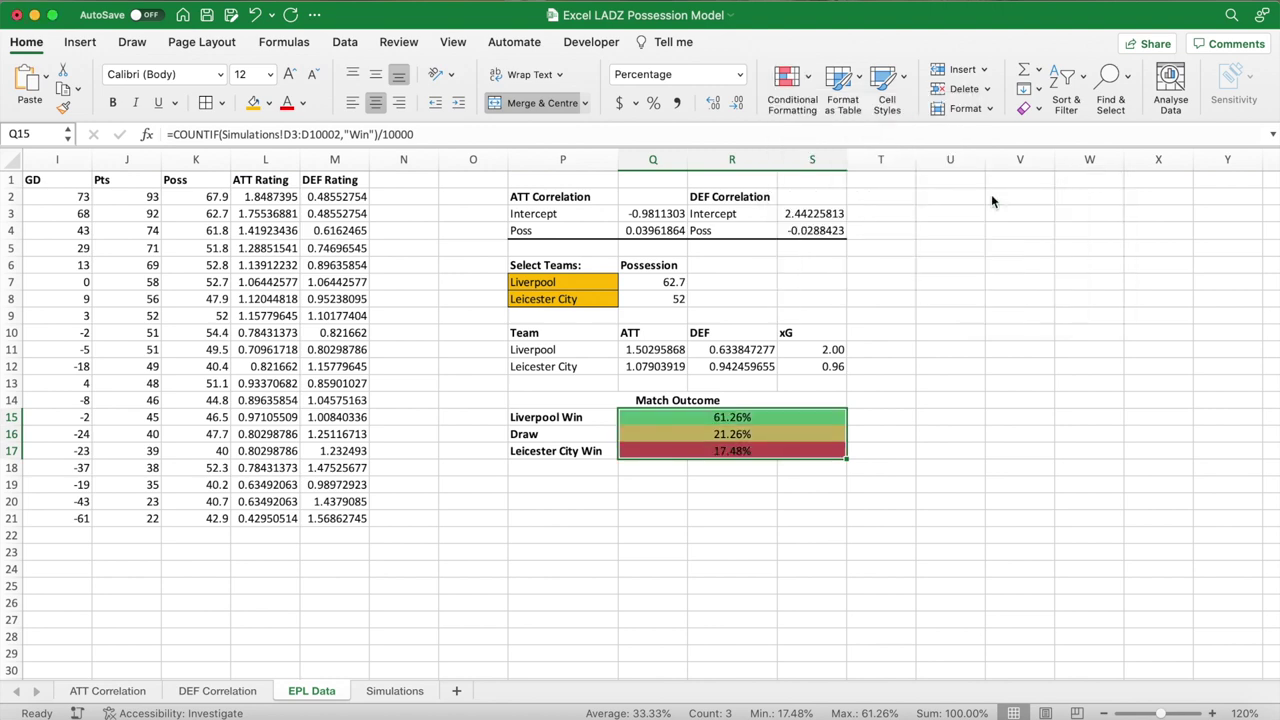
click(943, 410)
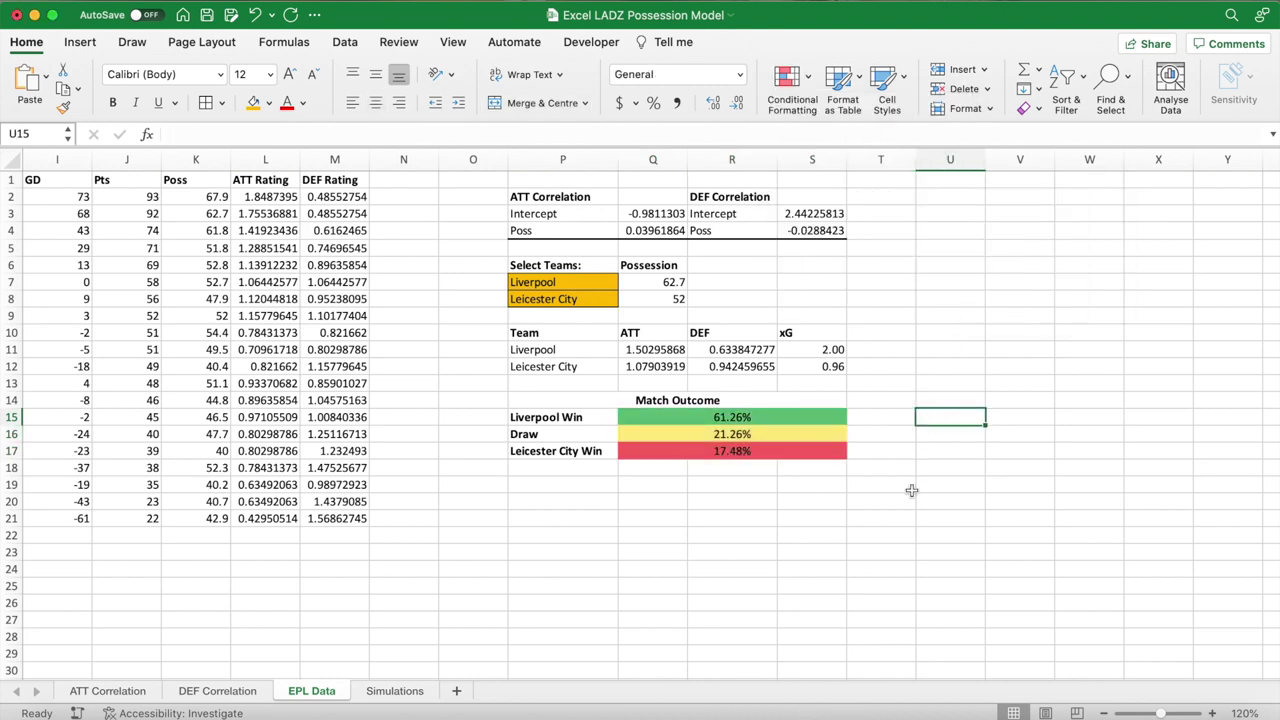
scroll(912, 490, left, 3)
scroll(912, 490, down, 1)
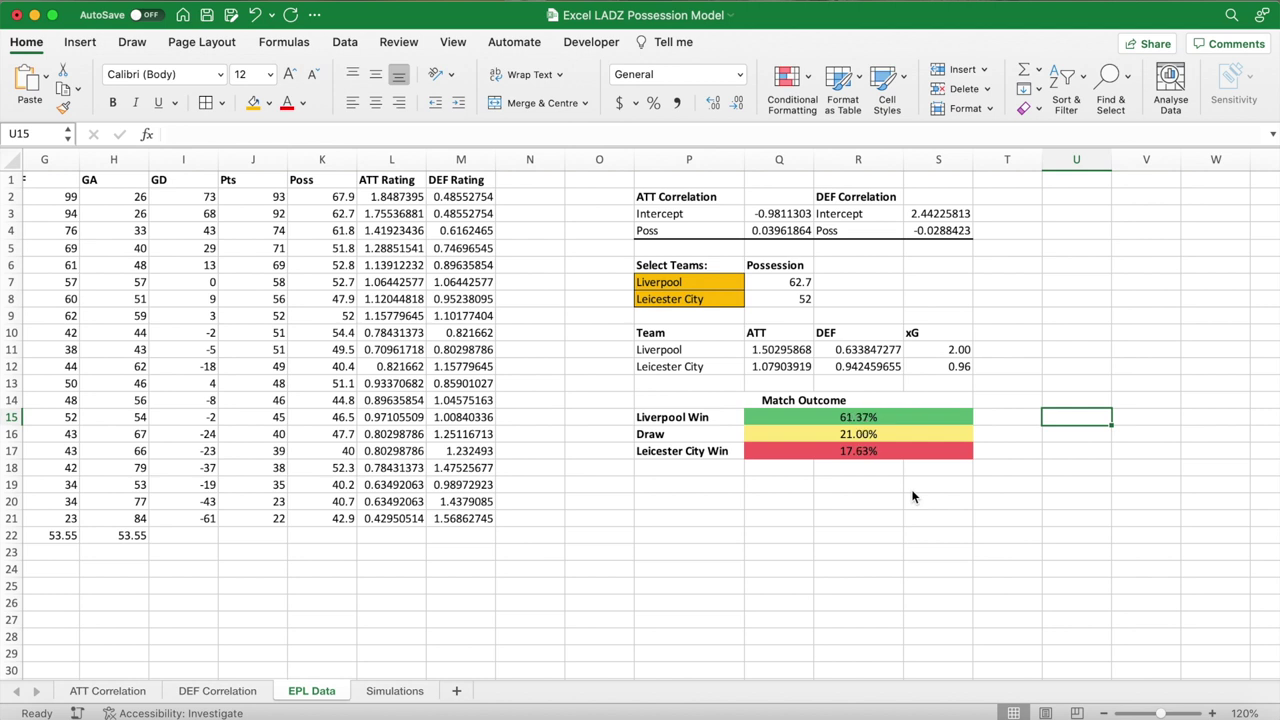
- Test the model with another first team by changing the selection in P7 to Chelsea
click(718, 285)
click(752, 283)
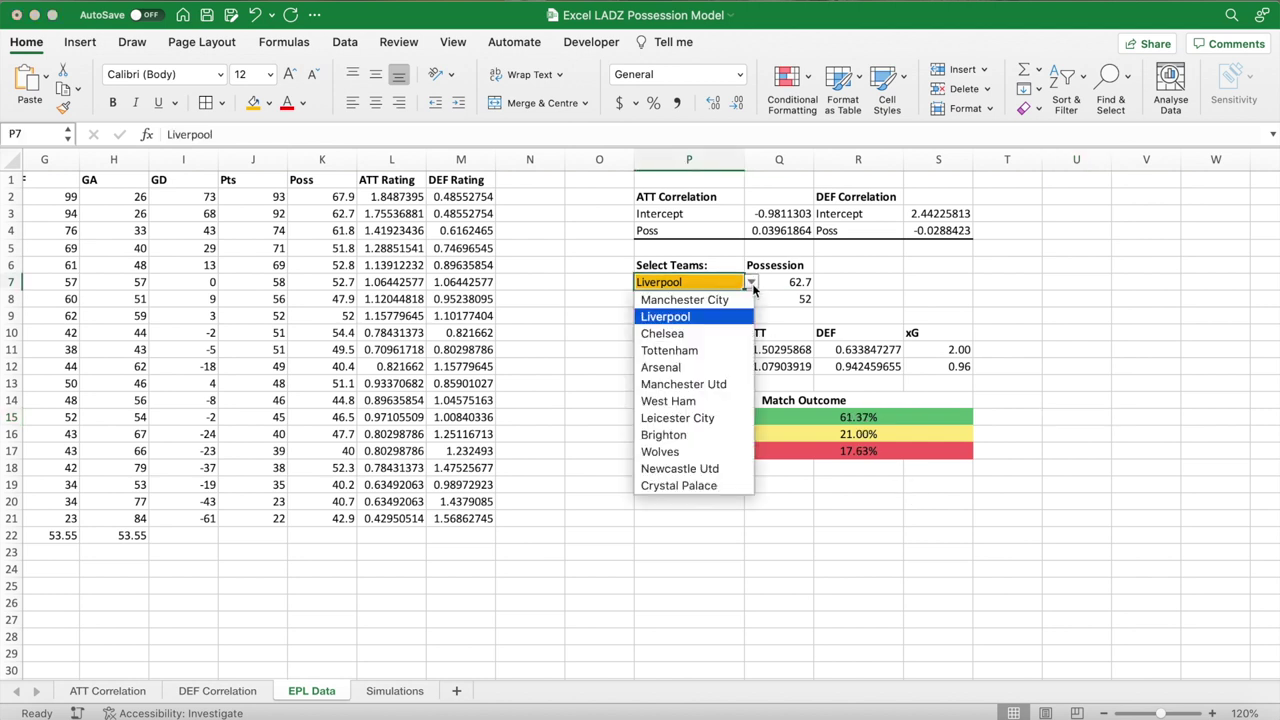
click(718, 334)
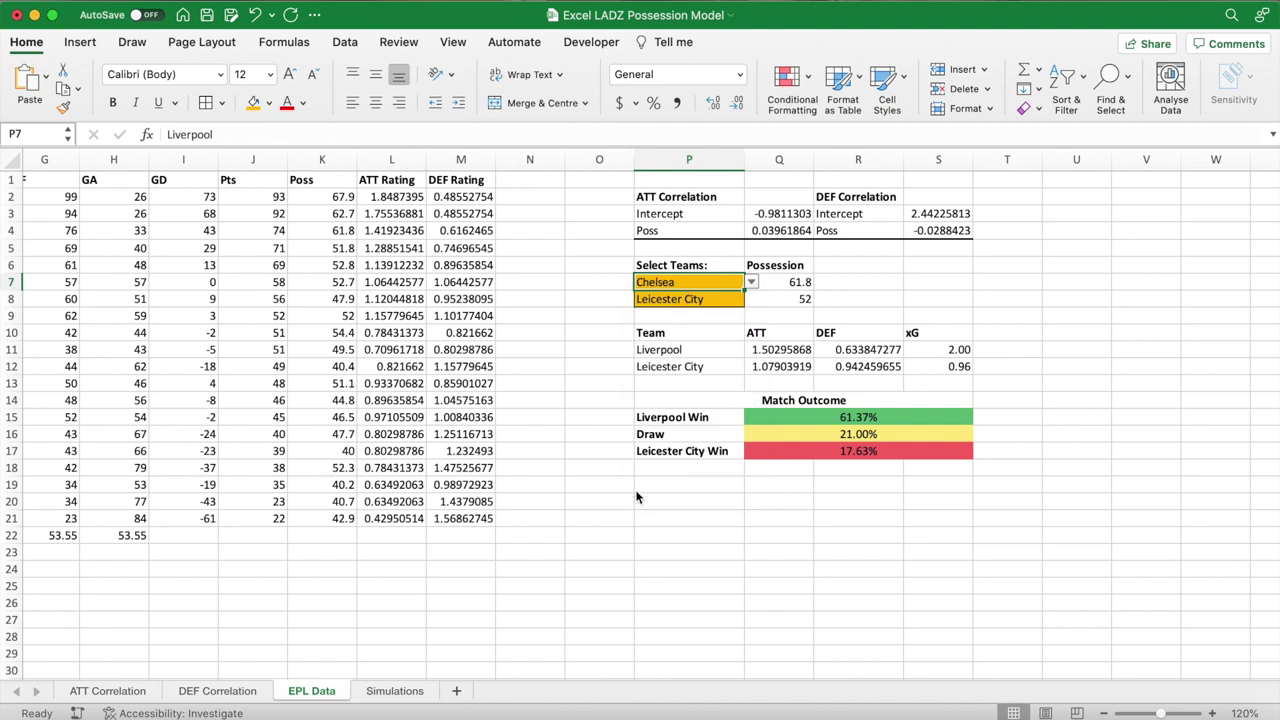
- Set the matchup to Newcastle Utd as the first team in P7 and Arsenal as the second team in P8
click(751, 283)
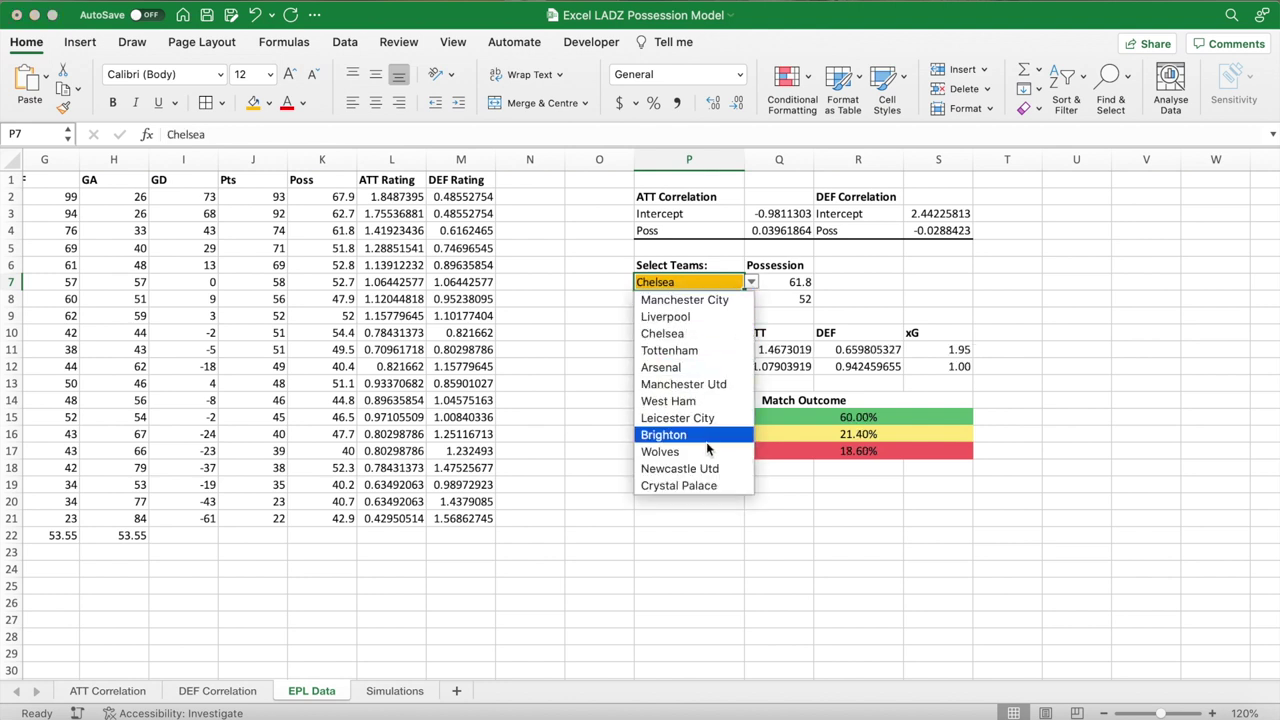
click(708, 469)
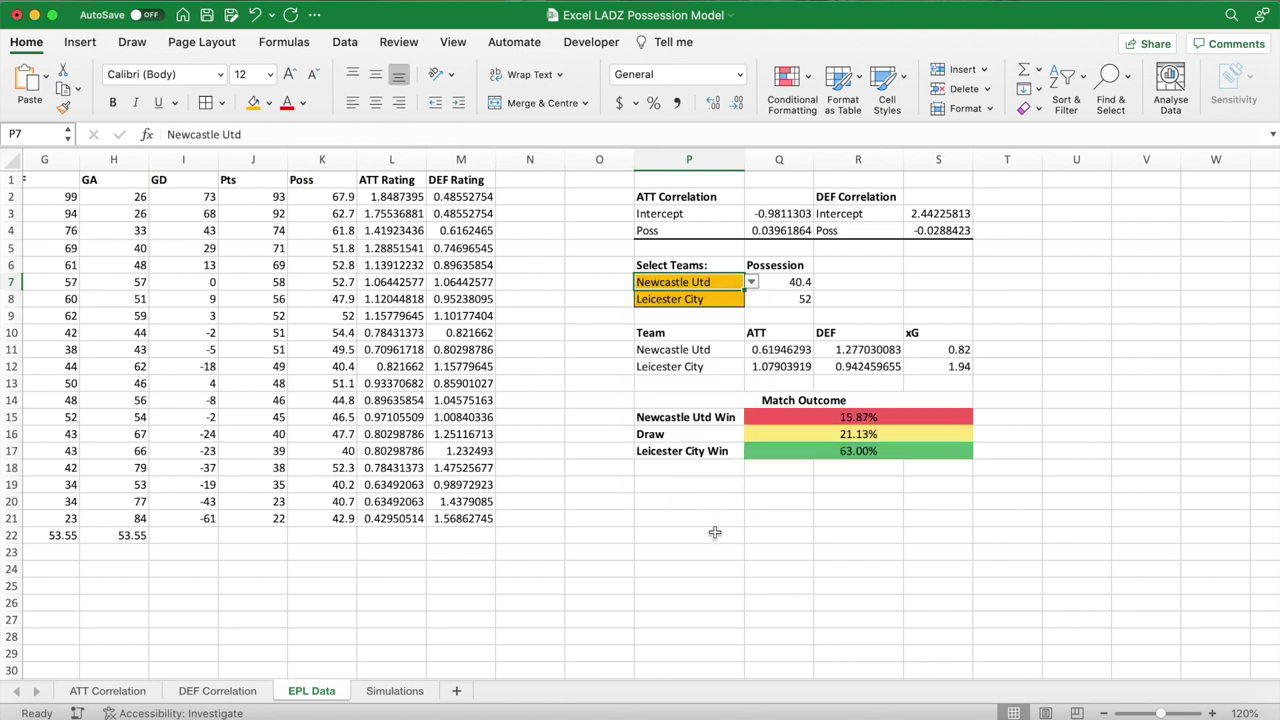
click(733, 302)
click(751, 299)
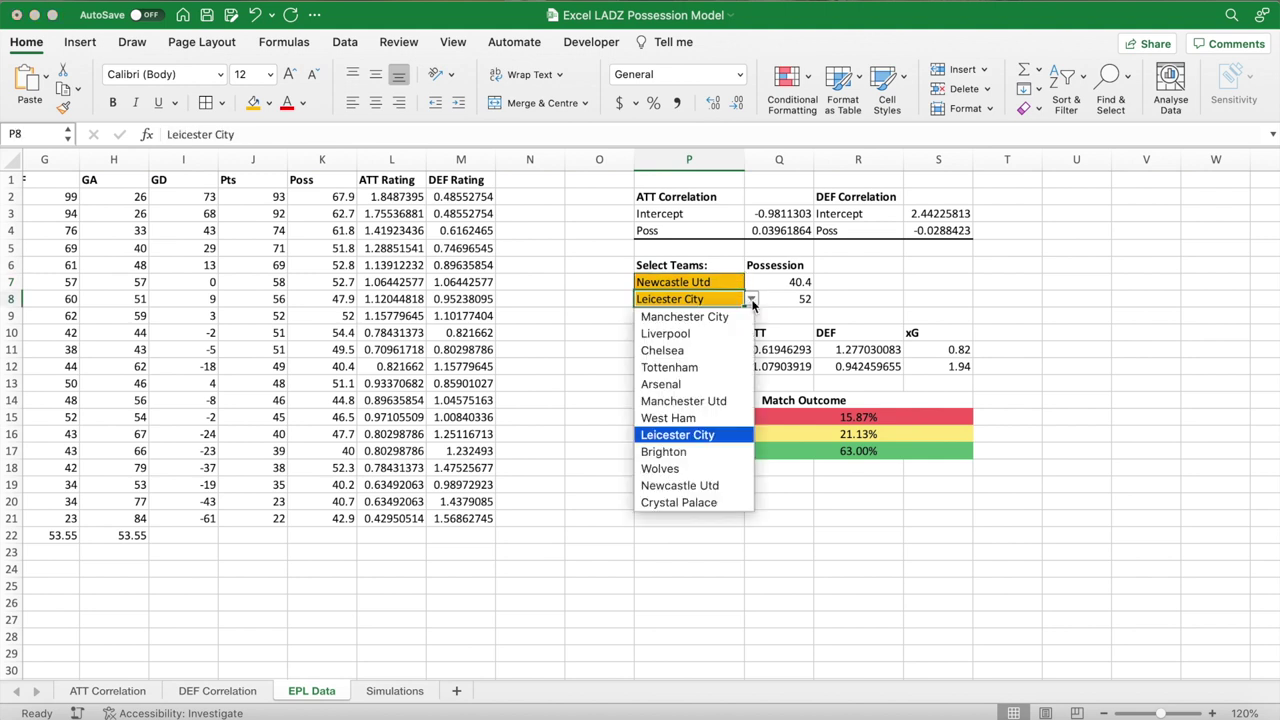
click(714, 388)
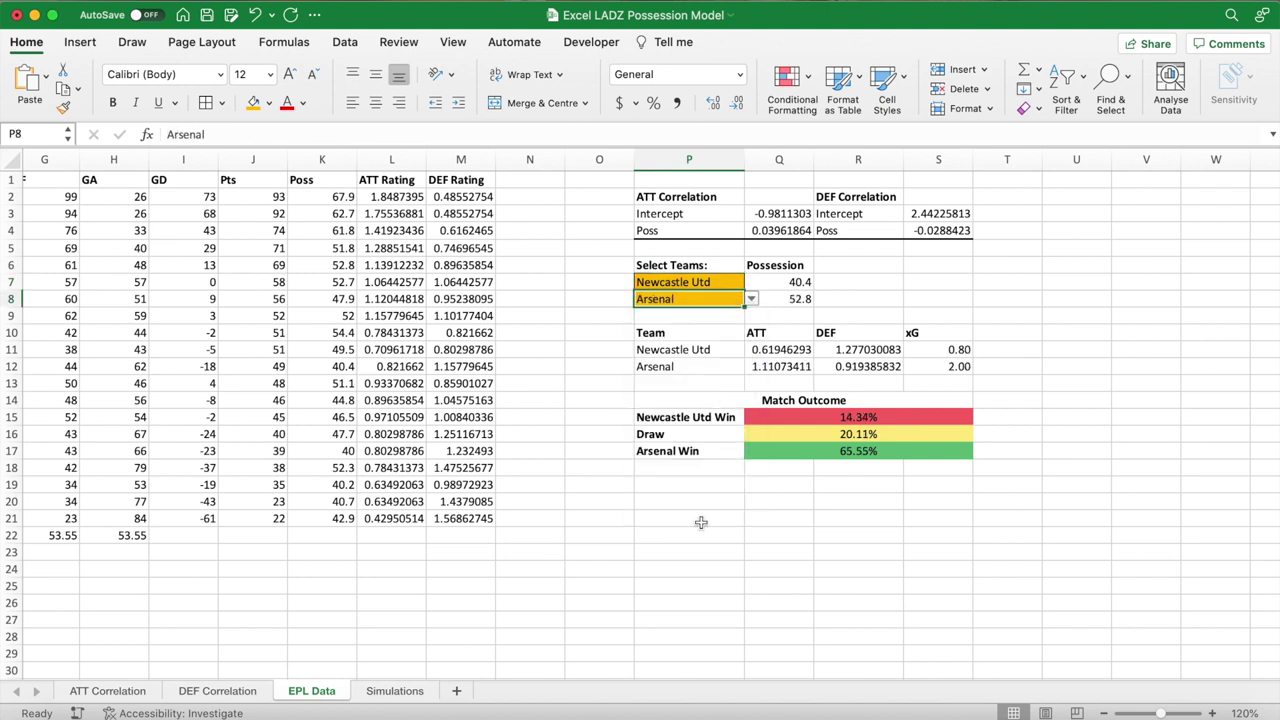